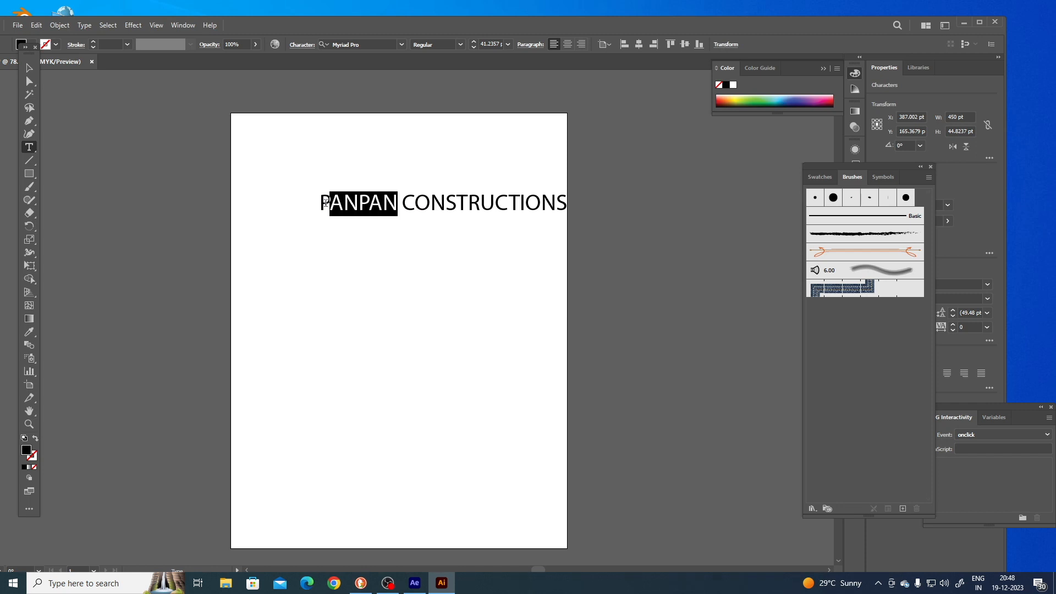
# Cut the word PANPAN out of the heading and move the remaining CONSTRUCTIONS text down to the middle of the artboard.
pyautogui.press('ctrl')
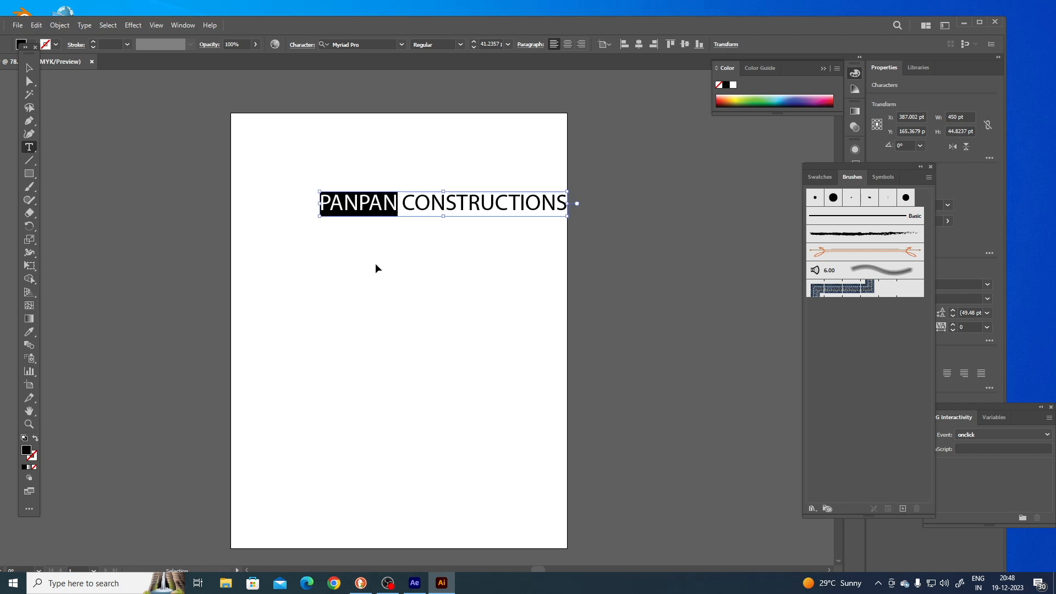
pyautogui.press('BackSpace')
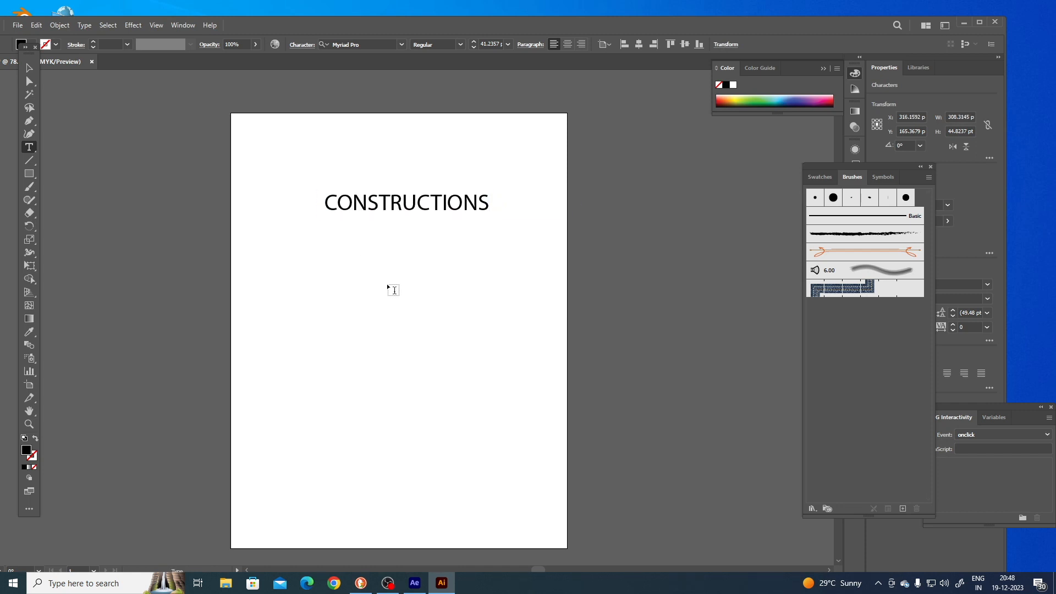
pyautogui.click(27, 72)
pyautogui.moveTo(380, 202); pyautogui.dragTo(334, 362)
pyautogui.click(334, 276)
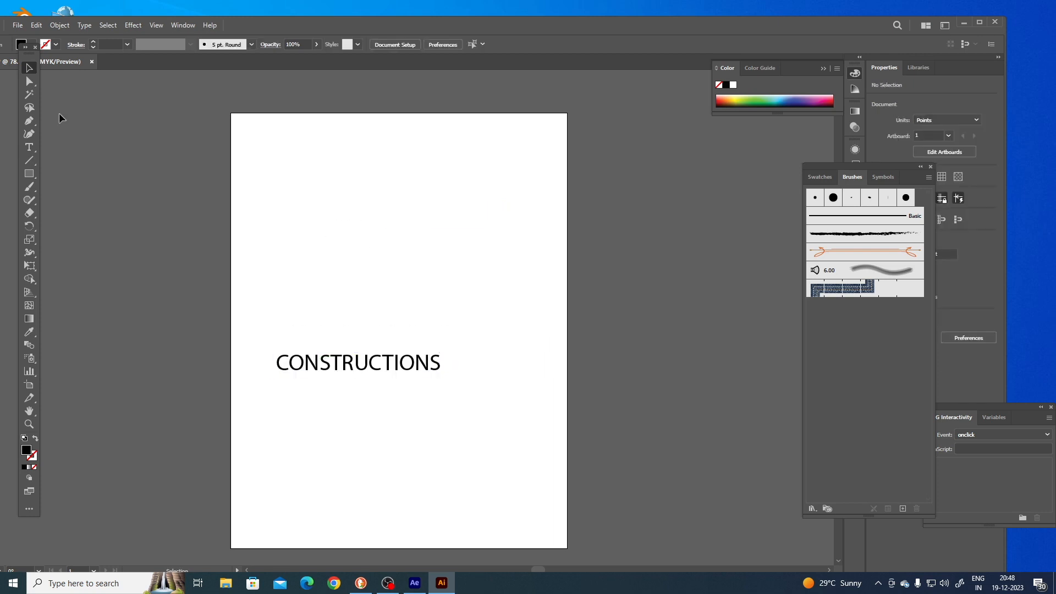
# Paste PANPAN as a separate text object above CONSTRUCTIONS, enlarge it to about 94 pt and center it near the artboard's top.
pyautogui.click(29, 147)
pyautogui.click(341, 220)
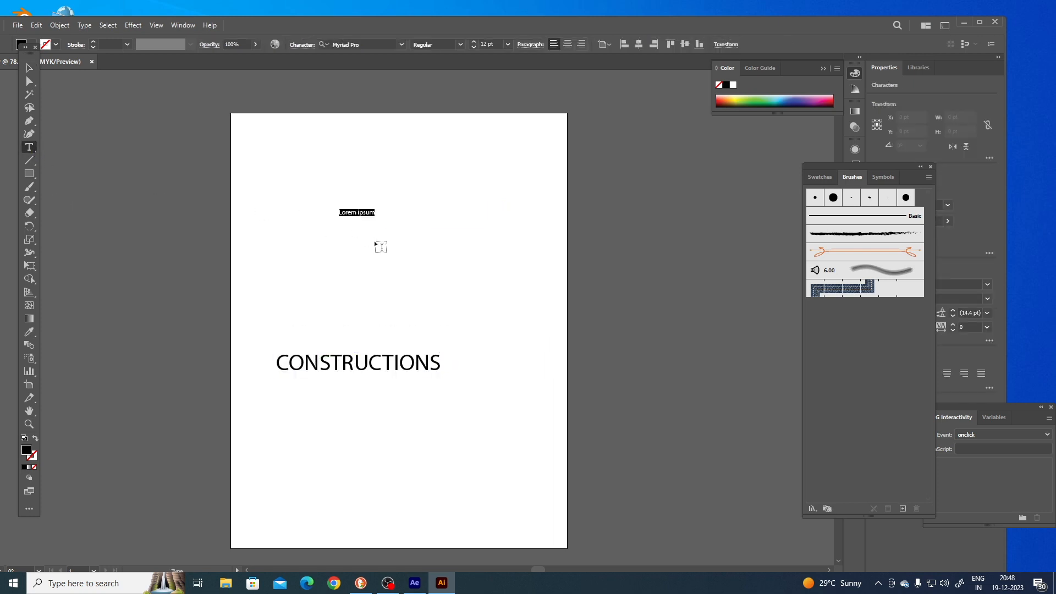
pyautogui.hotkey('ctrl', 'v')
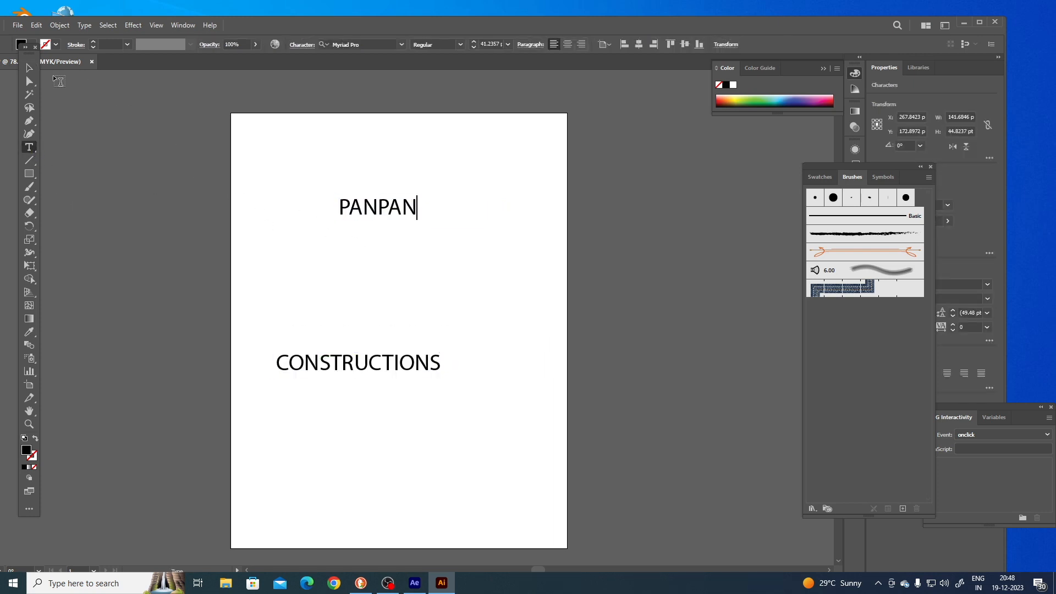
pyautogui.click(32, 66)
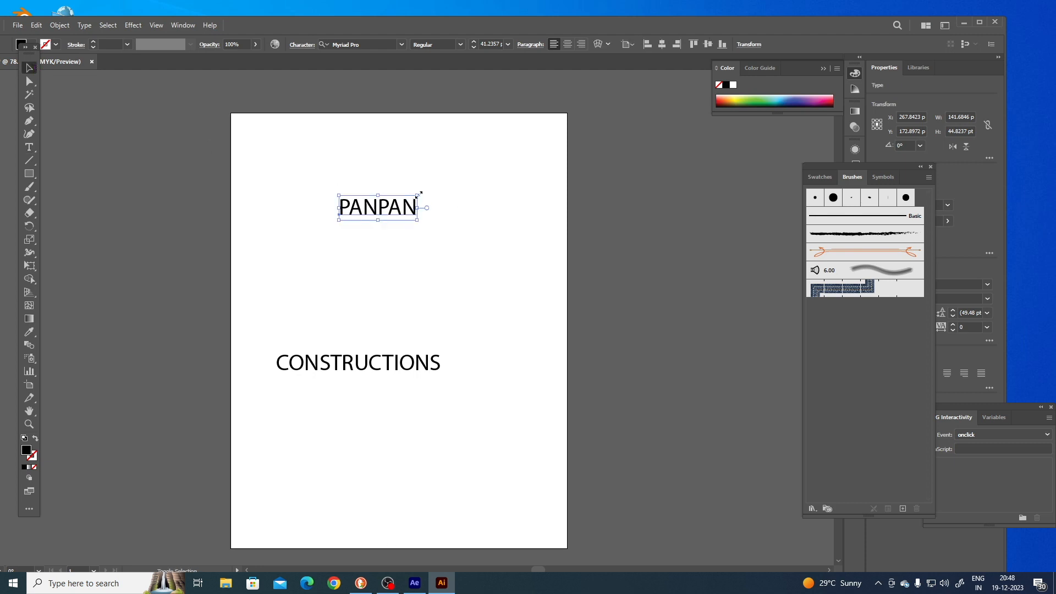
pyautogui.moveTo(418, 194); pyautogui.dragTo(517, 164)
pyautogui.moveTo(474, 205); pyautogui.dragTo(426, 214)
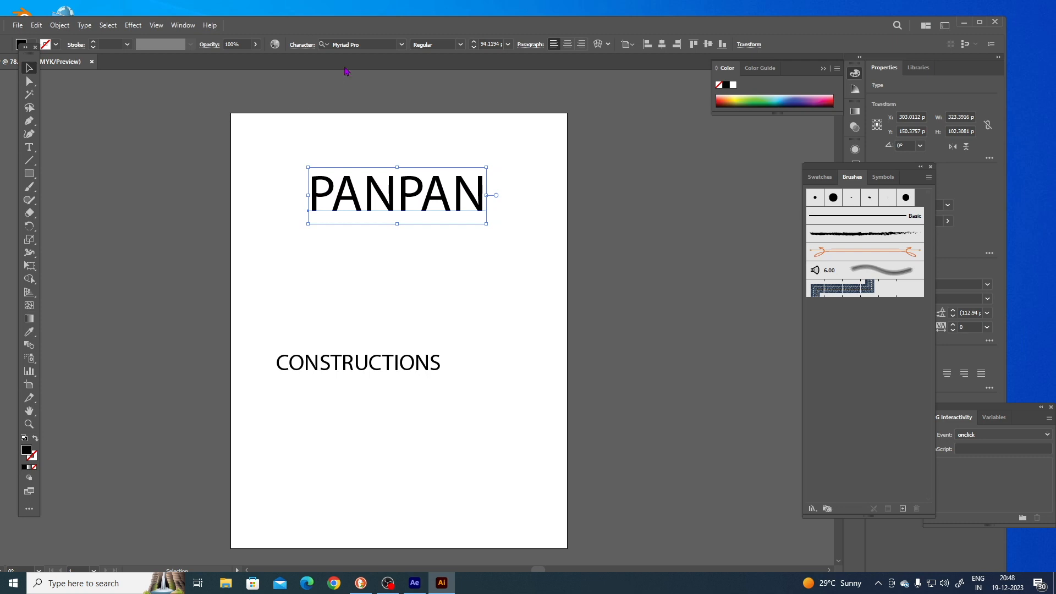
# Set the font of the PANPAN text to Bauhaus 93.
pyautogui.click(401, 44)
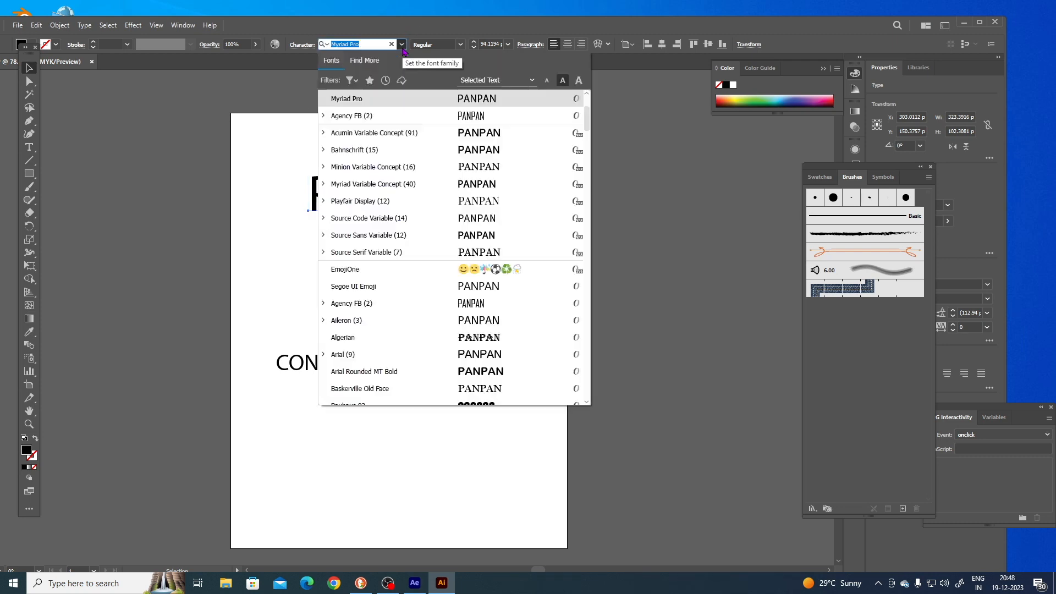
pyautogui.scroll(-3, 478, 267)
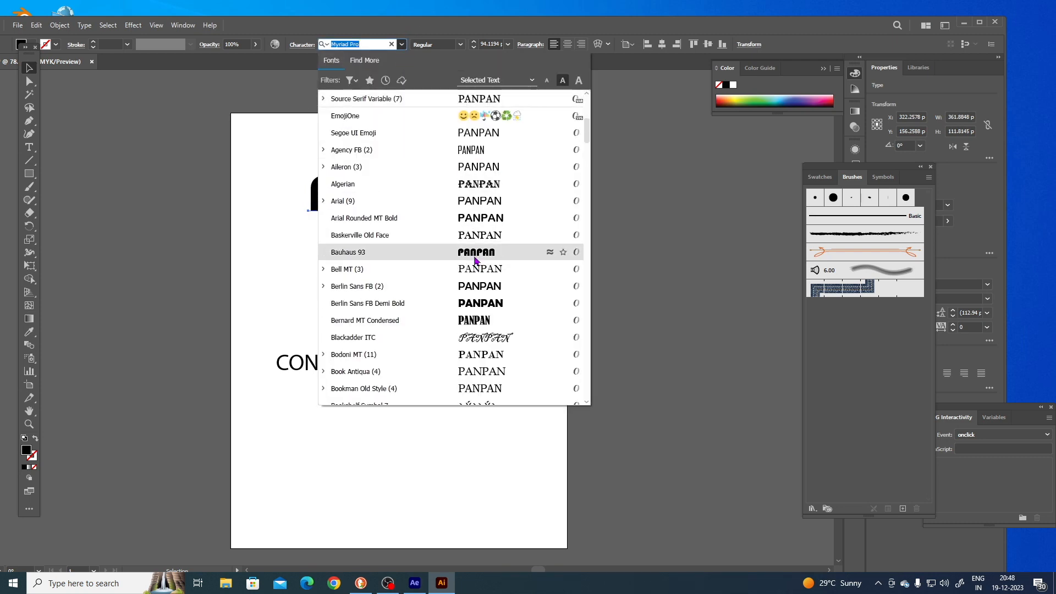
pyautogui.click(475, 256)
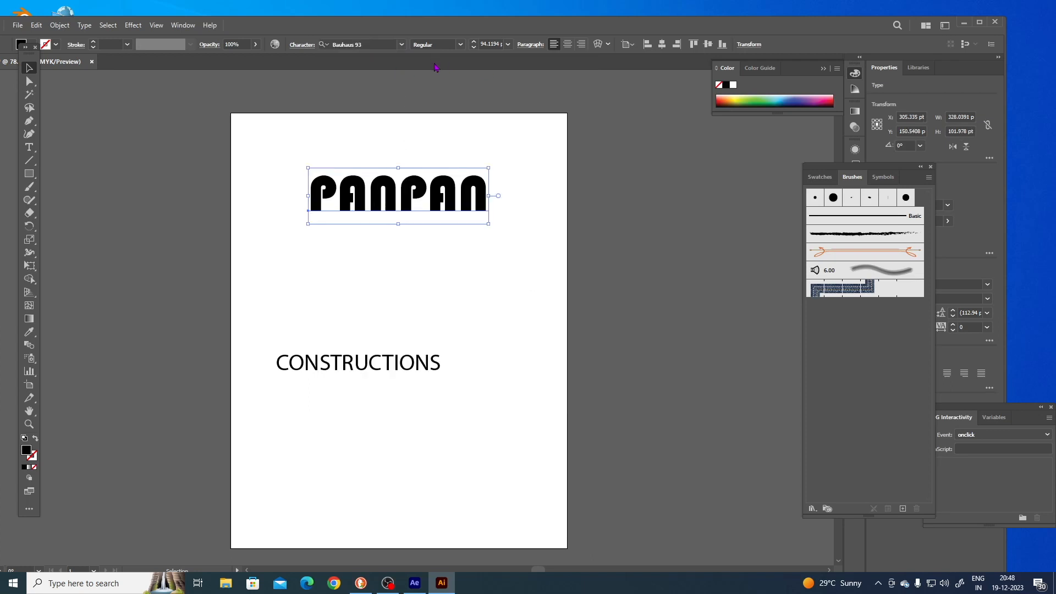
# Duplicate the PANPAN text below the original and set the copy's font to Broadway.
pyautogui.moveTo(401, 202); pyautogui.dragTo(411, 223)
pyautogui.click(402, 44)
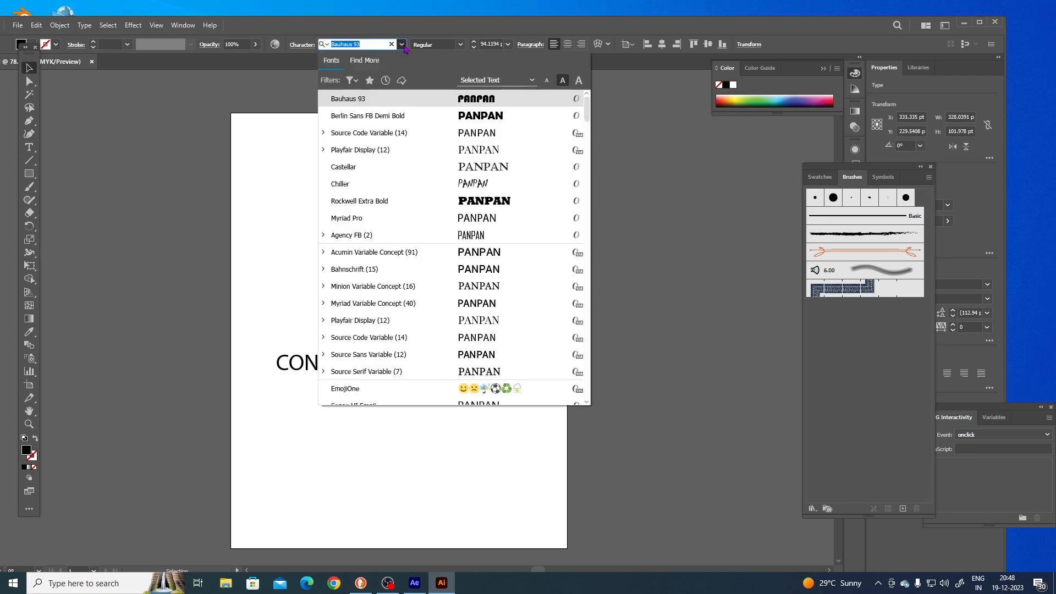
pyautogui.scroll(-5, 420, 188)
pyautogui.scroll(-5, 422, 193)
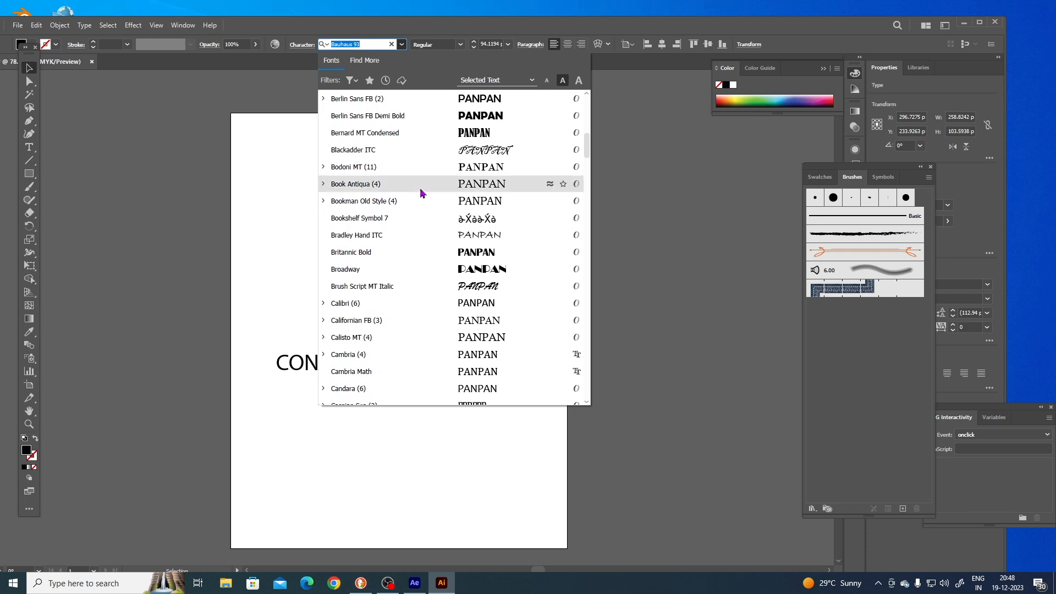
pyautogui.scroll(-2, 420, 193)
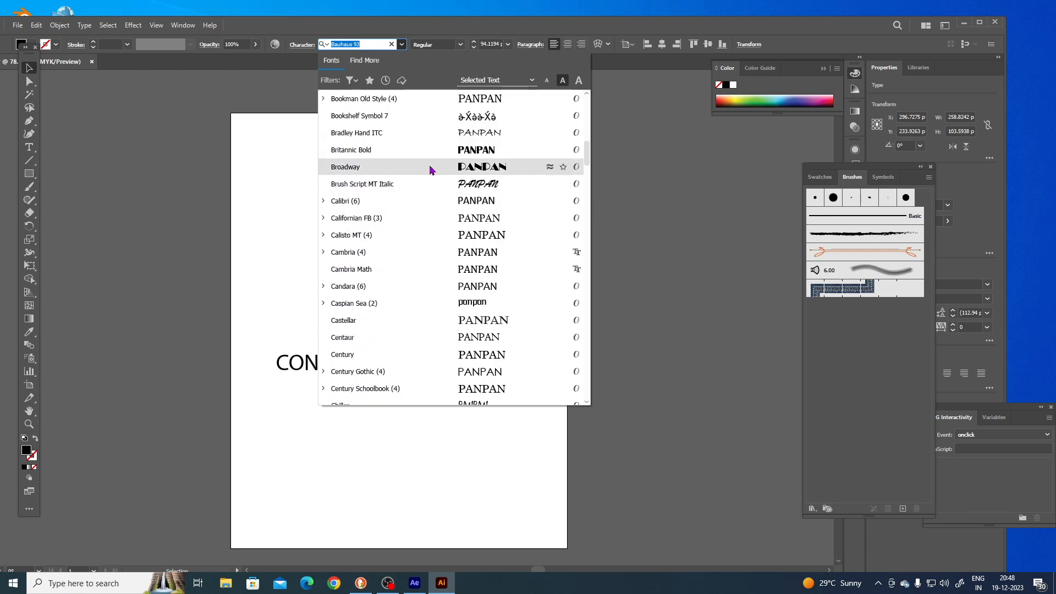
pyautogui.click(429, 166)
# Duplicate the Broadway PANPAN text directly below as a third sample above CONSTRUCTIONS.
pyautogui.moveTo(457, 242); pyautogui.dragTo(419, 277)
pyautogui.click(505, 191)
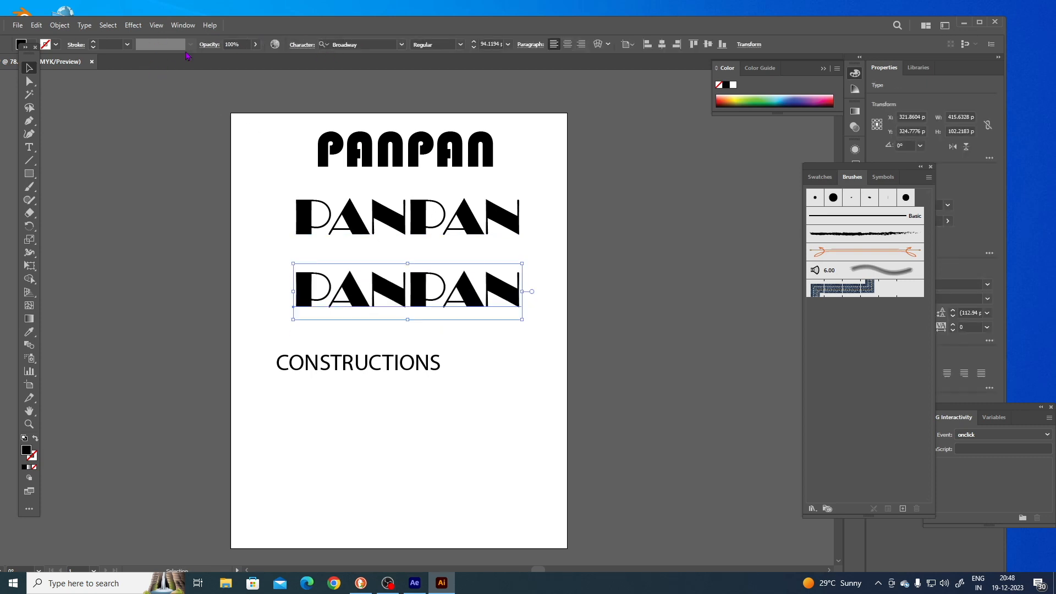
pyautogui.click(401, 46)
pyautogui.scroll(10, 456, 295)
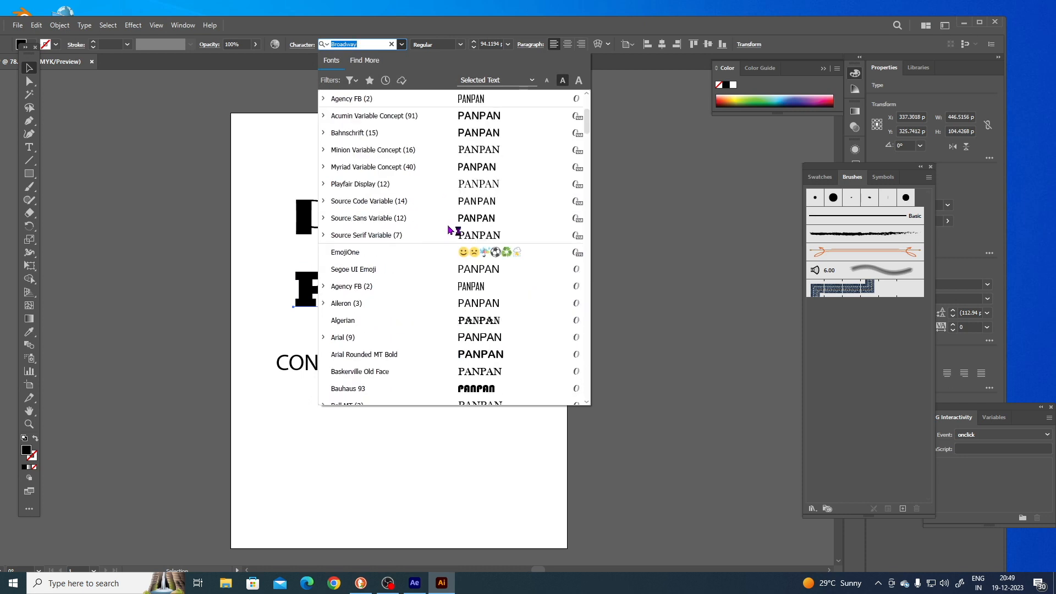
pyautogui.click(629, 353)
# Change the font of the third PANPAN text to Goudy Stout.
pyautogui.moveTo(598, 364); pyautogui.dragTo(439, 365)
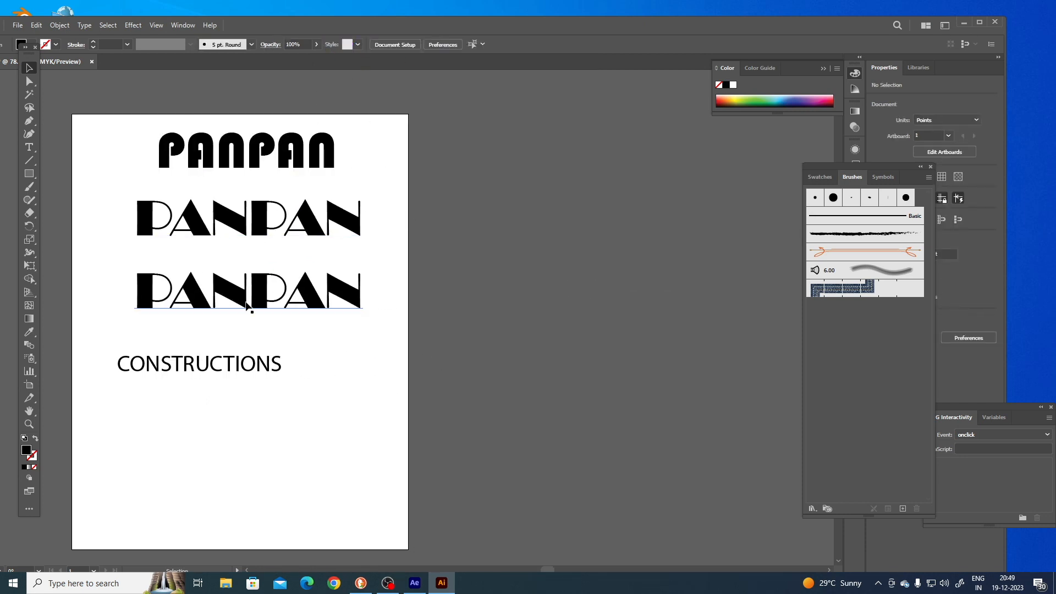
pyautogui.click(283, 294)
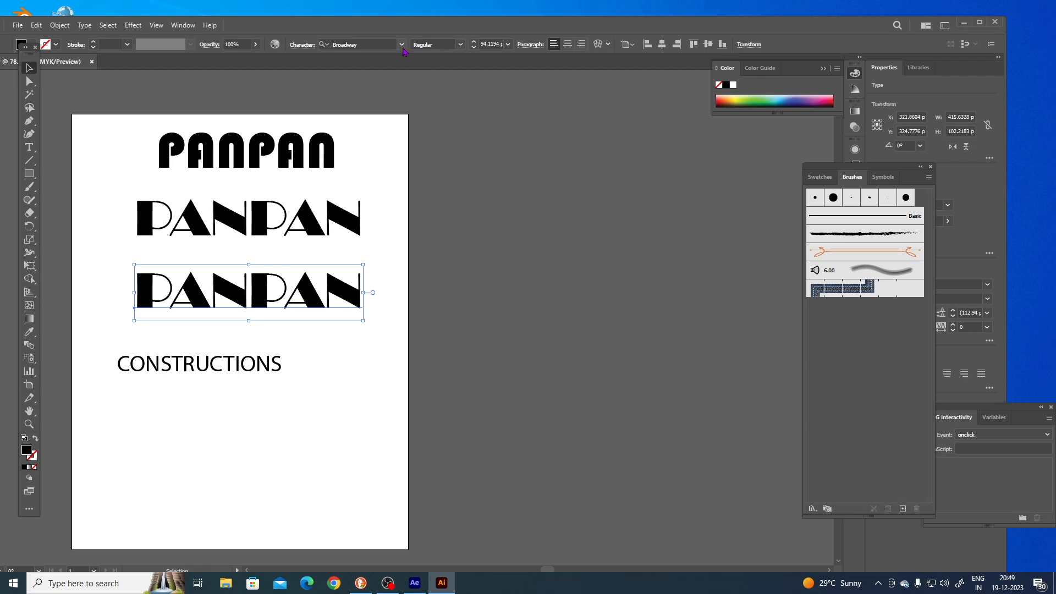
pyautogui.click(401, 44)
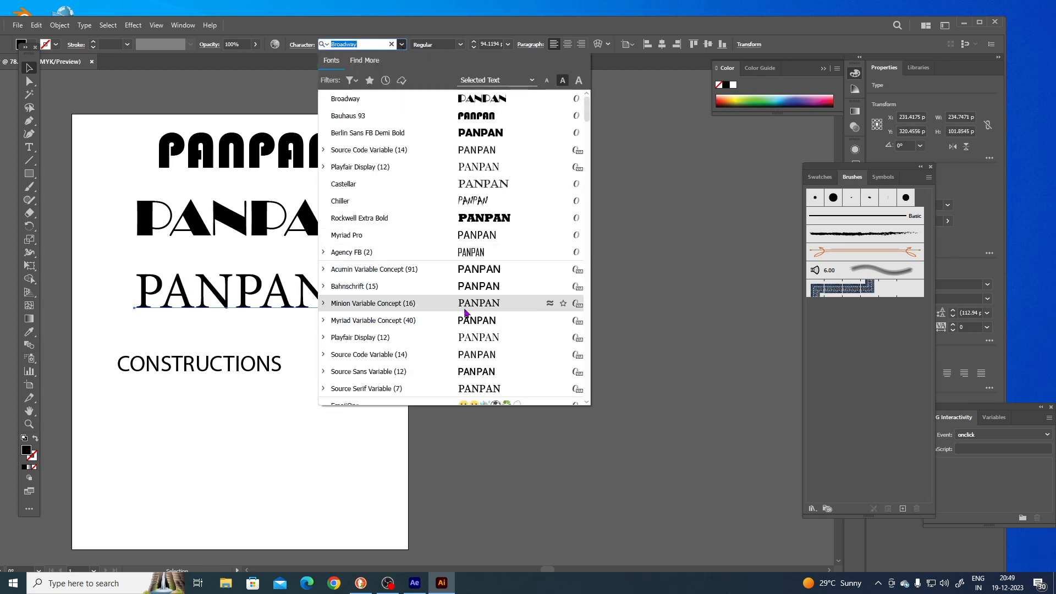
pyautogui.scroll(-4, 462, 352)
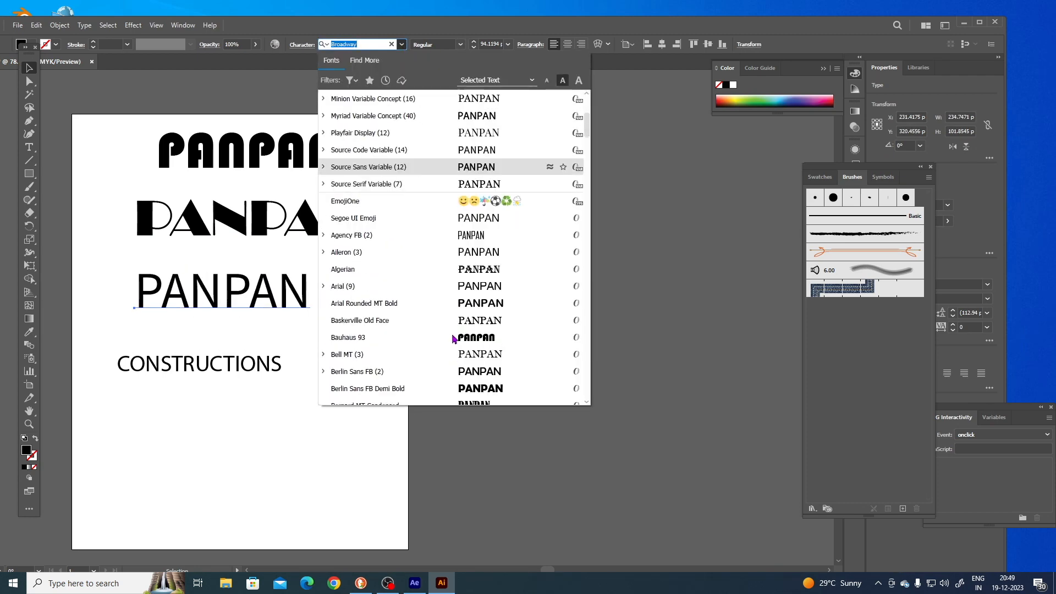
pyautogui.scroll(-1, 464, 352)
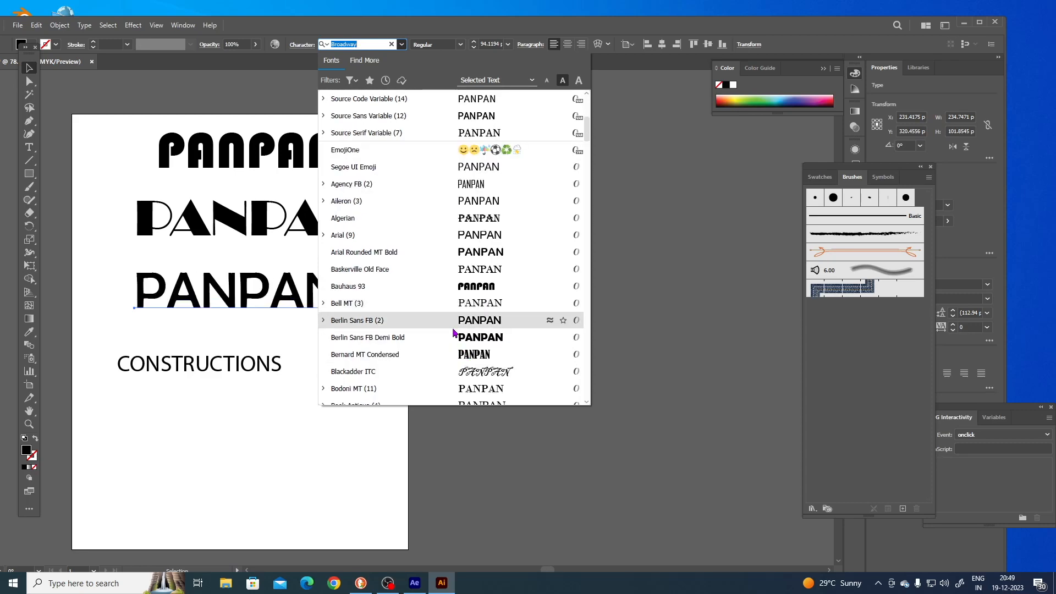
pyautogui.scroll(-9, 454, 341)
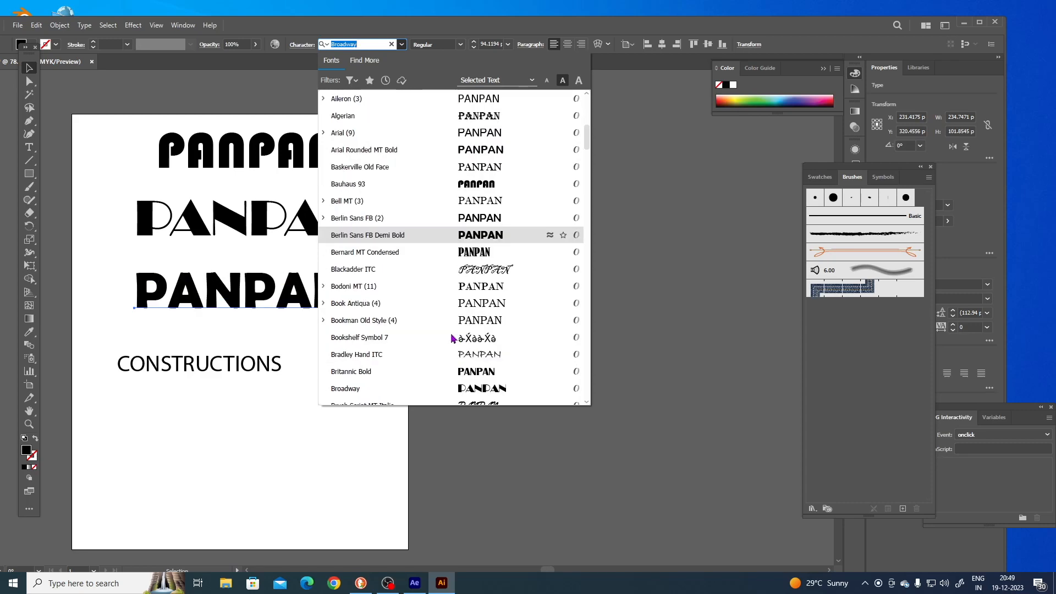
pyautogui.scroll(-4, 450, 337)
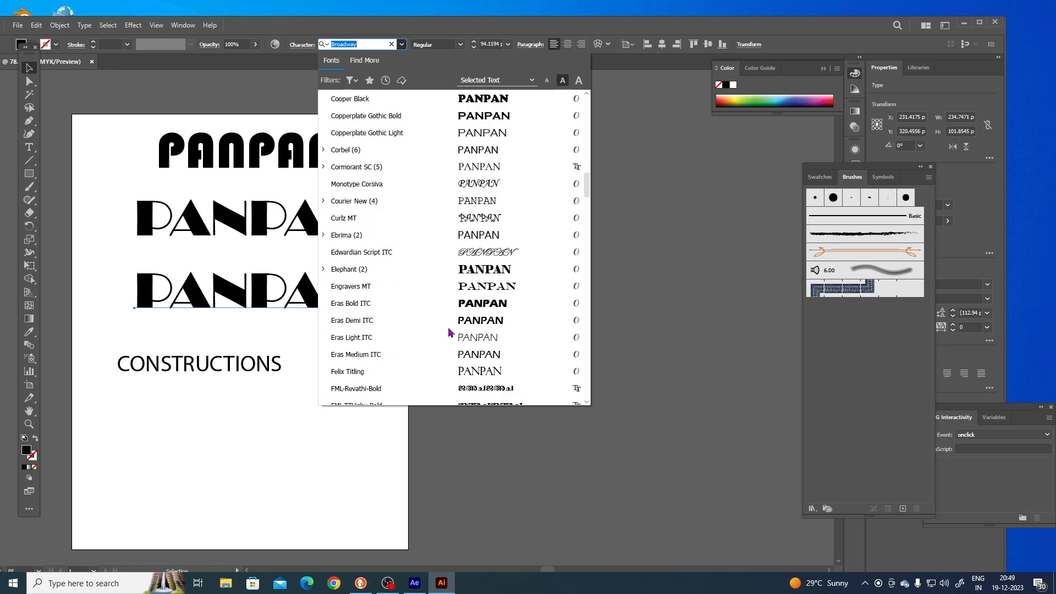
pyautogui.scroll(-3, 469, 259)
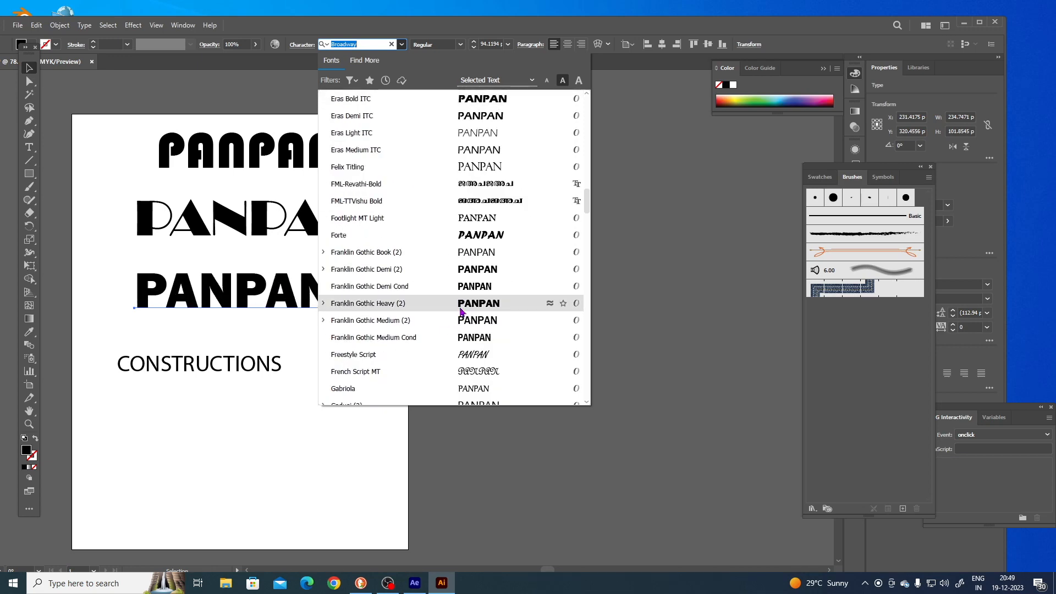
pyautogui.scroll(-4, 462, 312)
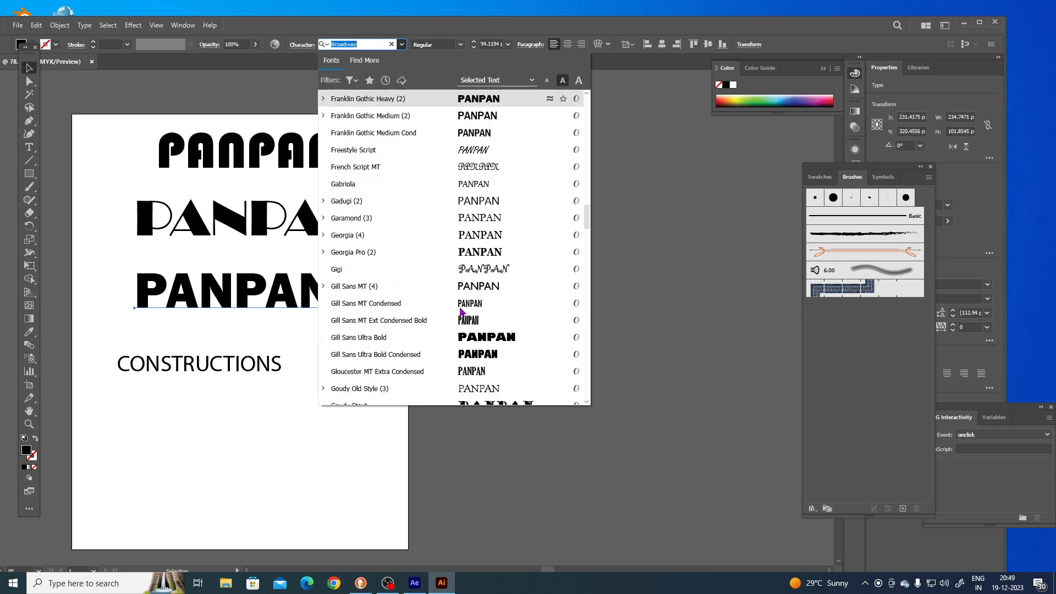
pyautogui.scroll(-2, 462, 335)
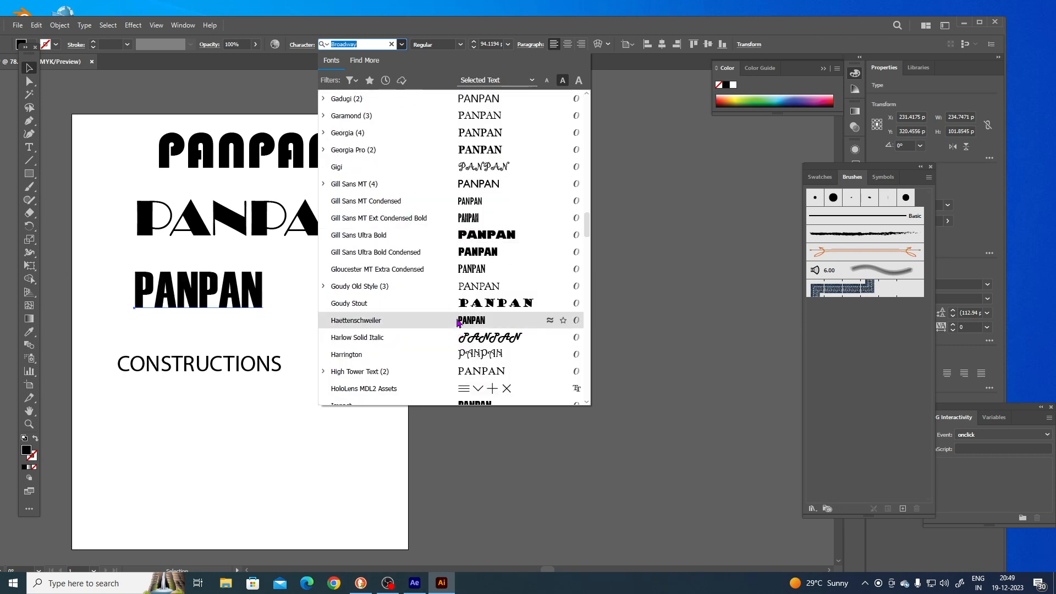
pyautogui.click(454, 310)
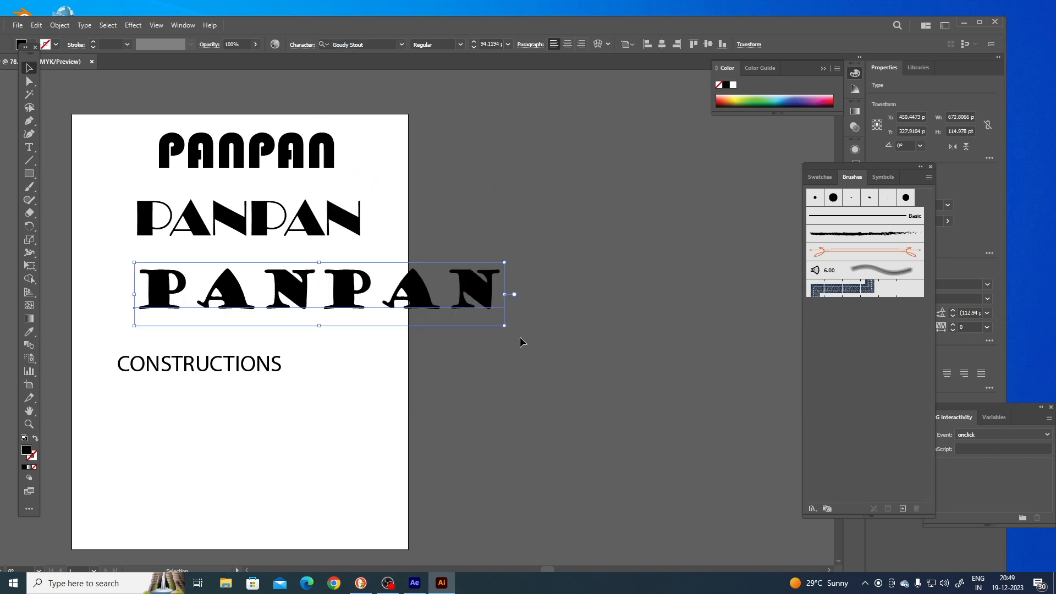
# Shrink and center the Goudy Stout PANPAN within the artboard's width, and move CONSTRUCTIONS down toward the artboard's lower edge.
pyautogui.moveTo(465, 297); pyautogui.dragTo(379, 297)
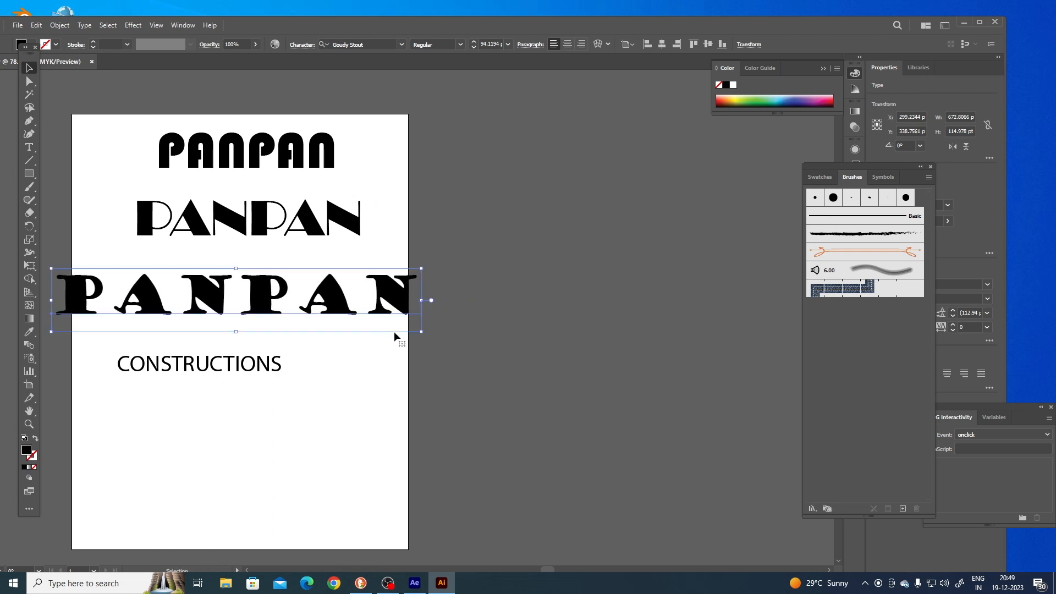
pyautogui.moveTo(424, 338); pyautogui.dragTo(367, 320)
pyautogui.moveTo(269, 424); pyautogui.dragTo(464, 441)
pyautogui.moveTo(434, 379); pyautogui.dragTo(466, 512)
pyautogui.moveTo(416, 315); pyautogui.dragTo(449, 325)
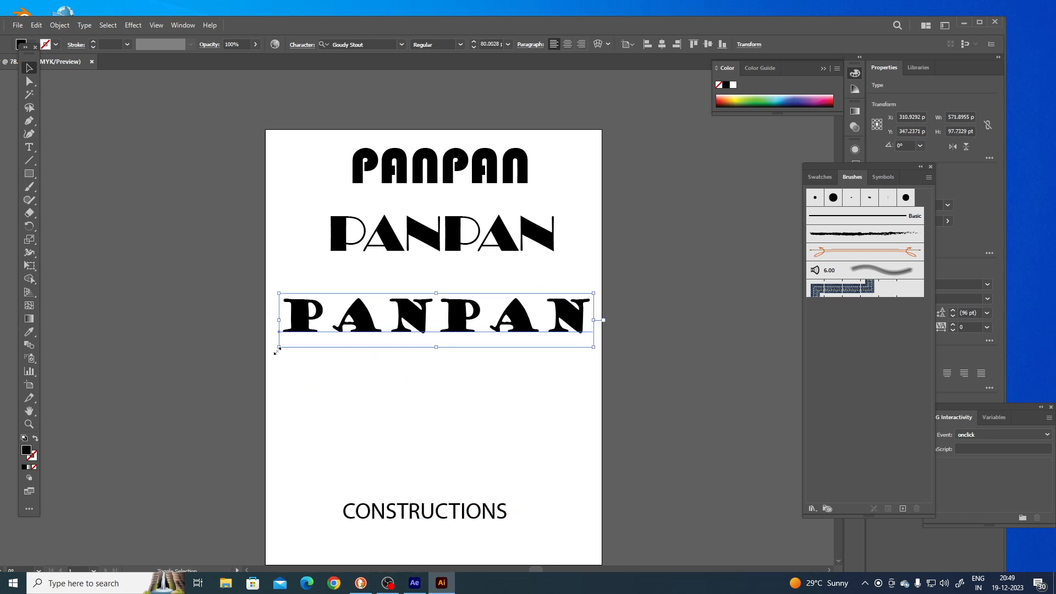
pyautogui.moveTo(277, 351); pyautogui.dragTo(288, 342)
pyautogui.moveTo(437, 325); pyautogui.dragTo(421, 324)
pyautogui.click(480, 378)
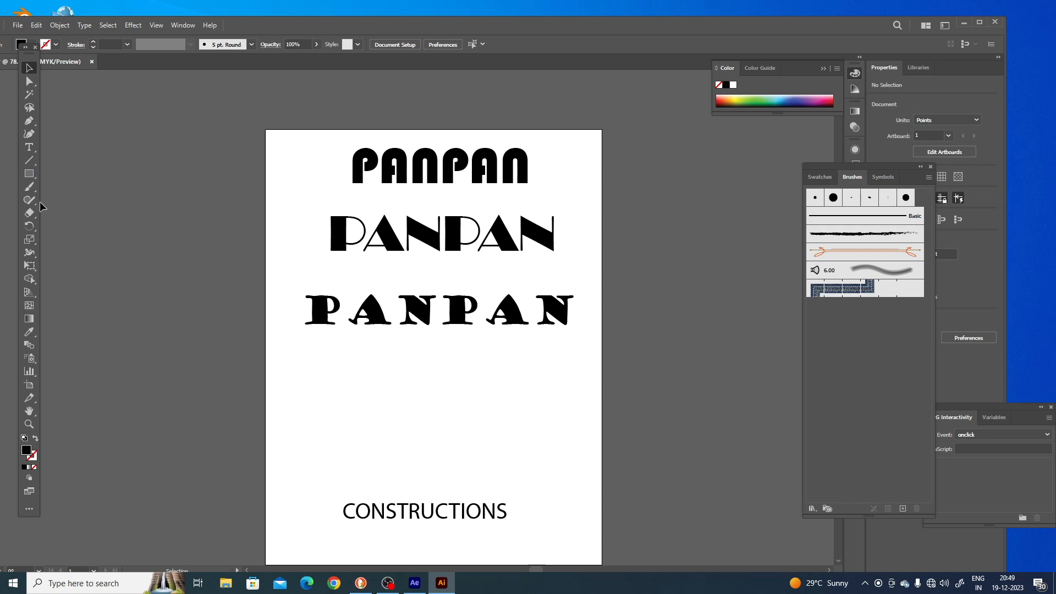
# Paint three long wavy strokes beneath the third PANPAN text with the Paintbrush tool.
pyautogui.click(31, 187)
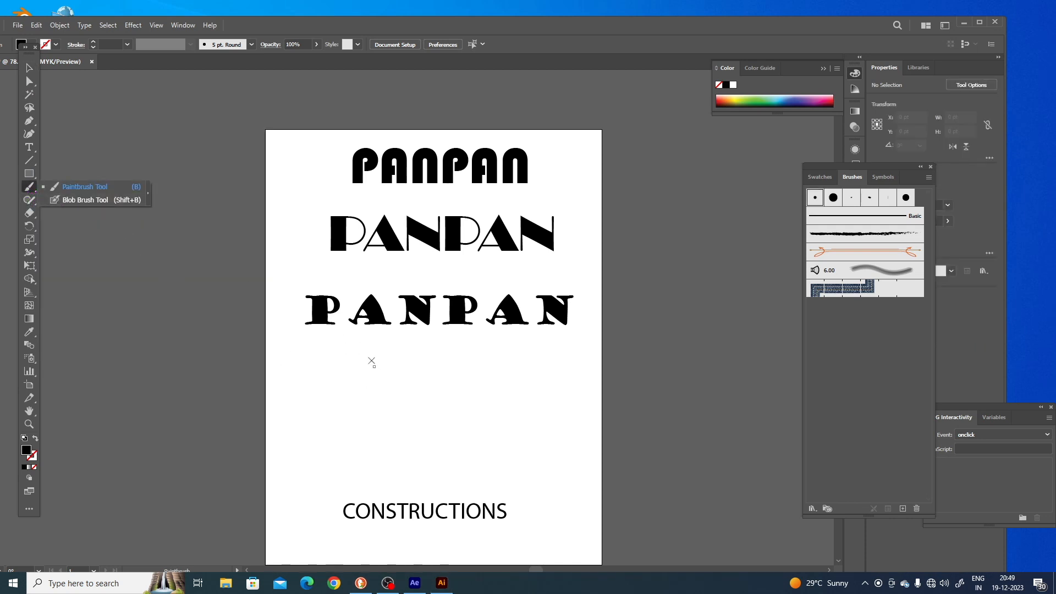
pyautogui.moveTo(329, 362)
pyautogui.mouseDown()
pyautogui.moveTo(465, 330)
pyautogui.moveTo(565, 360)
pyautogui.mouseUp()
pyautogui.moveTo(308, 401)
pyautogui.mouseDown()
pyautogui.moveTo(410, 394)
pyautogui.moveTo(454, 367)
pyautogui.mouseUp()
pyautogui.moveTo(351, 425); pyautogui.dragTo(504, 374)
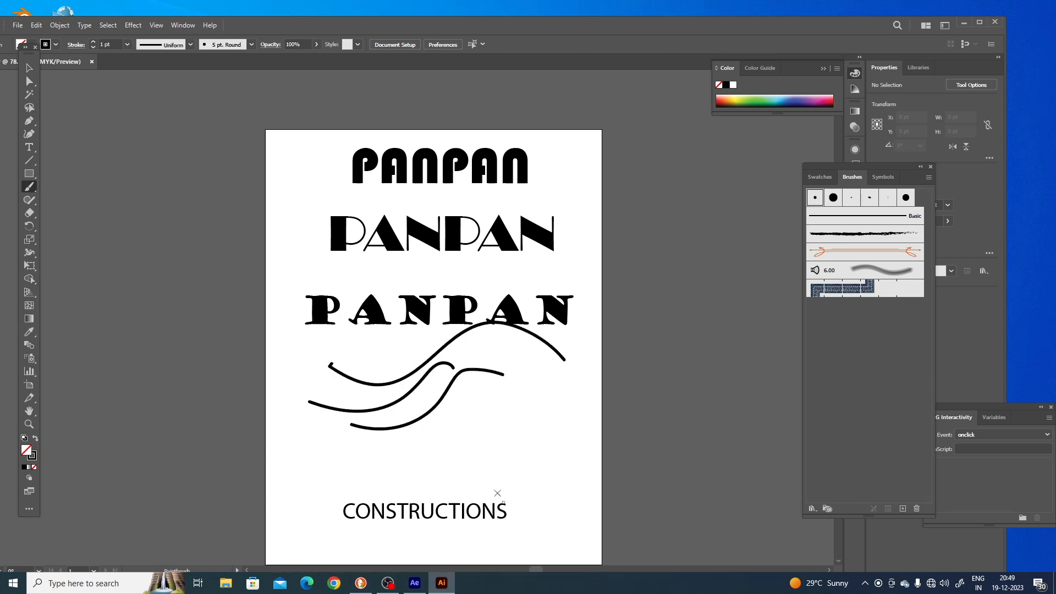
# Paint three short, nearly parallel wavy strokes just above the CONSTRUCTIONS text with the Paintbrush tool.
pyautogui.moveTo(440, 423); pyautogui.dragTo(539, 428)
pyautogui.moveTo(439, 442); pyautogui.dragTo(547, 442)
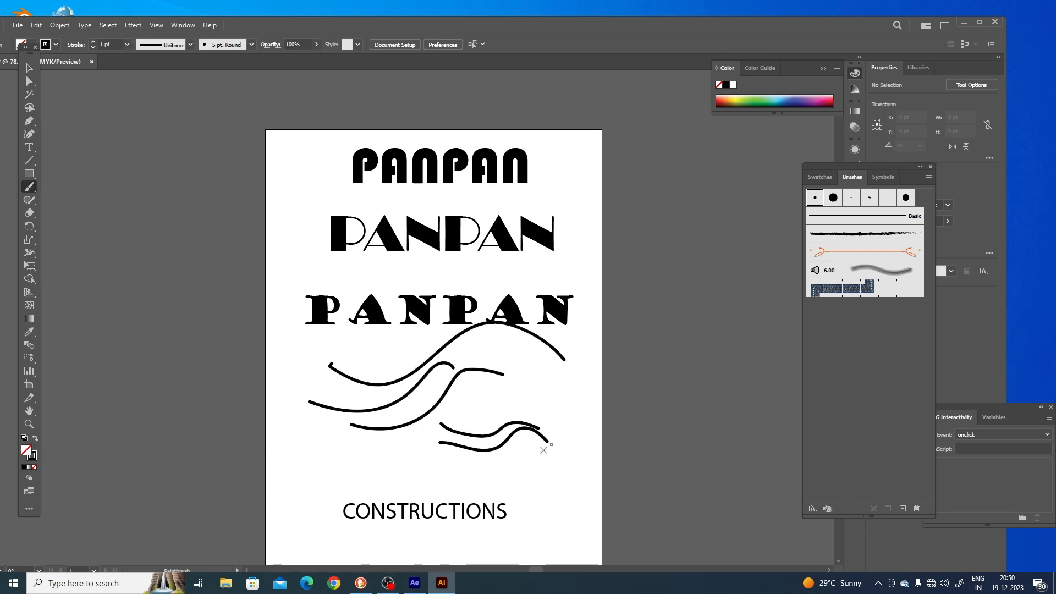
pyautogui.moveTo(444, 448); pyautogui.dragTo(545, 456)
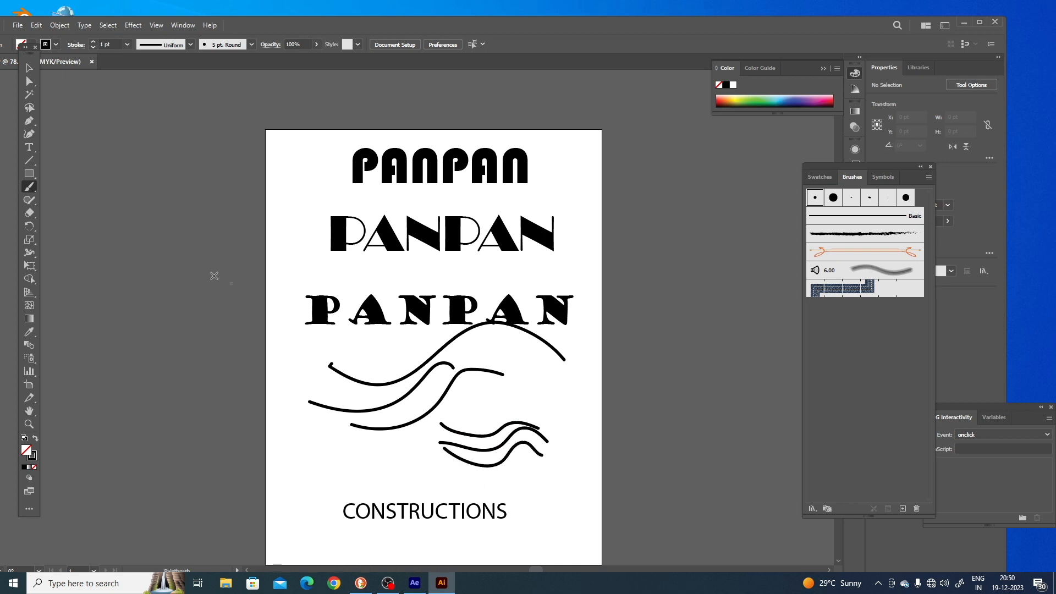
# Delete the three long wavy strokes beneath the third PANPAN text, keeping the smaller wave group.
pyautogui.click(29, 67)
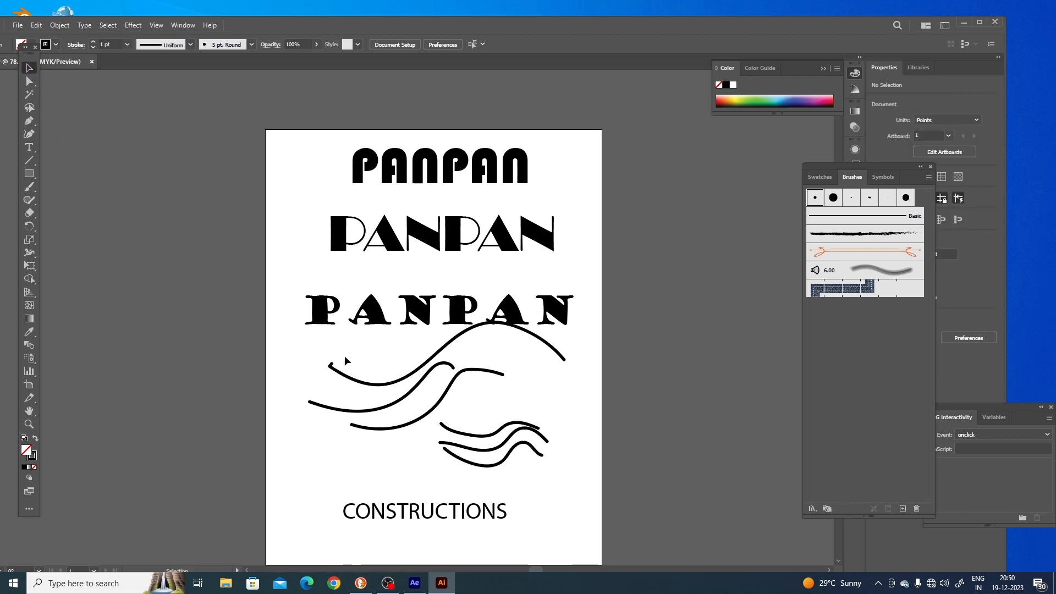
pyautogui.moveTo(346, 360); pyautogui.dragTo(355, 443)
pyautogui.press('Delete')
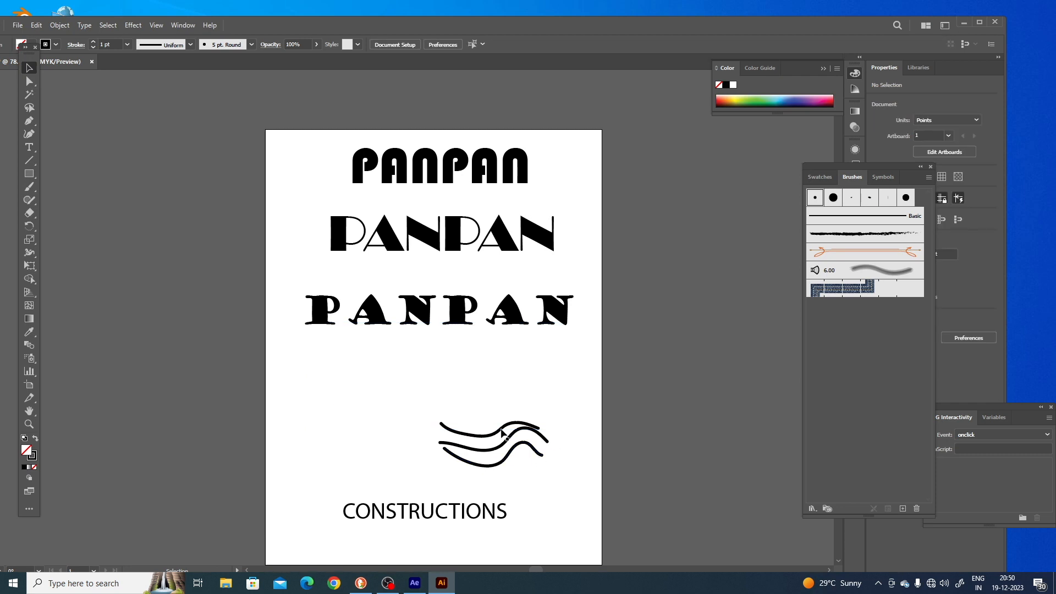
# Move the grouped wavy lines up and left to sit centrally beneath the third PANPAN.
pyautogui.click(516, 439)
pyautogui.moveTo(521, 438); pyautogui.dragTo(473, 404)
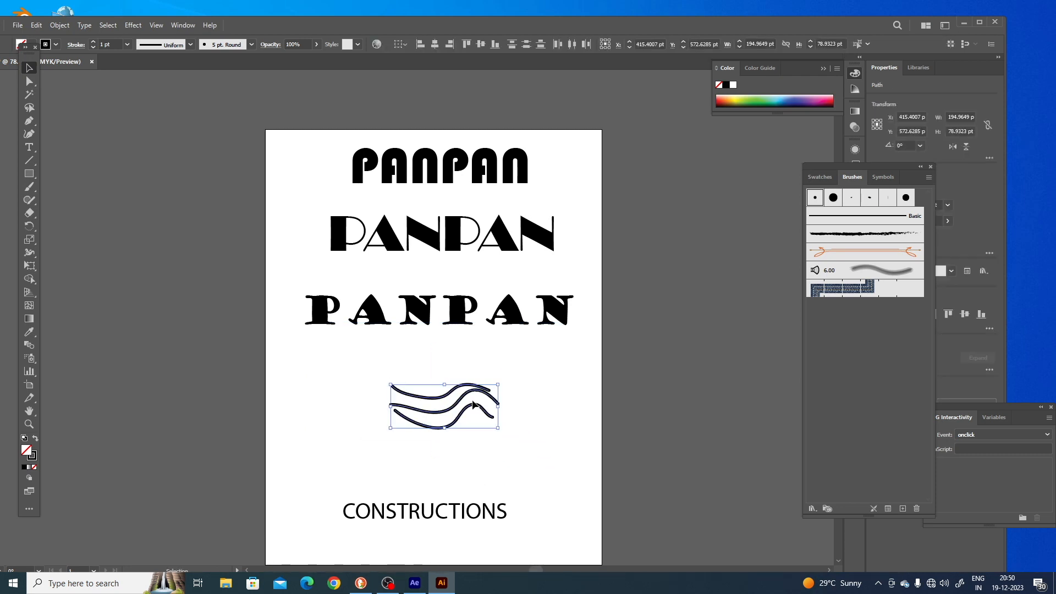
pyautogui.click(482, 410)
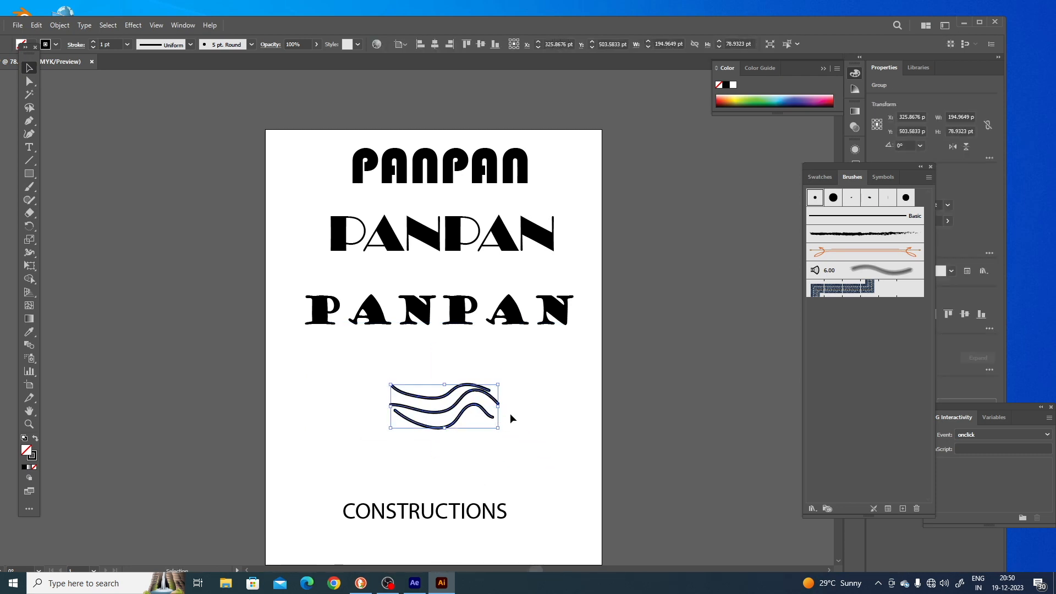
# Switch the artwork display to Outline view to show the bare paths of the wavy lines.
pyautogui.hotkey('ctrl', '+')
pyautogui.hotkey('ctrl', '+')
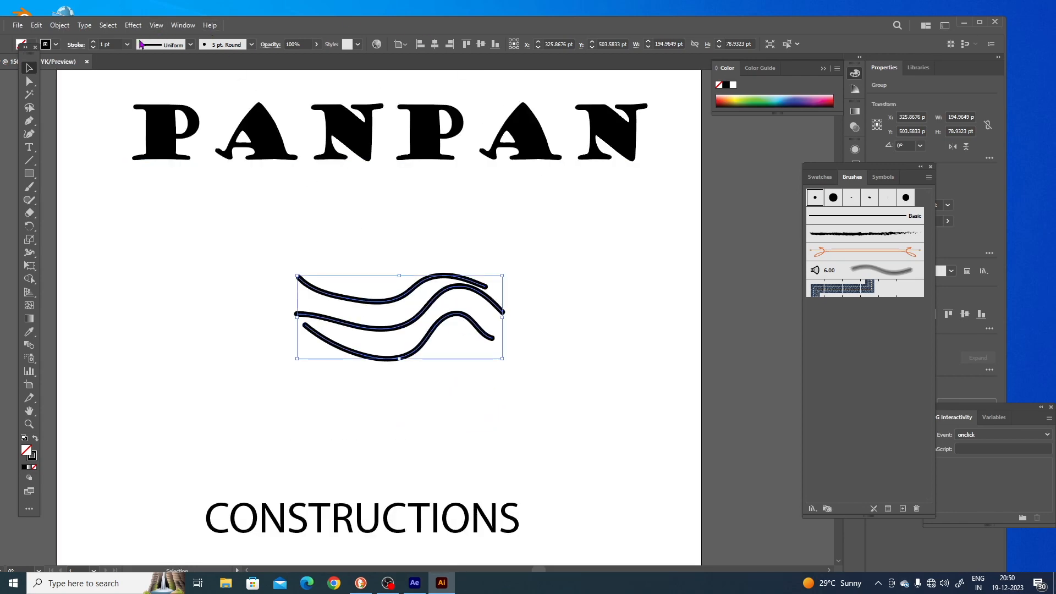
pyautogui.click(159, 26)
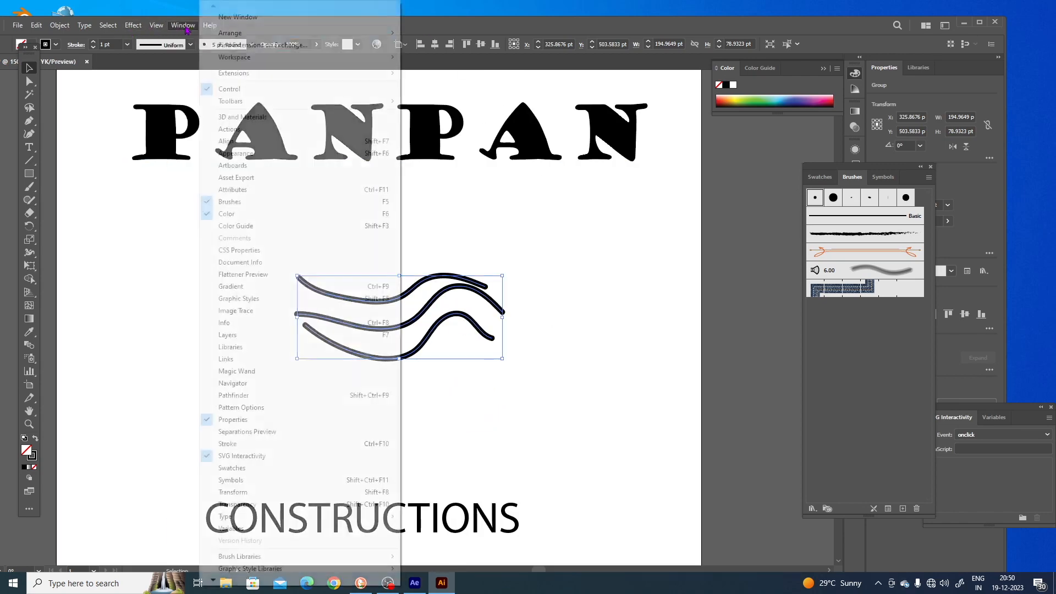
pyautogui.click(197, 34)
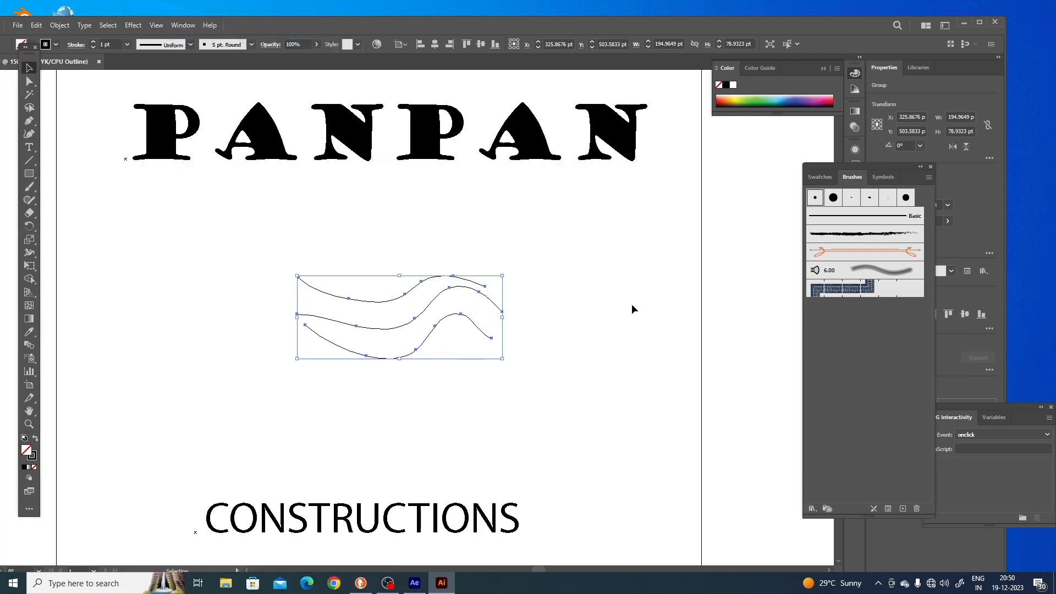
# Duplicate the Goudy Stout PANPAN text directly beneath the original, above the wavy lines.
pyautogui.moveTo(605, 229); pyautogui.dragTo(607, 428)
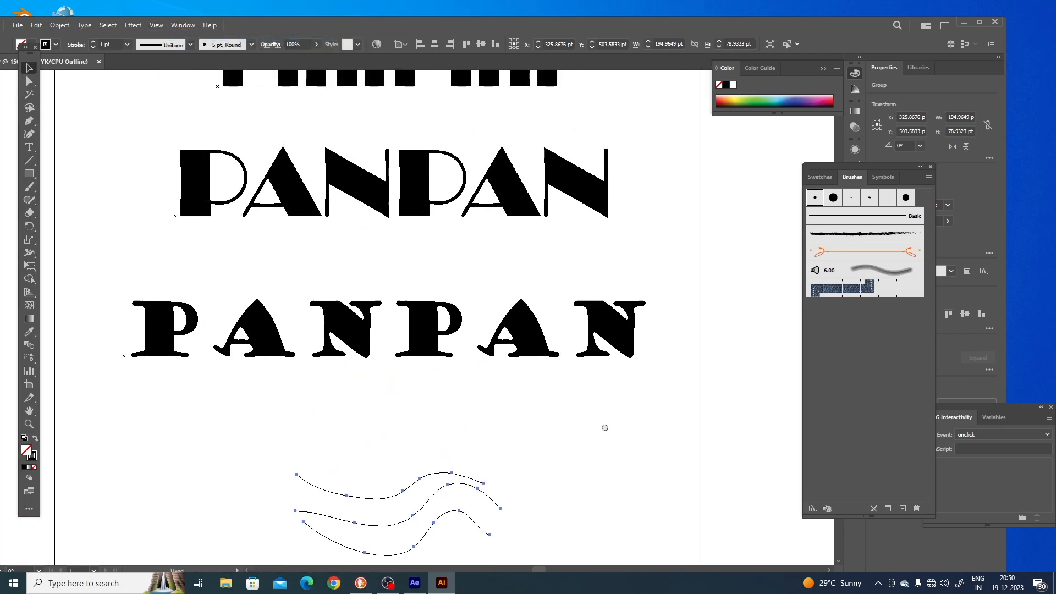
pyautogui.moveTo(578, 277); pyautogui.dragTo(547, 268)
pyautogui.moveTo(534, 205); pyautogui.dragTo(537, 274)
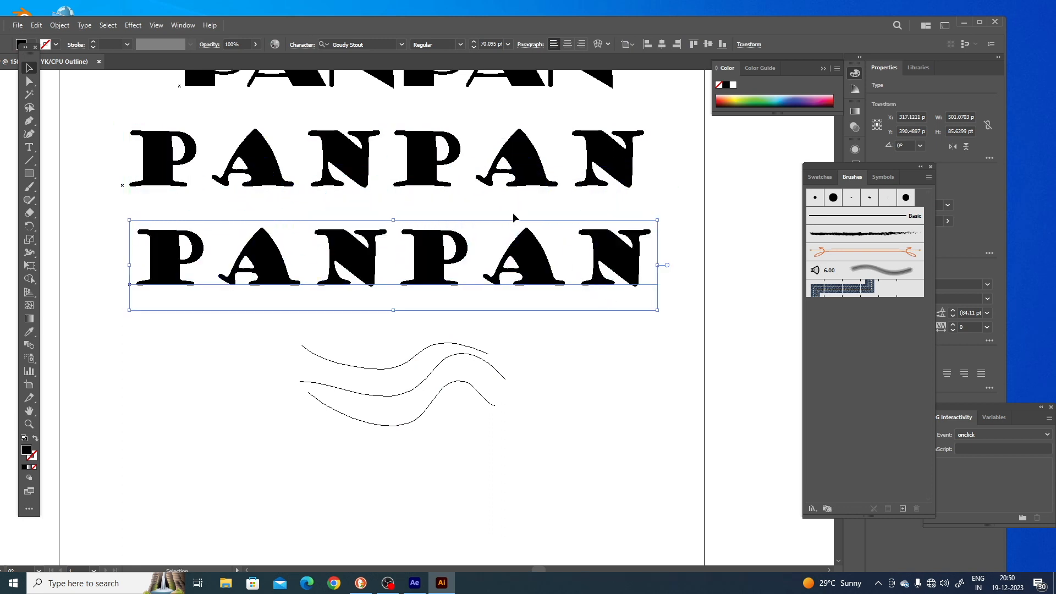
# Convert the lower Goudy Stout PANPAN copy to outlines.
pyautogui.click(86, 27)
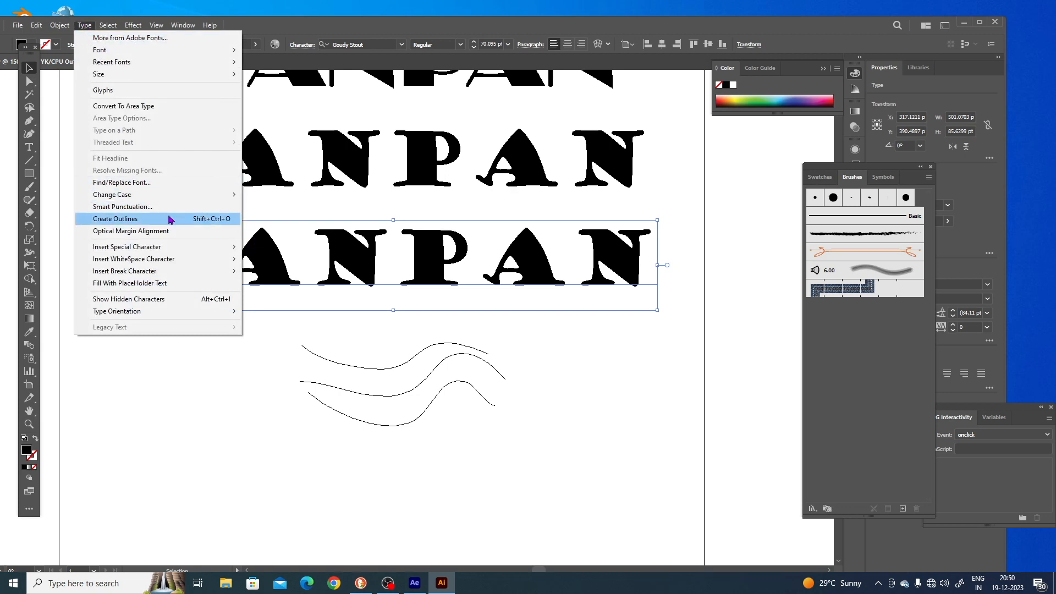
pyautogui.click(170, 220)
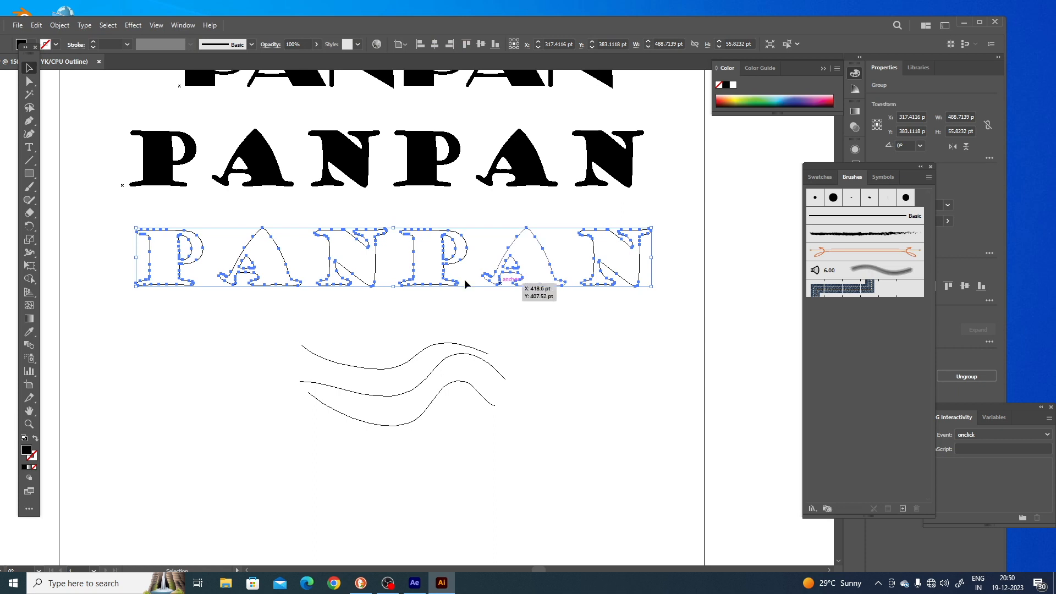
pyautogui.click(271, 320)
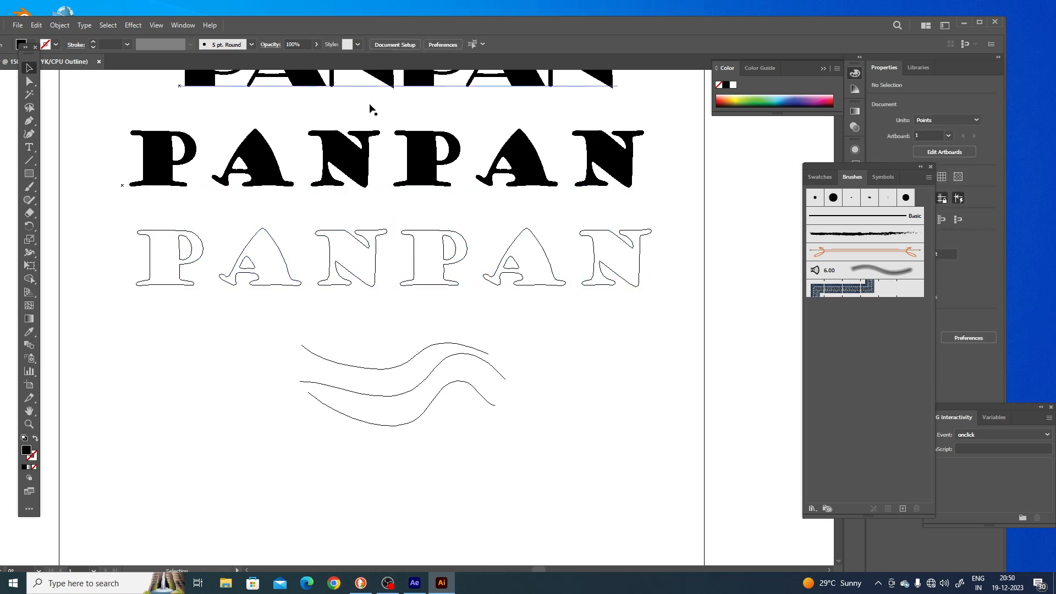
# Compare the live PANPAN text with the outlined copy beneath it in Outline view.
pyautogui.moveTo(358, 172); pyautogui.dragTo(356, 172)
pyautogui.click(352, 242)
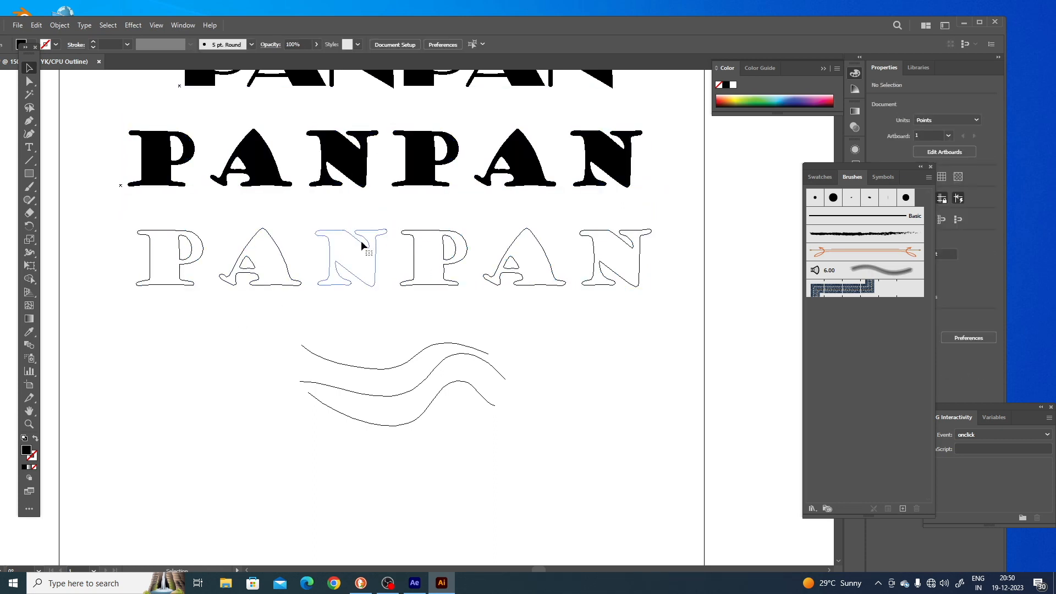
pyautogui.click(362, 244)
pyautogui.click(290, 306)
pyautogui.moveTo(132, 249); pyautogui.dragTo(662, 276)
pyautogui.moveTo(527, 194); pyautogui.dragTo(531, 194)
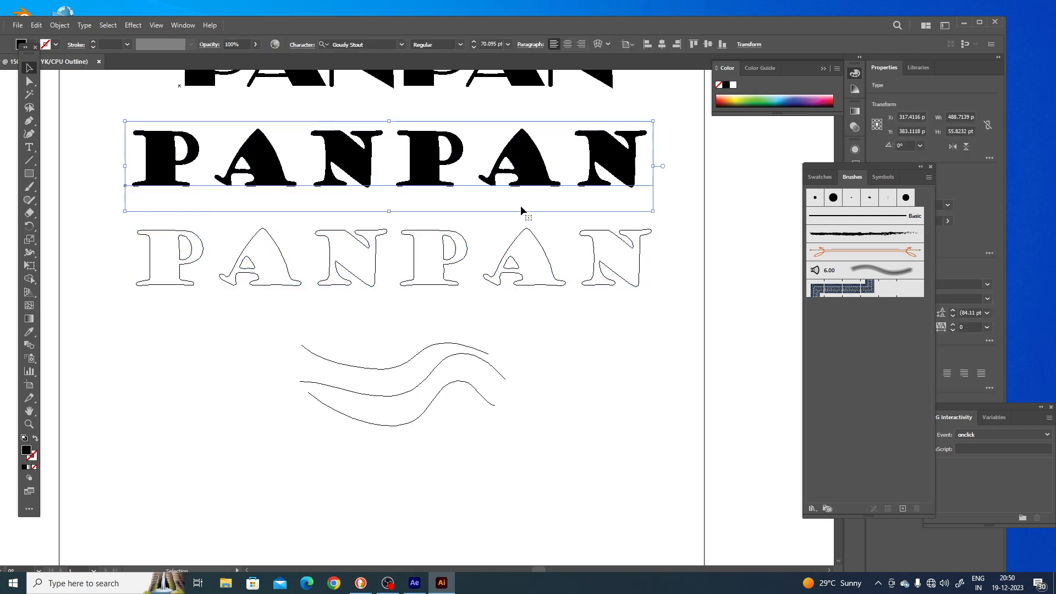
# Apply Outline Stroke to the three wavy lines so they become closed shapes.
pyautogui.moveTo(356, 341)
pyautogui.mouseDown()
pyautogui.moveTo(412, 333)
pyautogui.moveTo(438, 473)
pyautogui.mouseUp()
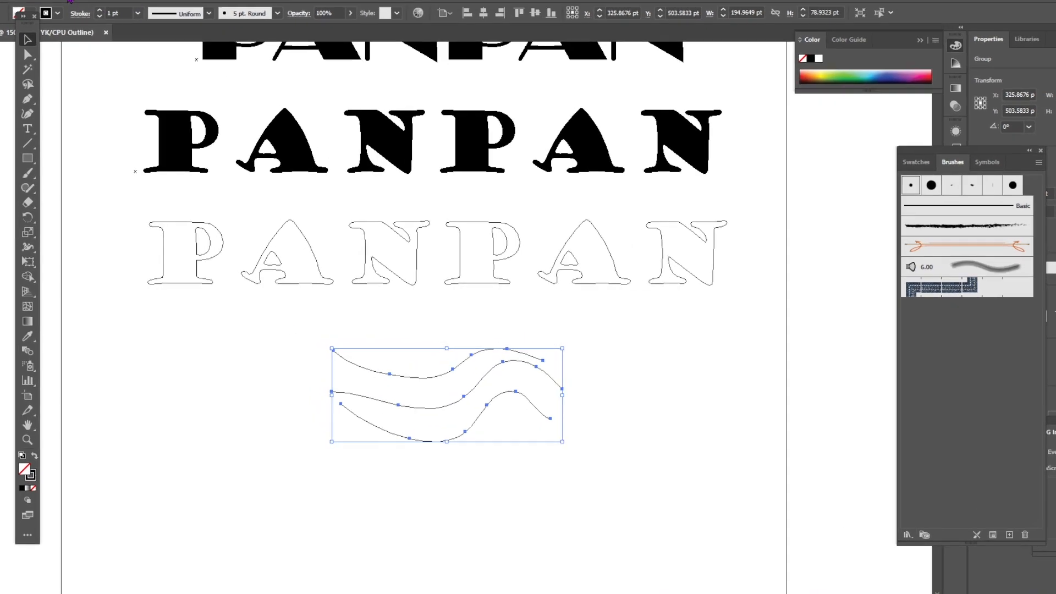
pyautogui.click(61, 25)
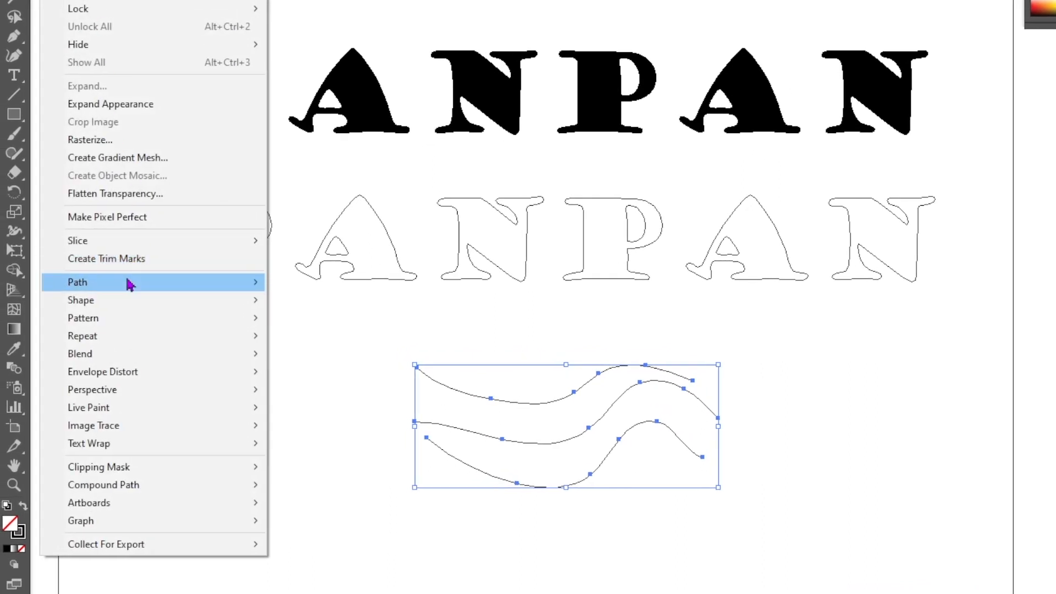
pyautogui.moveTo(141, 287)
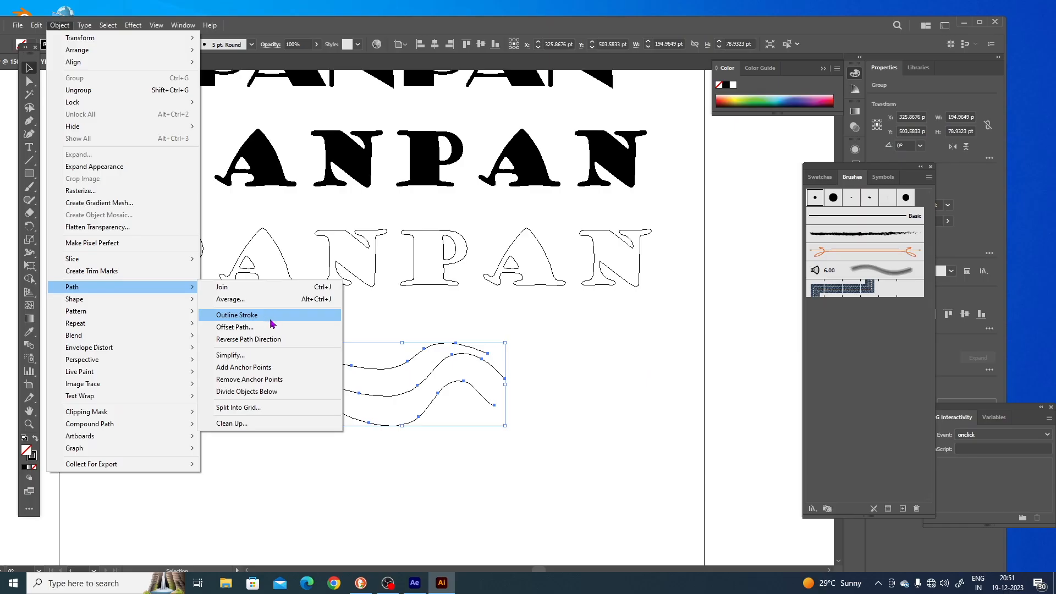
pyautogui.click(270, 323)
pyautogui.click(588, 404)
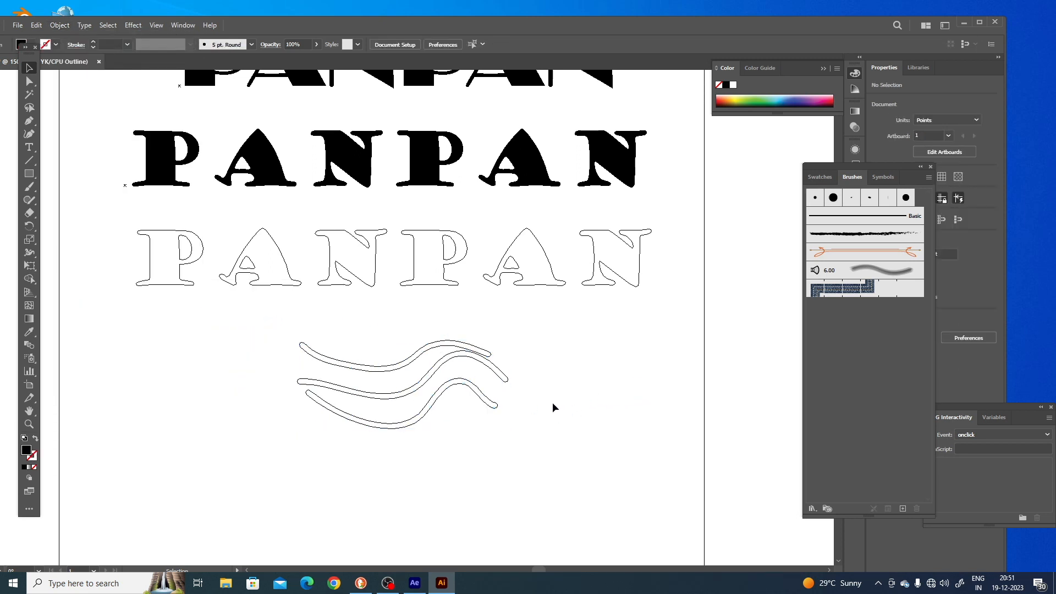
# Move the outlined wave group up over the letters A, N and P of the outlined PANPAN.
pyautogui.moveTo(333, 330); pyautogui.dragTo(462, 440)
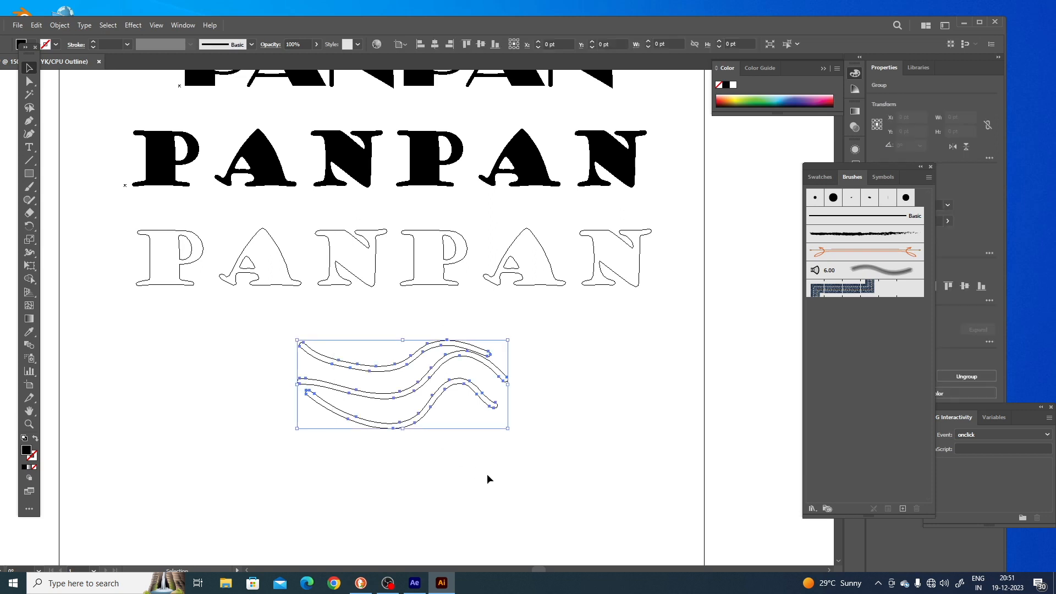
pyautogui.moveTo(462, 396); pyautogui.dragTo(410, 259)
pyautogui.click(465, 346)
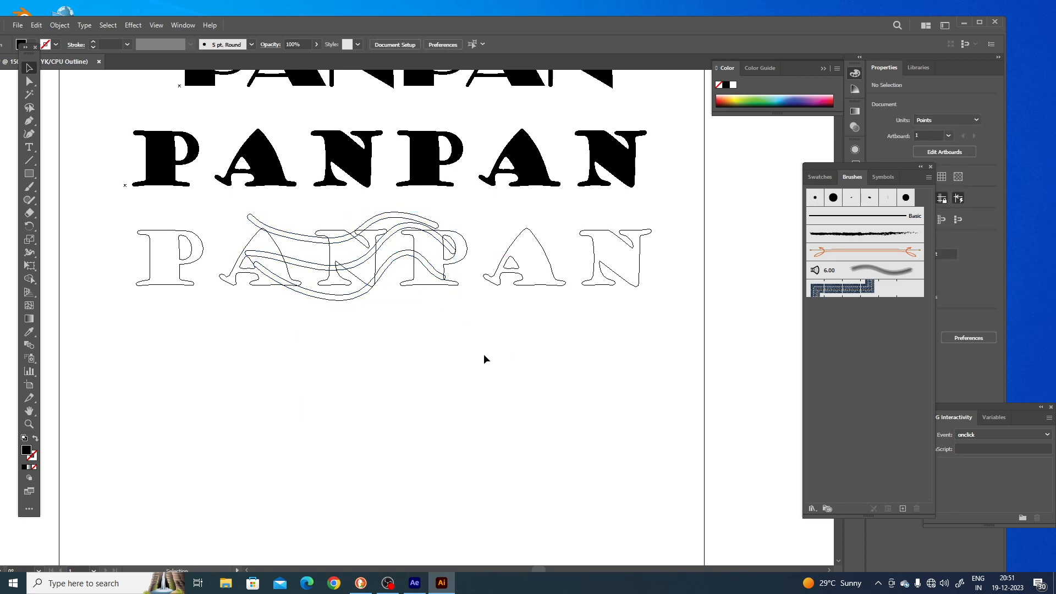
# Return the artwork display from Outline view to the filled CPU preview.
pyautogui.moveTo(485, 347); pyautogui.dragTo(495, 429)
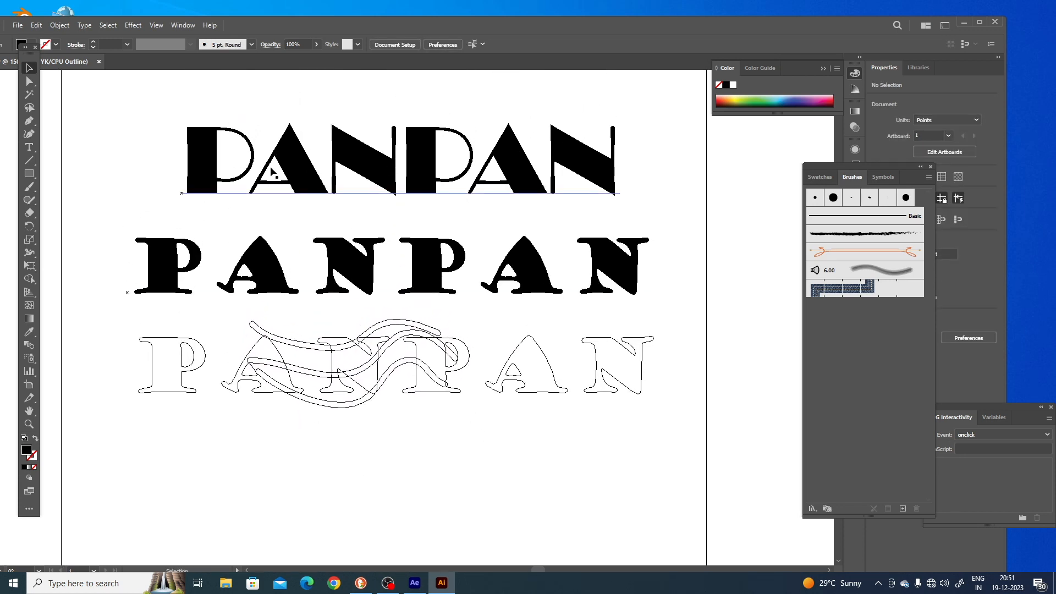
pyautogui.click(156, 26)
pyautogui.click(198, 34)
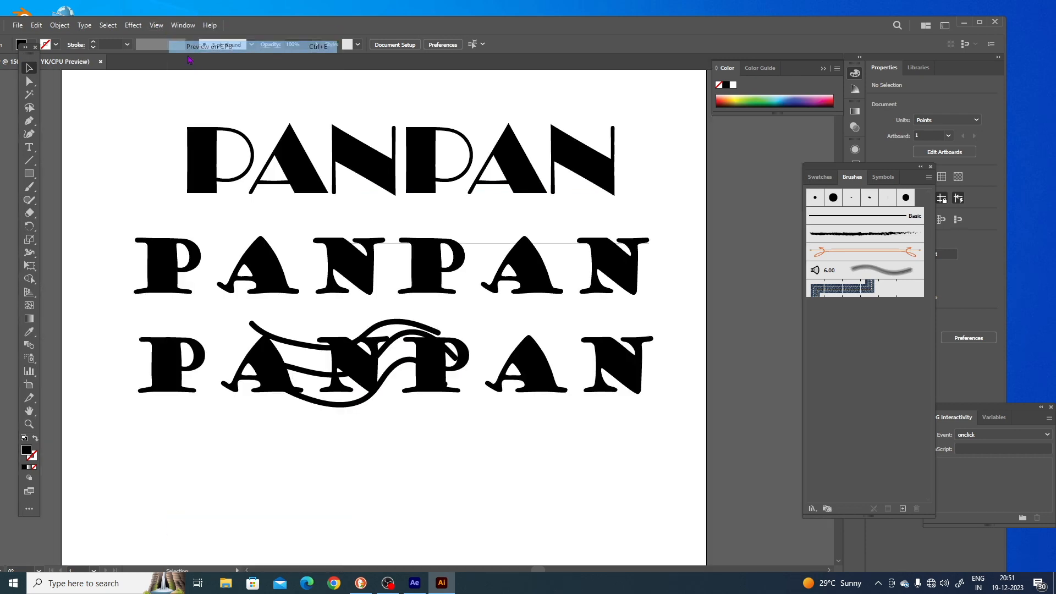
pyautogui.moveTo(444, 464); pyautogui.dragTo(553, 453)
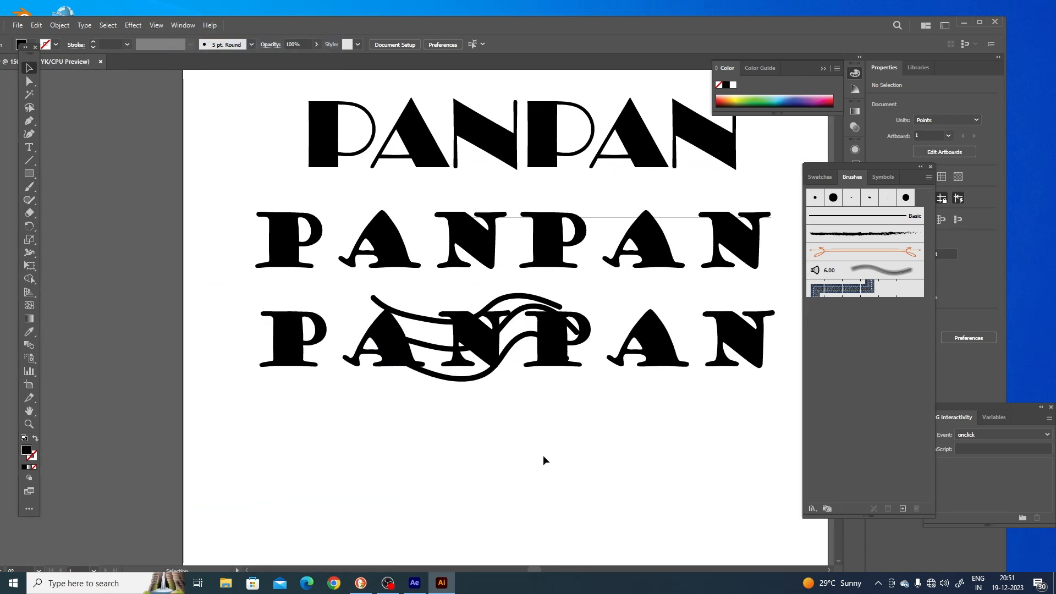
# Shift the wave group left so it crosses the first P and A of the outlined PANPAN.
pyautogui.click(474, 382)
pyautogui.moveTo(476, 381); pyautogui.dragTo(331, 377)
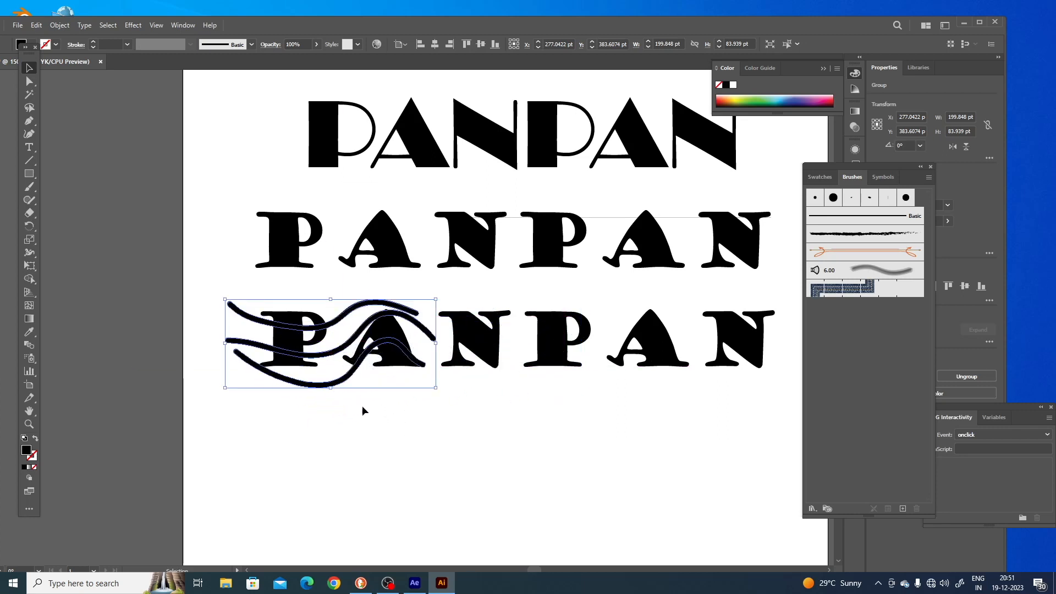
pyautogui.click(440, 448)
pyautogui.moveTo(511, 472)
pyautogui.mouseDown()
pyautogui.moveTo(511, 454)
pyautogui.moveTo(544, 469)
pyautogui.moveTo(497, 489)
pyautogui.moveTo(495, 476)
pyautogui.mouseUp()
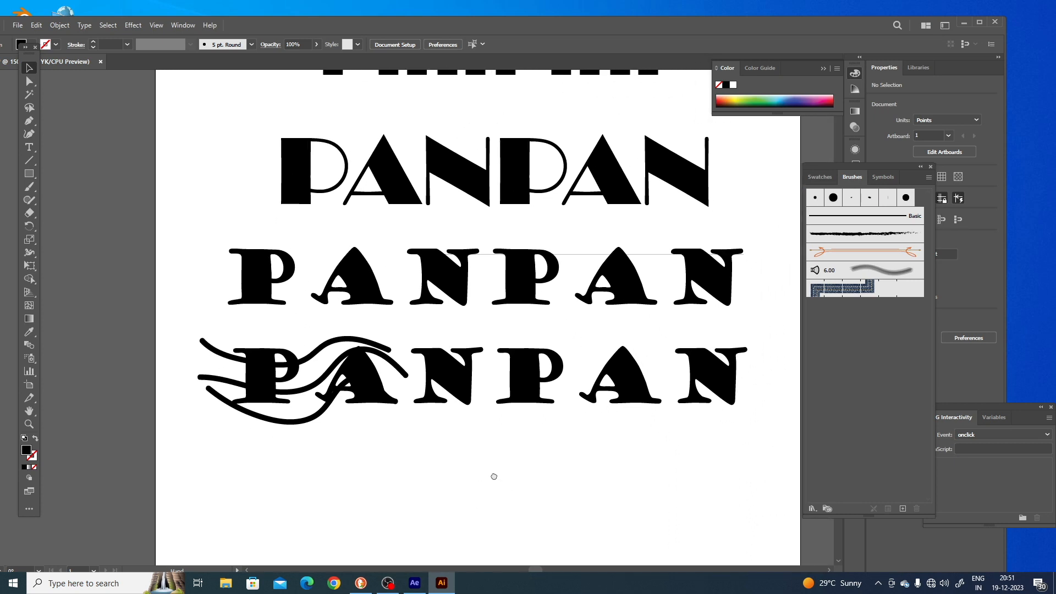
# Select the waves with the outlined PANPAN and remove the middle and upper wave overlaps from the first P's stem with the Shape Builder tool.
pyautogui.click(282, 398)
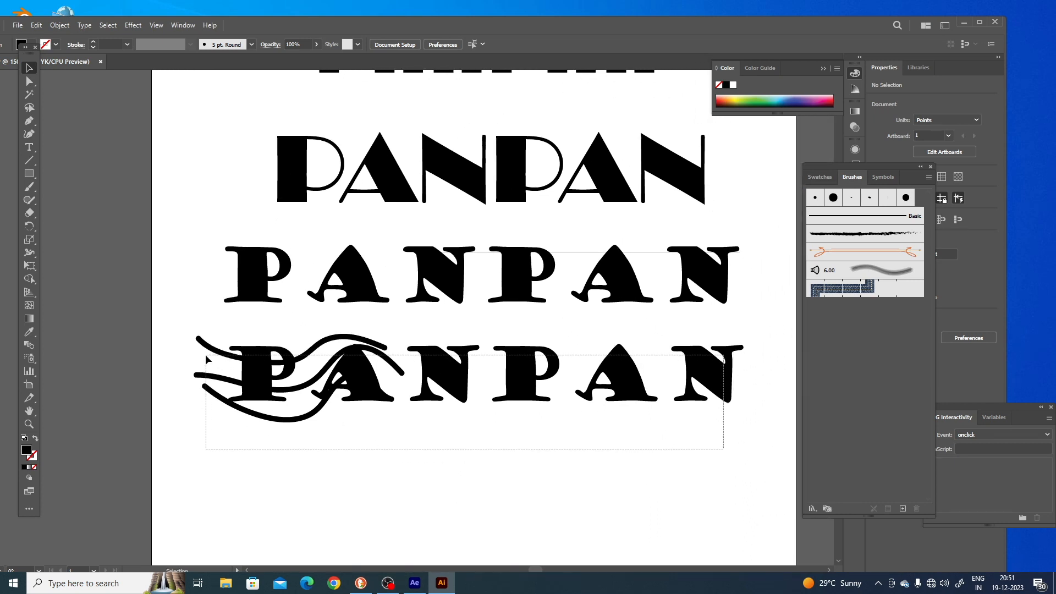
pyautogui.moveTo(617, 479)
pyautogui.mouseDown()
pyautogui.moveTo(583, 420)
pyautogui.moveTo(620, 416)
pyautogui.mouseUp()
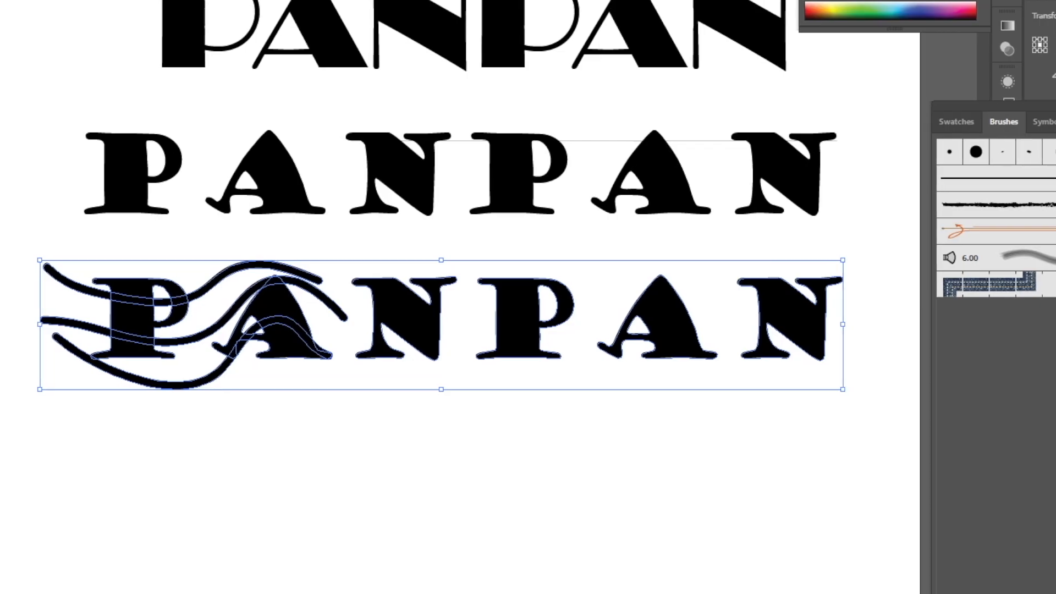
pyautogui.click(18, 272)
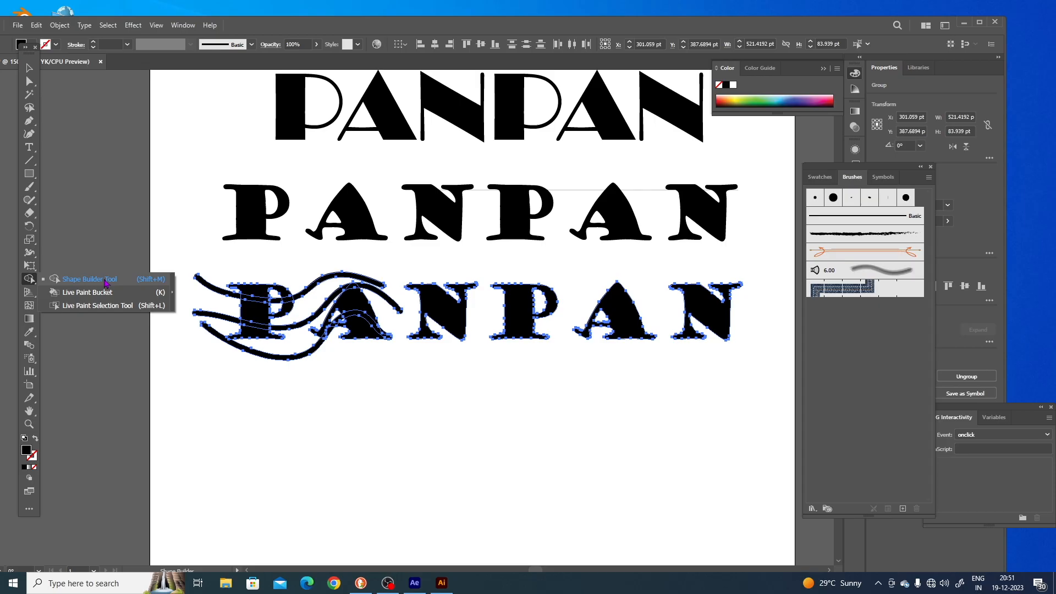
pyautogui.click(106, 282)
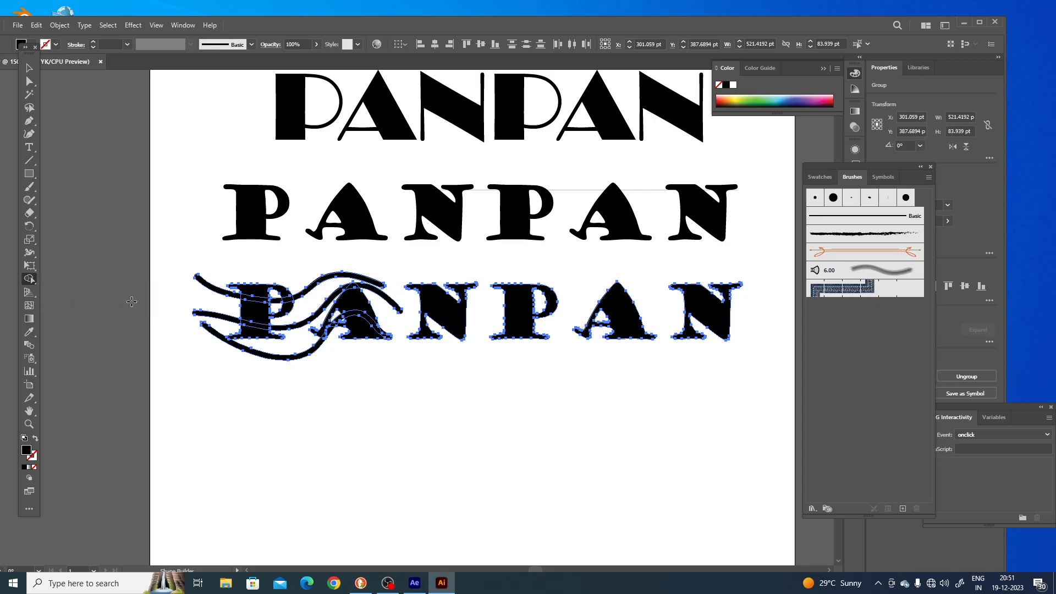
pyautogui.hotkey('ctrl', '+')
pyautogui.hotkey('ctrl', '+')
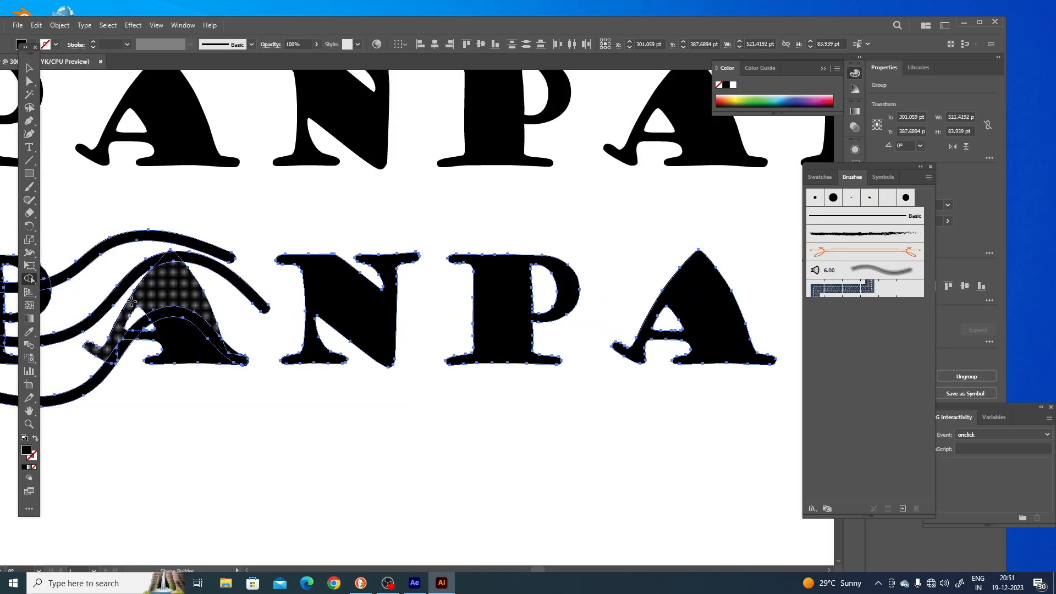
pyautogui.press('space')
pyautogui.moveTo(227, 461); pyautogui.dragTo(592, 500)
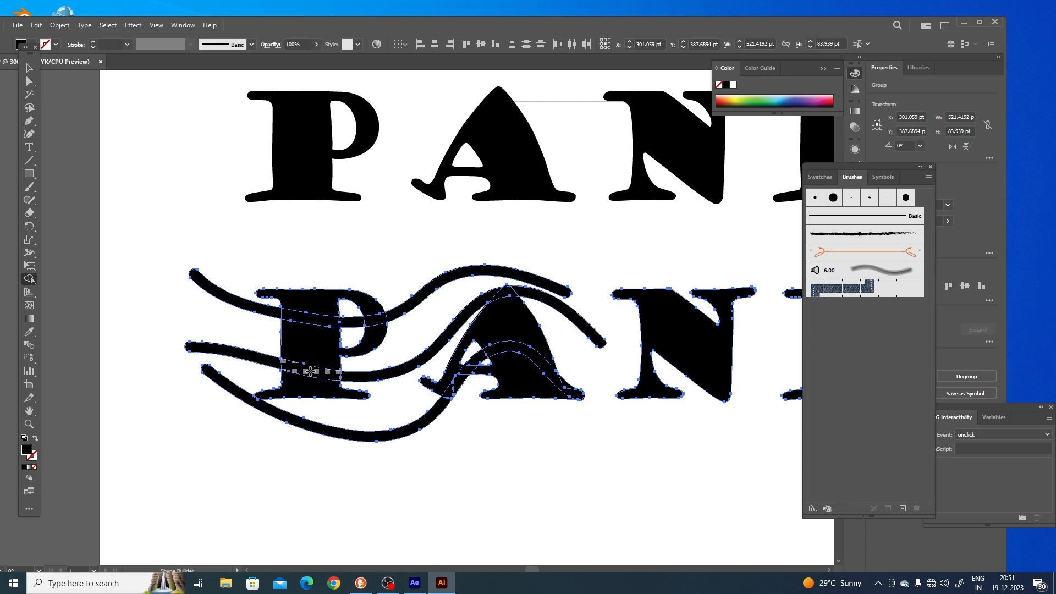
pyautogui.click(317, 372)
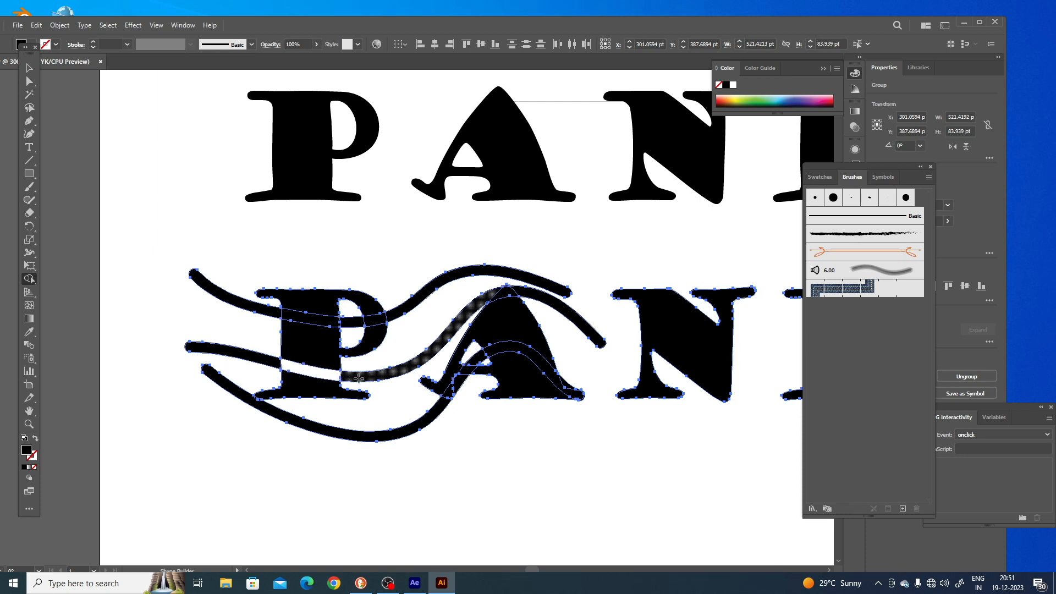
pyautogui.keyDown('alt'); pyautogui.click(319, 323); pyautogui.keyUp('alt')
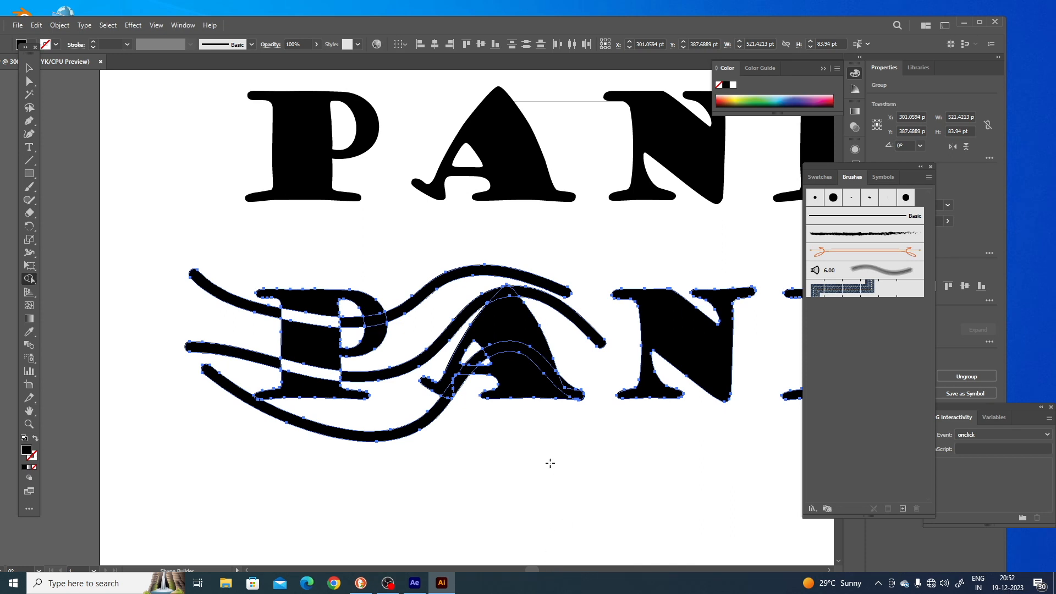
# Cut the lower wave's overlap out of the first A, and merge the wave-crossed regions at the A's tip and the P's bowl.
pyautogui.keyDown('alt'); pyautogui.click(513, 344); pyautogui.keyUp('alt')
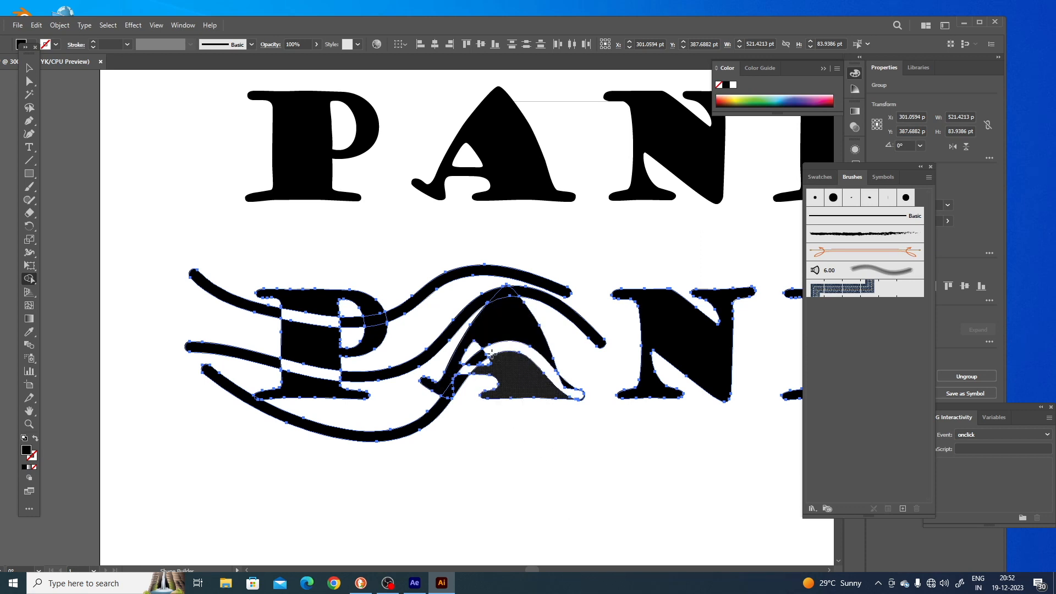
pyautogui.click(519, 392)
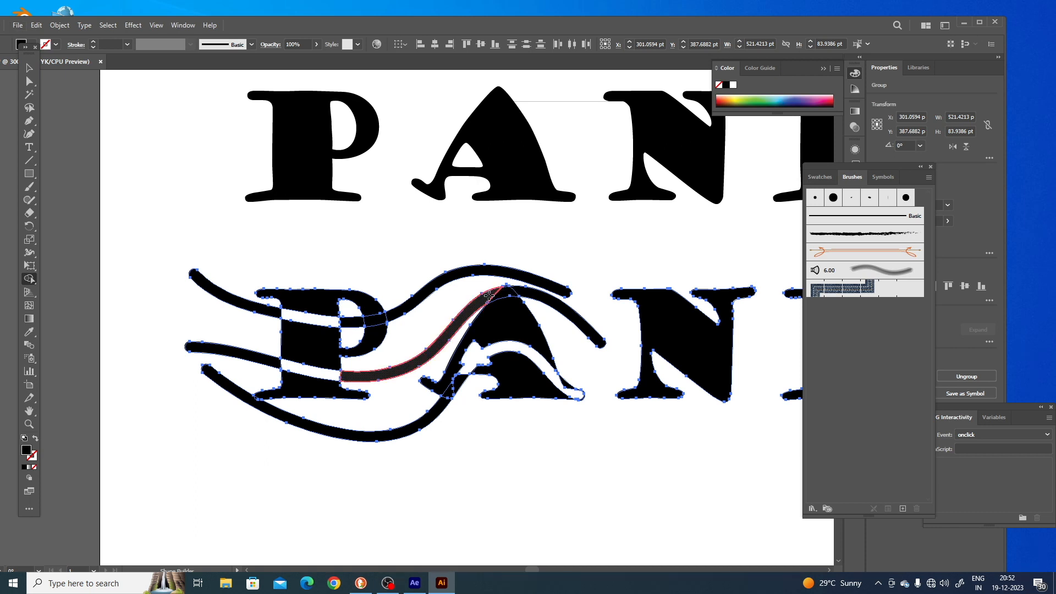
pyautogui.moveTo(504, 295)
pyautogui.mouseDown()
pyautogui.moveTo(515, 316)
pyautogui.moveTo(506, 297)
pyautogui.mouseUp()
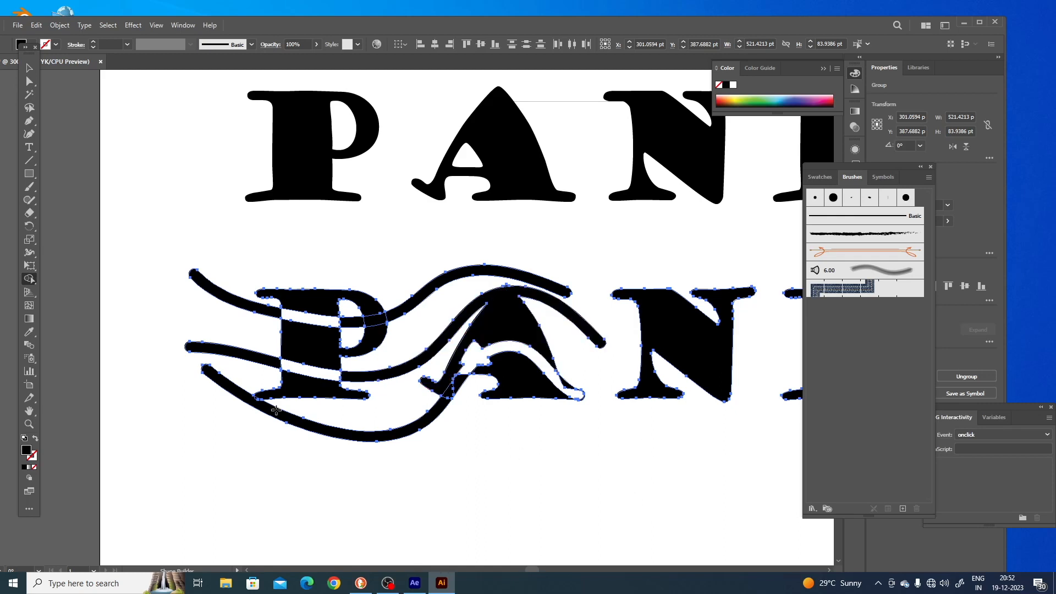
pyautogui.moveTo(368, 308)
pyautogui.mouseDown()
pyautogui.moveTo(374, 336)
pyautogui.moveTo(359, 322)
pyautogui.moveTo(390, 315)
pyautogui.mouseUp()
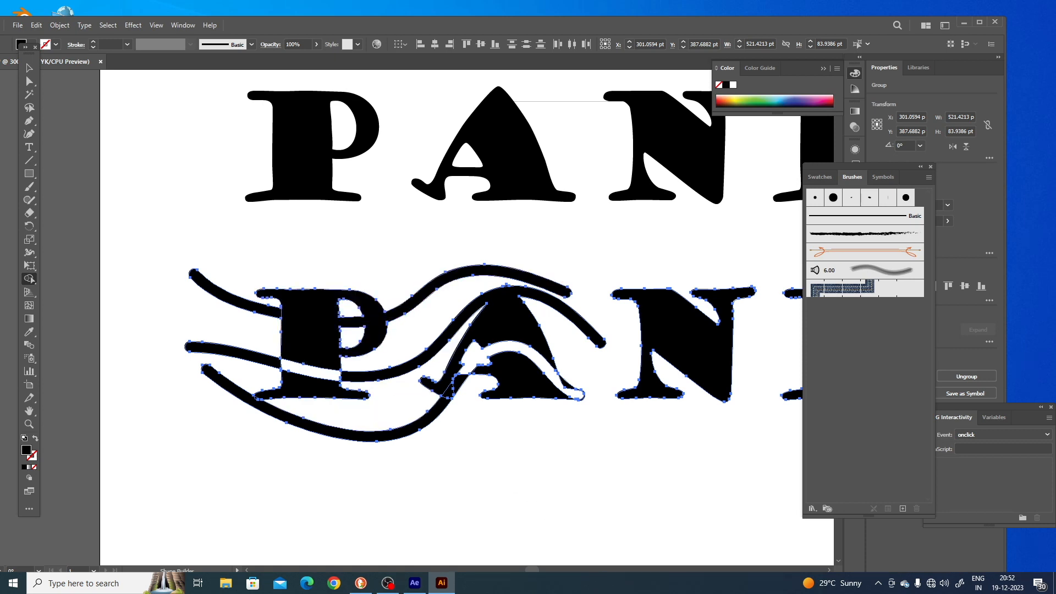
# Select the outlined PANPAN with its waves and remove the lower wave's stray end at the first A's outer foot with the Shape Builder tool.
pyautogui.press('v')
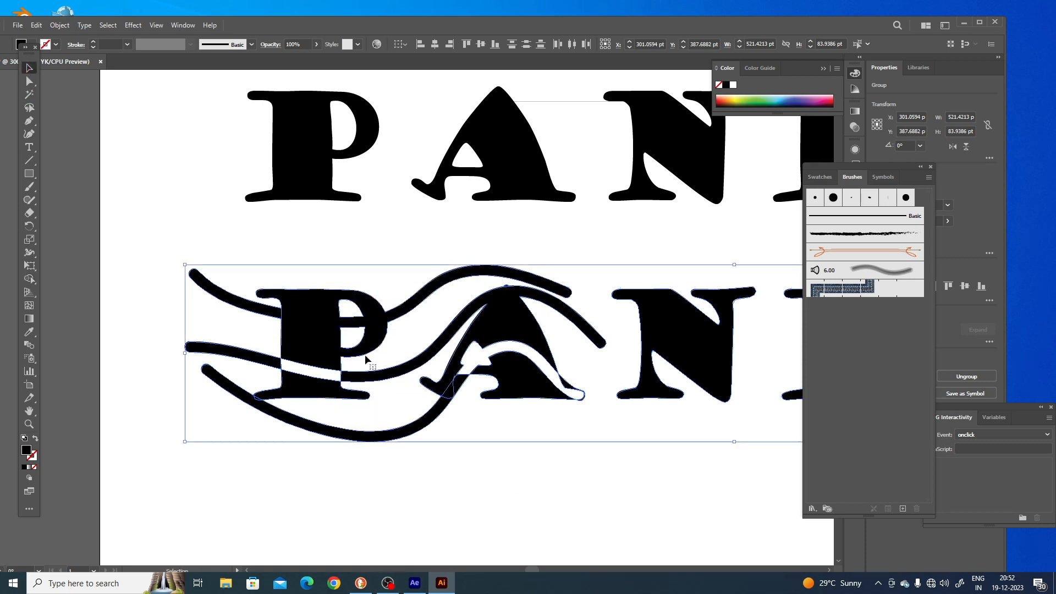
pyautogui.click(521, 513)
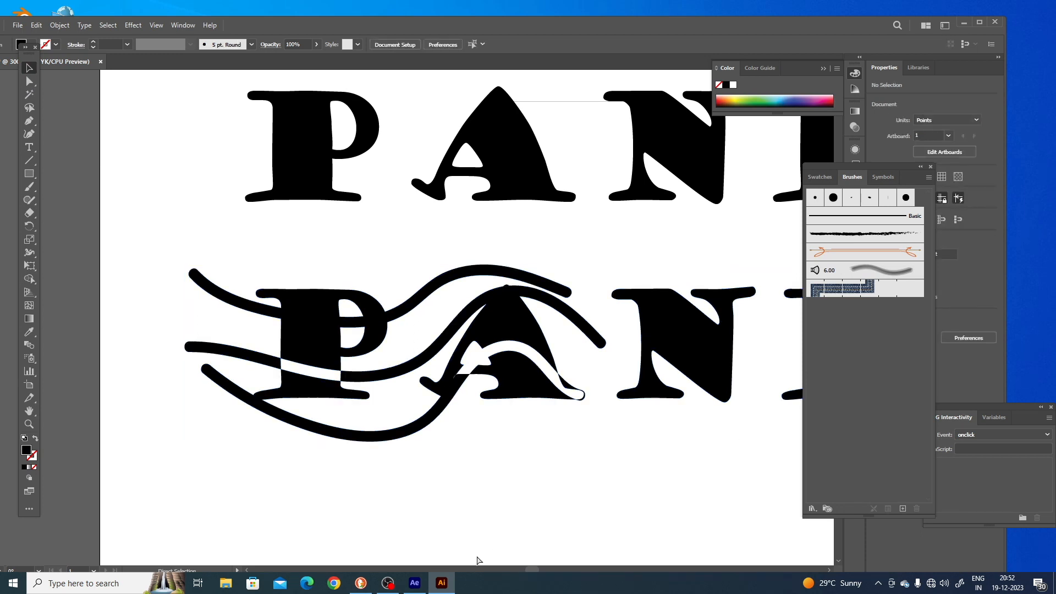
pyautogui.hotkey('ctrl', '=')
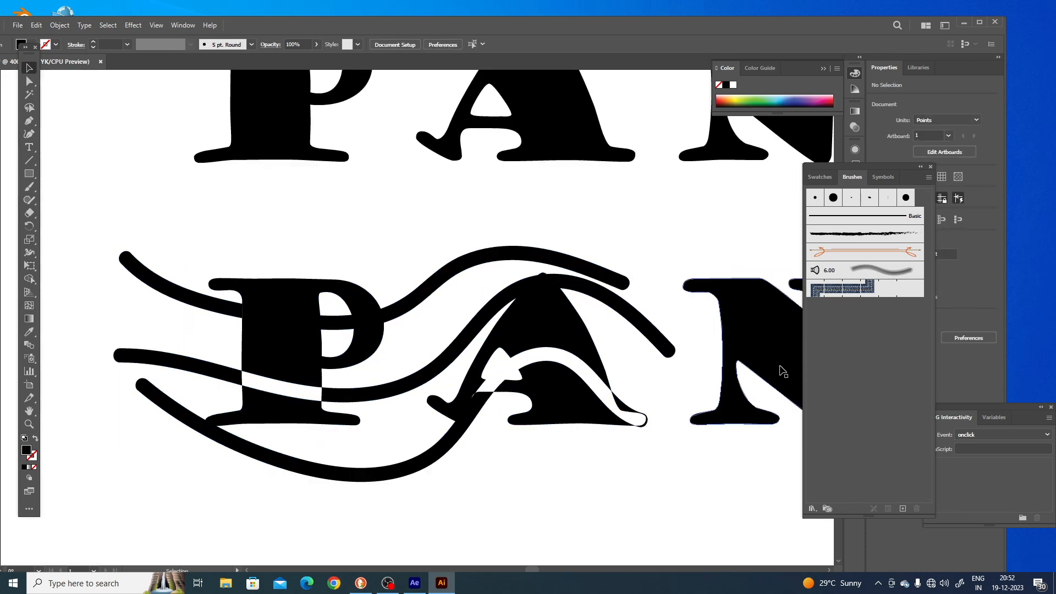
pyautogui.moveTo(662, 489)
pyautogui.mouseDown()
pyautogui.moveTo(436, 358)
pyautogui.moveTo(438, 383)
pyautogui.mouseUp()
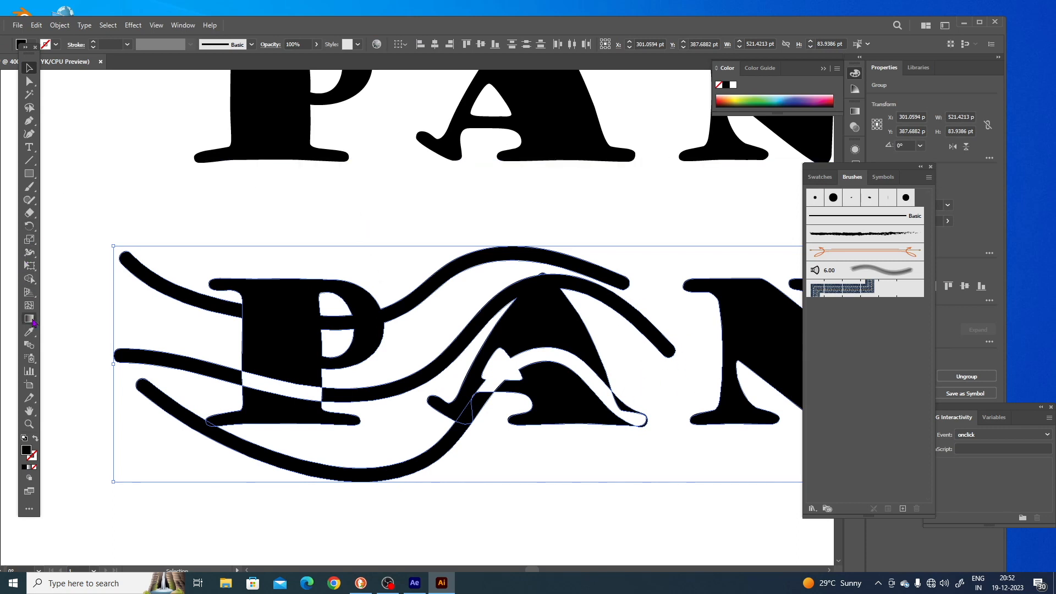
pyautogui.click(31, 268)
pyautogui.click(29, 279)
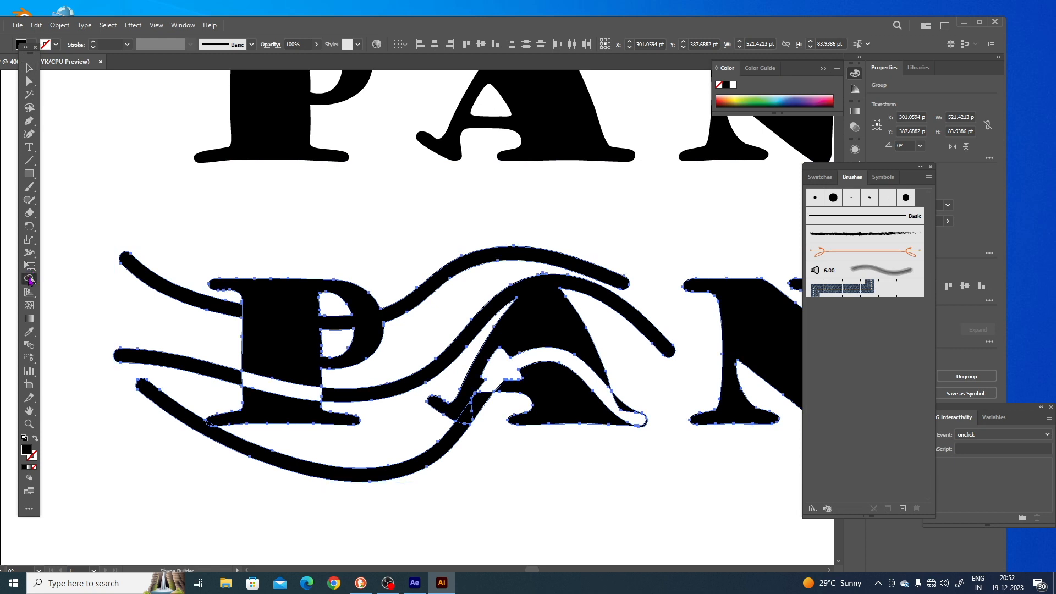
pyautogui.keyDown('alt'); pyautogui.click(624, 407); pyautogui.keyUp('alt')
# Merge the lower wave's overlap with the first A's thin leg using the Shape Builder tool, and return to the Selection tool.
pyautogui.click(474, 410)
pyautogui.press('ctrl')
pyautogui.press('ctrl')
pyautogui.moveTo(461, 405); pyautogui.dragTo(151, 388)
pyautogui.click(28, 67)
pyautogui.click(283, 160)
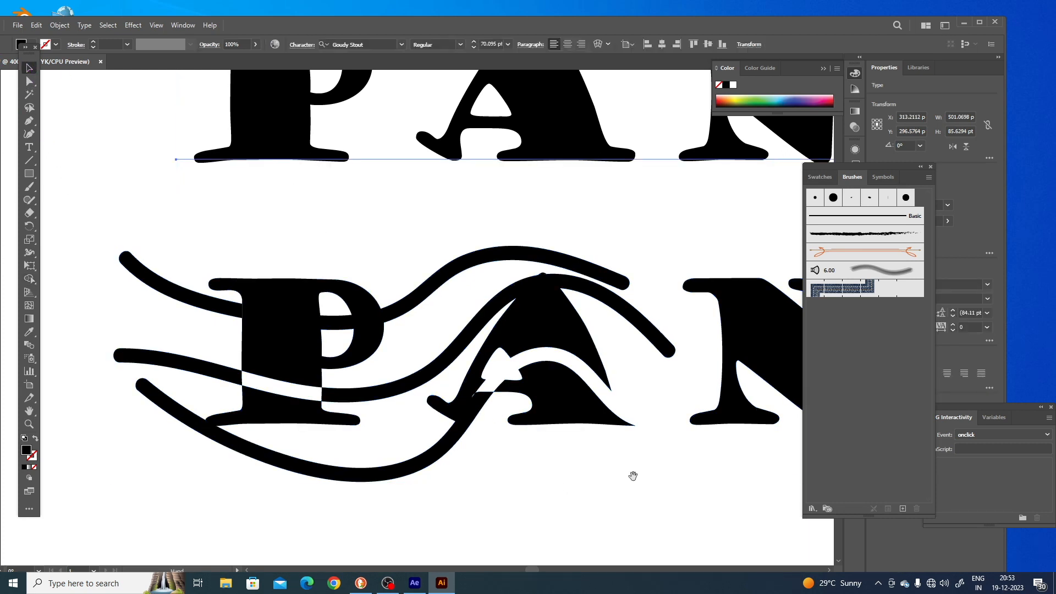
# Select the outlined PANPAN and show its anchor points in Outline view around the thin sliver in the first A's leg.
pyautogui.scroll(1, 631, 479)
pyautogui.hscroll(1, 631, 479)
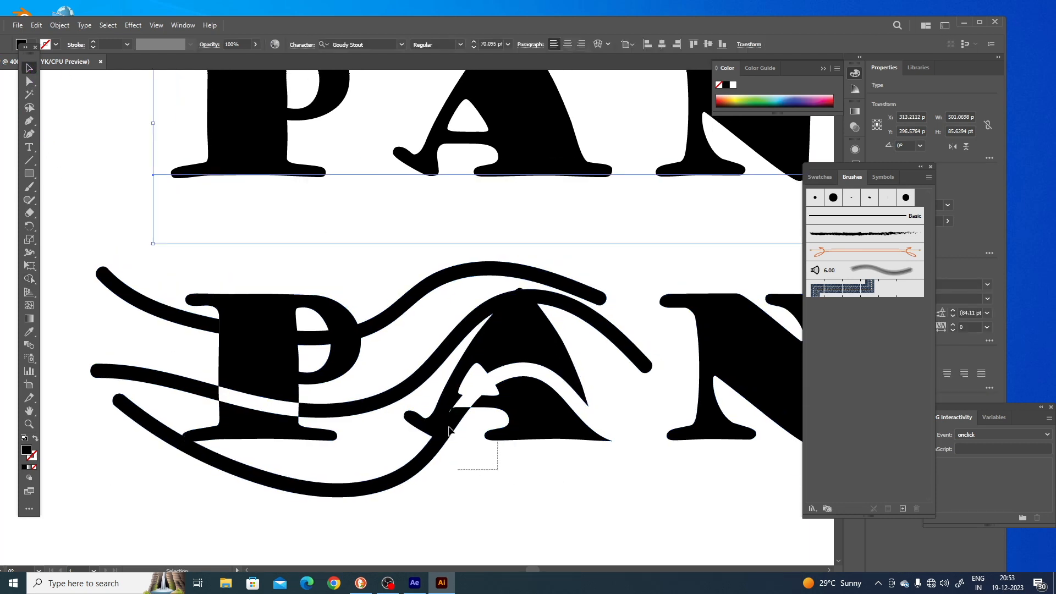
pyautogui.click(372, 413)
pyautogui.scroll(4, 372, 414)
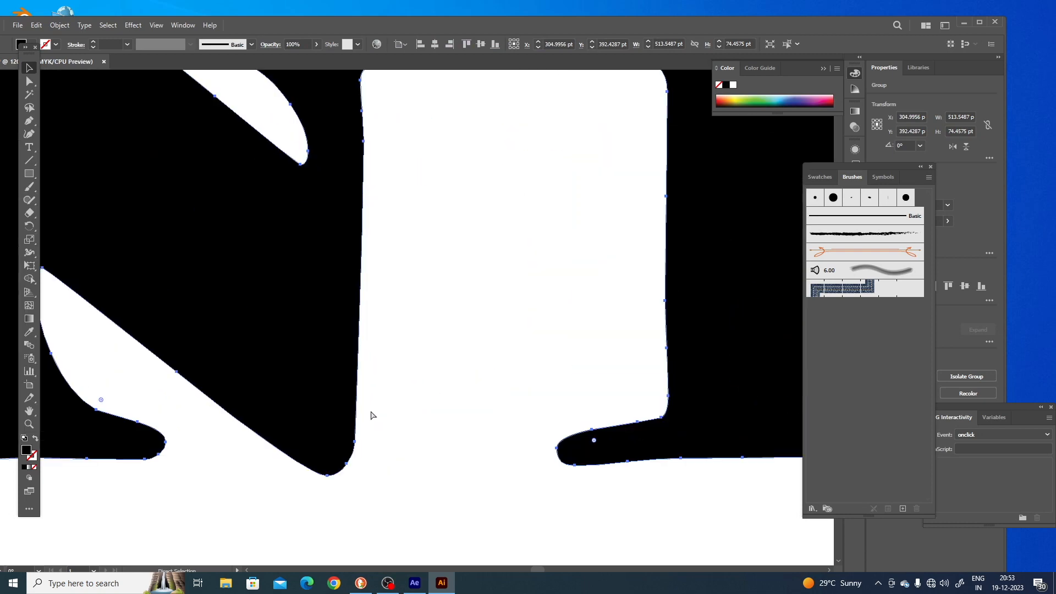
pyautogui.moveTo(441, 366); pyautogui.dragTo(625, 391)
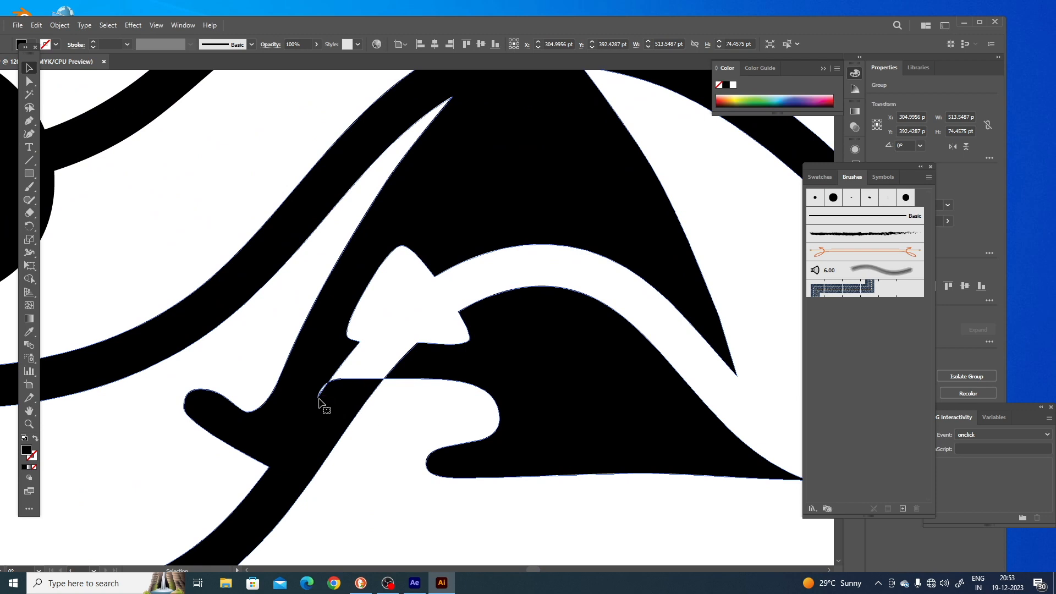
pyautogui.scroll(2, 168, 536)
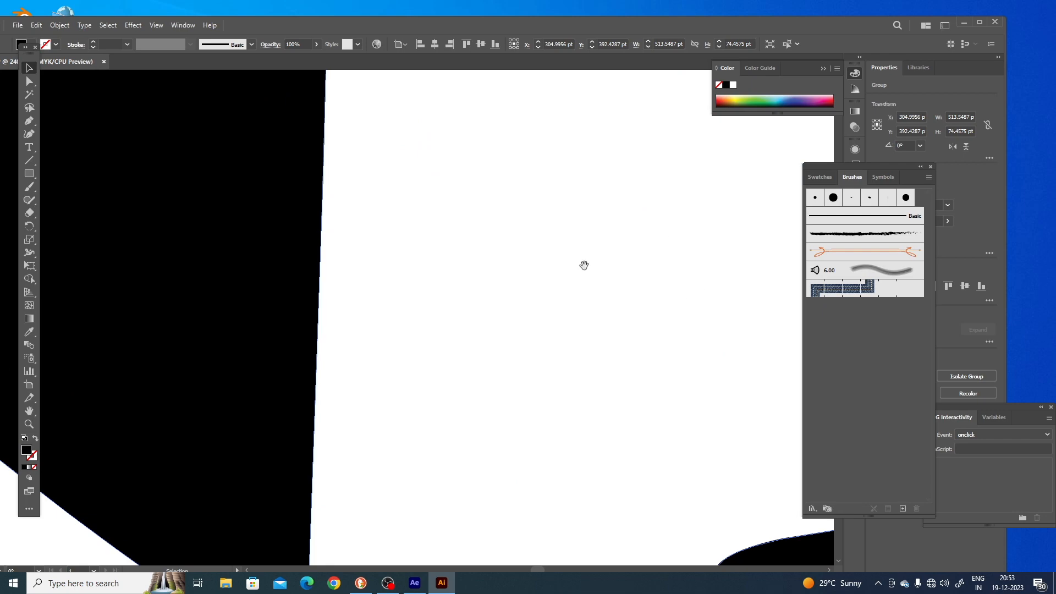
pyautogui.moveTo(582, 264); pyautogui.dragTo(976, 416)
pyautogui.moveTo(455, 284); pyautogui.dragTo(893, 436)
pyautogui.moveTo(236, 385); pyautogui.dragTo(802, 337)
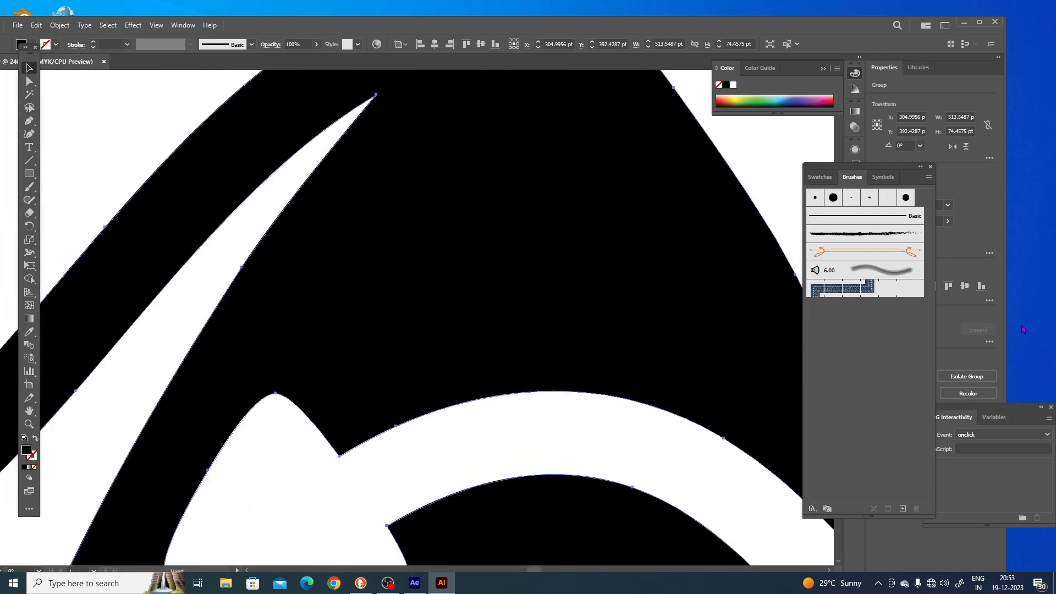
pyautogui.moveTo(330, 539); pyautogui.dragTo(538, 248)
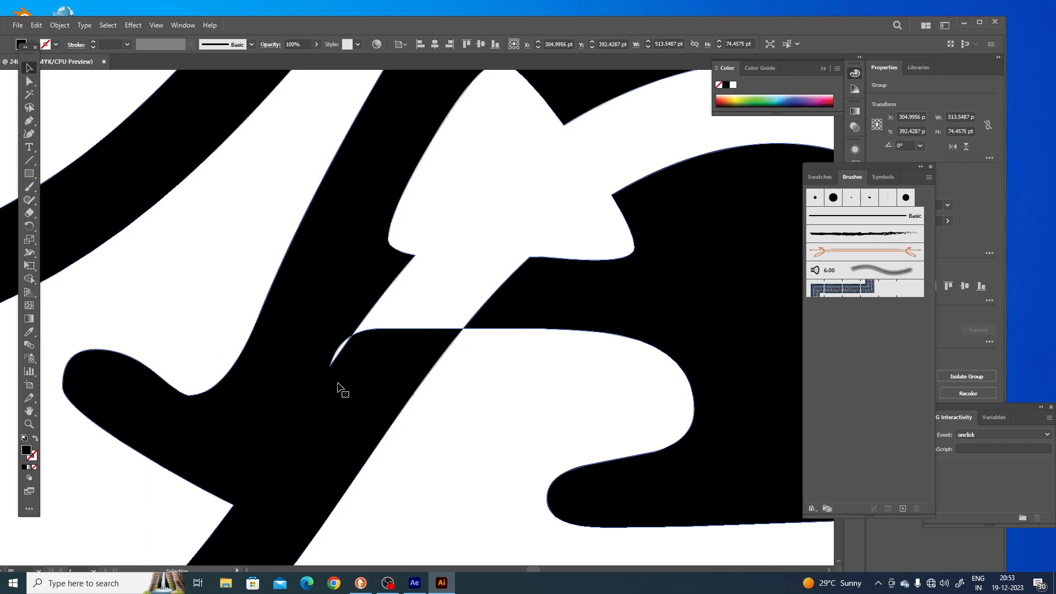
pyautogui.click(30, 81)
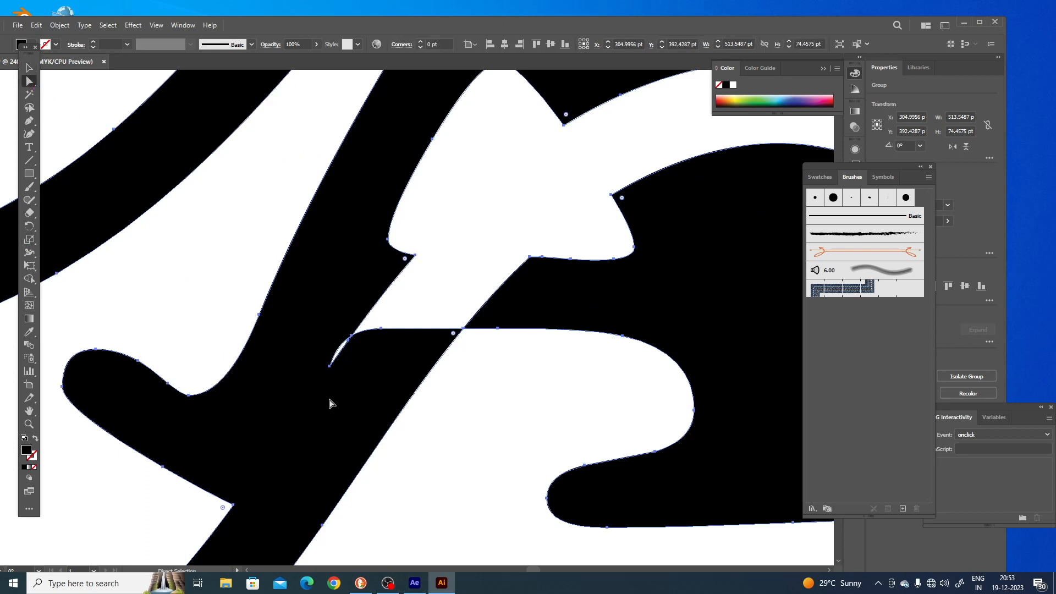
pyautogui.click(156, 25)
pyautogui.click(184, 32)
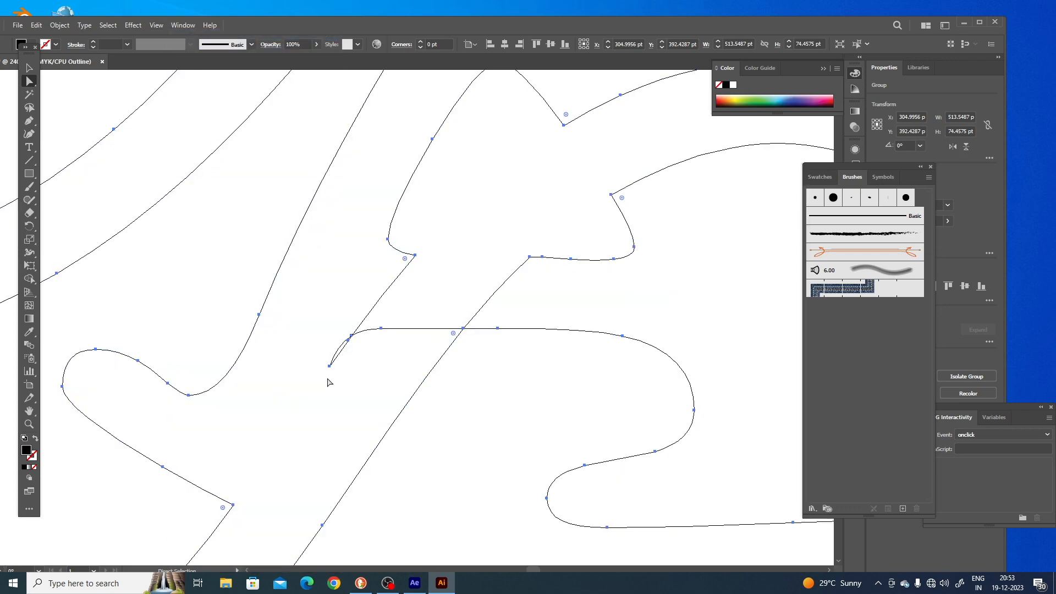
# Convert the anchor at the tip of the sliver in the first A's leg to a corner point.
pyautogui.click(331, 366)
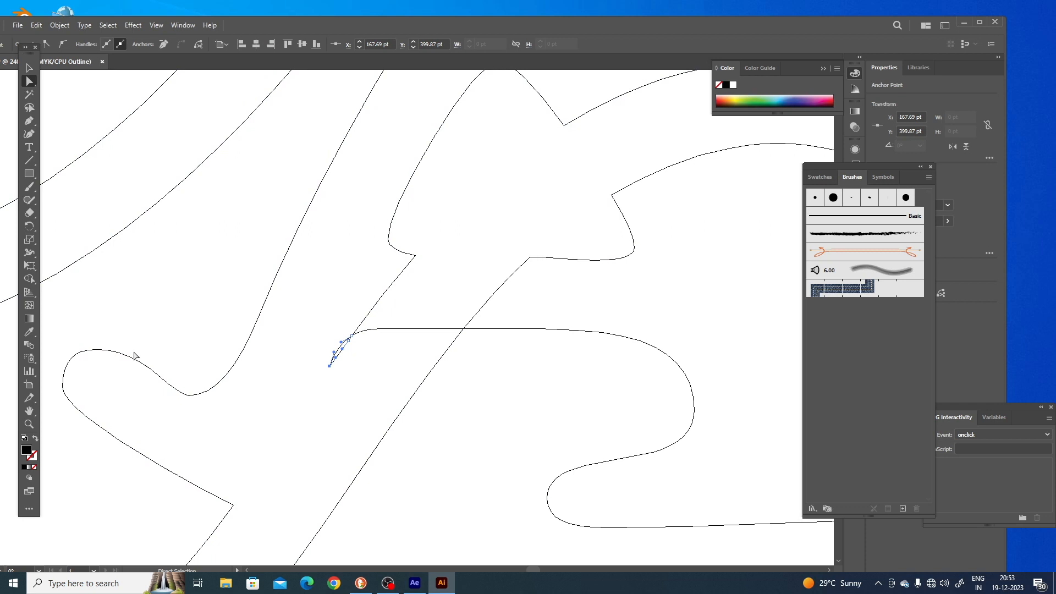
pyautogui.click(29, 121)
pyautogui.click(80, 161)
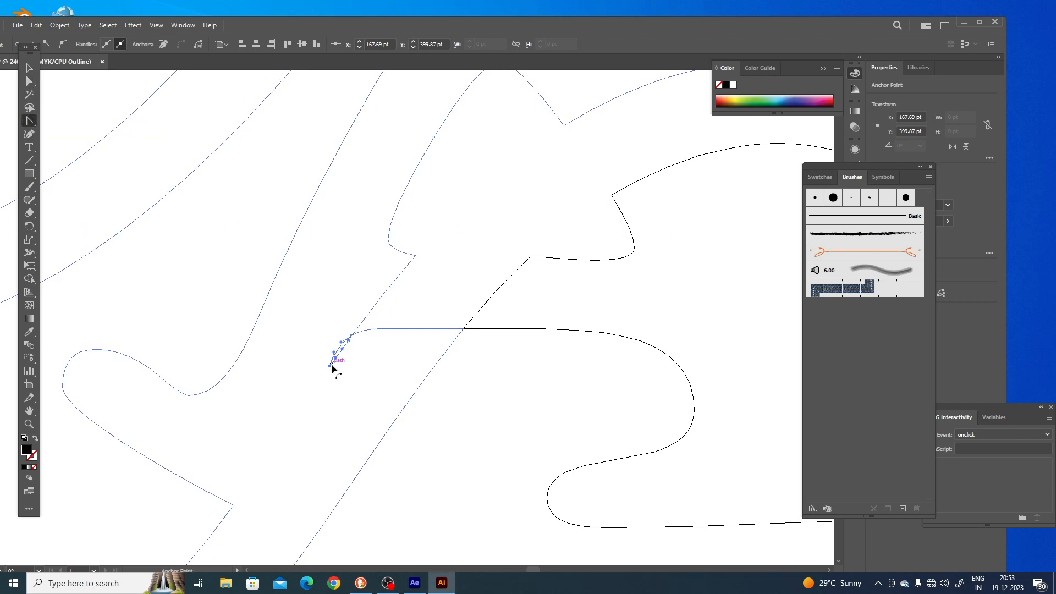
pyautogui.click(330, 366)
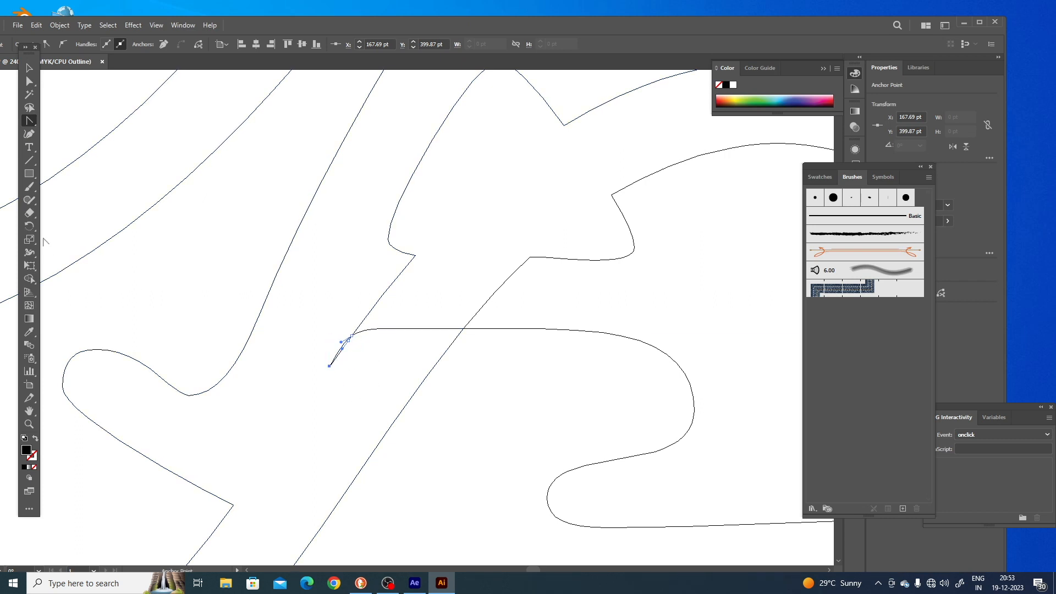
# Delete the anchor at the tip of the sliver in the first A's leg with the Delete Anchor Point tool.
pyautogui.click(31, 135)
pyautogui.click(33, 122)
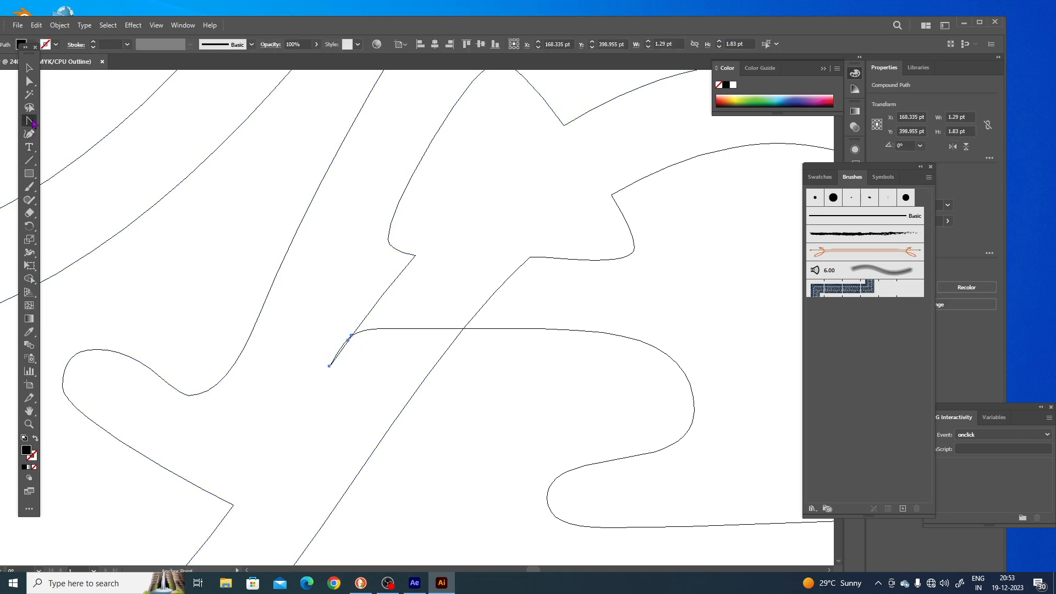
pyautogui.moveTo(32, 122); pyautogui.dragTo(82, 146)
pyautogui.click(350, 338)
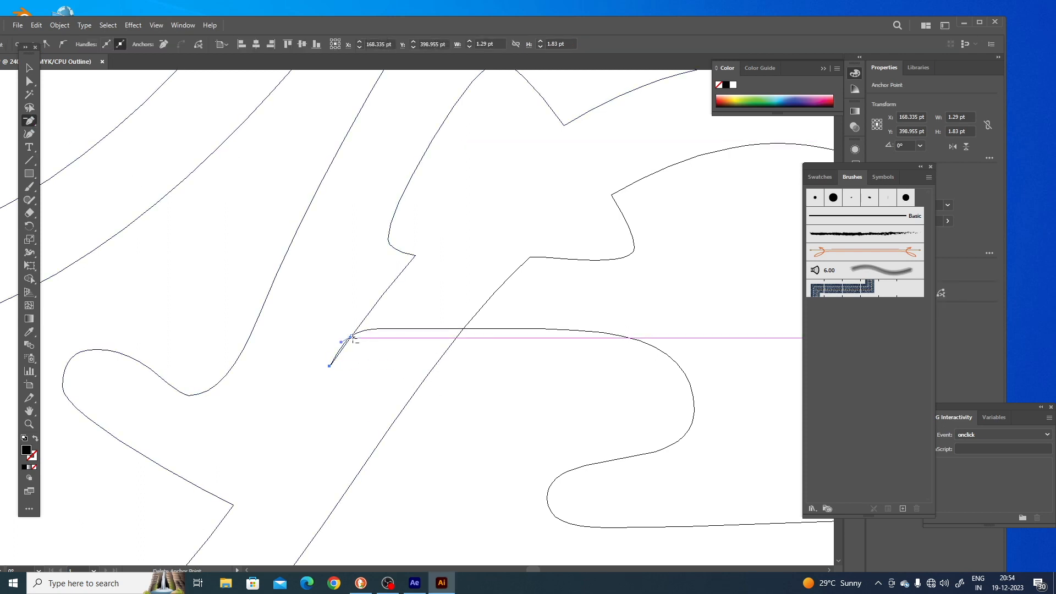
pyautogui.click(352, 339)
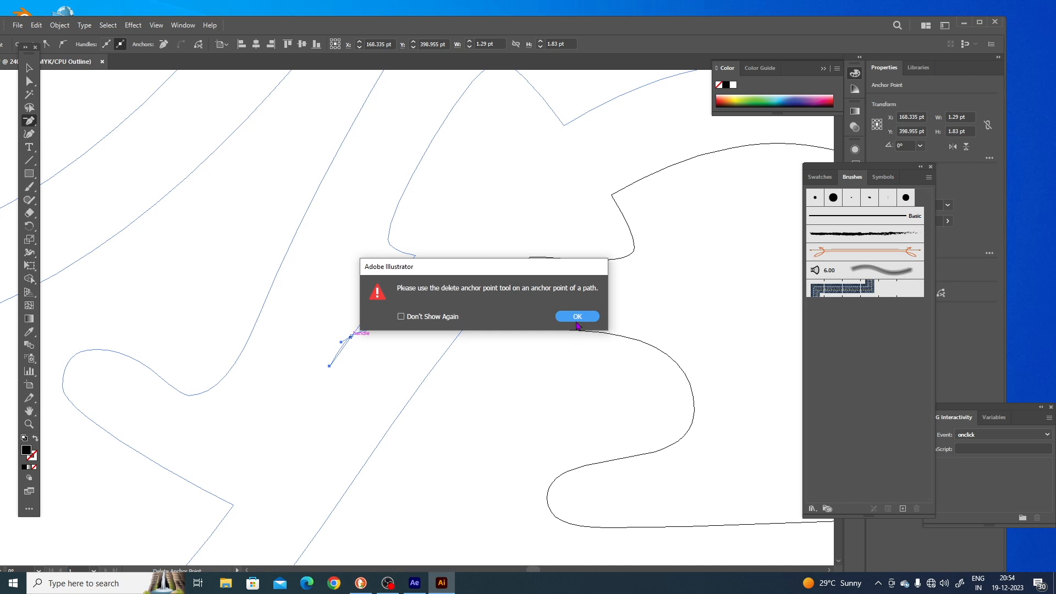
pyautogui.click(575, 318)
pyautogui.click(327, 367)
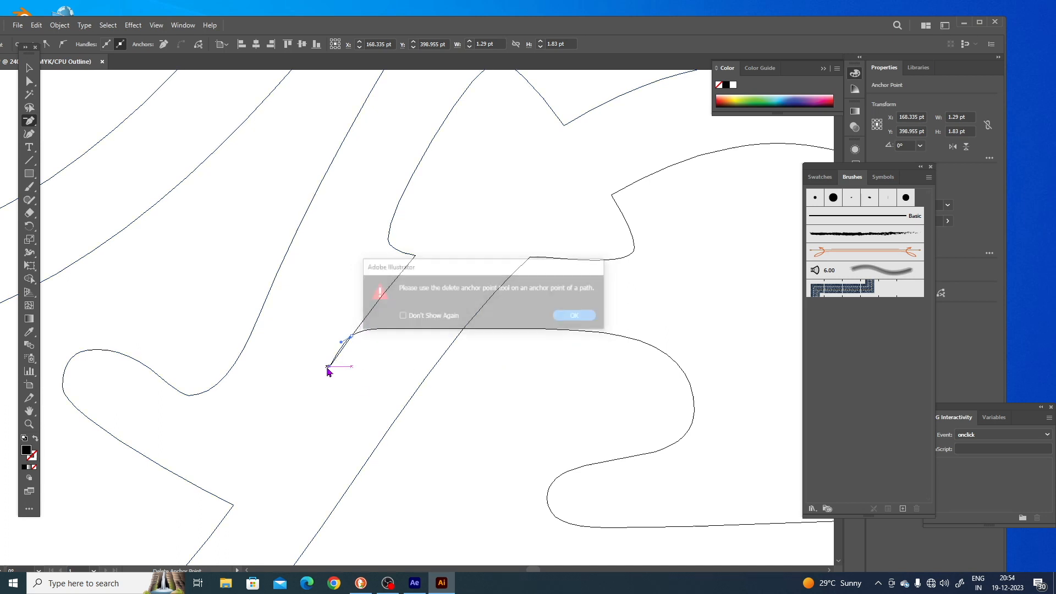
pyautogui.click(578, 318)
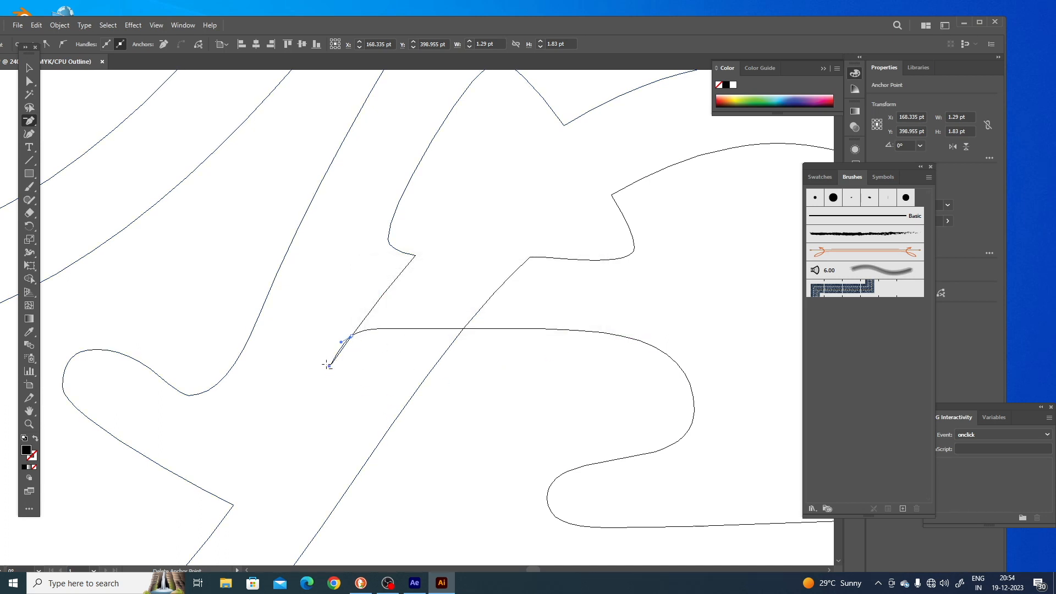
pyautogui.click(328, 366)
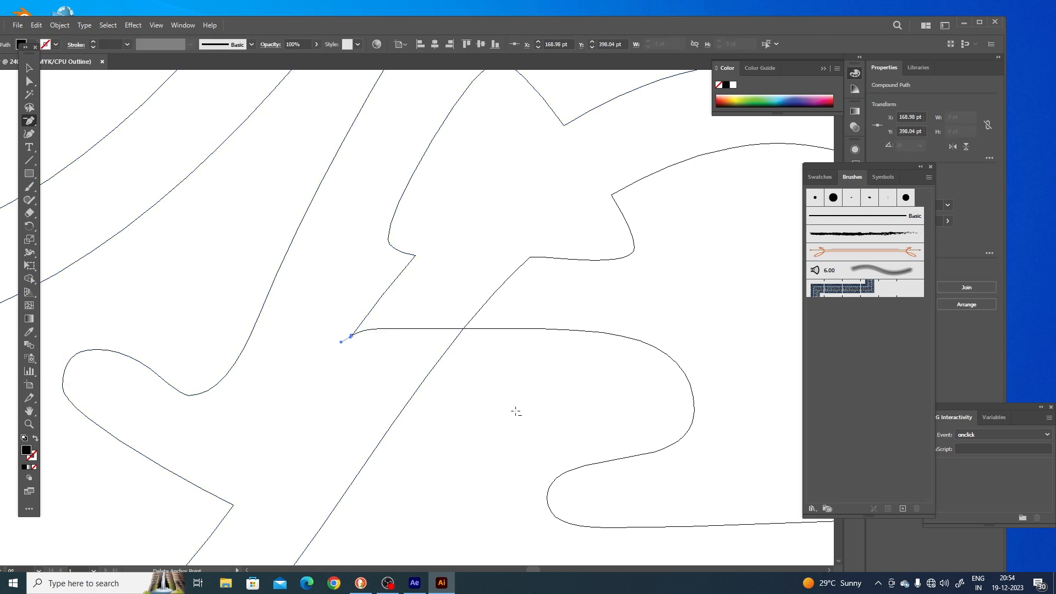
# Convert the remaining anchor where the first A's leg meets the crossbar curve to a sharp corner with the Anchor Point tool.
pyautogui.hotkey('ctrl', '+')
pyautogui.hotkey('ctrl', '+')
pyautogui.hotkey('ctrl', '+')
pyautogui.hotkey('ctrl', '+')
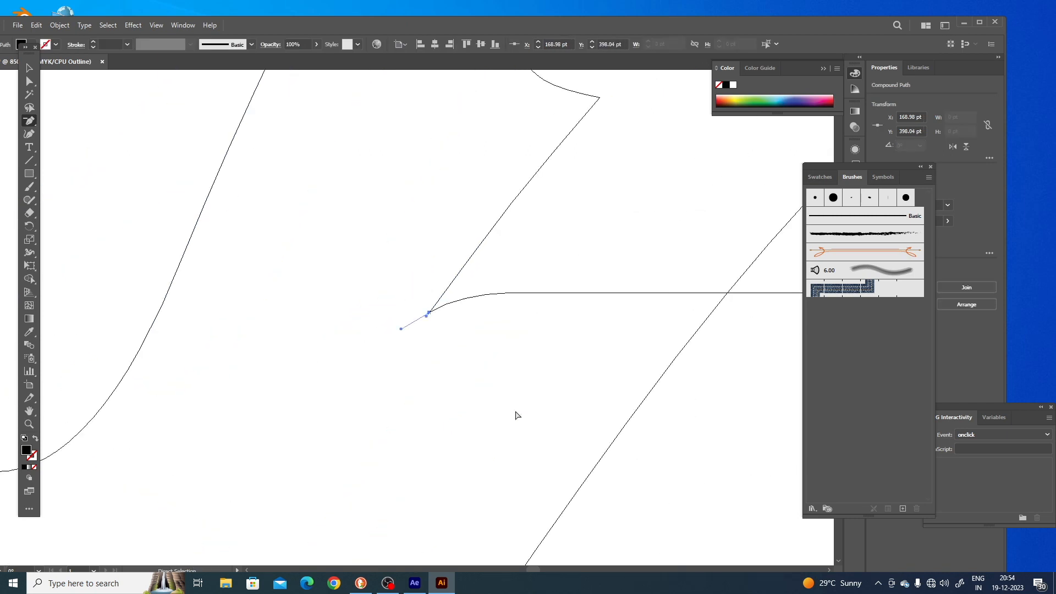
pyautogui.hotkey('ctrl', '+')
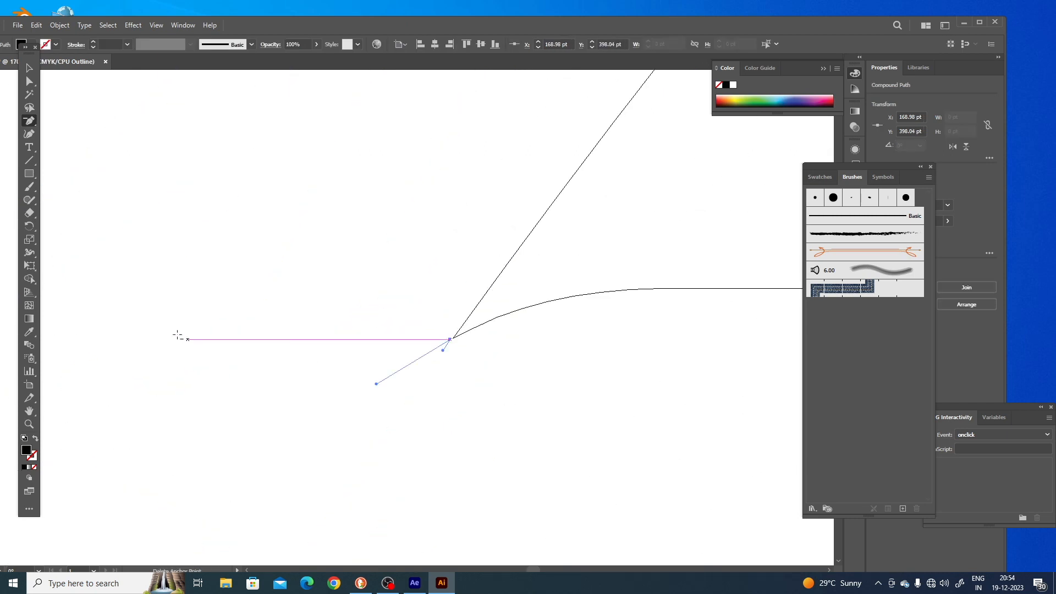
pyautogui.moveTo(29, 120); pyautogui.dragTo(69, 162)
pyautogui.click(447, 348)
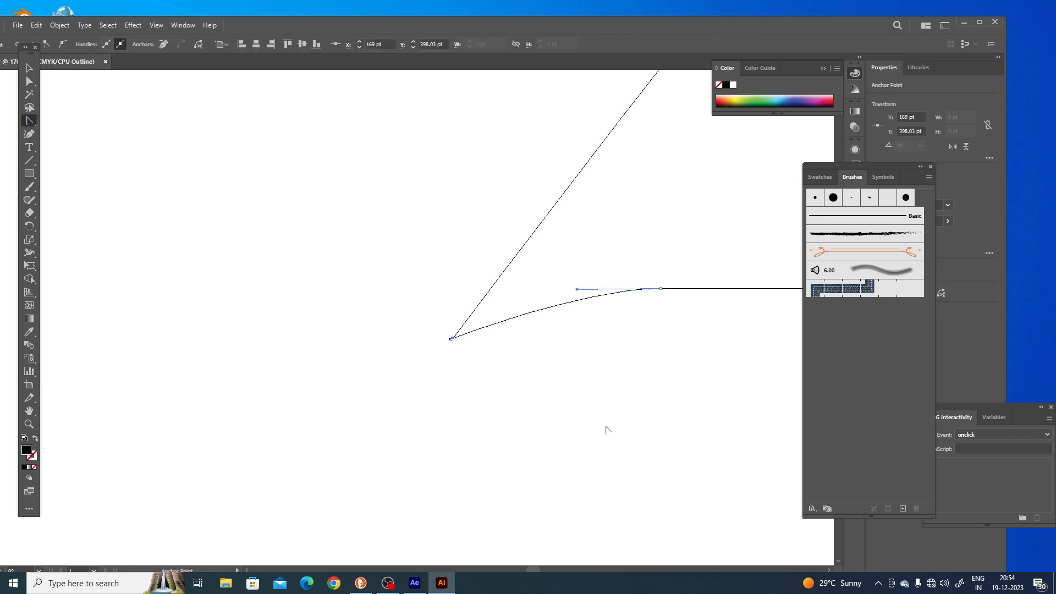
# Return the artwork display from Outline view to the filled preview and deselect the wave-cut letters.
pyautogui.hotkey('ctrl', '-')
pyautogui.hotkey('ctrl', '-')
pyautogui.hotkey('ctrl', '-')
pyautogui.hotkey('ctrl', '-')
pyautogui.hotkey('ctrl', '-')
pyautogui.hotkey('ctrl', '-')
pyautogui.hotkey('ctrl', '-')
pyautogui.hotkey('ctrl', '-')
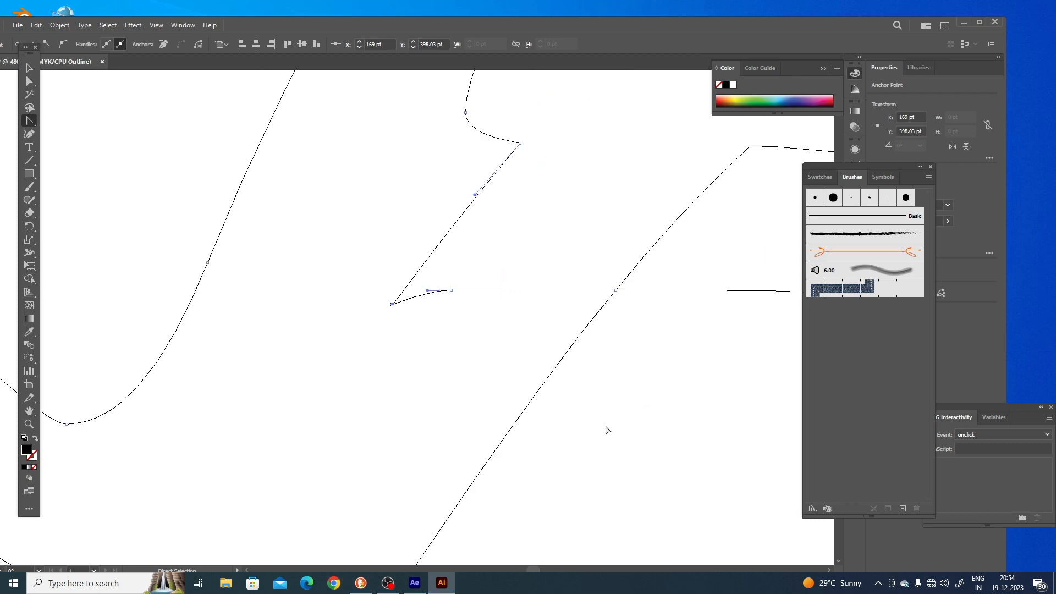
pyautogui.hotkey('ctrl', '-')
pyautogui.hotkey('ctrl', '-')
pyautogui.hotkey('ctrl', '-')
pyautogui.hotkey('ctrl', '-')
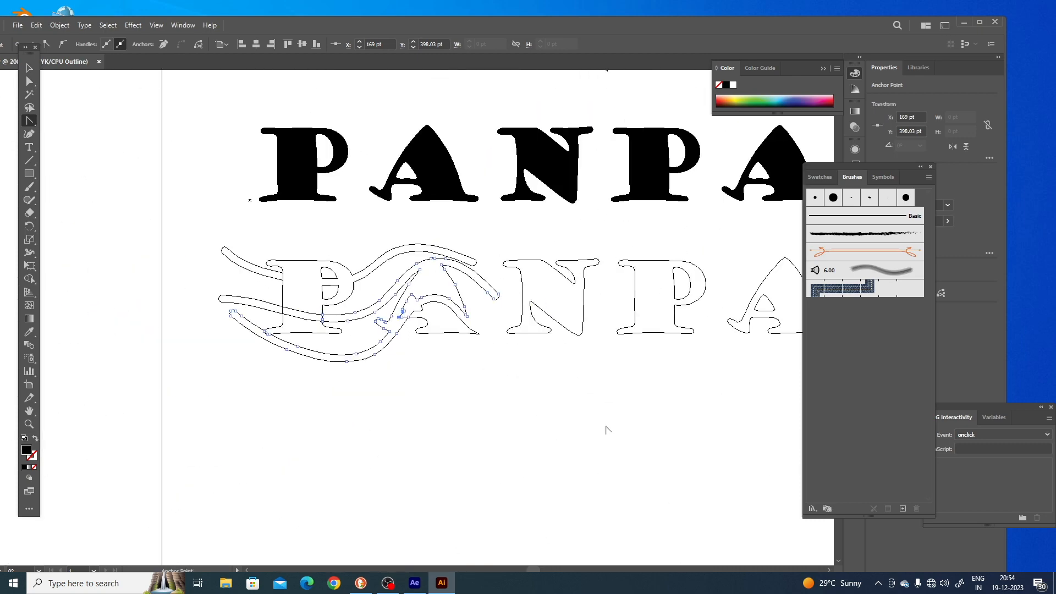
pyautogui.click(158, 29)
pyautogui.click(209, 34)
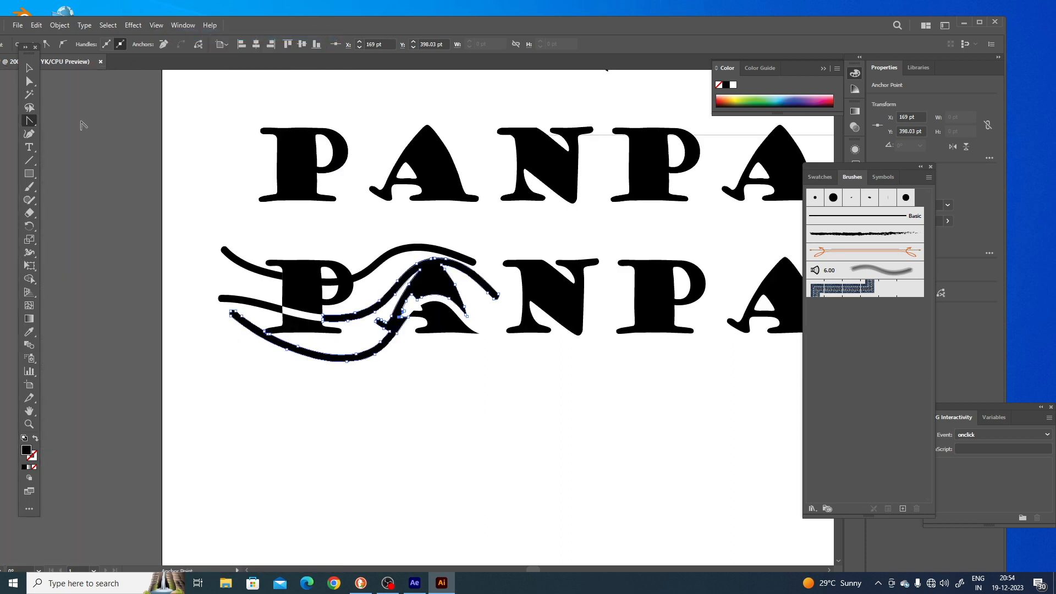
pyautogui.click(27, 70)
pyautogui.click(382, 450)
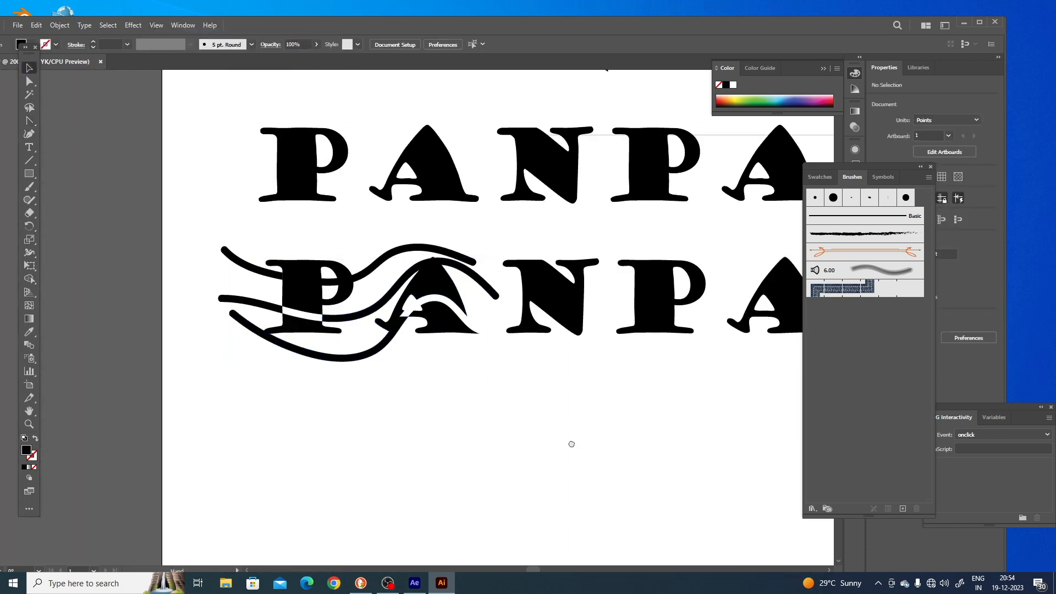
# Open the group containing the first A and the lower wave in isolation mode.
pyautogui.press('space')
pyautogui.moveTo(568, 439); pyautogui.dragTo(480, 446)
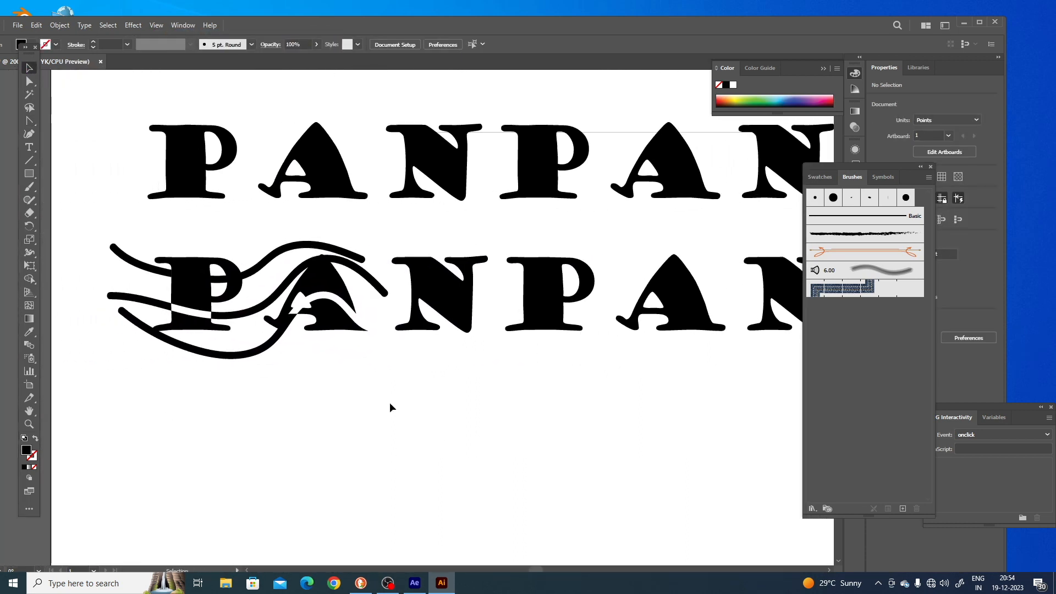
pyautogui.doubleClick(346, 284)
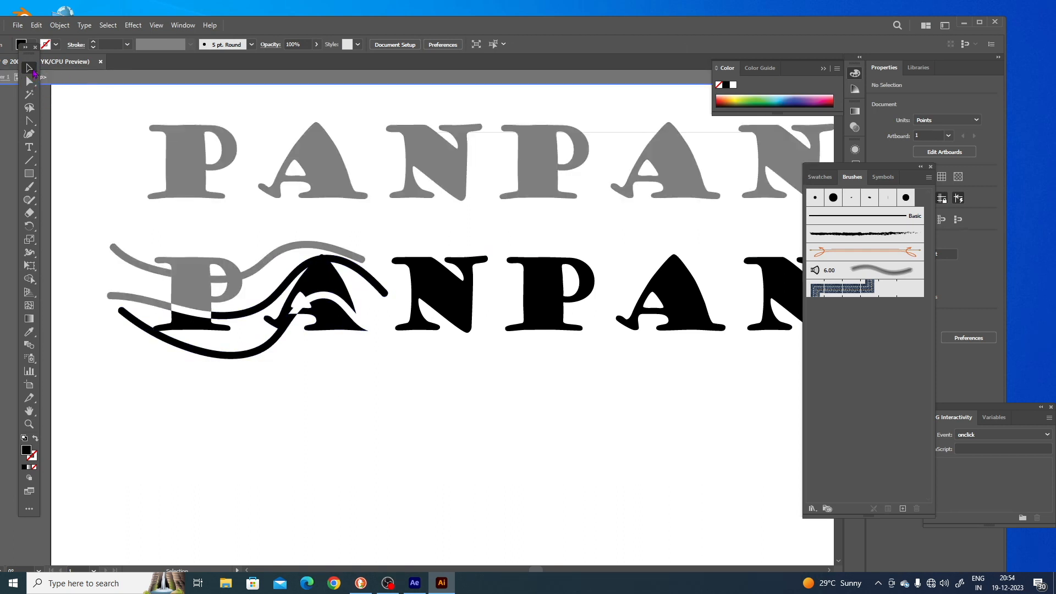
pyautogui.moveTo(334, 412); pyautogui.dragTo(403, 421)
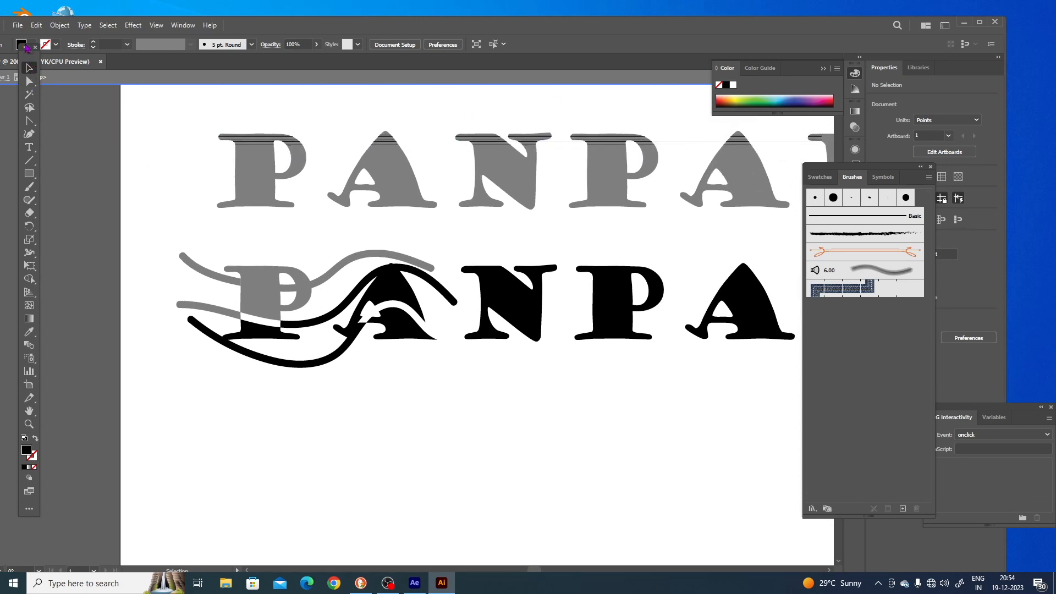
# Expand the floating toolbar to two columns and move it clear of the artboard.
pyautogui.click(26, 49)
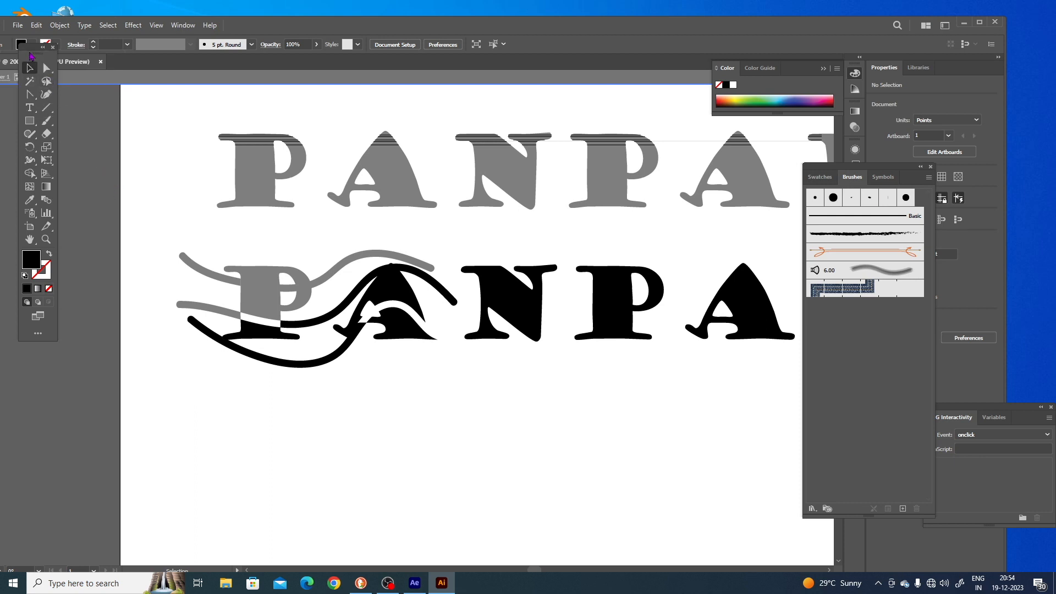
pyautogui.moveTo(20, 48); pyautogui.dragTo(2, 140)
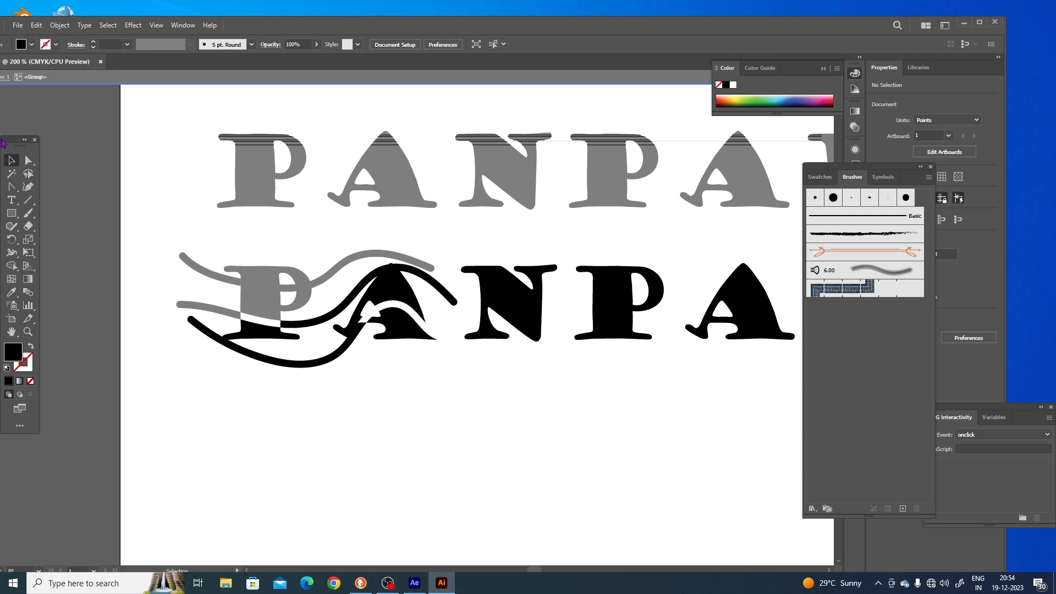
# Enlarge the application window to fill the screen and leave isolation mode for the first A and wave group.
pyautogui.moveTo(66, 64); pyautogui.dragTo(134, 90)
pyautogui.moveTo(304, 65); pyautogui.dragTo(379, 72)
pyautogui.click(980, 22)
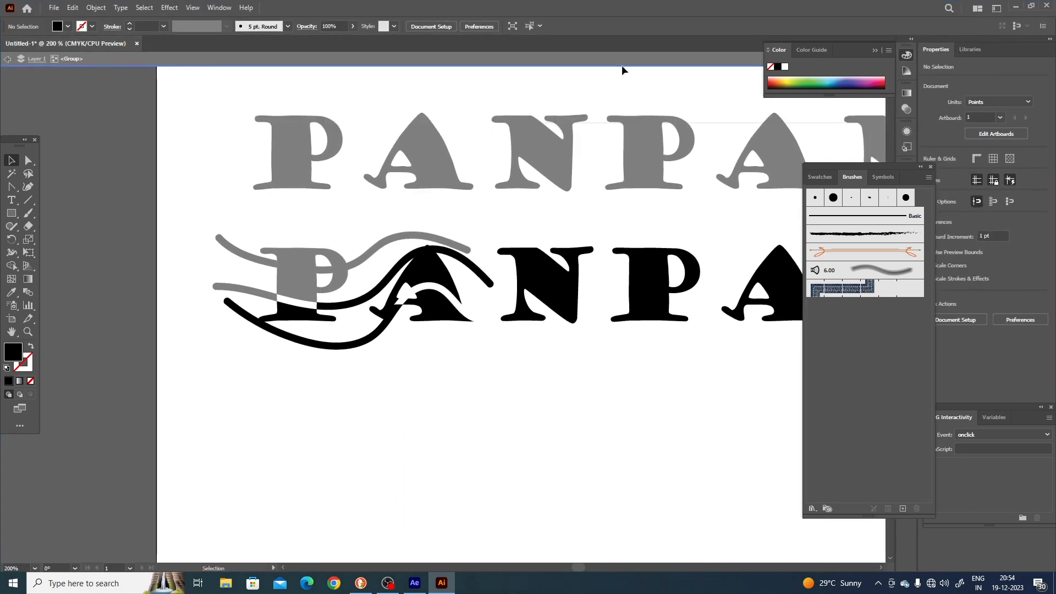
pyautogui.click(7, 59)
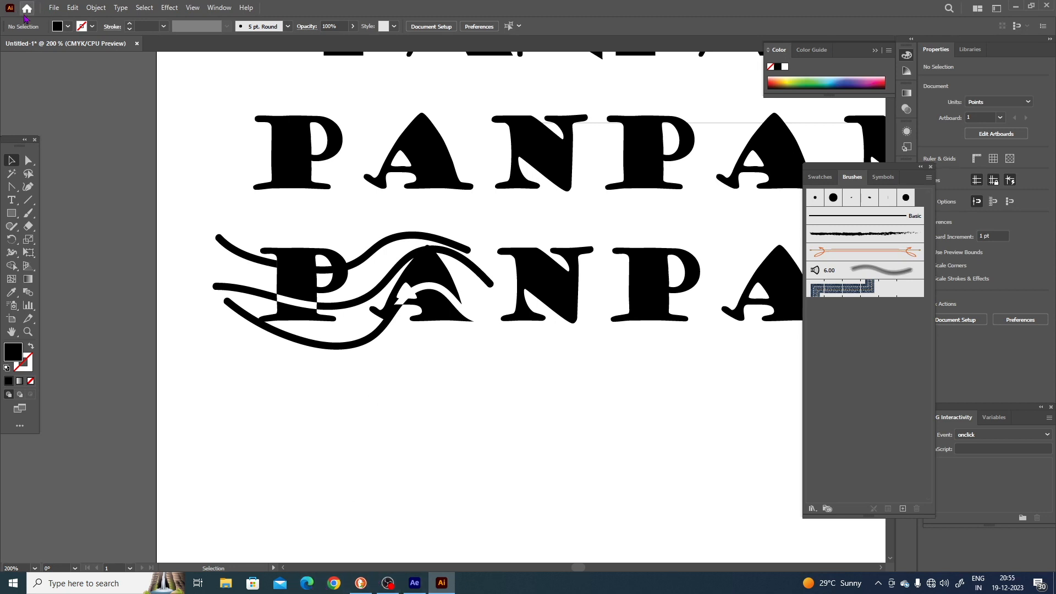
# Save the document as PANPAN-LOGO in Adobe Illustrator format, accepting the Illustrator 2020 version options.
pyautogui.click(55, 8)
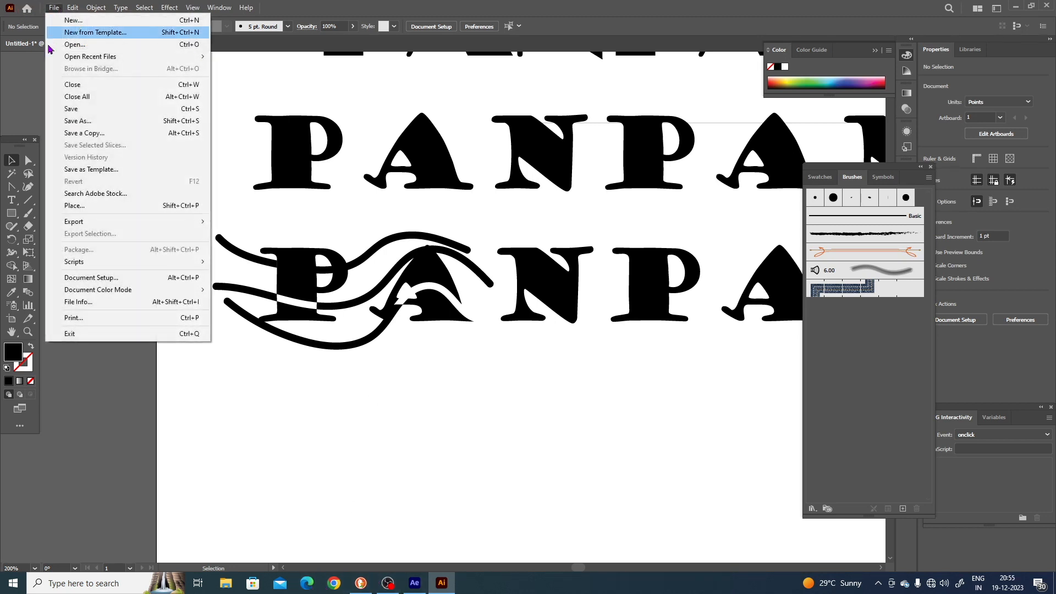
pyautogui.click(73, 109)
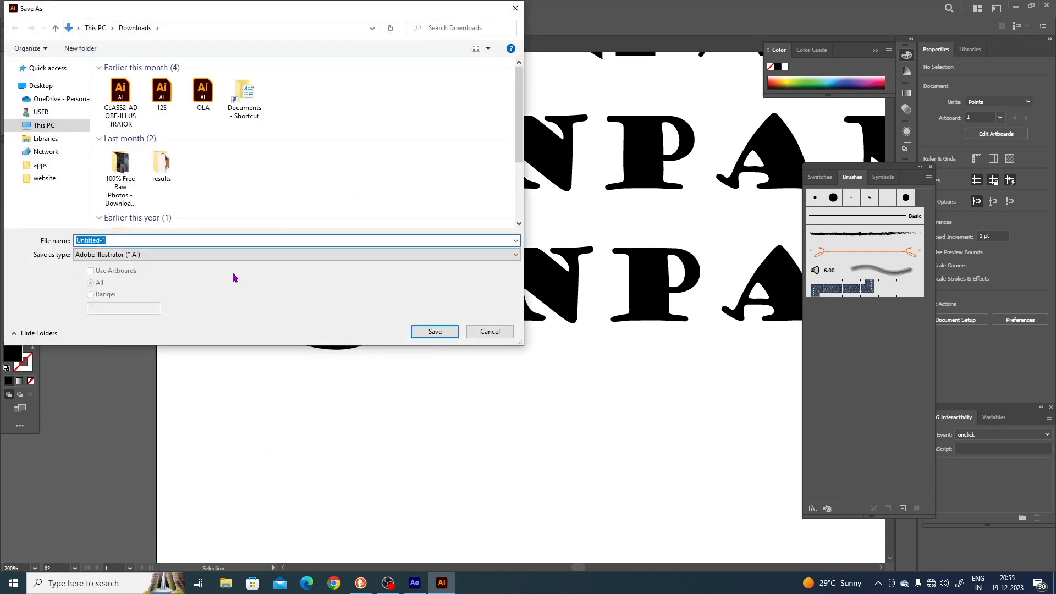
pyautogui.write('PANPAN-LOGO')
pyautogui.click(434, 331)
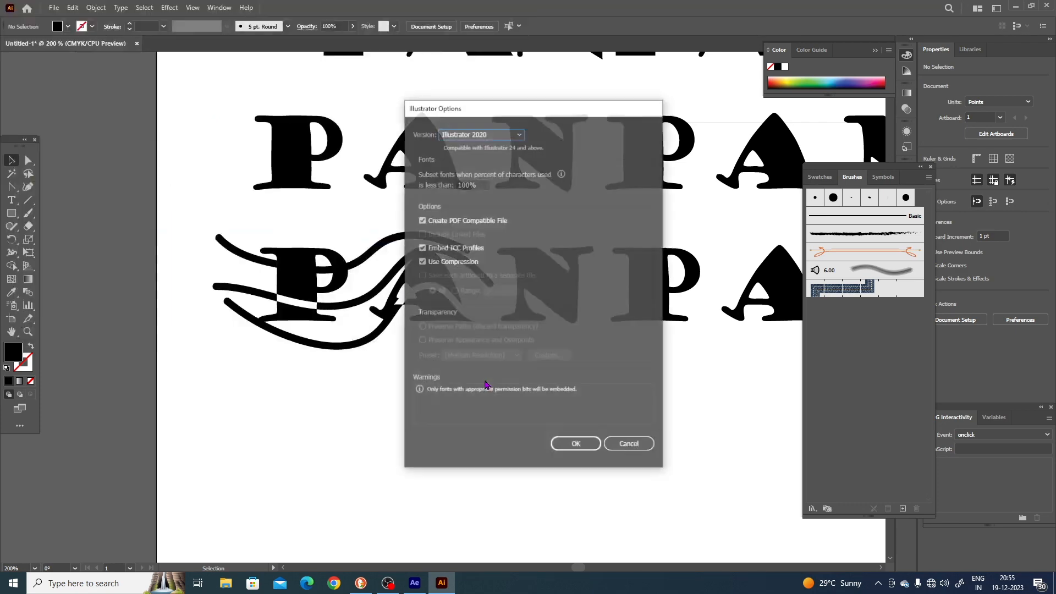
pyautogui.click(575, 445)
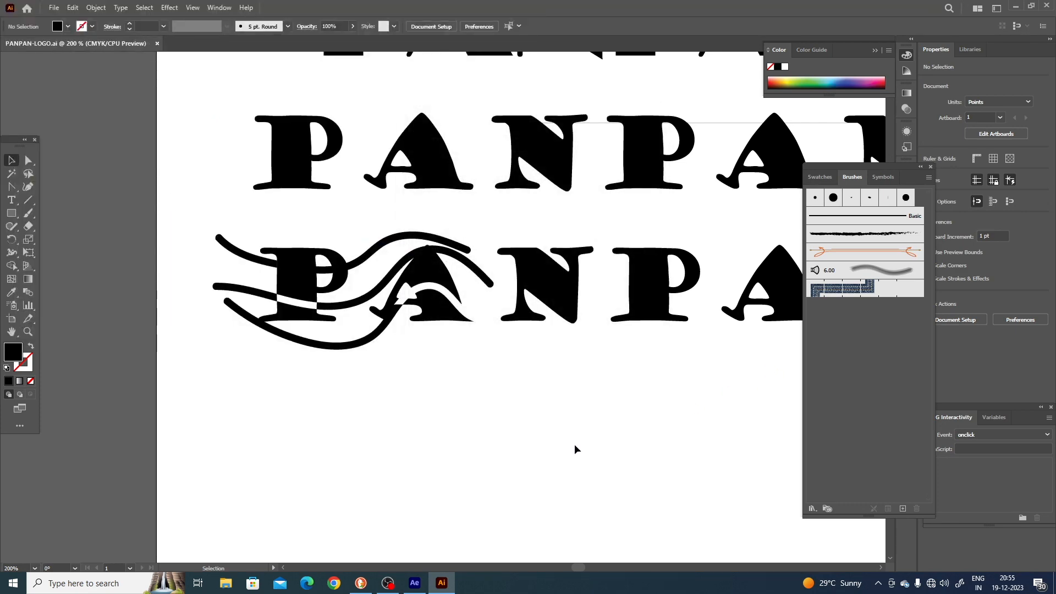
pyautogui.moveTo(612, 412); pyautogui.dragTo(539, 391)
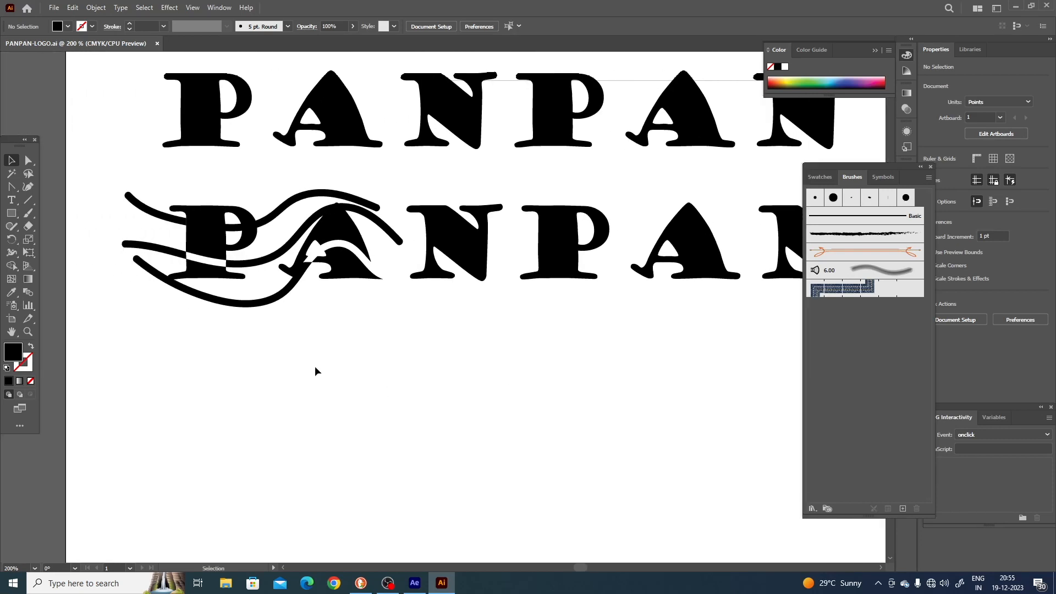
pyautogui.click(13, 204)
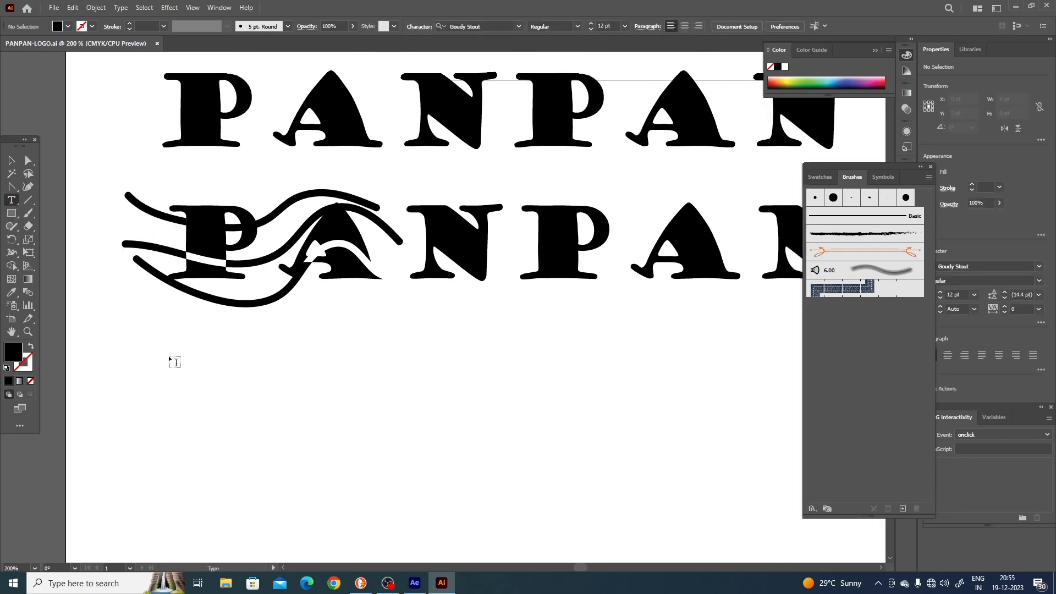
pyautogui.moveTo(170, 359); pyautogui.dragTo(195, 385)
pyautogui.click(12, 160)
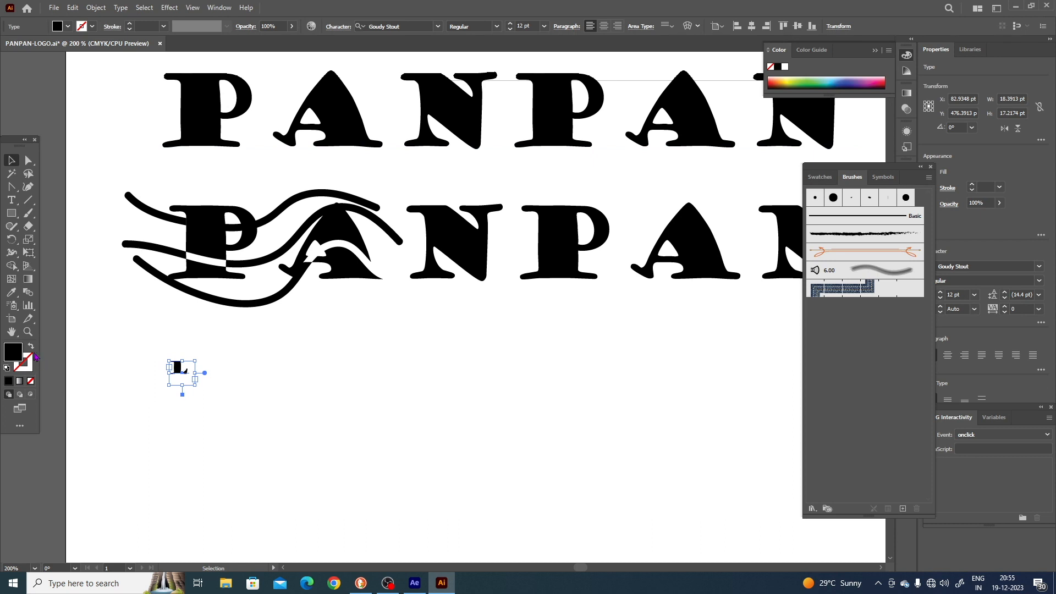
pyautogui.click(32, 348)
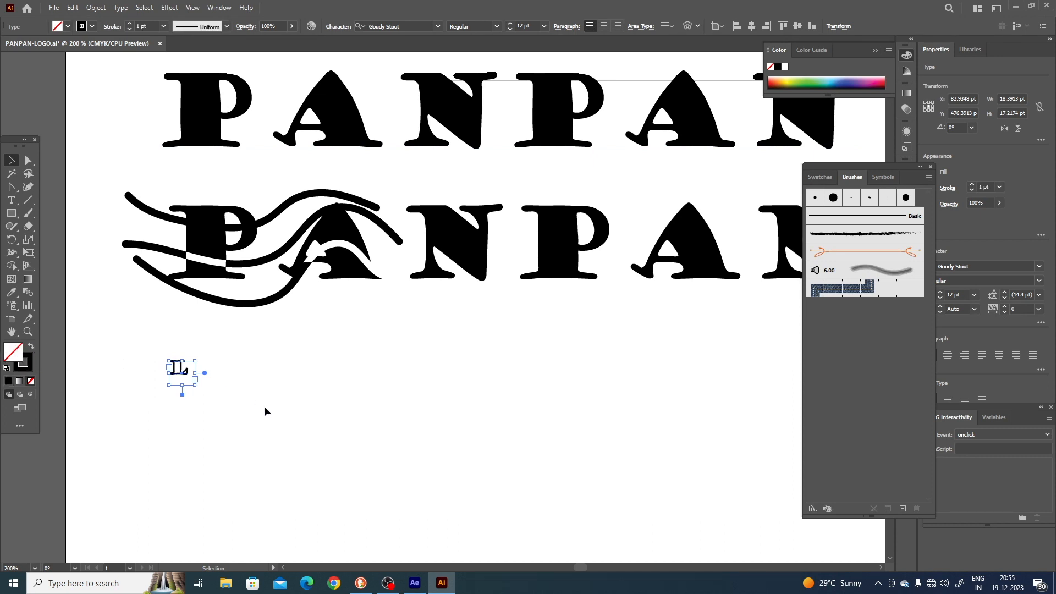
pyautogui.press('Delete')
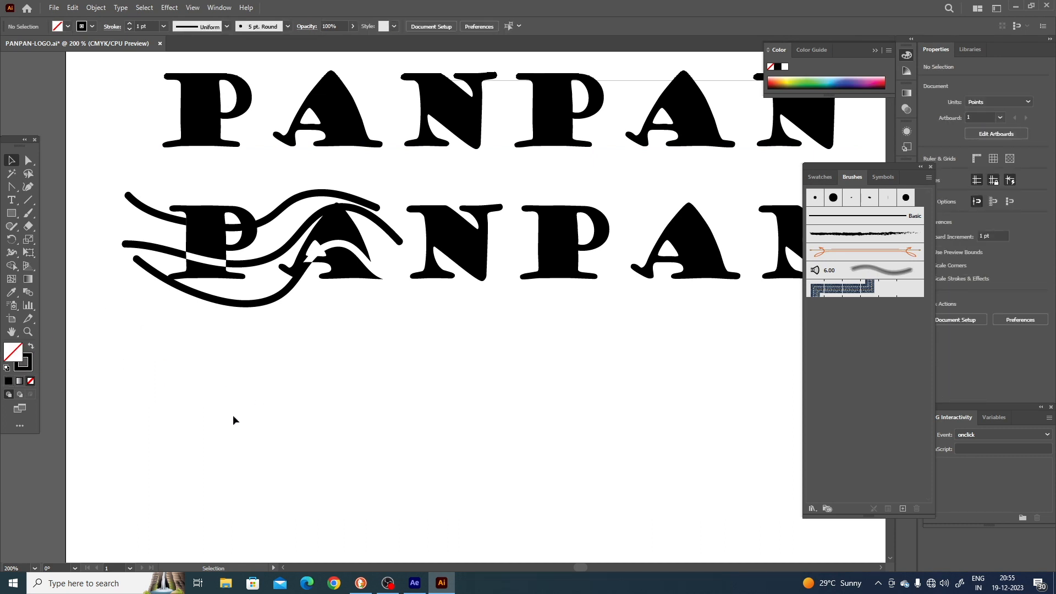
# Draw a rectangle about 34.7 by 39.1 pt with a white stroke, below the wave-cut P.
pyautogui.click(13, 213)
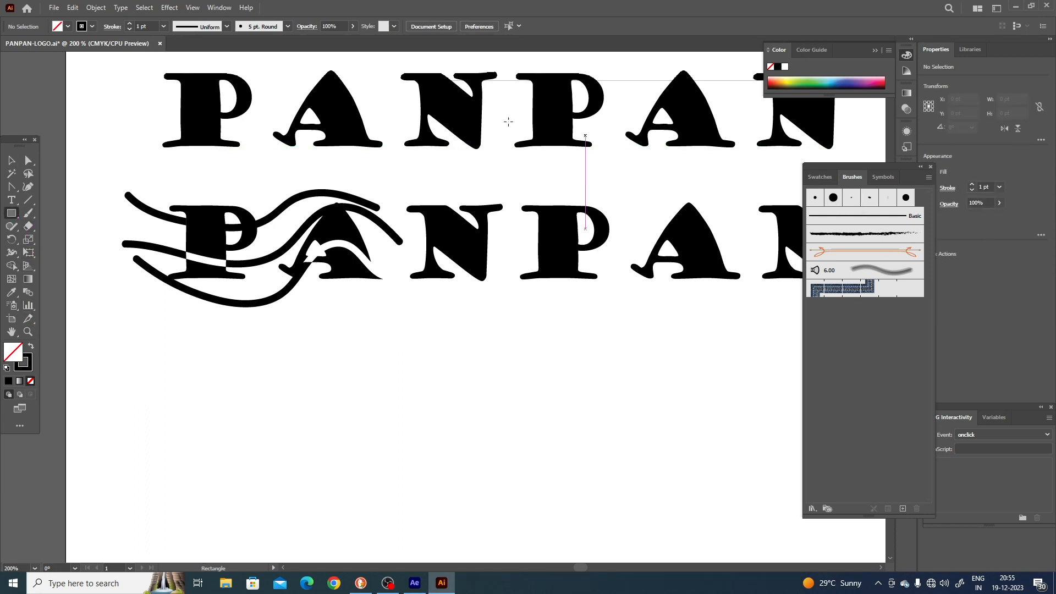
pyautogui.click(83, 27)
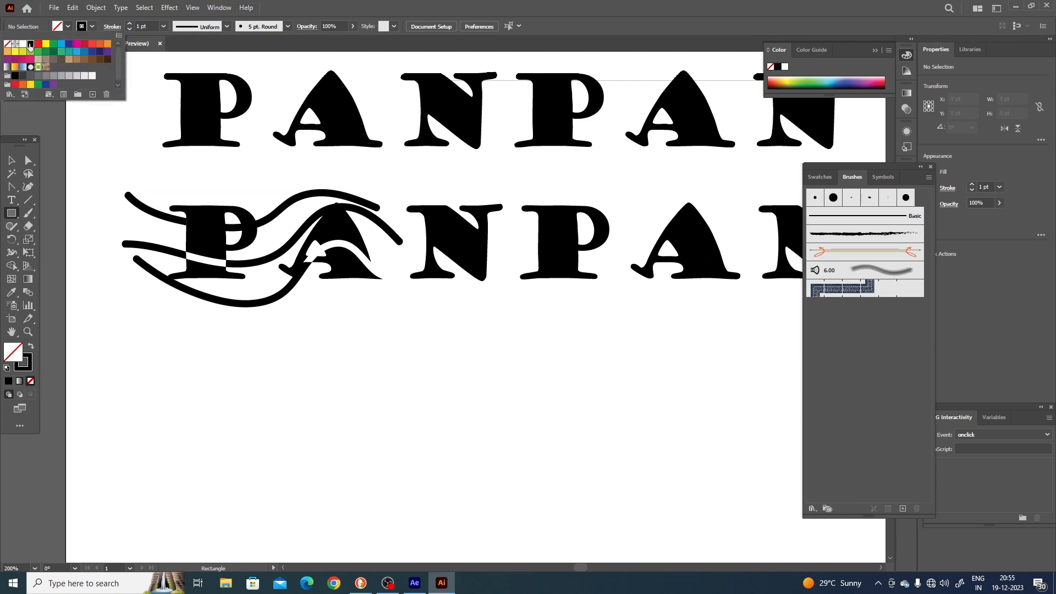
pyautogui.click(195, 372)
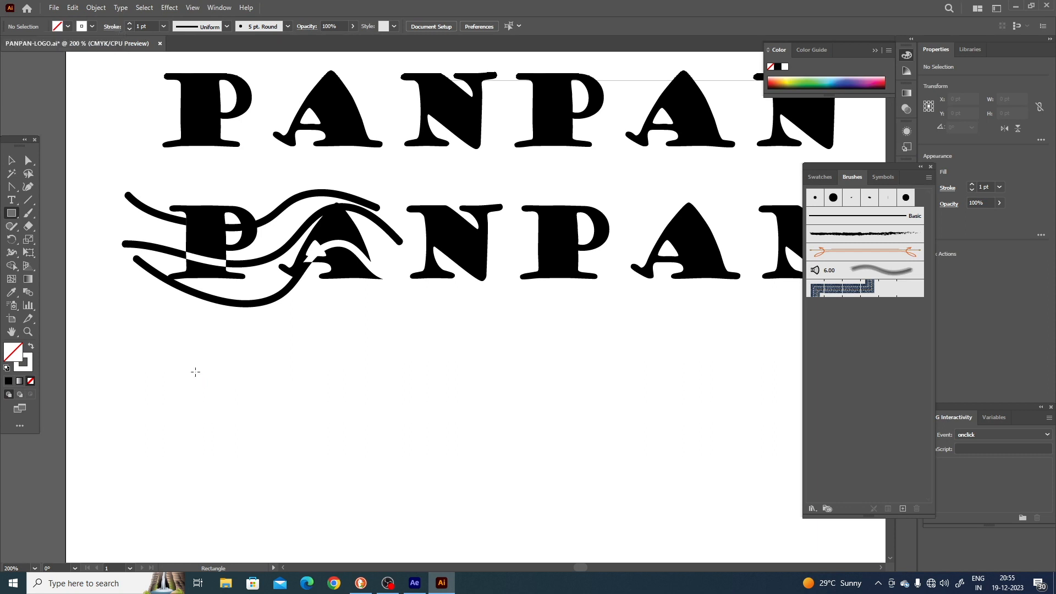
pyautogui.moveTo(161, 340); pyautogui.dragTo(207, 394)
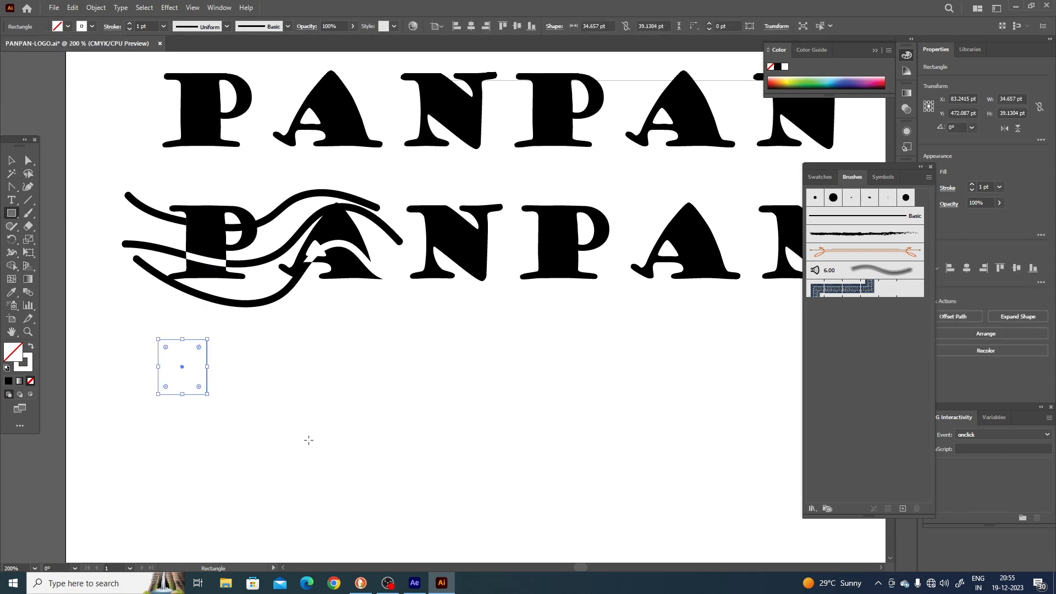
# Fill the new rectangle with the red colour db0707.
pyautogui.click(13, 161)
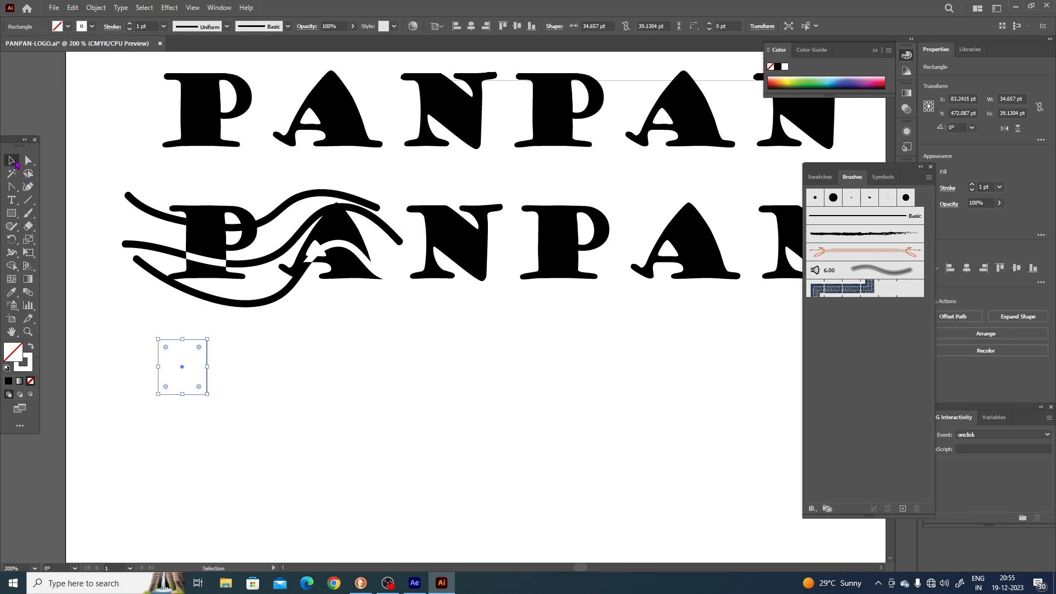
pyautogui.doubleClick(19, 348)
pyautogui.click(741, 202)
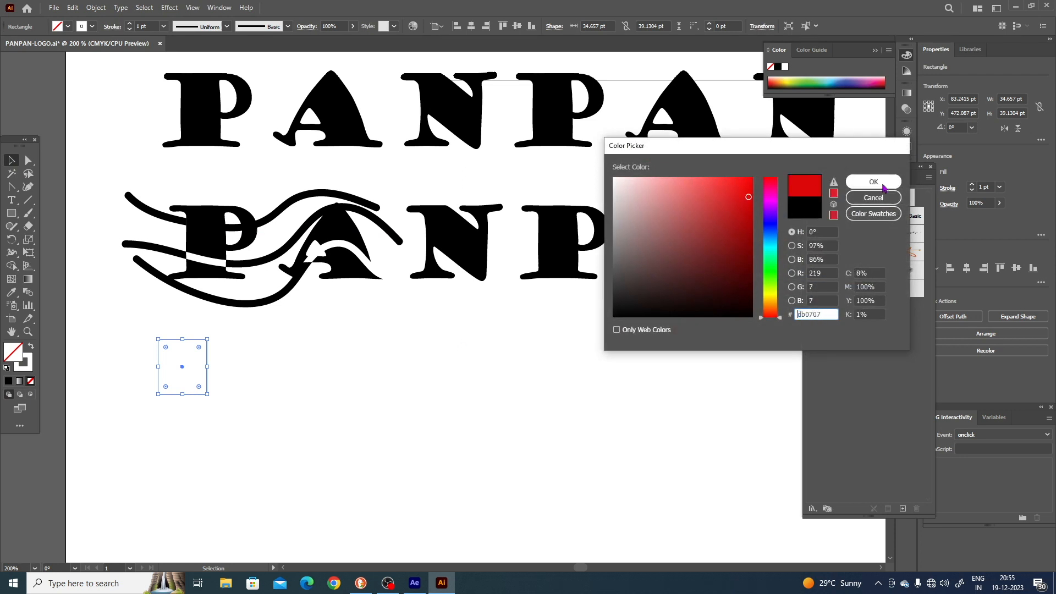
pyautogui.click(875, 183)
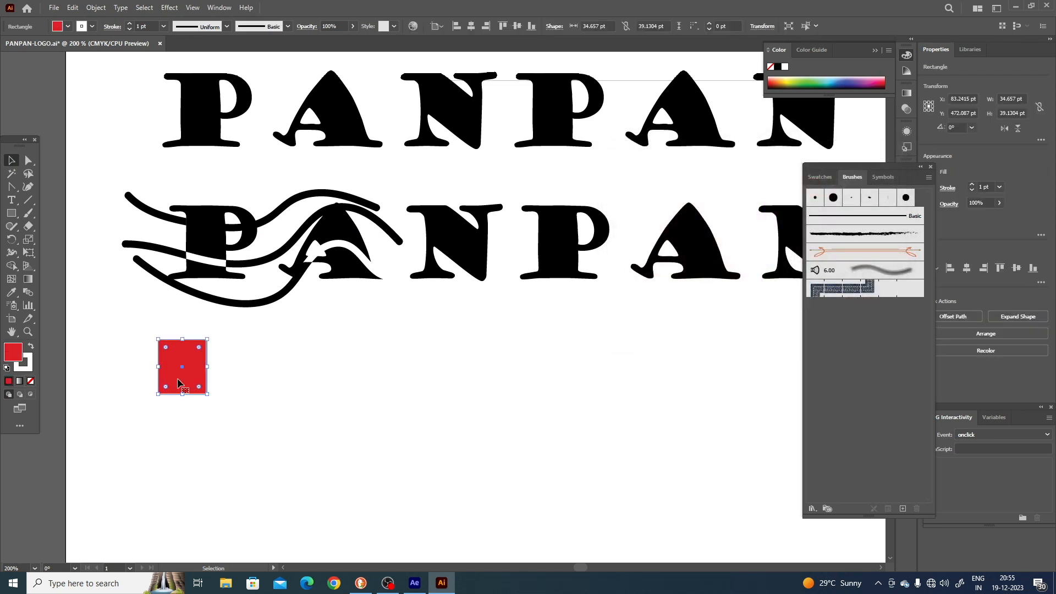
# Duplicate the red rectangle twice in a horizontal row, spacing the copies about 68 pt apart, and deselect them.
pyautogui.moveTo(183, 386); pyautogui.dragTo(279, 386)
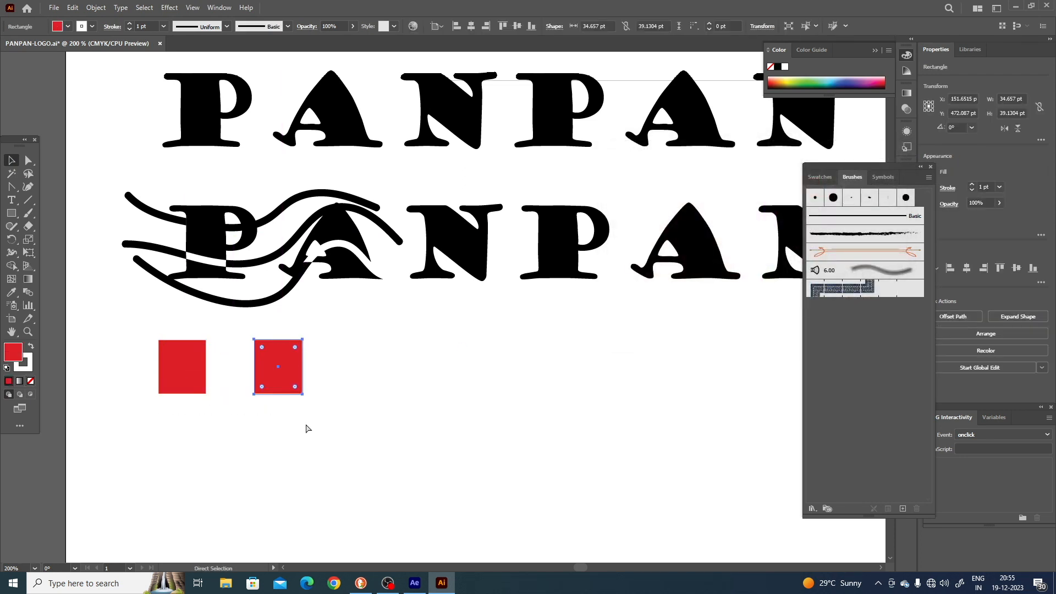
pyautogui.hotkey('ctrl', 'd')
pyautogui.click(412, 457)
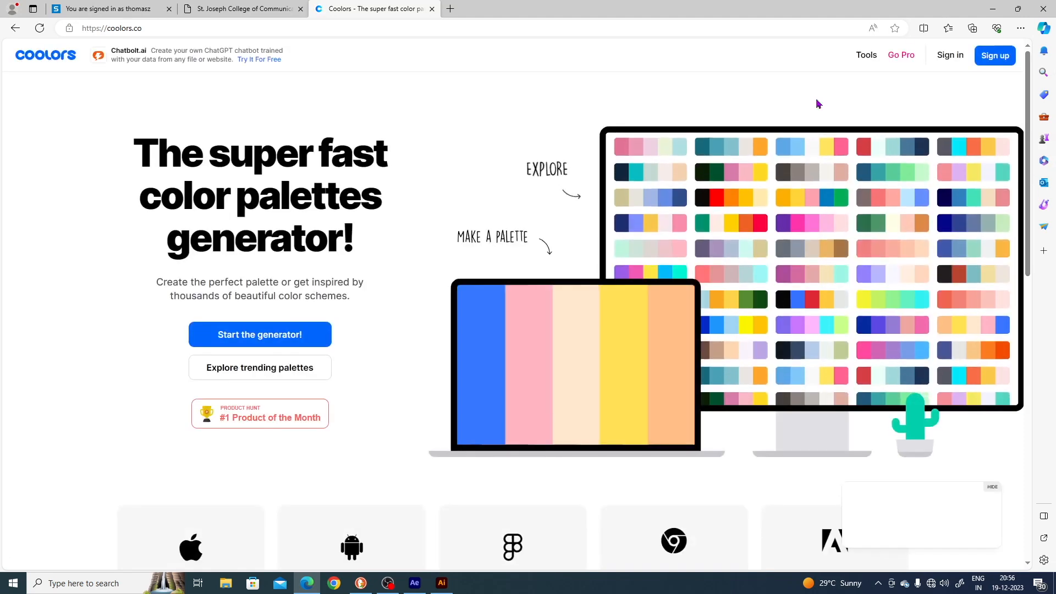
# Switch to the Coolors site in the browser, explore its trending palettes, and copy the dark teal colour 0F4C5C.
pyautogui.moveTo(867, 55)
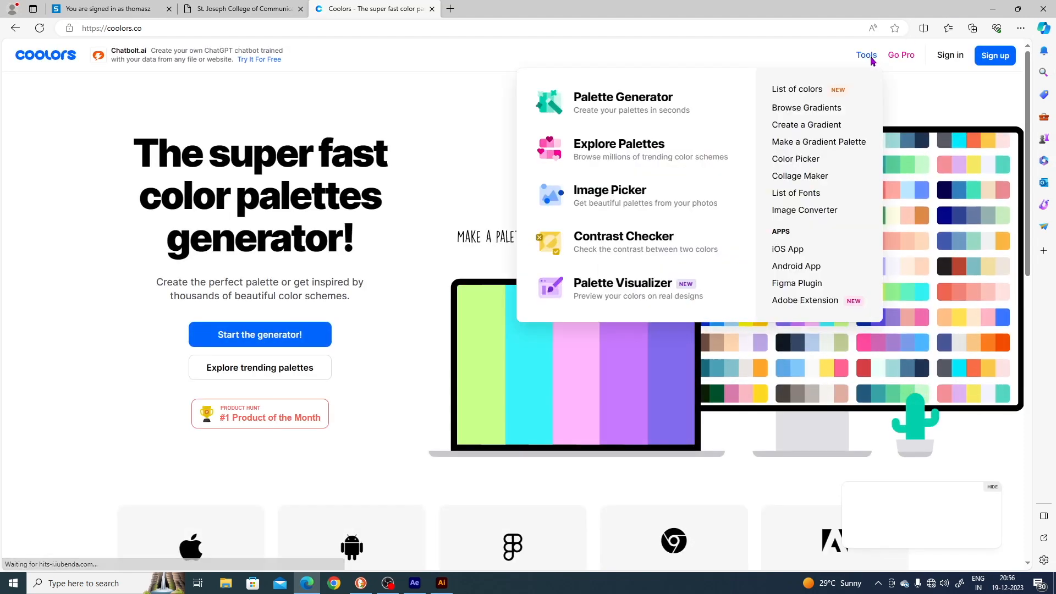
pyautogui.click(614, 150)
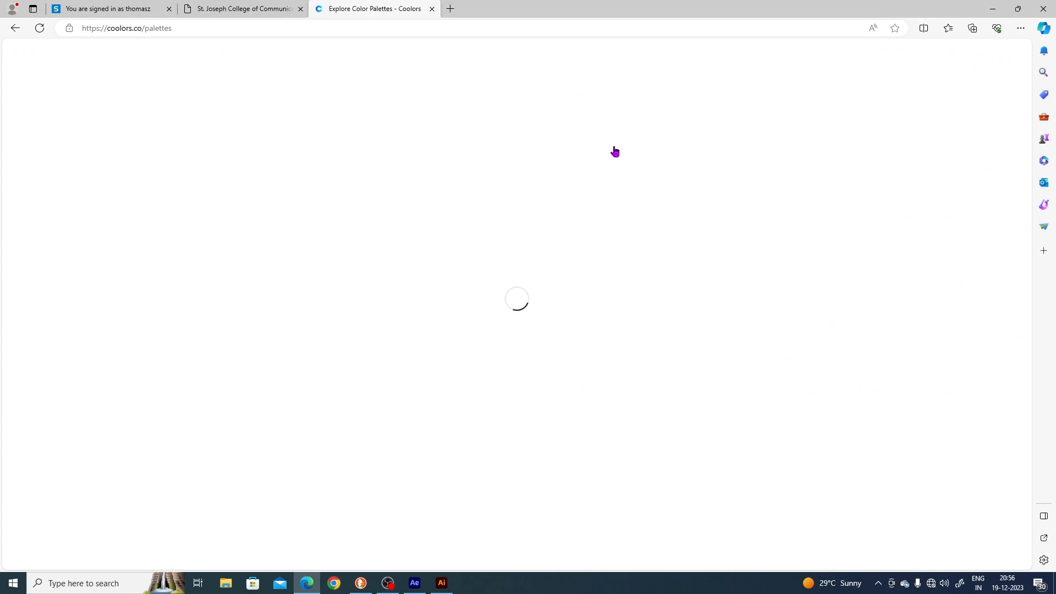
pyautogui.scroll(-4, 738, 209)
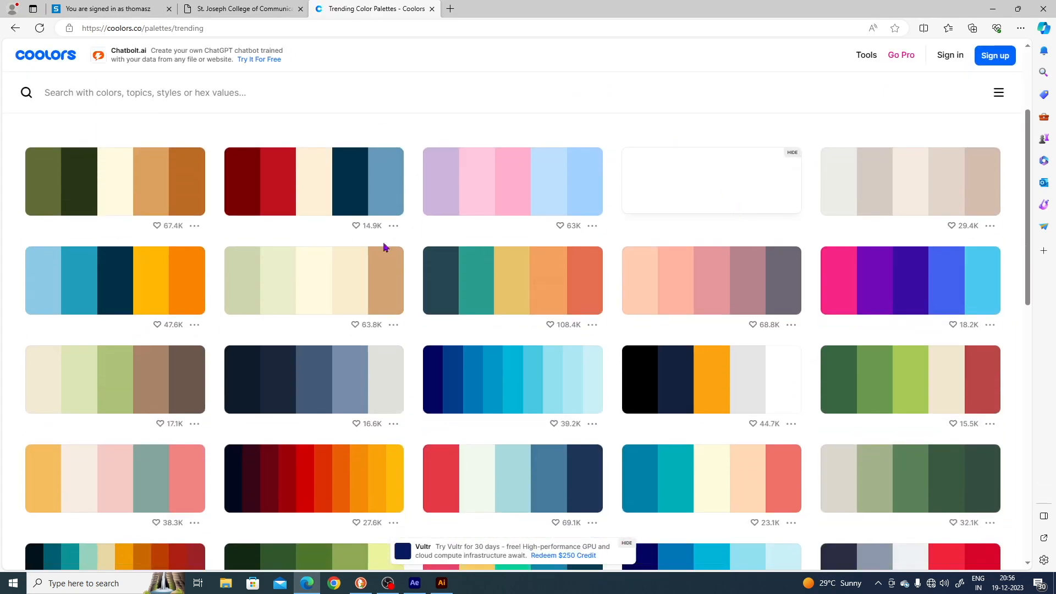
pyautogui.scroll(-3, 628, 214)
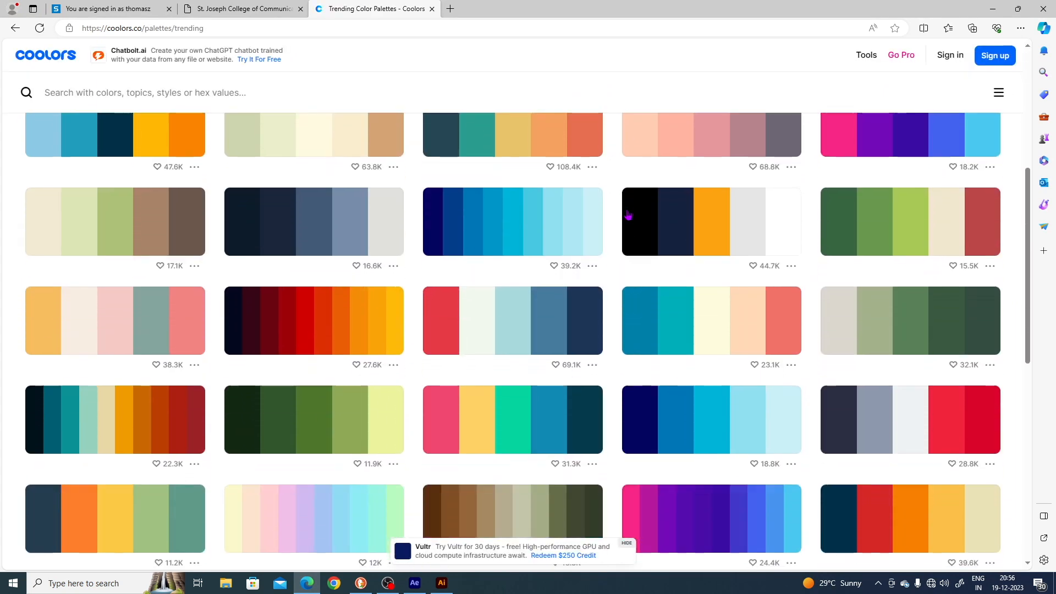
pyautogui.scroll(-10, 628, 215)
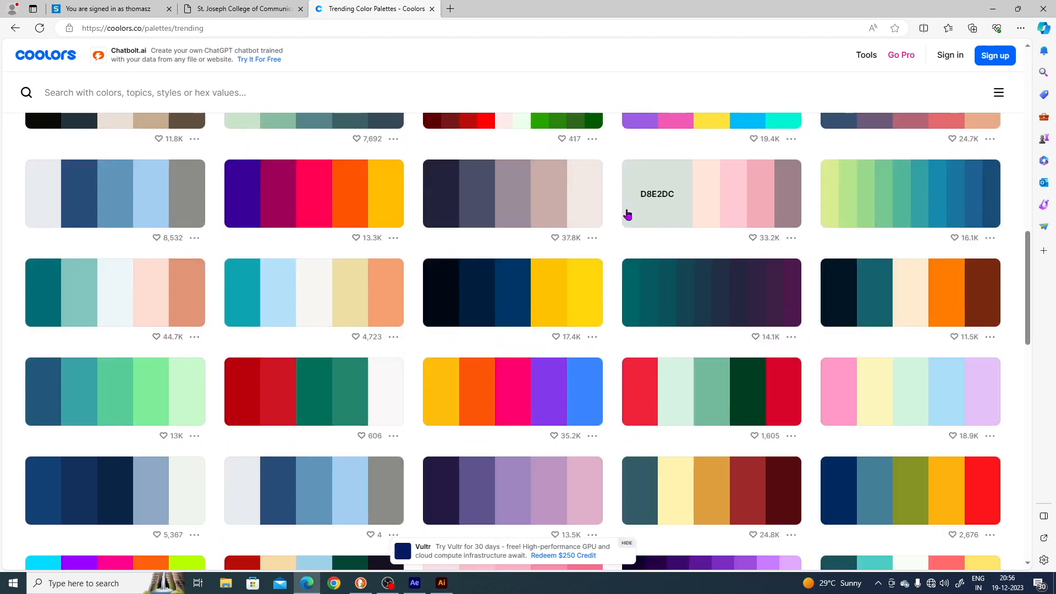
pyautogui.scroll(-6, 628, 215)
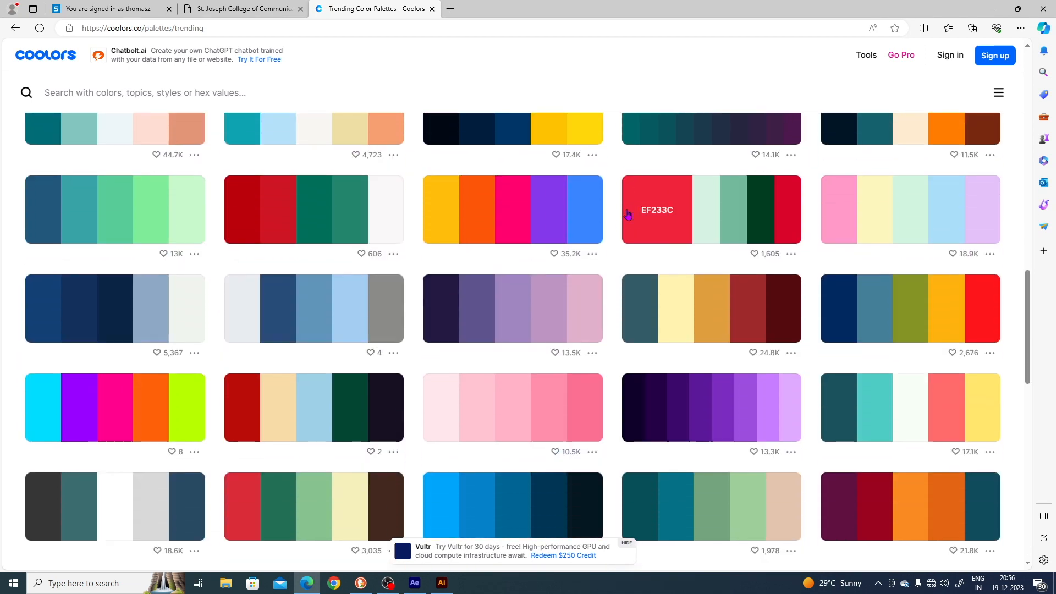
pyautogui.scroll(-2, 627, 214)
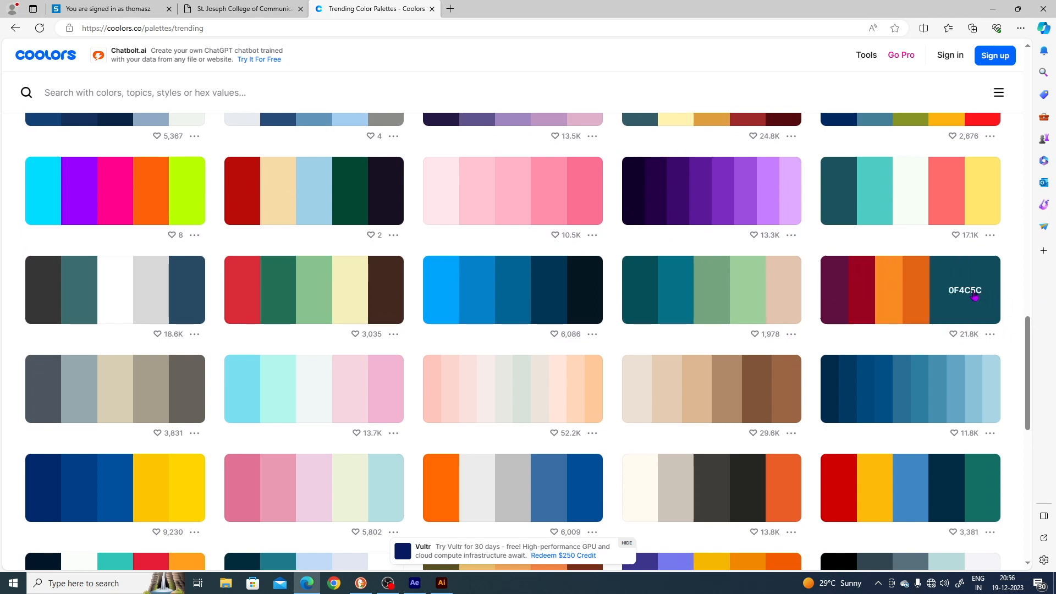
pyautogui.click(974, 297)
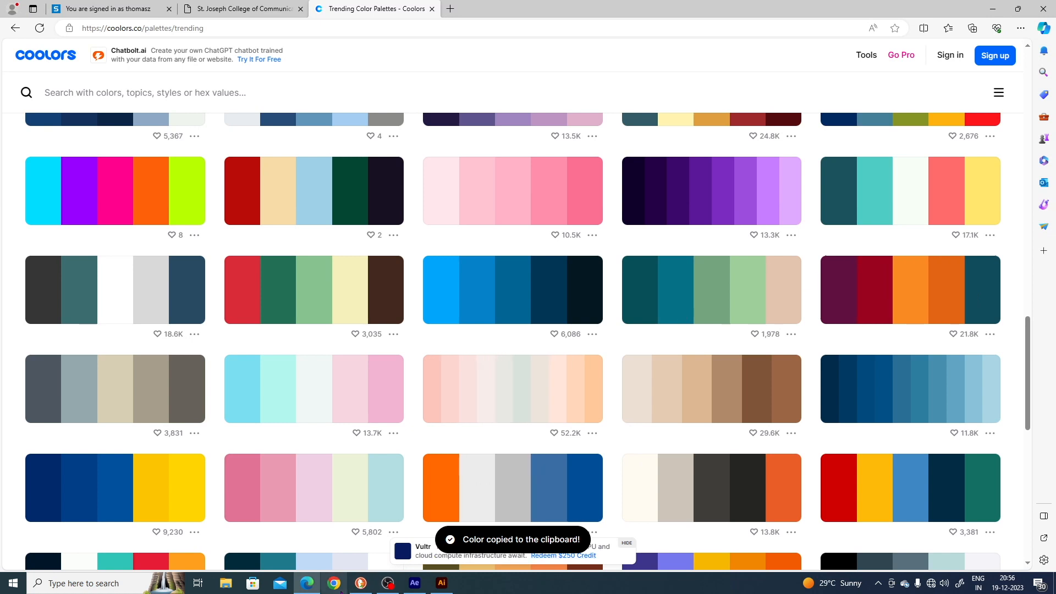
# Switch back to Illustrator and fill the third rectangle with the copied colour 0F4C5C.
pyautogui.click(441, 583)
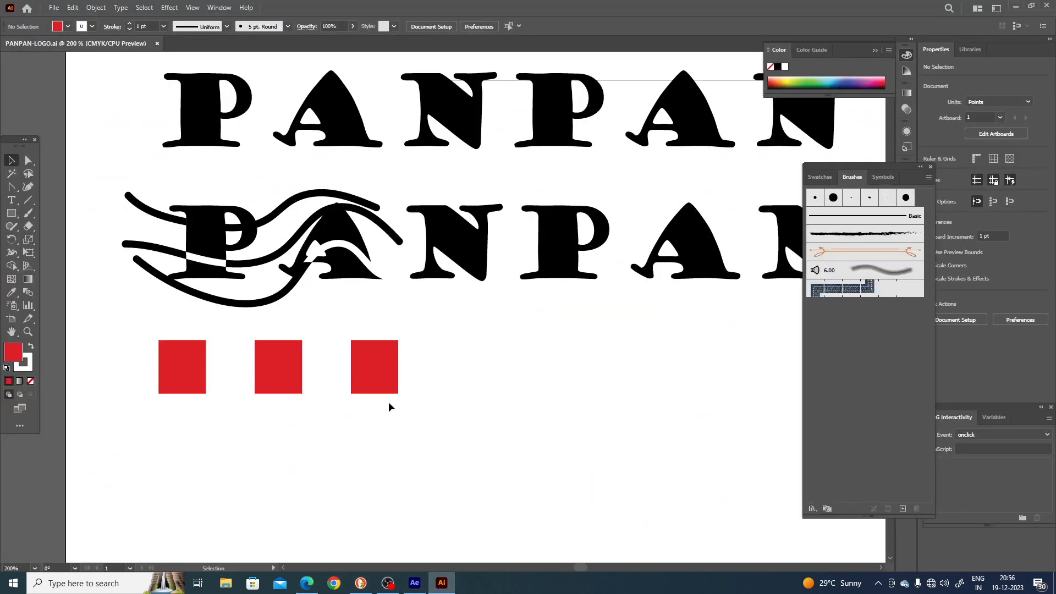
pyautogui.click(385, 386)
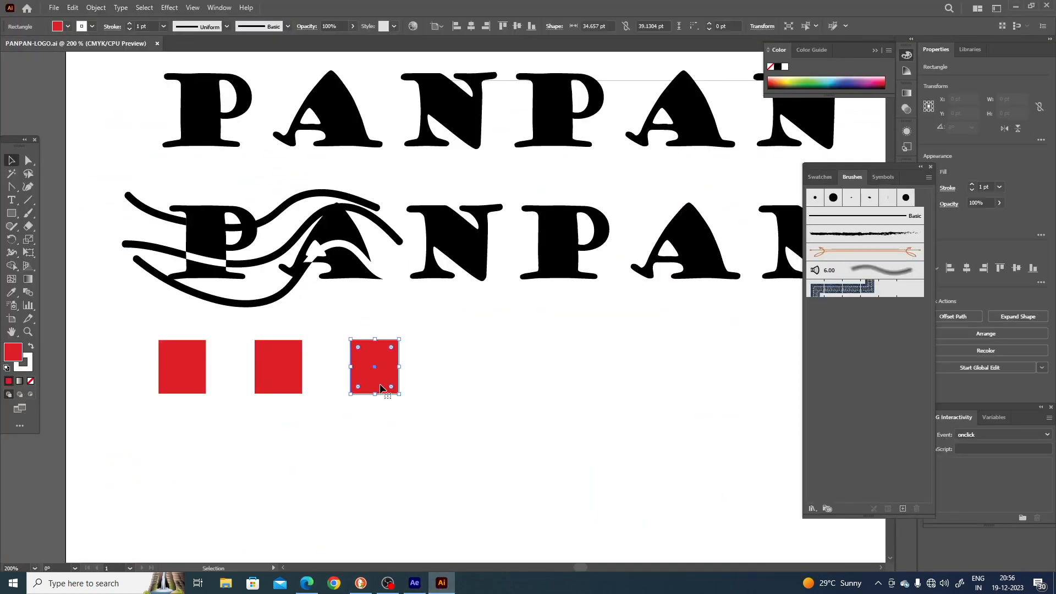
pyautogui.doubleClick(12, 356)
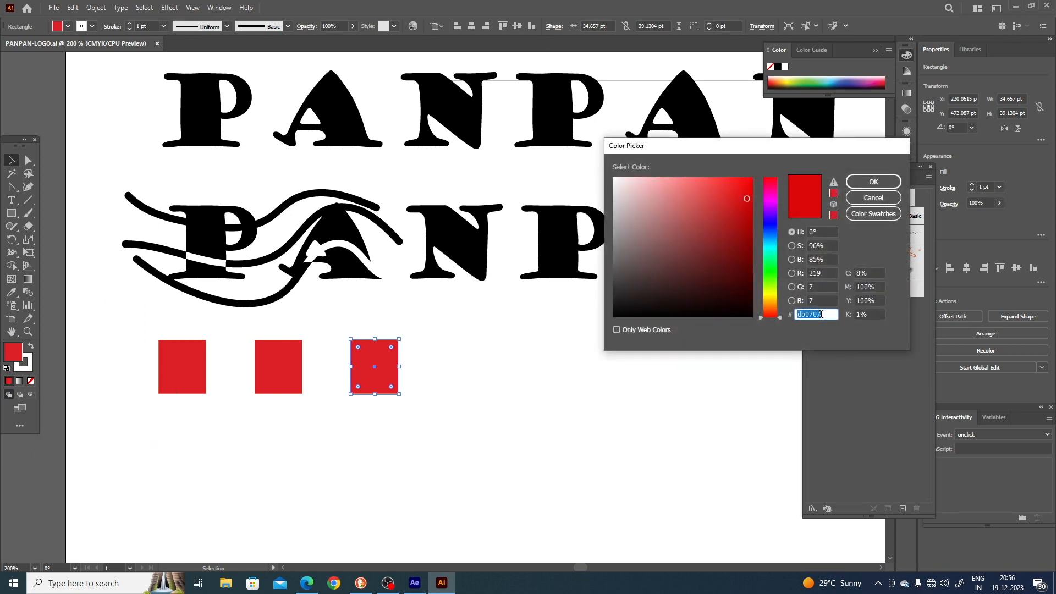
pyautogui.rightClick(821, 314)
pyautogui.click(849, 363)
pyautogui.click(873, 182)
pyautogui.click(512, 430)
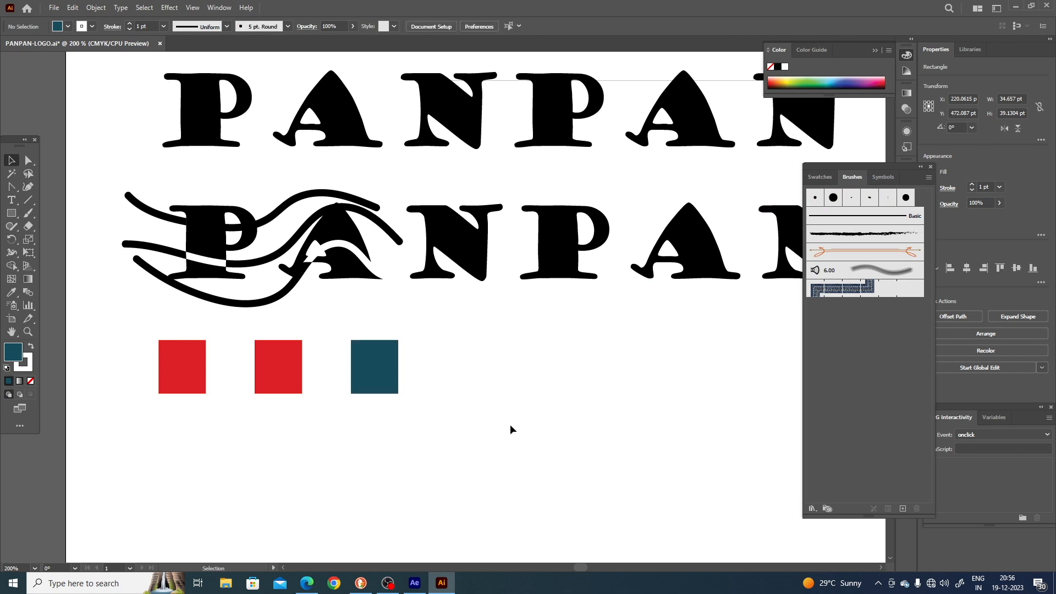
# Select the middle rectangle, copy the dark orange beside 0F4C5C in the same Coolors palette, and return to Illustrator.
pyautogui.click(296, 377)
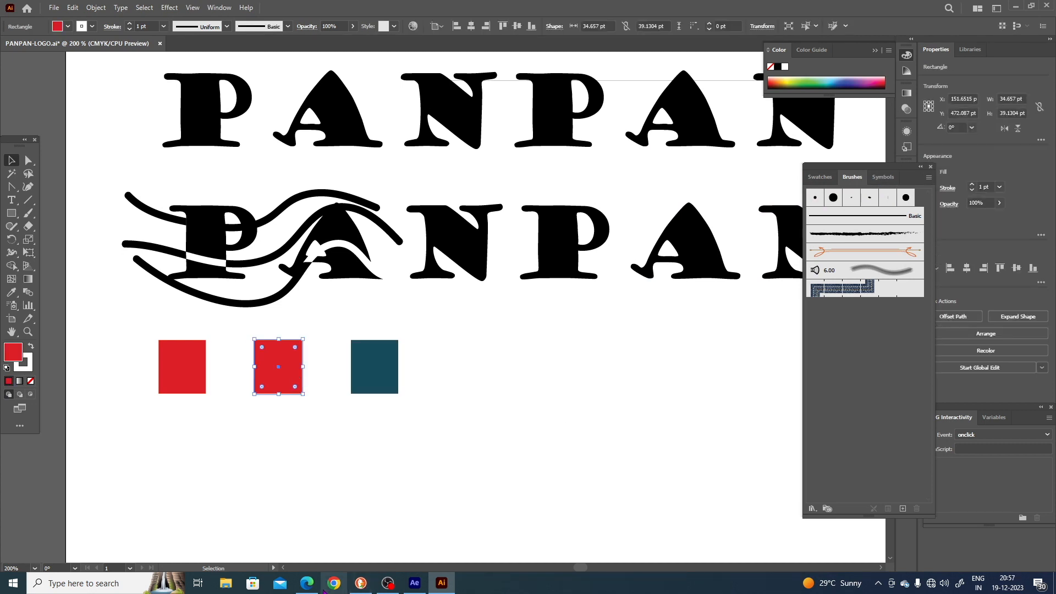
pyautogui.click(307, 582)
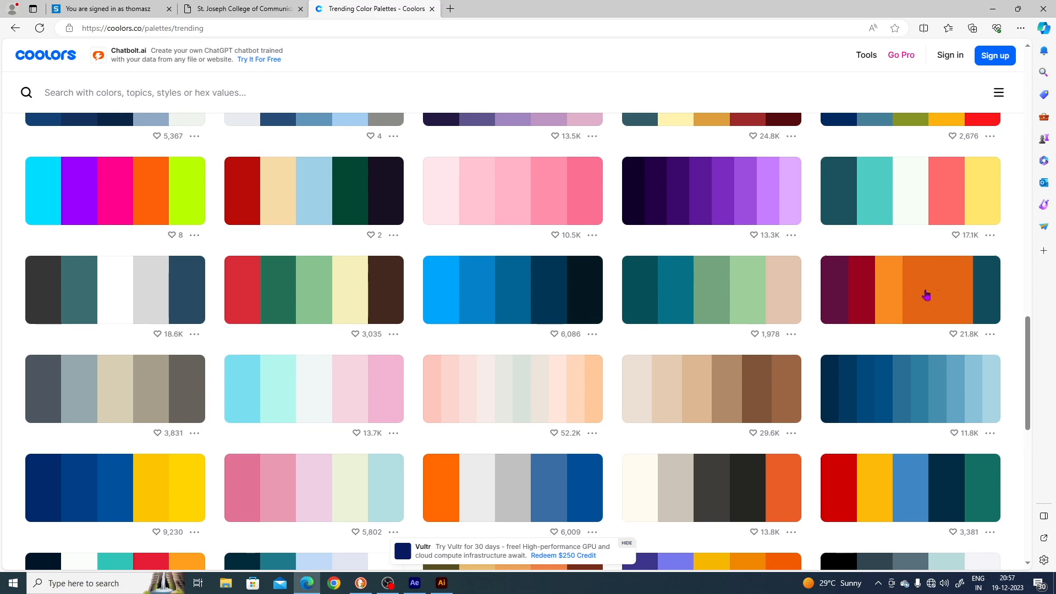
pyautogui.click(926, 295)
pyautogui.click(992, 8)
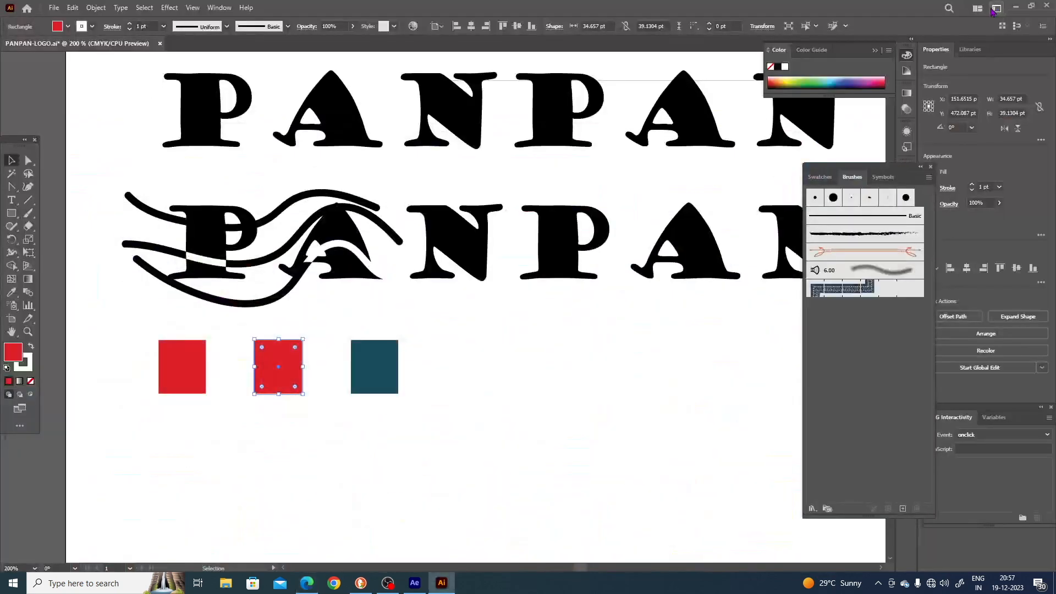
# Fill the middle rectangle with the copied dark orange hex colour and deselect it.
pyautogui.doubleClick(19, 354)
pyautogui.rightClick(806, 315)
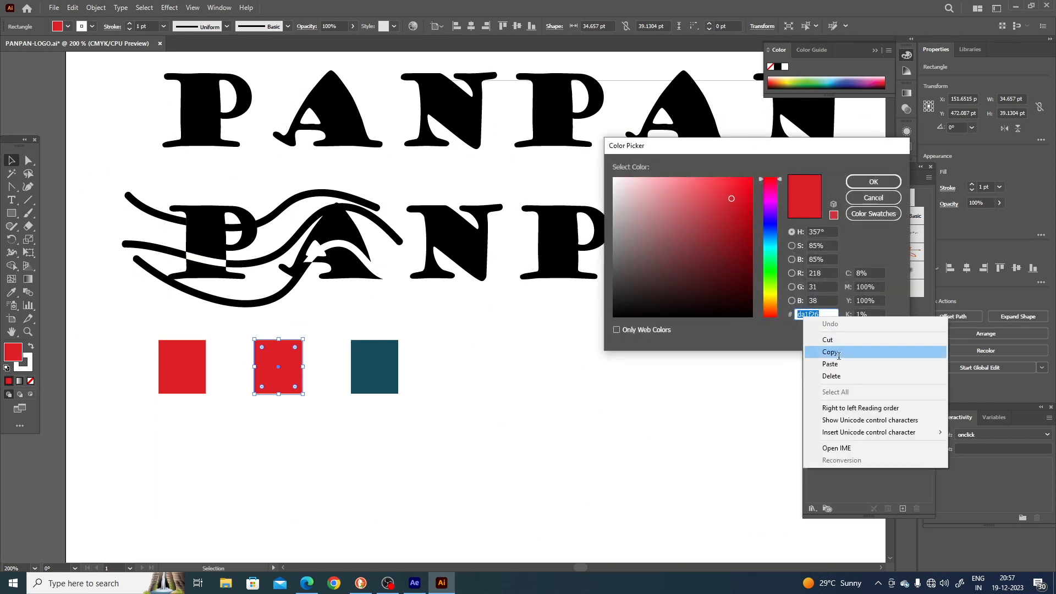
pyautogui.click(830, 363)
pyautogui.click(873, 181)
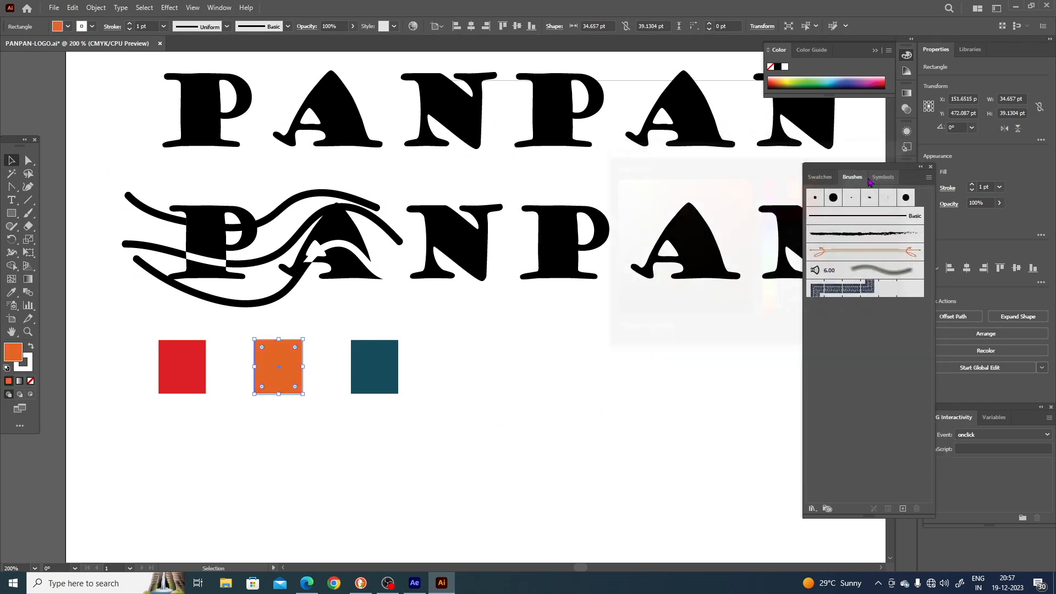
pyautogui.click(501, 437)
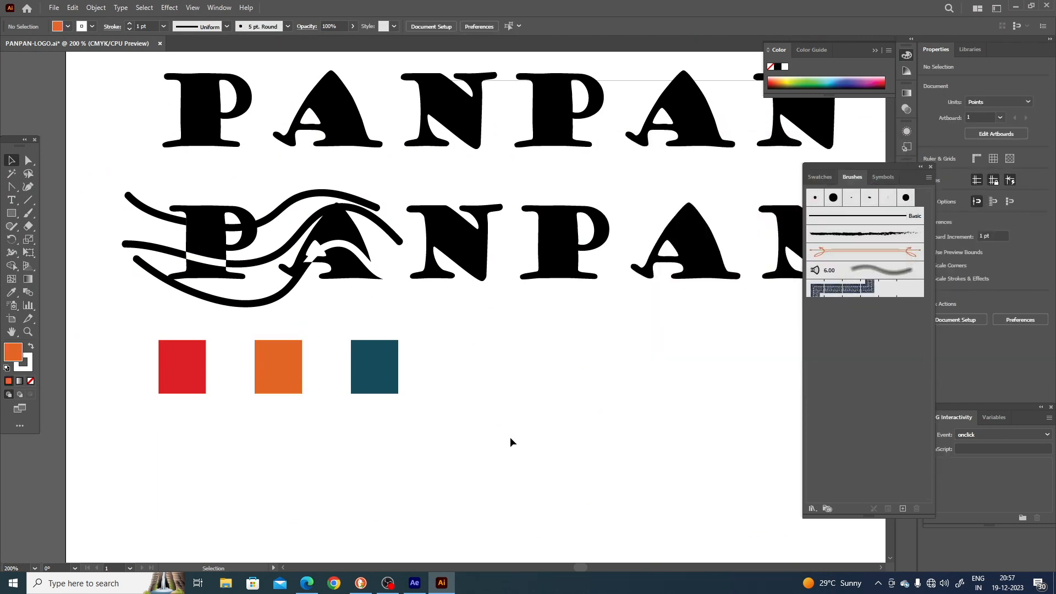
# Switch to the Coolors site in the browser, copy the dark red from the same palette, and return to Illustrator.
pyautogui.click(307, 582)
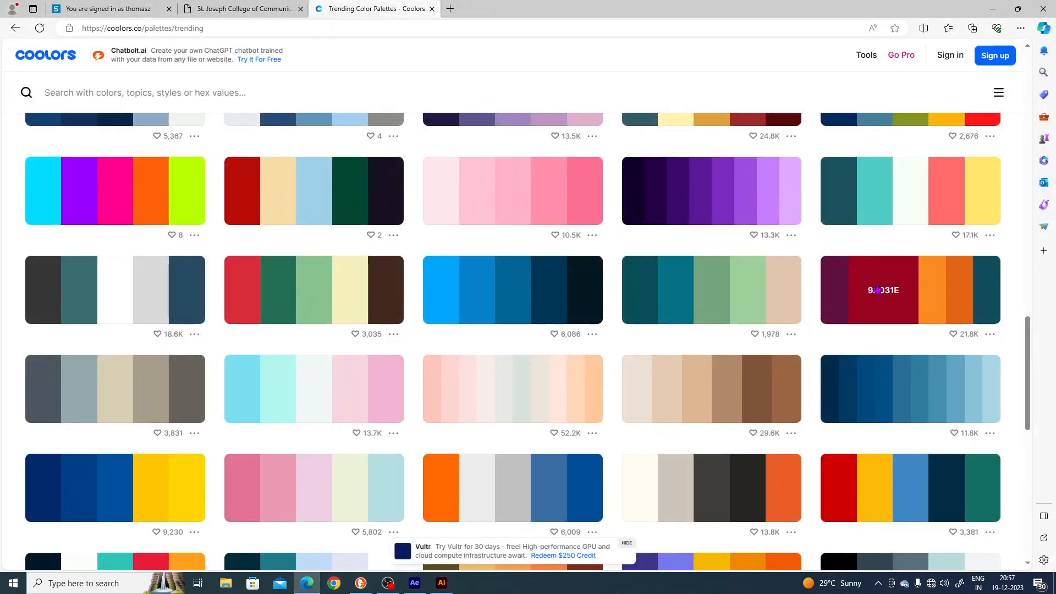
pyautogui.click(878, 290)
pyautogui.click(993, 9)
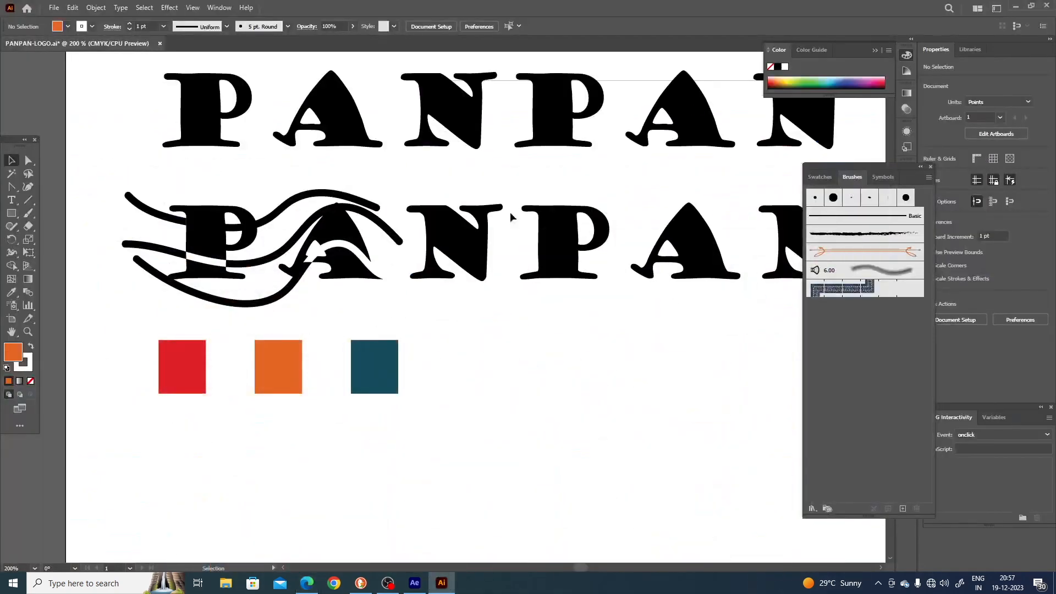
# Fill the first rectangle with the copied dark red hex colour and deselect it.
pyautogui.click(192, 363)
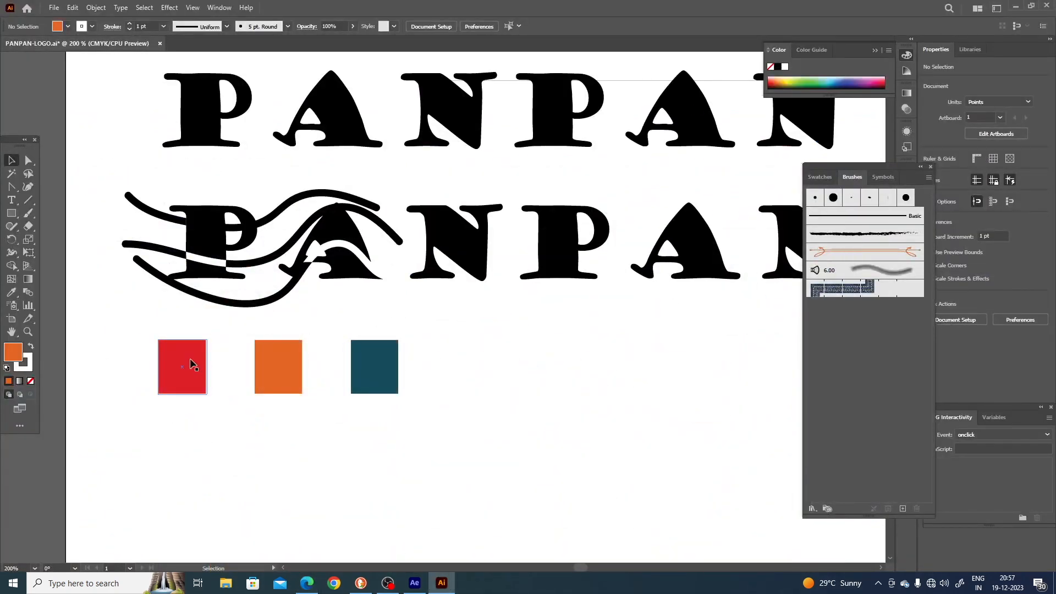
pyautogui.doubleClick(21, 358)
pyautogui.rightClick(807, 313)
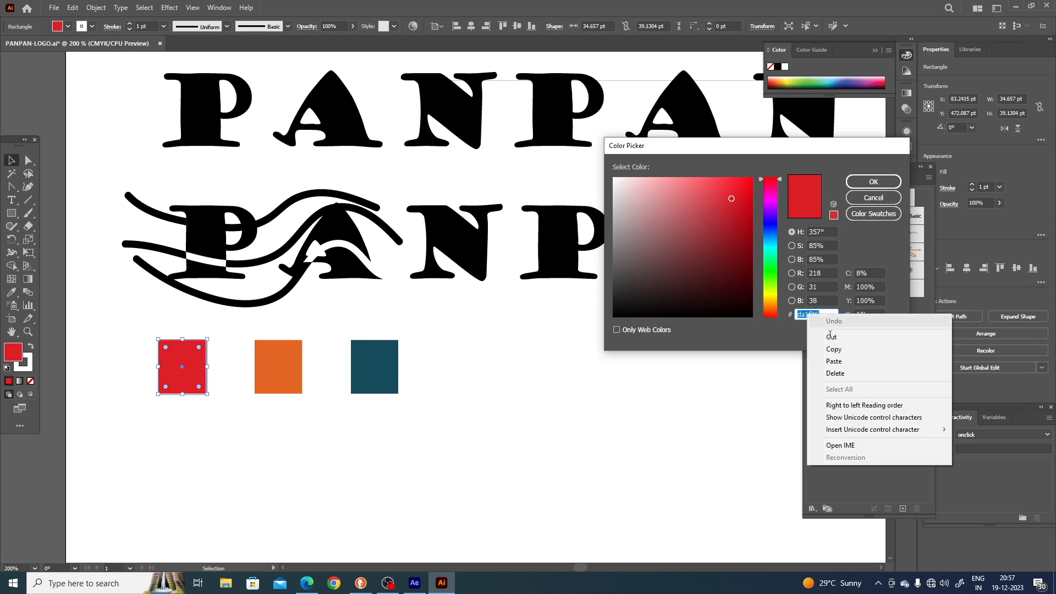
pyautogui.click(824, 358)
pyautogui.click(873, 182)
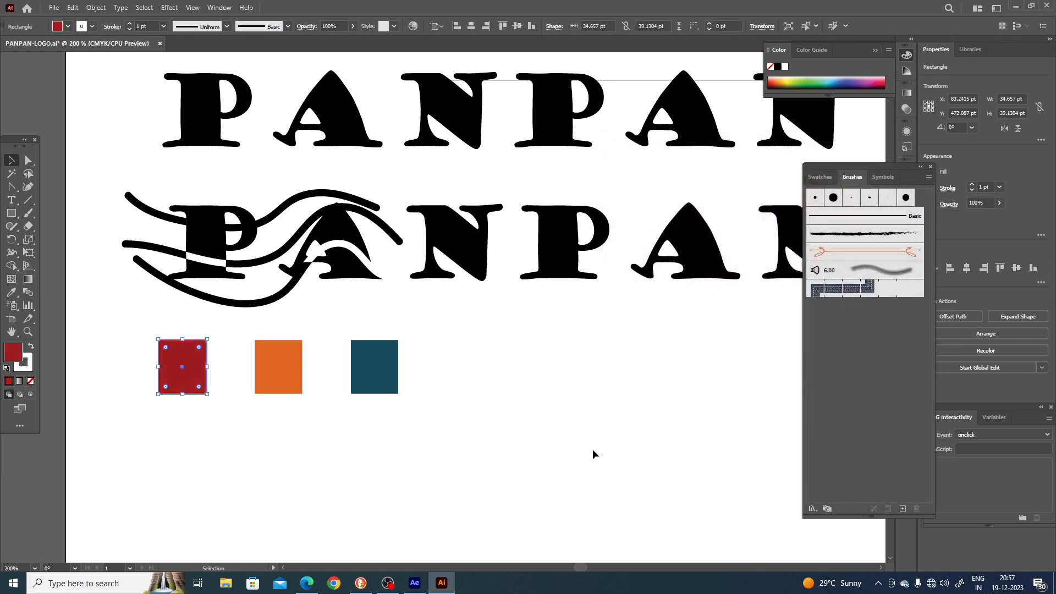
pyautogui.click(572, 445)
# Recolour the upper wave group with the top part of the first P by sampling the dark red swatch with the Eyedropper.
pyautogui.scroll(2, 398, 427)
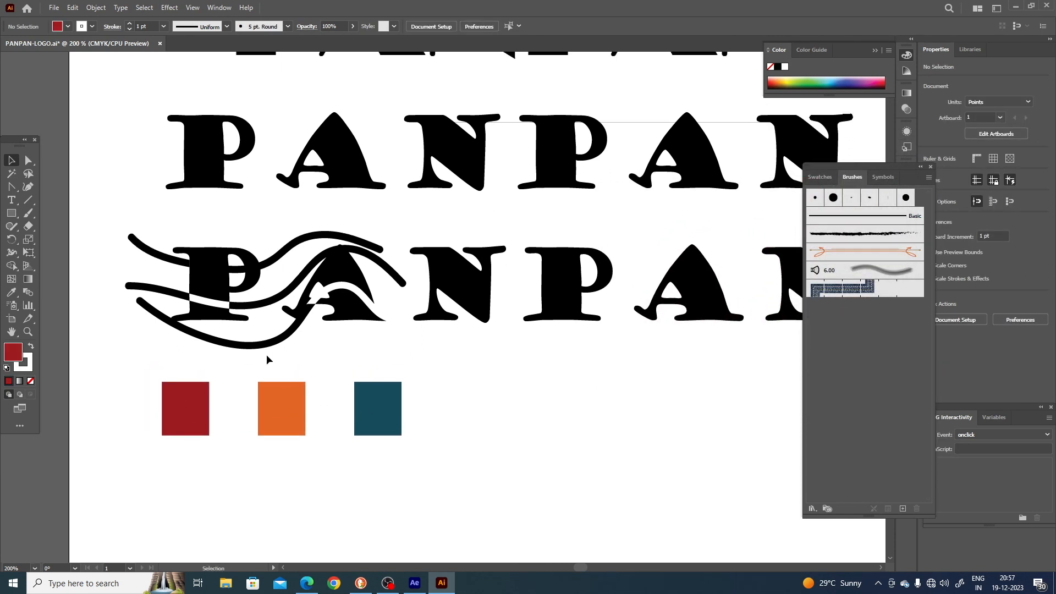
pyautogui.click(260, 348)
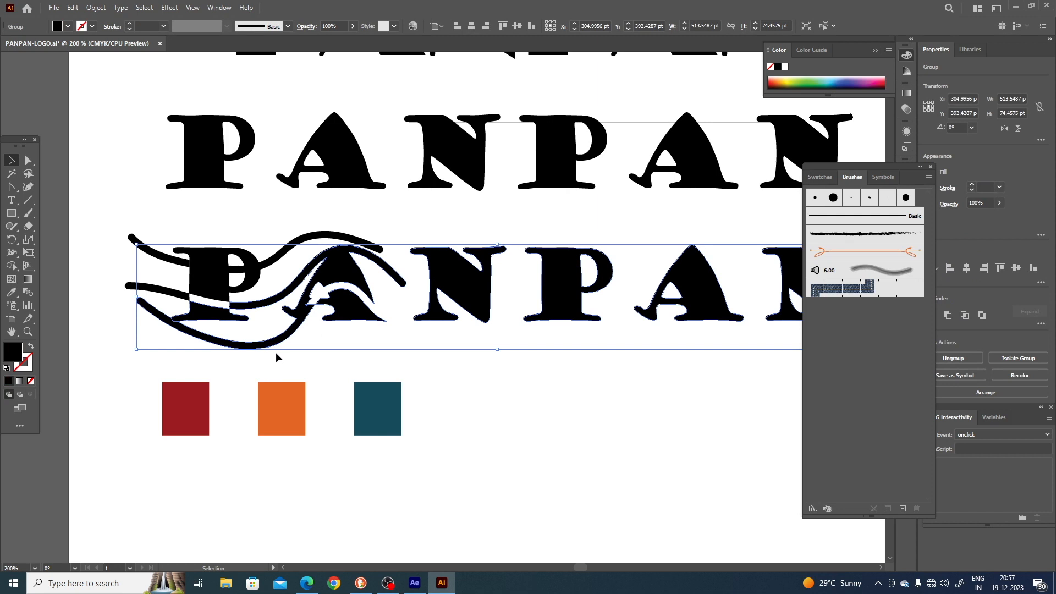
pyautogui.click(531, 412)
pyautogui.click(205, 278)
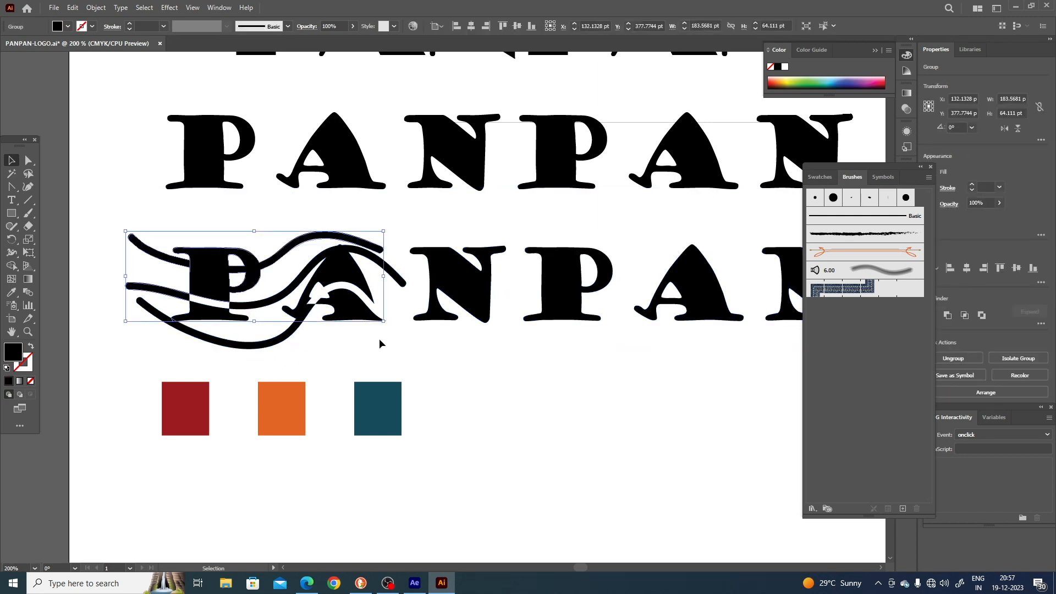
pyautogui.click(11, 291)
pyautogui.click(190, 414)
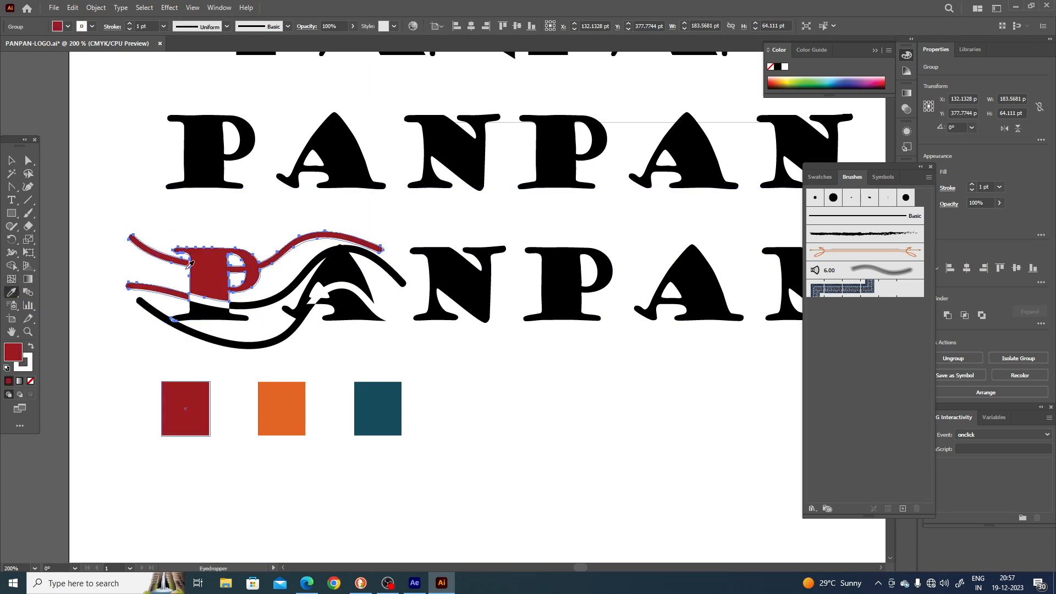
# Recolour the lower wave and remaining letters group with the teal swatch using the Eyedropper, trying the orange swatch as an alternative.
pyautogui.click(11, 160)
pyautogui.moveTo(379, 370); pyautogui.dragTo(312, 287)
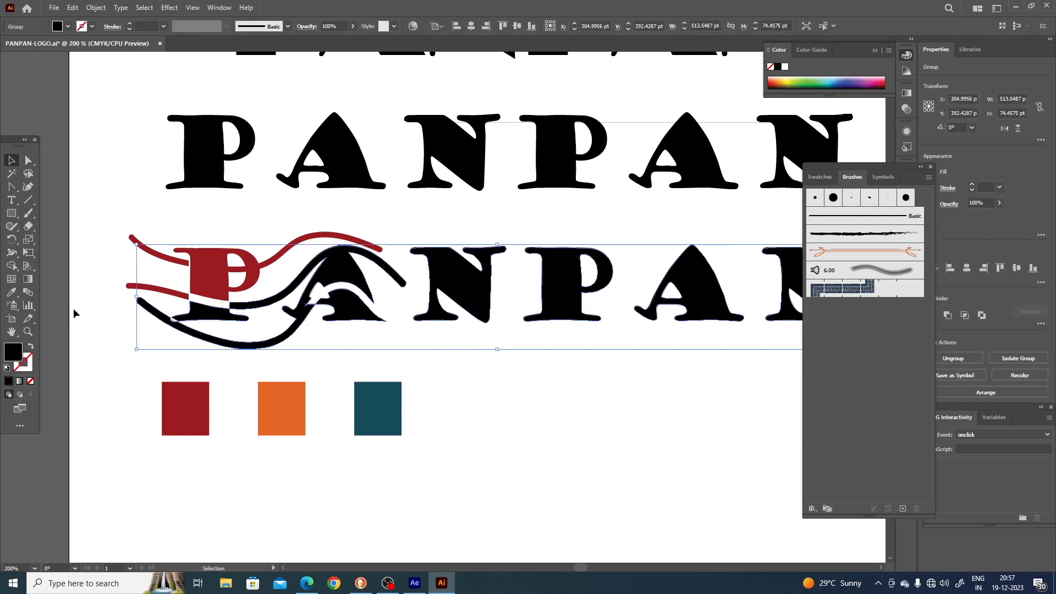
pyautogui.click(11, 291)
pyautogui.click(367, 416)
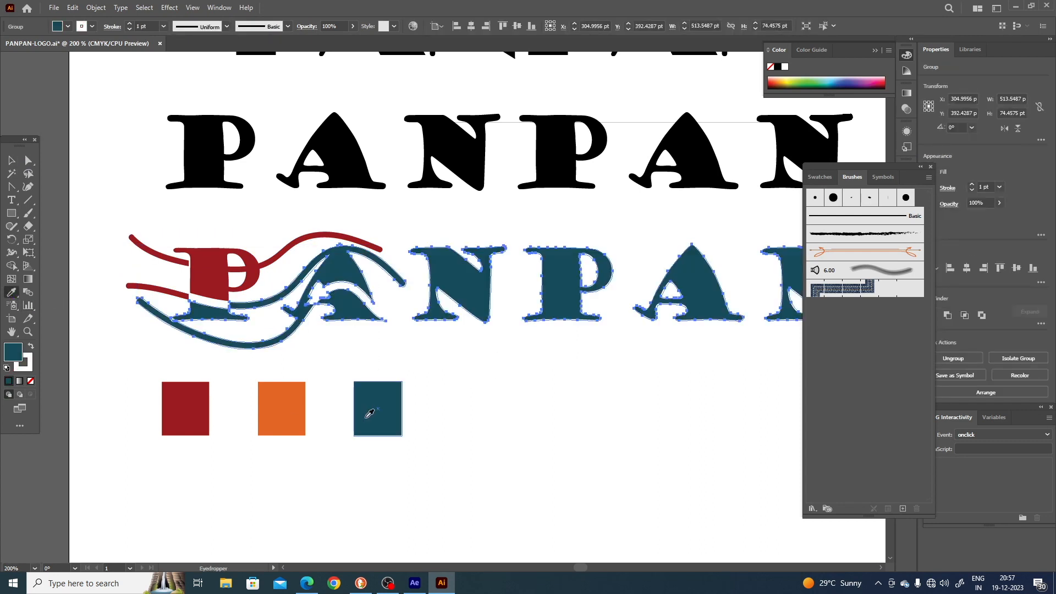
pyautogui.click(290, 407)
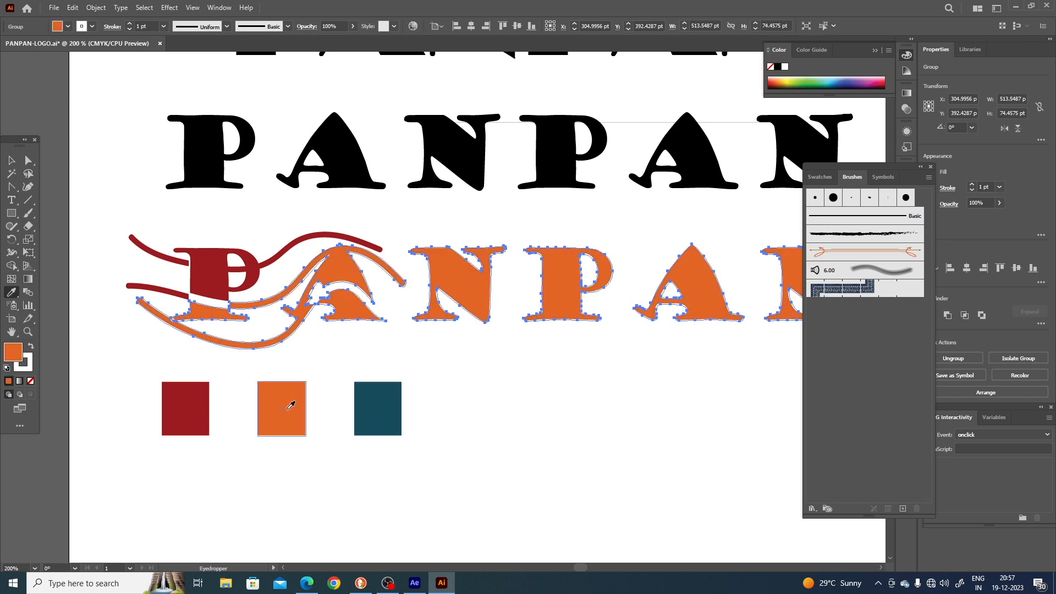
pyautogui.click(374, 408)
pyautogui.click(15, 162)
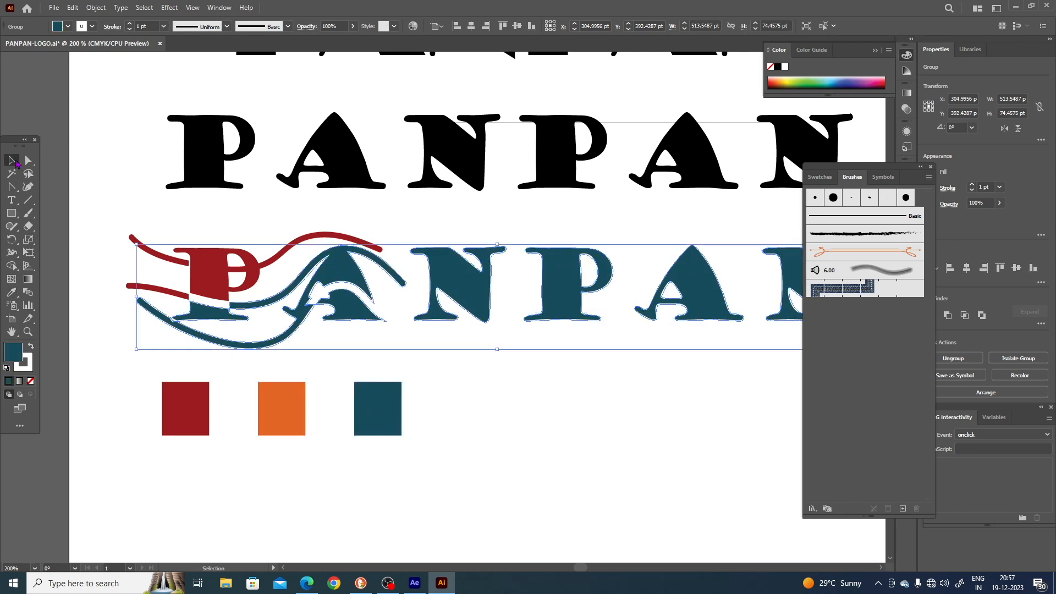
pyautogui.click(518, 435)
# Remove the stroke from the teal wave and lettering group.
pyautogui.hotkey('ctrl', '-')
pyautogui.hotkey('ctrl', '-')
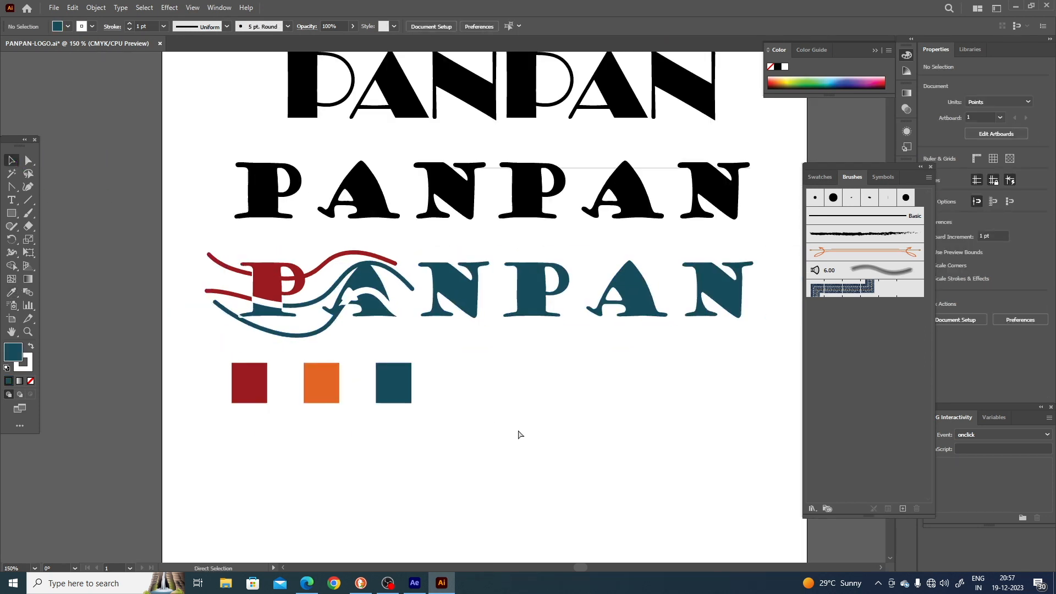
pyautogui.moveTo(597, 408); pyautogui.dragTo(539, 423)
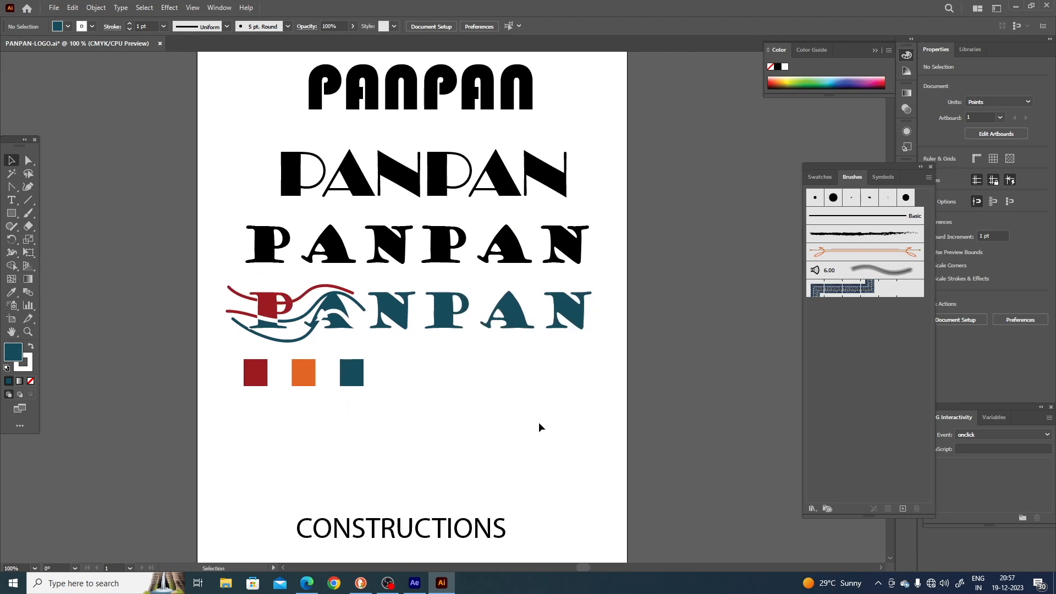
pyautogui.hotkey('ctrl', '+')
pyautogui.hotkey('ctrl', '+')
pyautogui.hotkey('ctrl', '+')
pyautogui.hotkey('ctrl', '+')
pyautogui.hotkey('ctrl', '+')
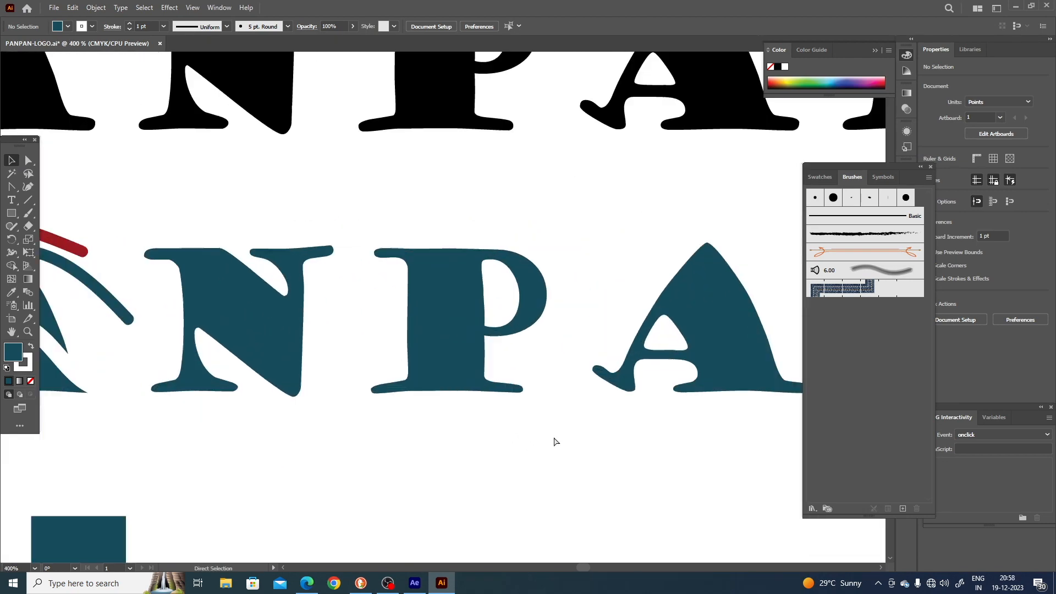
pyautogui.click(495, 358)
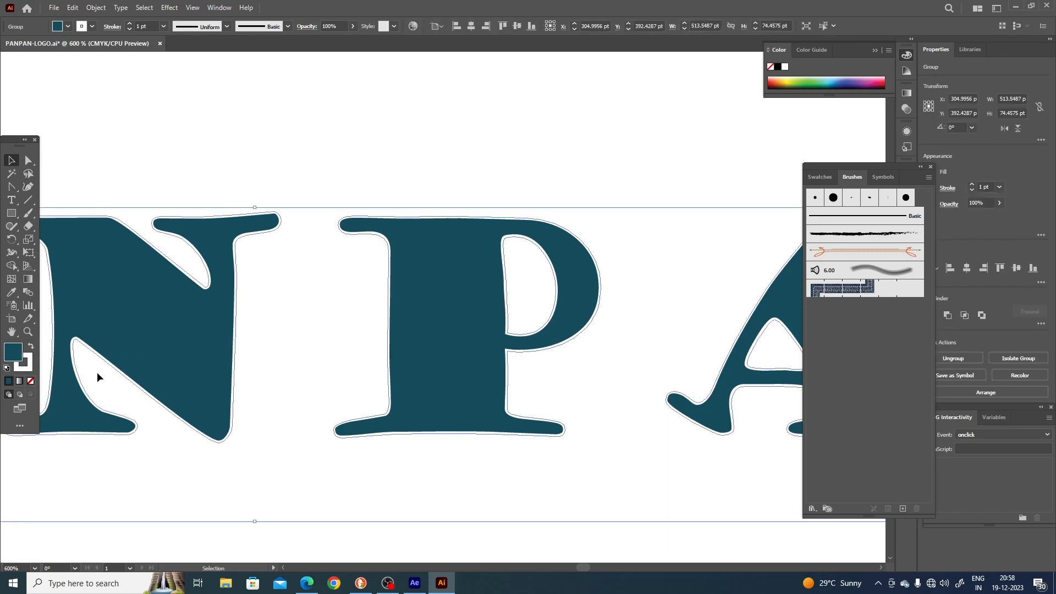
pyautogui.click(31, 381)
pyautogui.click(759, 508)
# Ungroup the teal wave and lettering group into separate letters.
pyautogui.moveTo(669, 432); pyautogui.dragTo(421, 304)
pyautogui.click(585, 227)
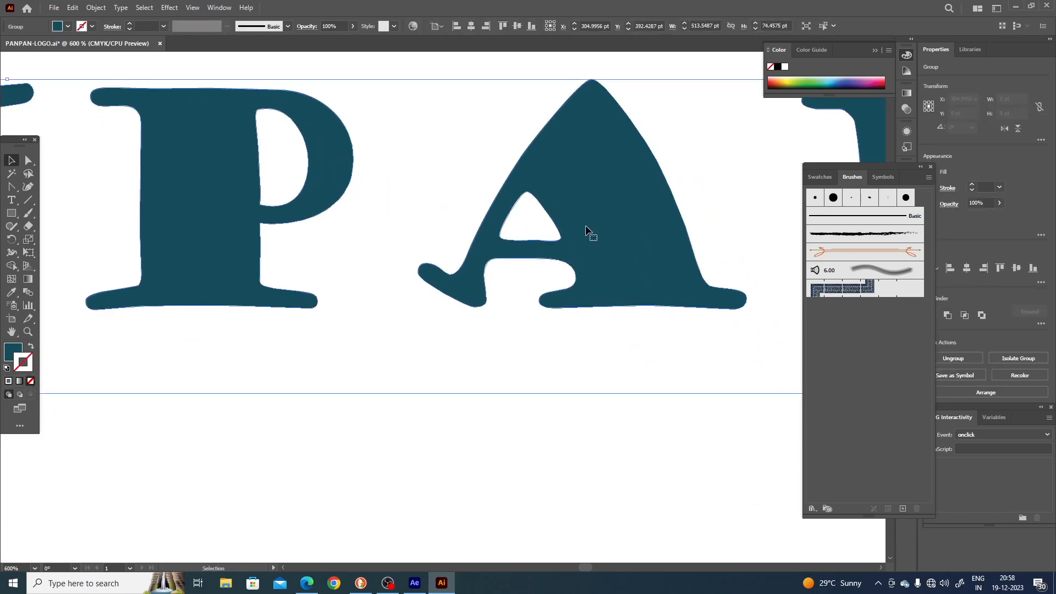
pyautogui.press('a')
pyautogui.rightClick(586, 226)
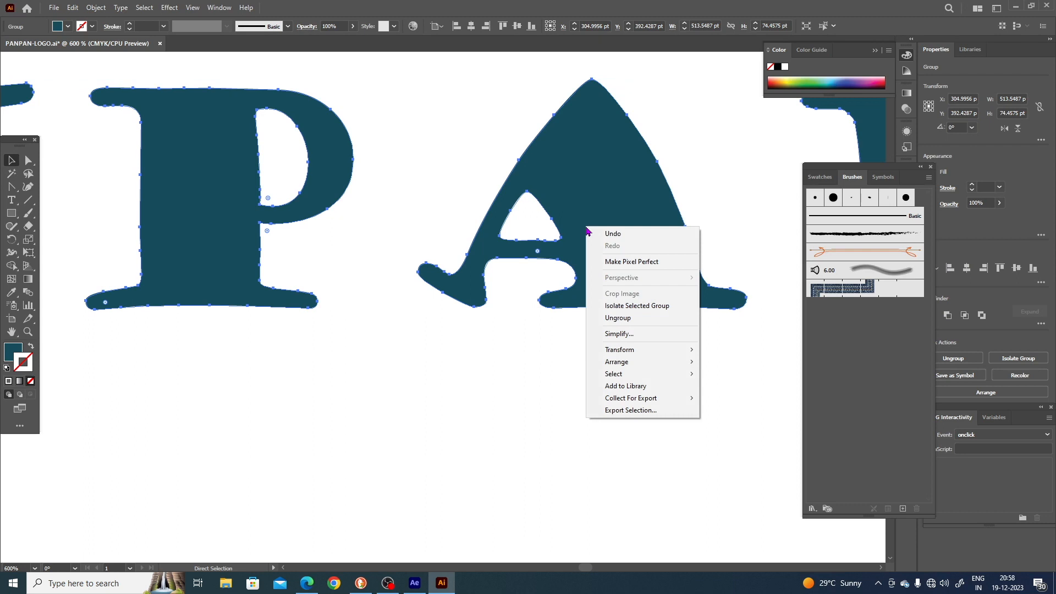
pyautogui.click(617, 318)
# Duplicate the second teal A into the empty space below the word and deselect the copy.
pyautogui.hotkey('ctrl', '-')
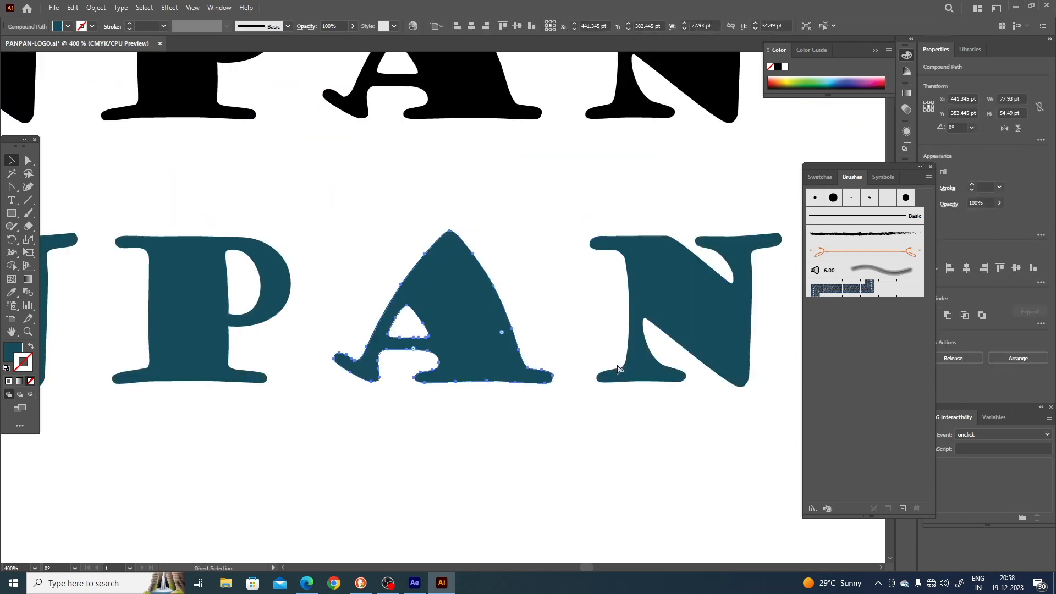
pyautogui.hotkey('ctrl', '-')
pyautogui.moveTo(664, 354); pyautogui.dragTo(792, 211)
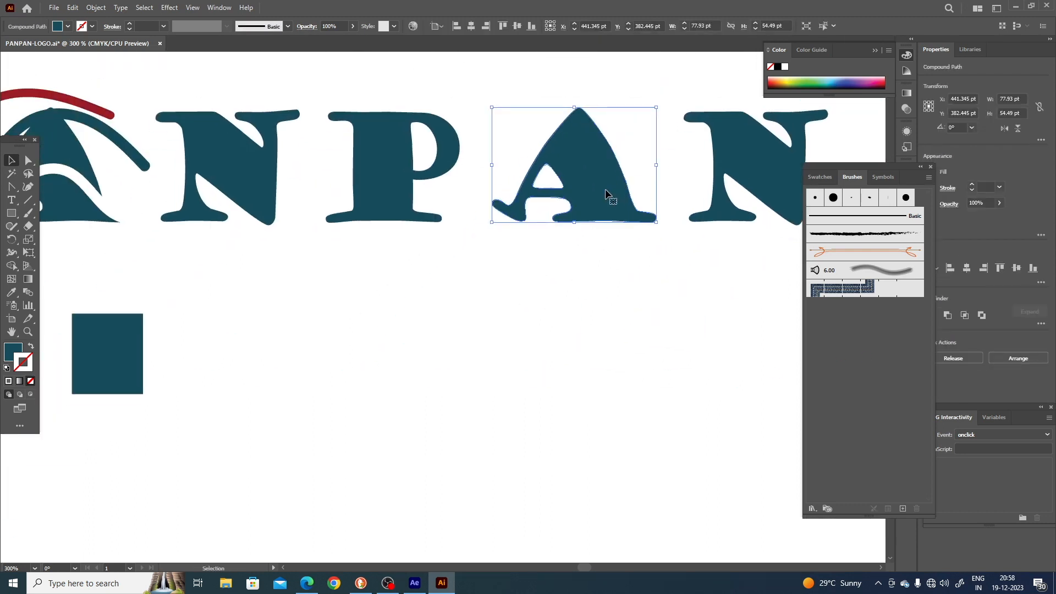
pyautogui.moveTo(605, 193); pyautogui.dragTo(512, 406)
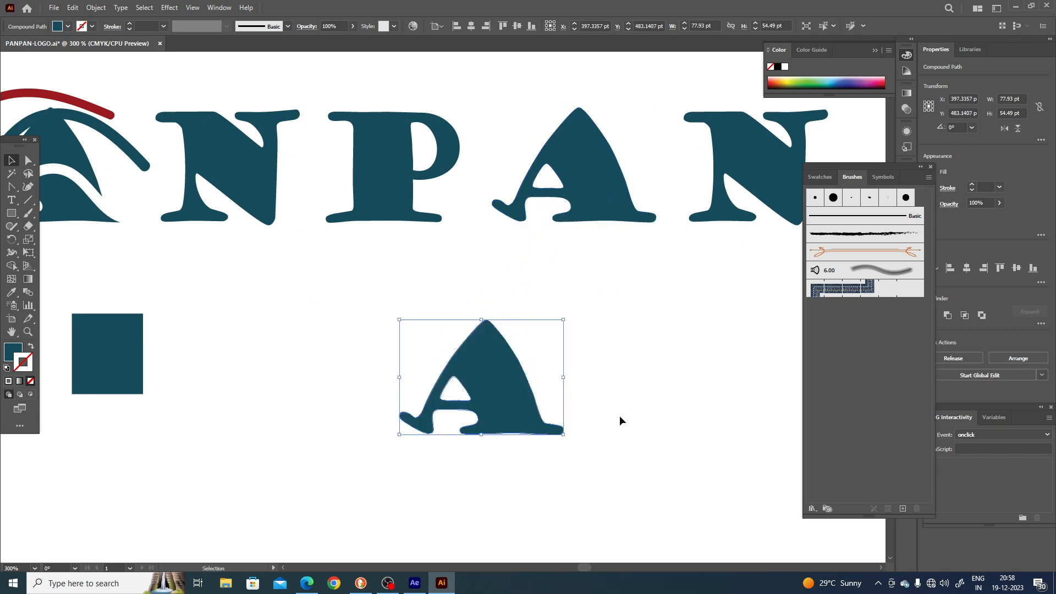
pyautogui.click(621, 419)
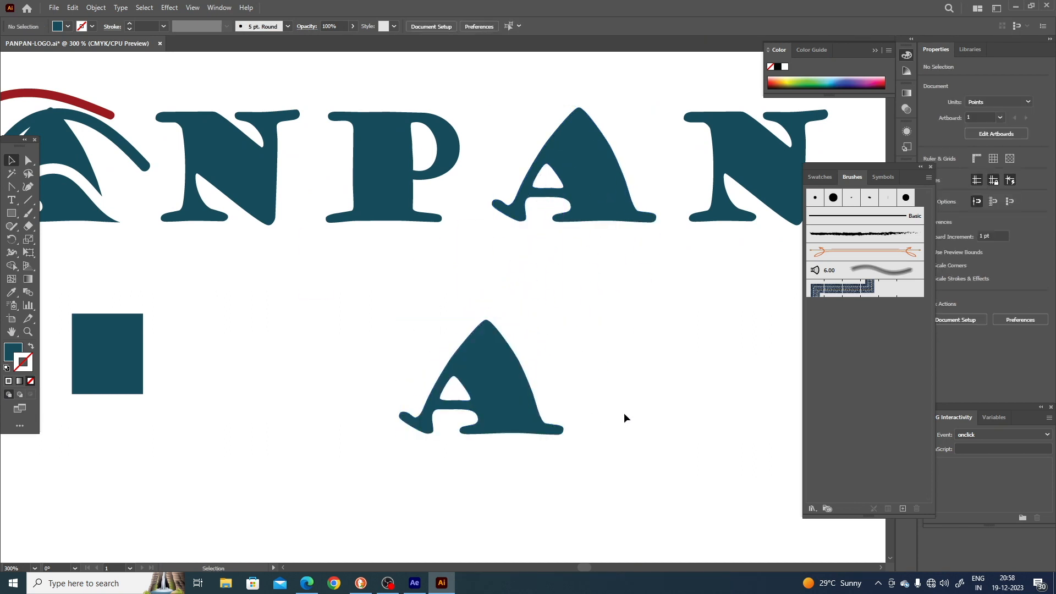
# Draw a rectangle about 33.5 by 31.3 pt over the duplicated A's lower-left foot and swap its fill and stroke.
pyautogui.click(12, 214)
pyautogui.moveTo(366, 409); pyautogui.dragTo(438, 475)
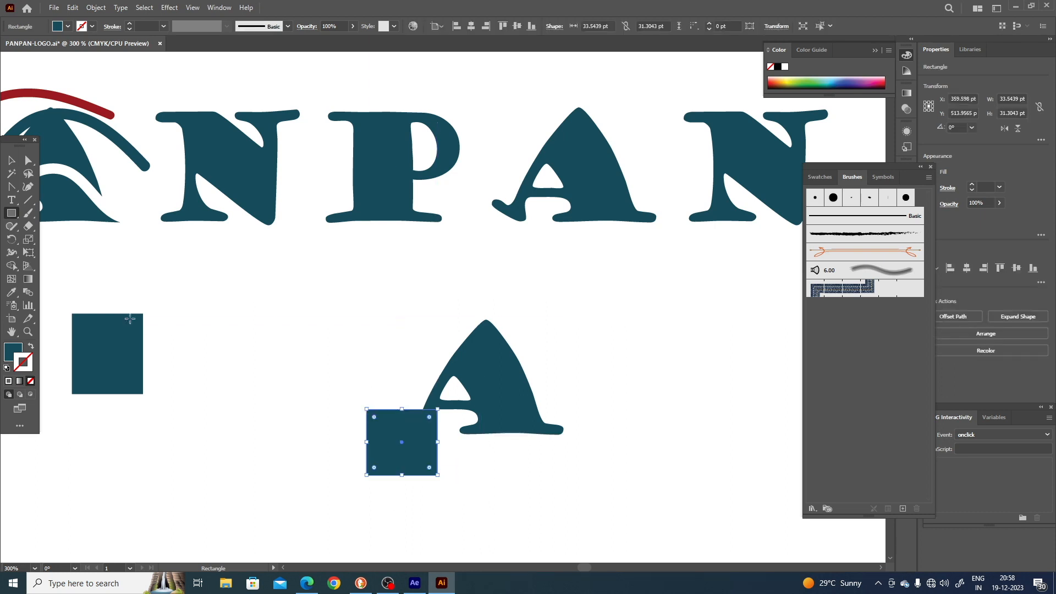
pyautogui.click(31, 346)
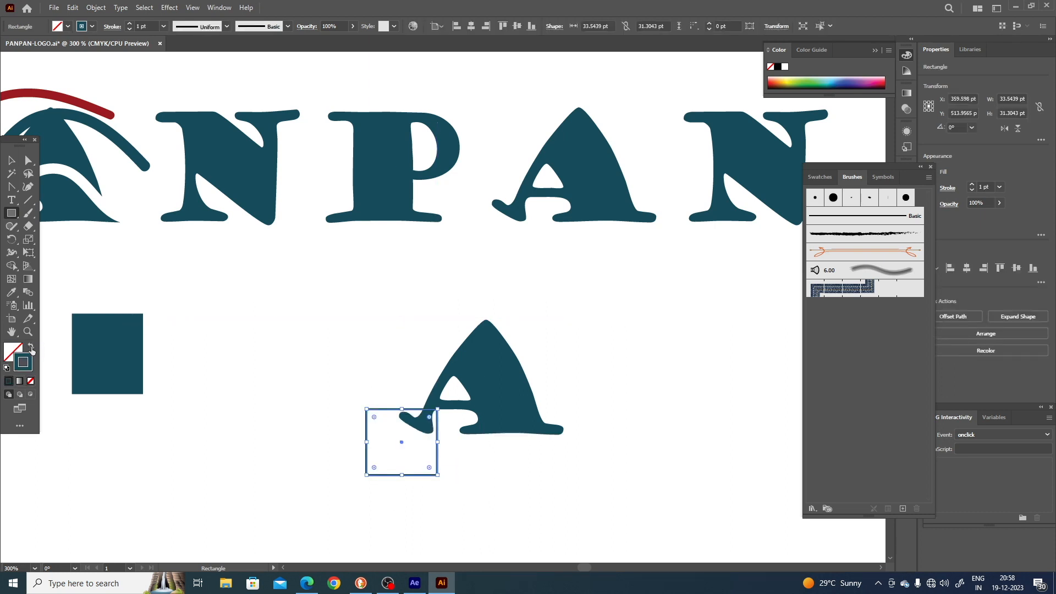
# Rotate the outlined rectangle to about 338° and nudge it to cover the A's lower-left foot.
pyautogui.click(13, 161)
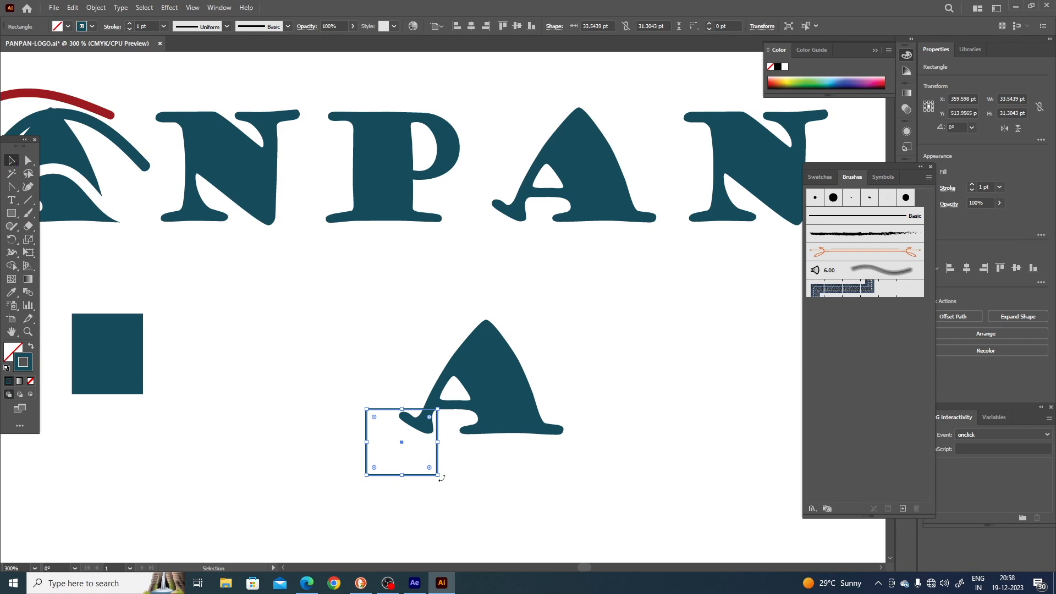
pyautogui.moveTo(442, 478); pyautogui.dragTo(424, 491)
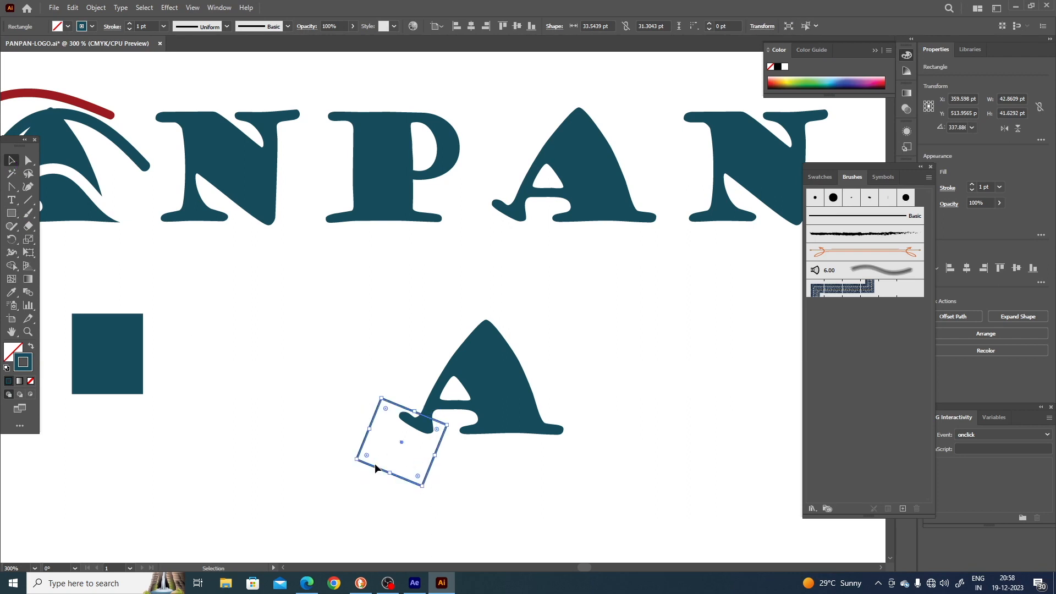
pyautogui.moveTo(373, 469); pyautogui.dragTo(378, 466)
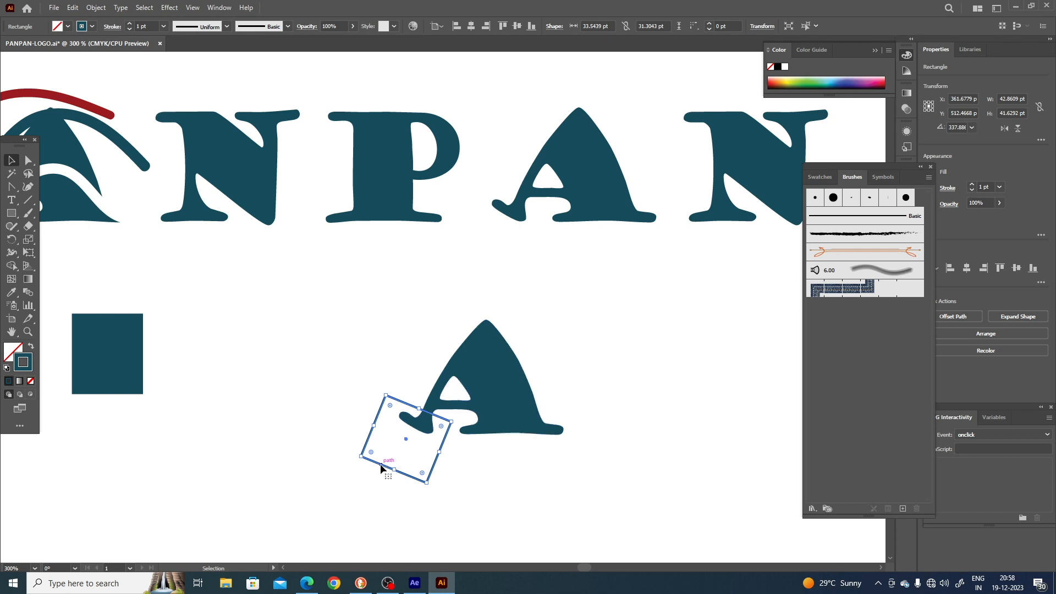
pyautogui.click(458, 470)
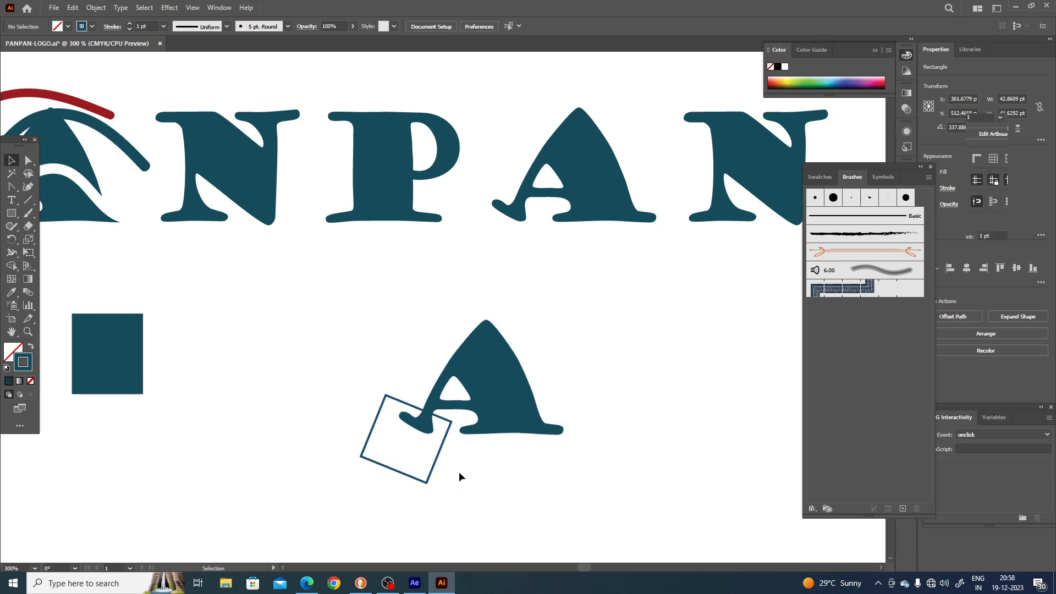
# Give the rotated rectangle a teal fill without stroke and subtract it from the duplicated A with Pathfinder's Minus Front.
pyautogui.moveTo(302, 327); pyautogui.dragTo(625, 505)
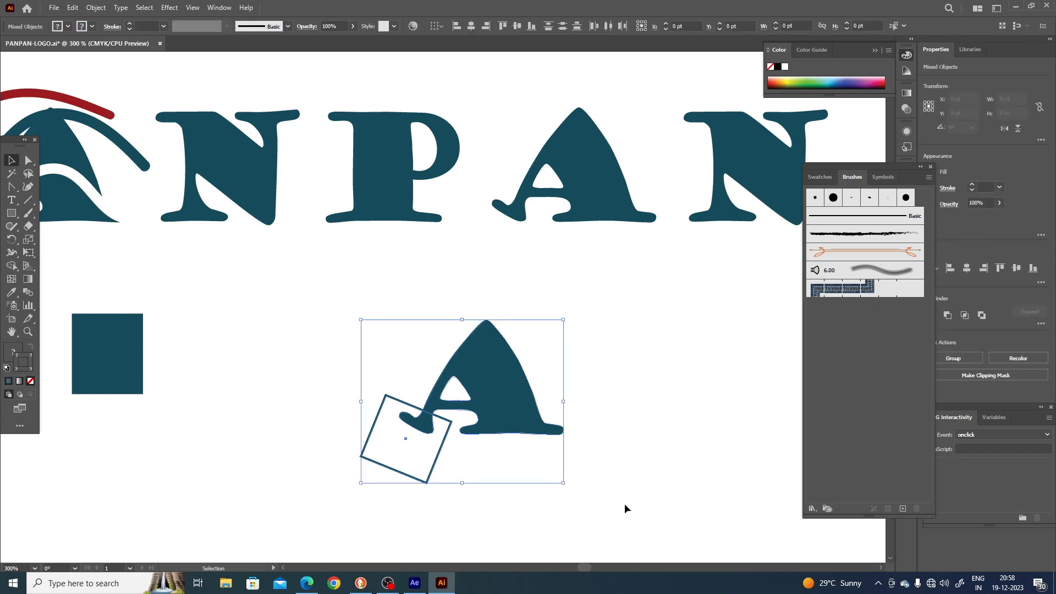
pyautogui.click(625, 505)
pyautogui.moveTo(480, 490); pyautogui.dragTo(394, 464)
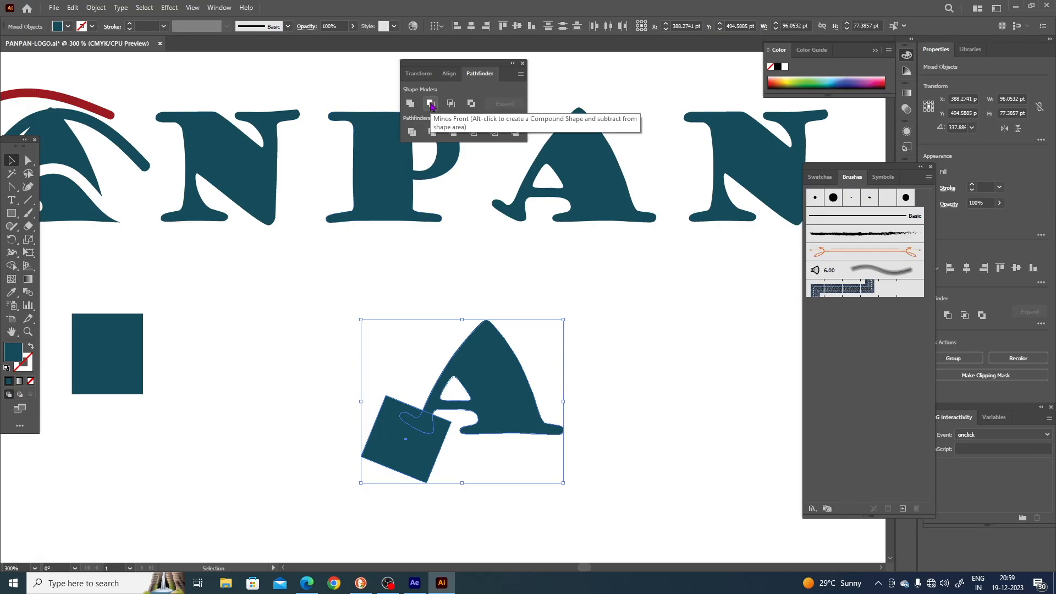
pyautogui.click(431, 104)
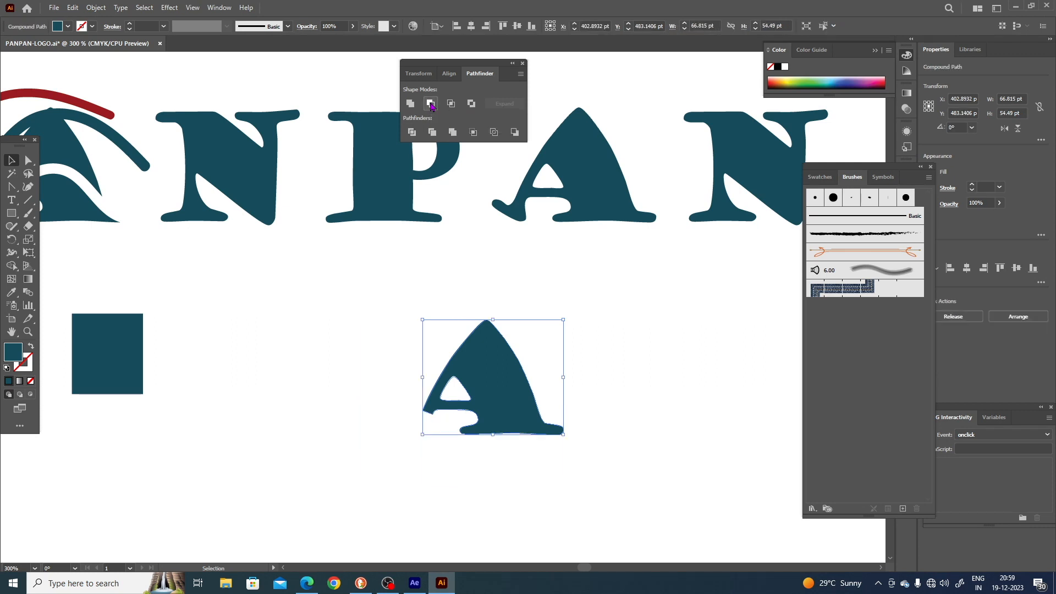
# Undo the Minus Front subtraction on the duplicated A.
pyautogui.press('a')
pyautogui.hotkey('ctrl', 'z')
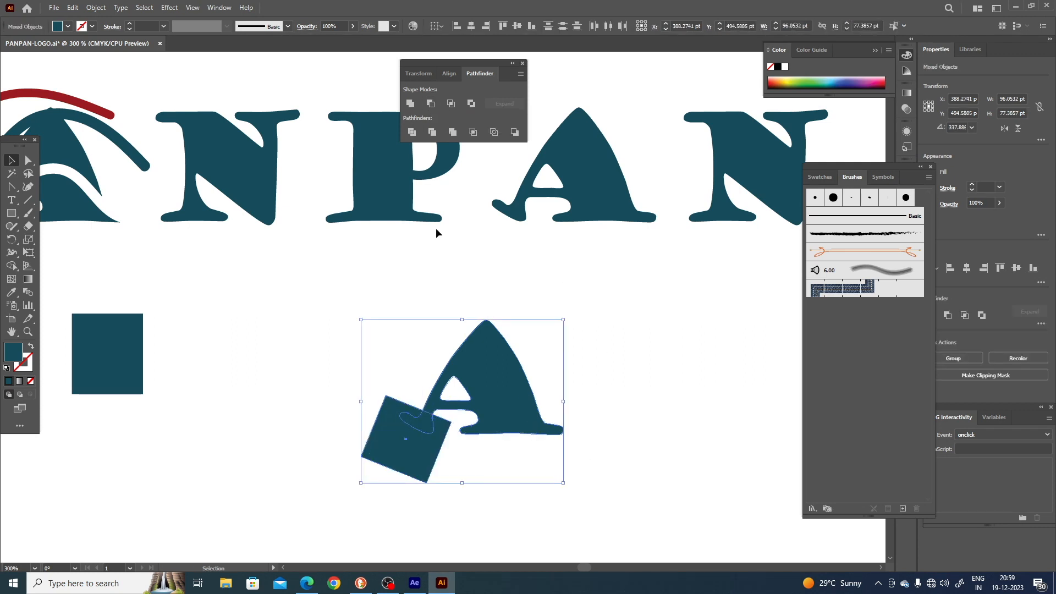
# Try Pathfinder's Intersect and Exclude on the rotated rectangle and the duplicated A, undoing each.
pyautogui.click(451, 103)
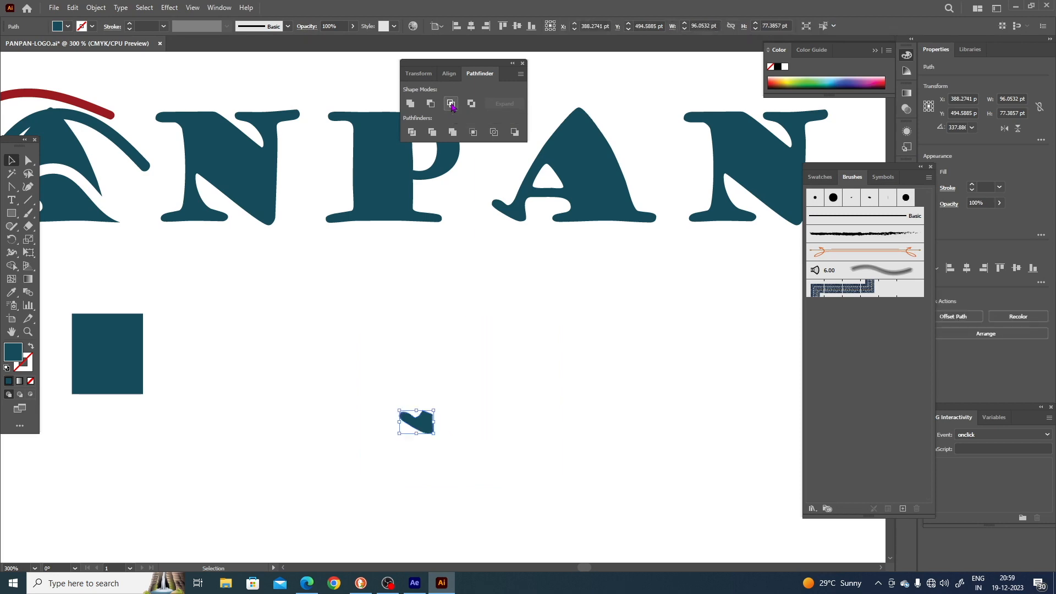
pyautogui.hotkey('ctrl', 'z')
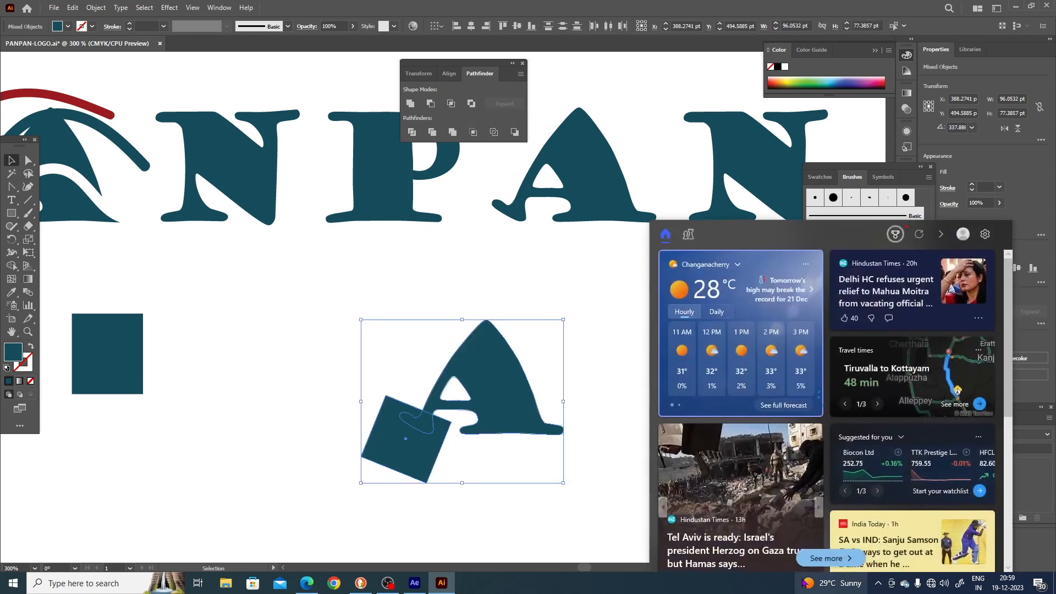
pyautogui.click(471, 103)
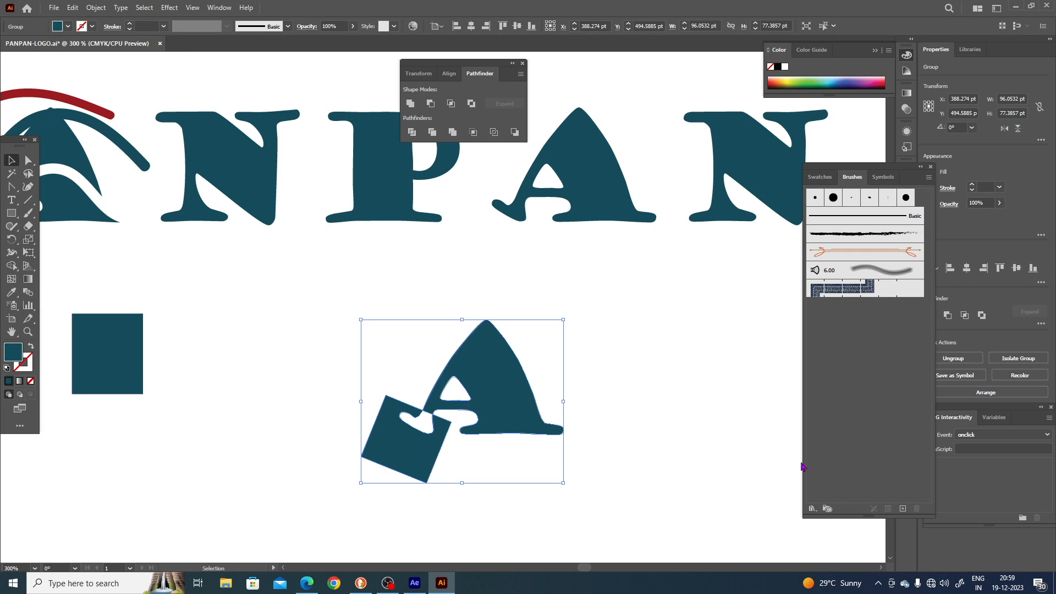
pyautogui.hotkey('ctrl', 'z')
# Divide the duplicated A and the rotated rectangle with Pathfinder and ungroup the resulting pieces.
pyautogui.hotkey('ctrl', 'g')
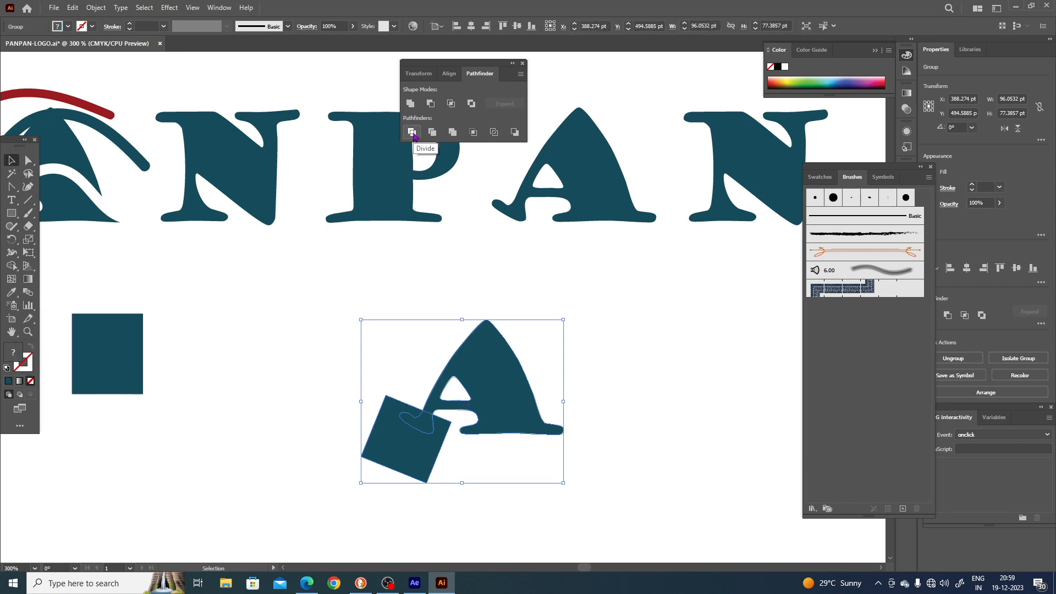
pyautogui.click(541, 489)
pyautogui.click(422, 467)
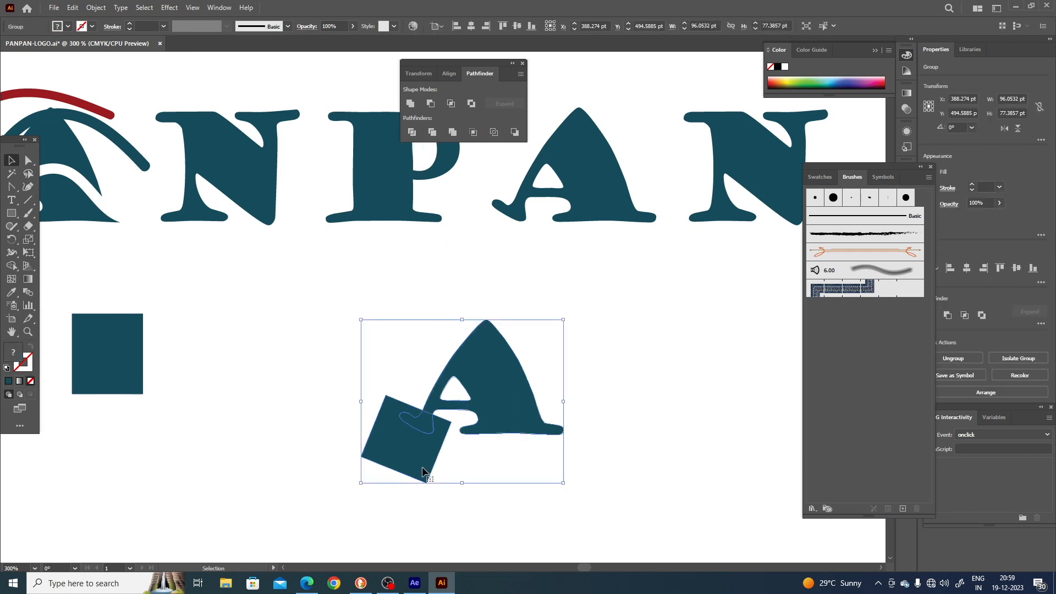
pyautogui.rightClick(422, 468)
pyautogui.click(456, 383)
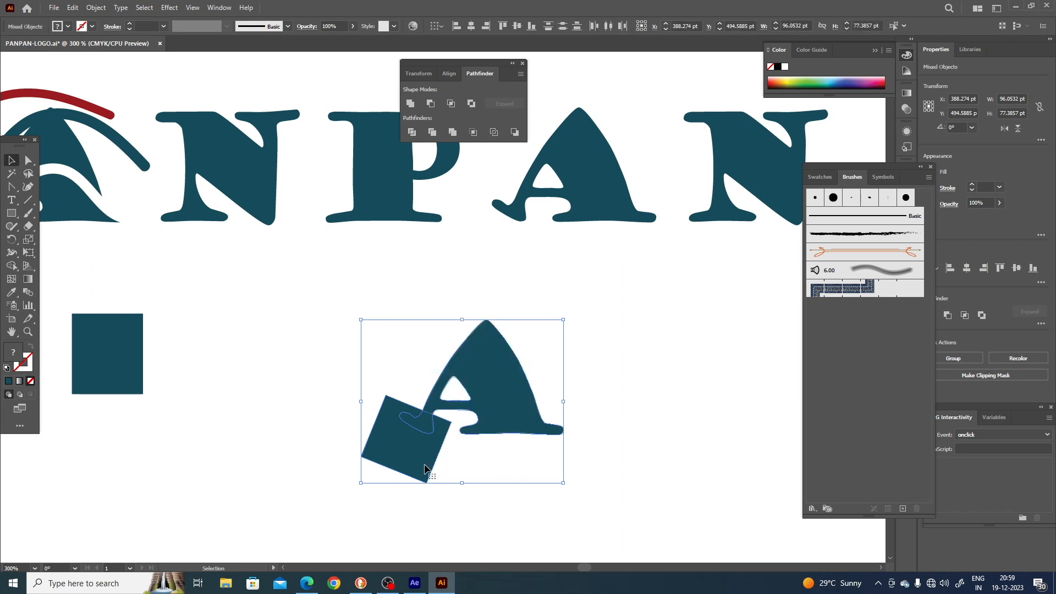
# Delete the leftover rectangle piece around the A's lower-left foot.
pyautogui.click(463, 504)
pyautogui.click(410, 472)
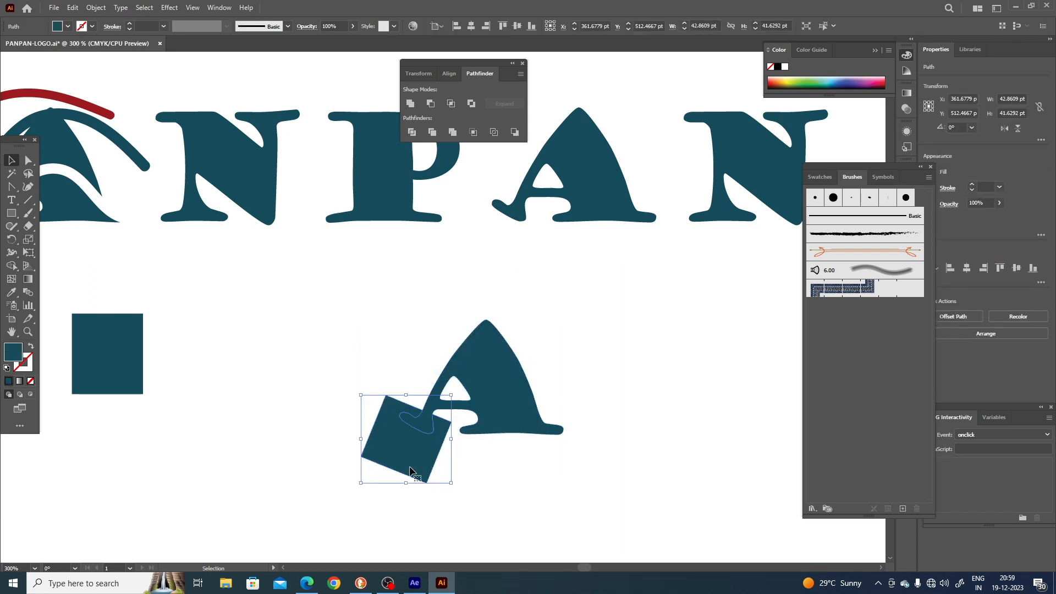
pyautogui.press('Delete')
# Fill the separated foot piece with orange sampled from the orange swatch, remove its stroke and deselect it.
pyautogui.click(411, 424)
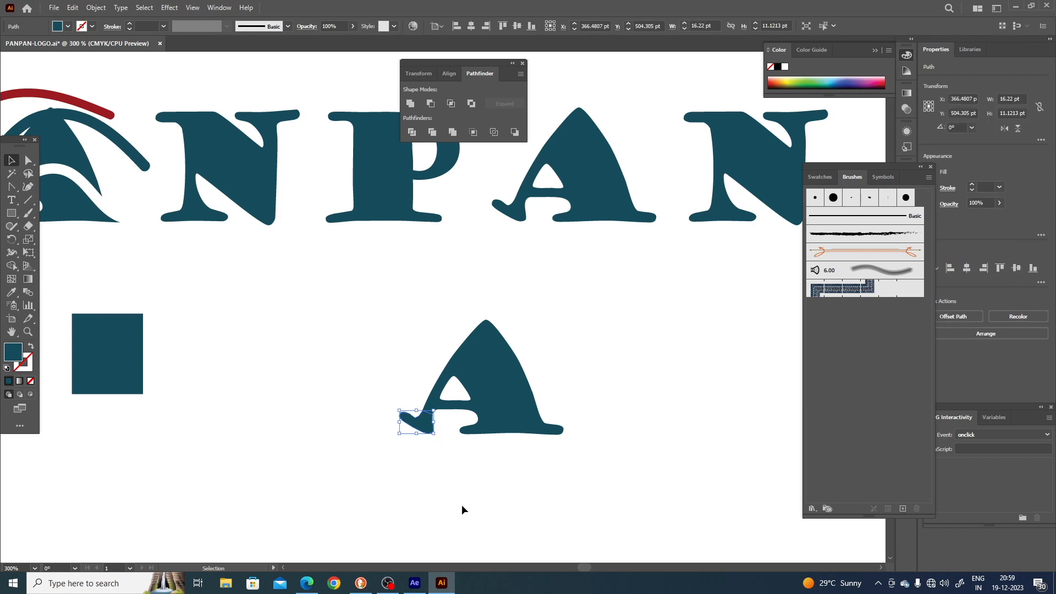
pyautogui.moveTo(253, 459); pyautogui.dragTo(401, 446)
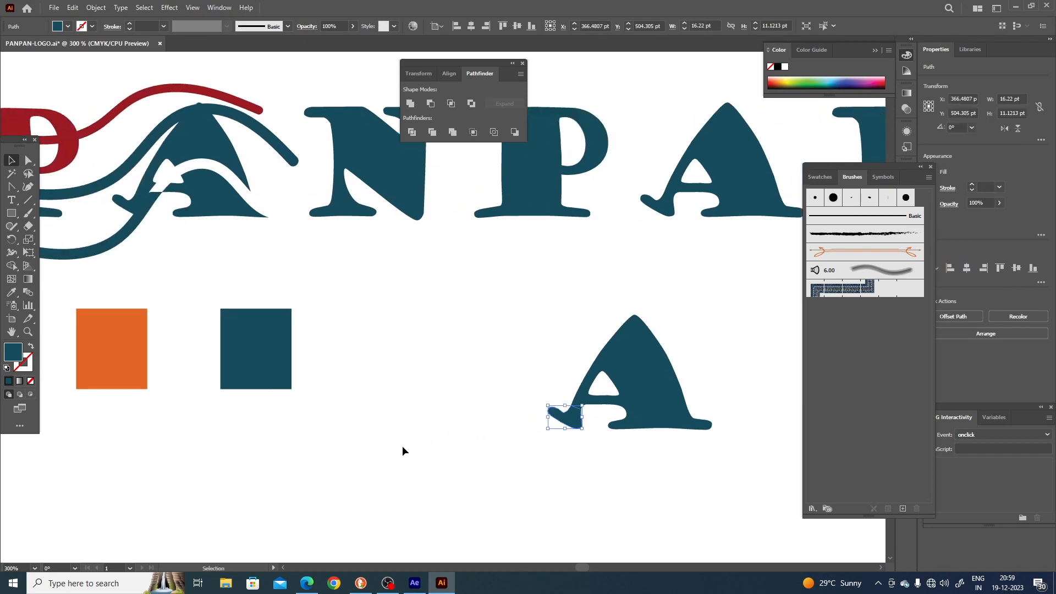
pyautogui.moveTo(281, 434); pyautogui.dragTo(442, 470)
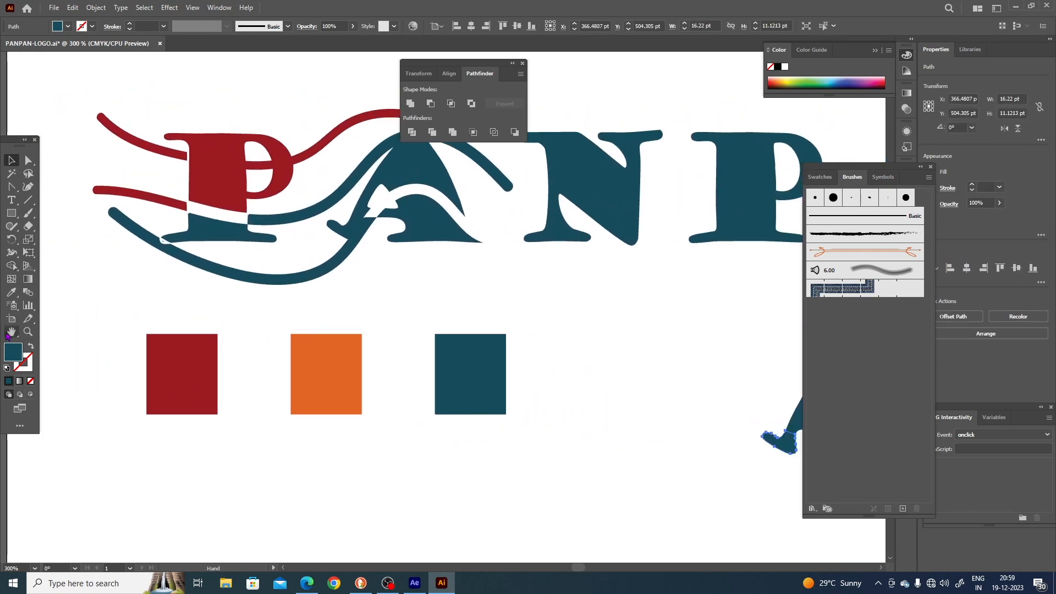
pyautogui.press('i')
pyautogui.click(326, 373)
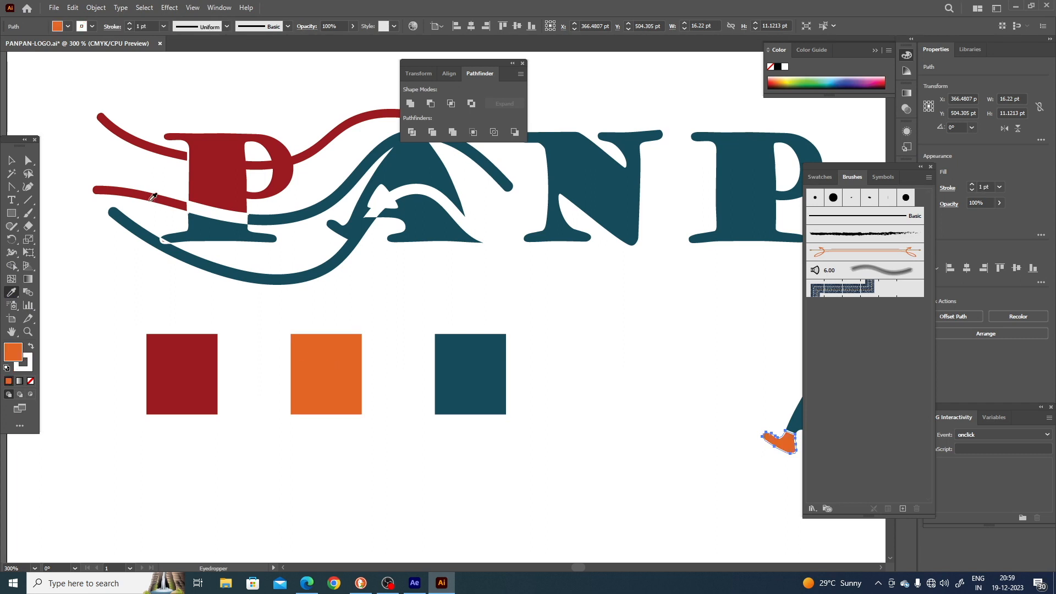
pyautogui.click(26, 364)
pyautogui.click(30, 380)
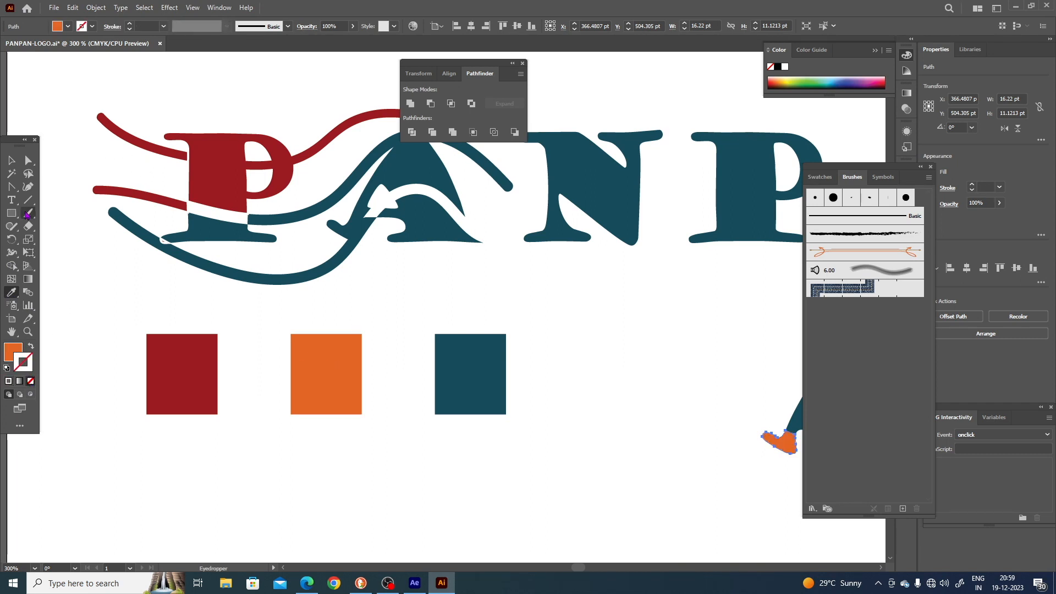
pyautogui.click(20, 164)
pyautogui.click(693, 382)
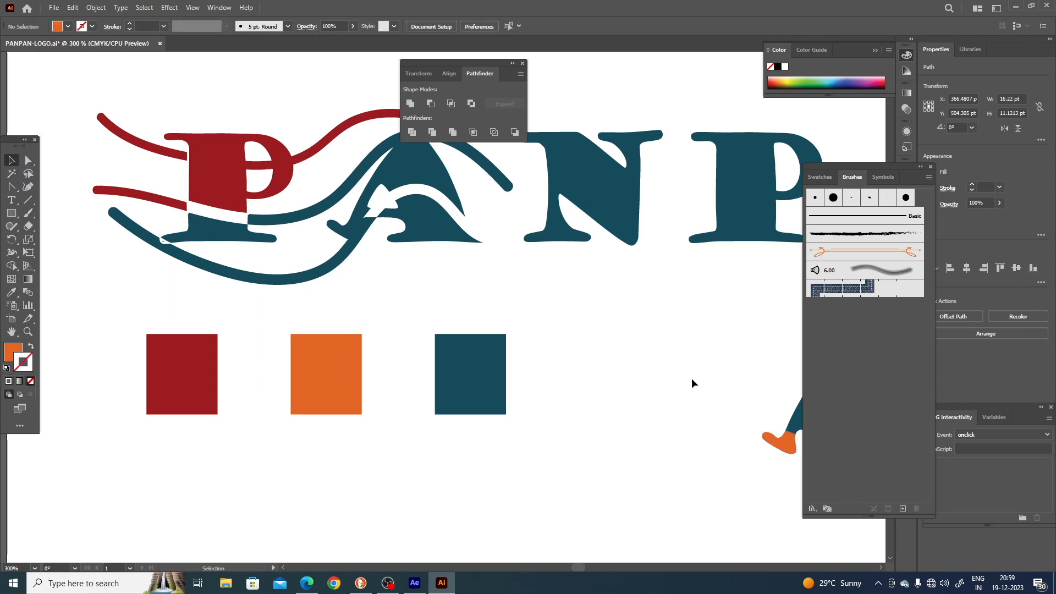
# Switch to the Edge browser, find a construction shoe drawing in Bing images and copy the laced work boot picture.
pyautogui.moveTo(662, 469); pyautogui.dragTo(446, 426)
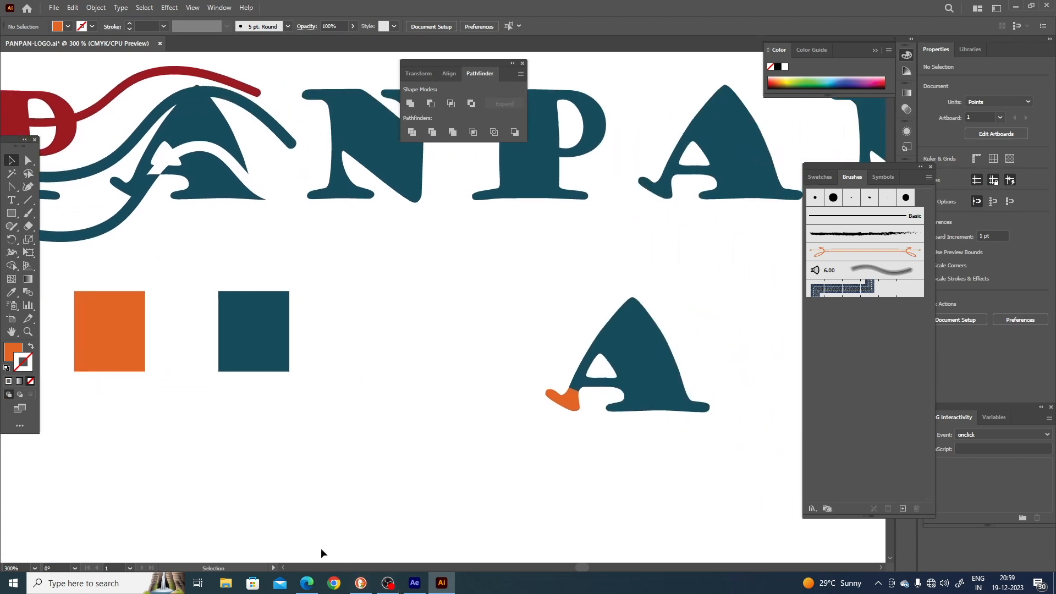
pyautogui.moveTo(342, 514); pyautogui.dragTo(363, 496)
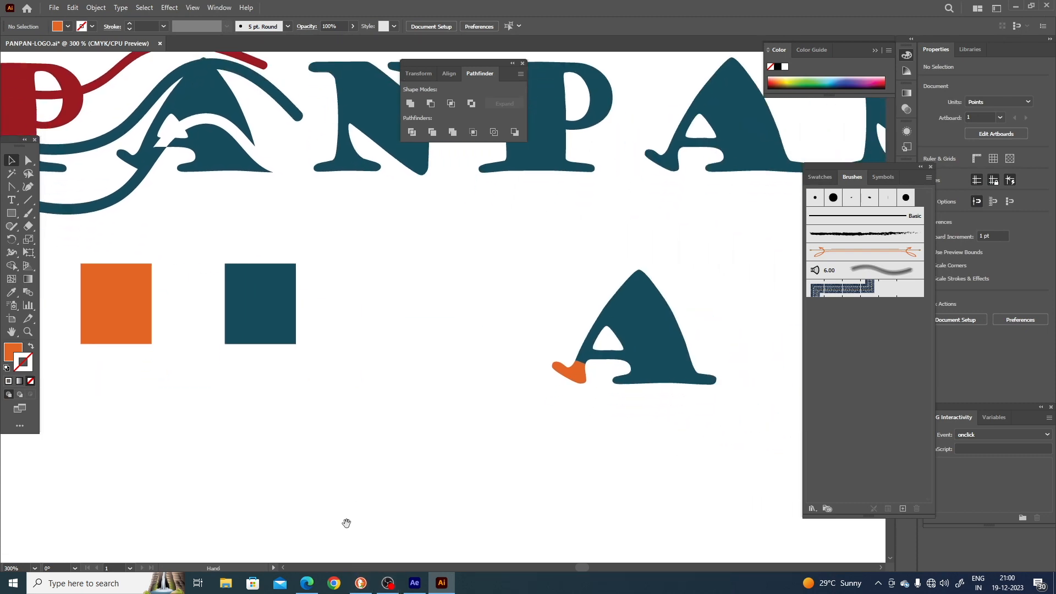
pyautogui.click(307, 582)
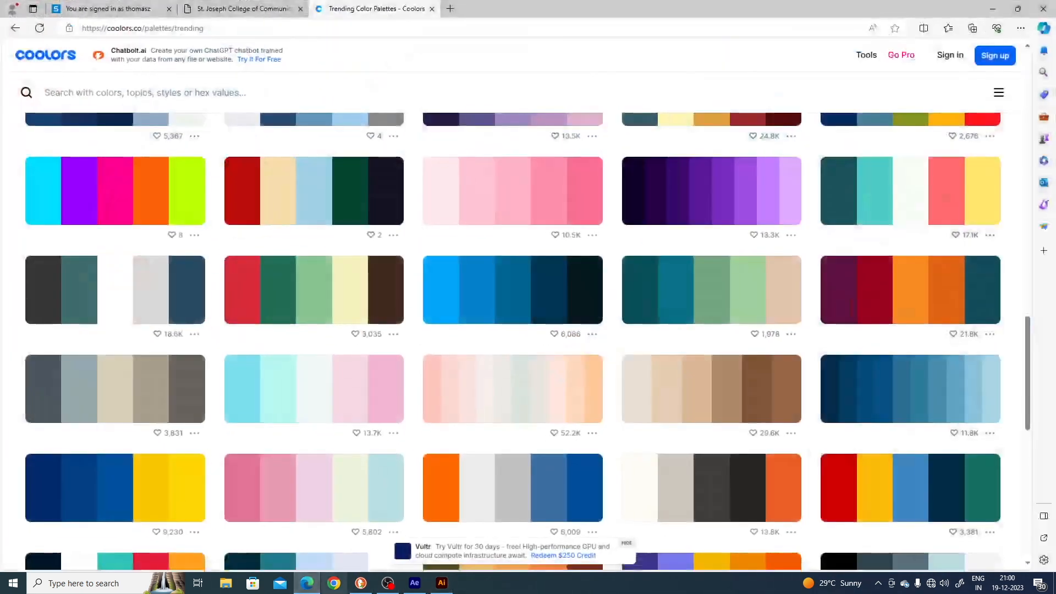
pyautogui.click(451, 9)
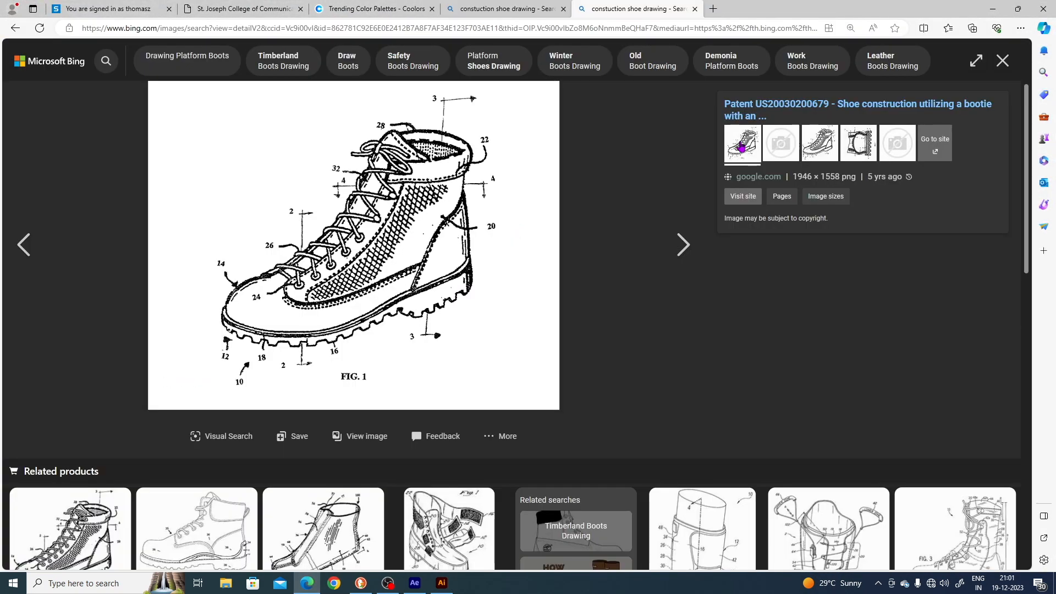
pyautogui.rightClick(383, 282)
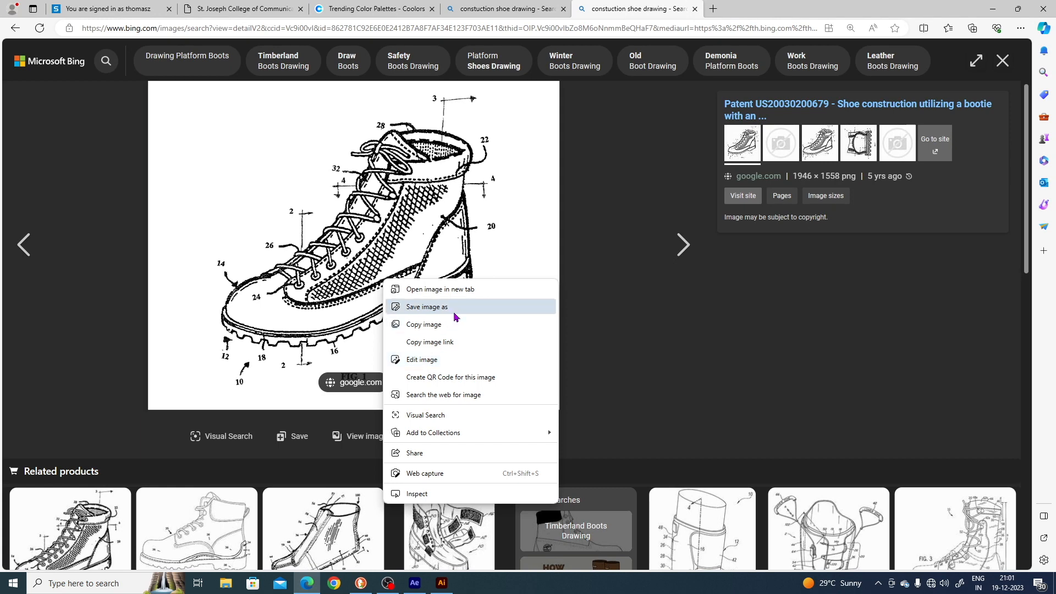
pyautogui.click(455, 326)
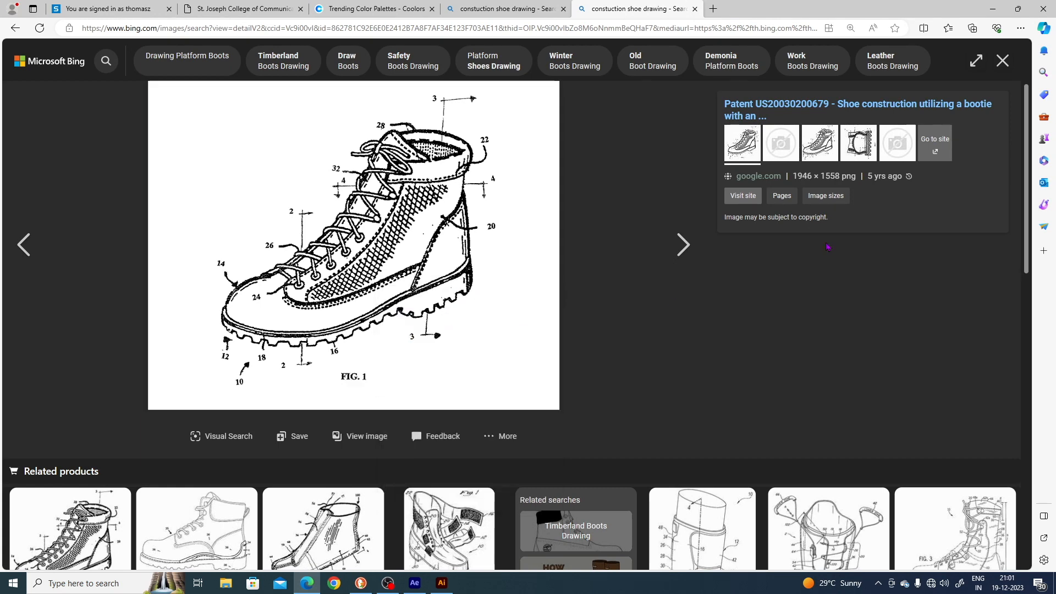
# Return to Illustrator, paste the boot picture and move it off the artboard into the empty space beside it.
pyautogui.click(993, 10)
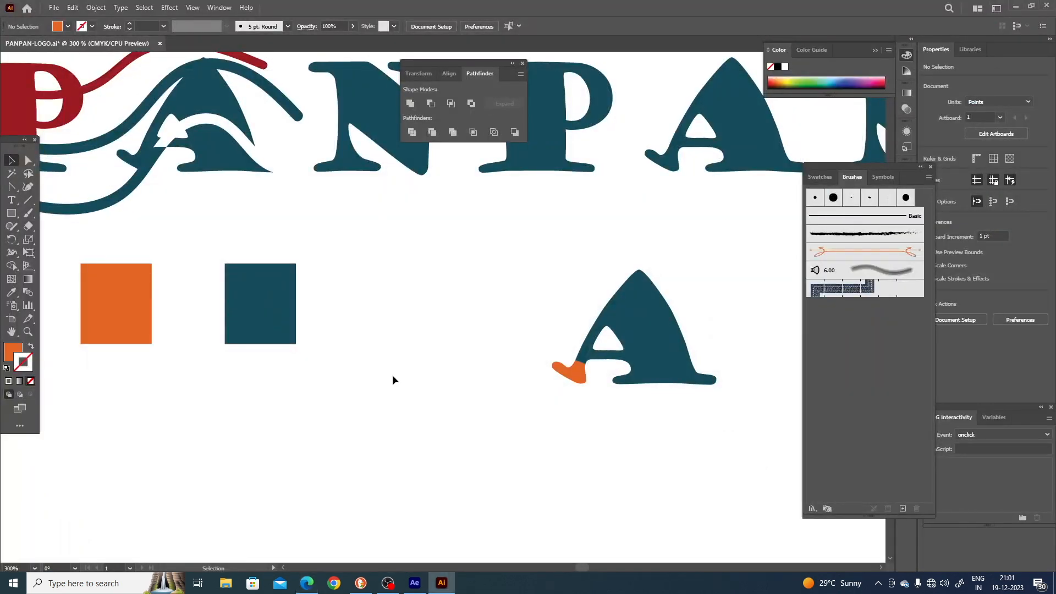
pyautogui.hotkey('ctrl', 'v')
pyautogui.hotkey('ctrl', '-')
pyautogui.hotkey('ctrl', '-')
pyautogui.hotkey('ctrl', '-')
pyautogui.hotkey('ctrl', '-')
pyautogui.hotkey('ctrl', '-')
pyautogui.hotkey('ctrl', '-')
pyautogui.hotkey('ctrl', '-')
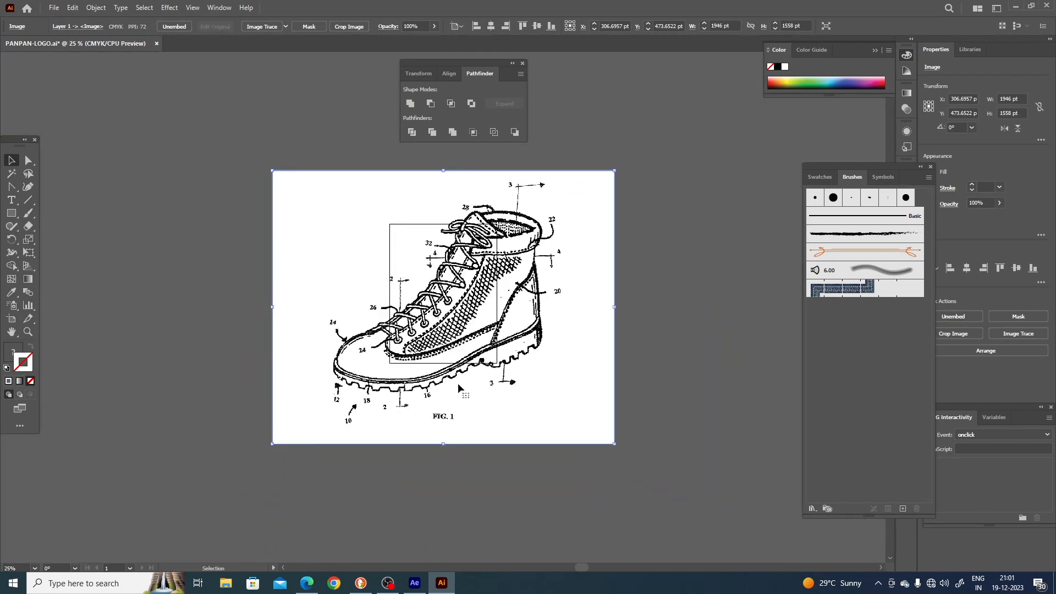
pyautogui.moveTo(506, 299); pyautogui.dragTo(164, 369)
pyautogui.press('space')
pyautogui.moveTo(499, 442); pyautogui.dragTo(715, 438)
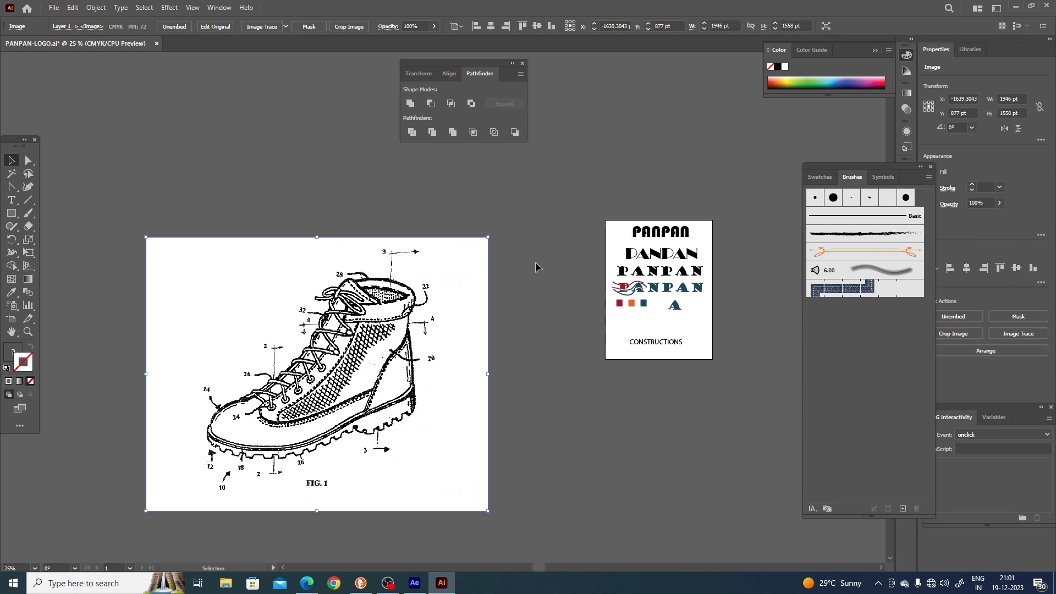
# Scale the boot picture down proportionally to about 728 by 583 pt and place it closer to the artboard.
pyautogui.moveTo(489, 237); pyautogui.dragTo(325, 365)
pyautogui.moveTo(213, 435); pyautogui.dragTo(423, 323)
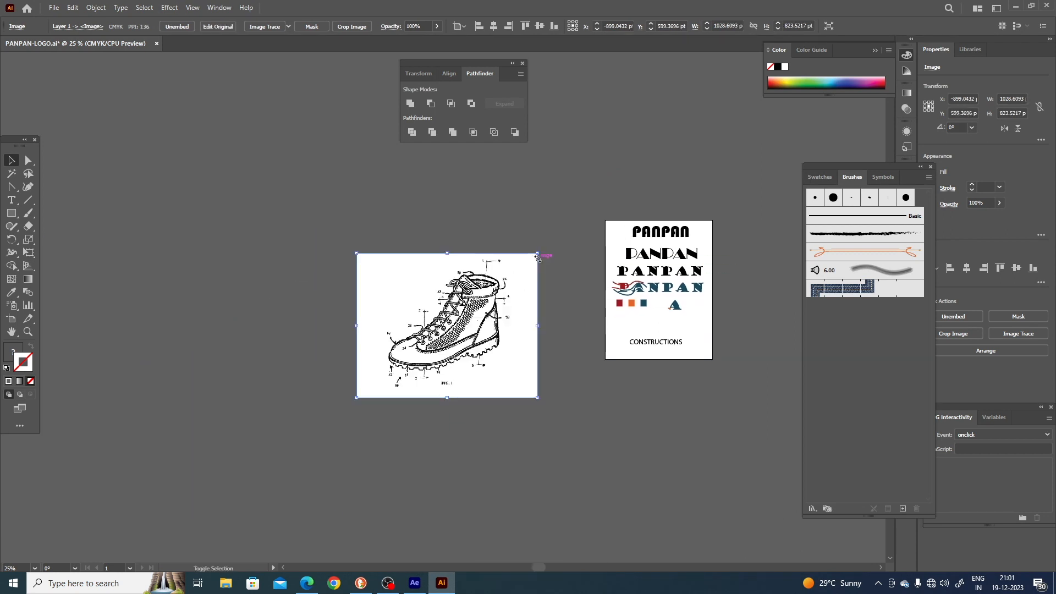
pyautogui.moveTo(537, 253); pyautogui.dragTo(485, 295)
pyautogui.moveTo(439, 337); pyautogui.dragTo(453, 311)
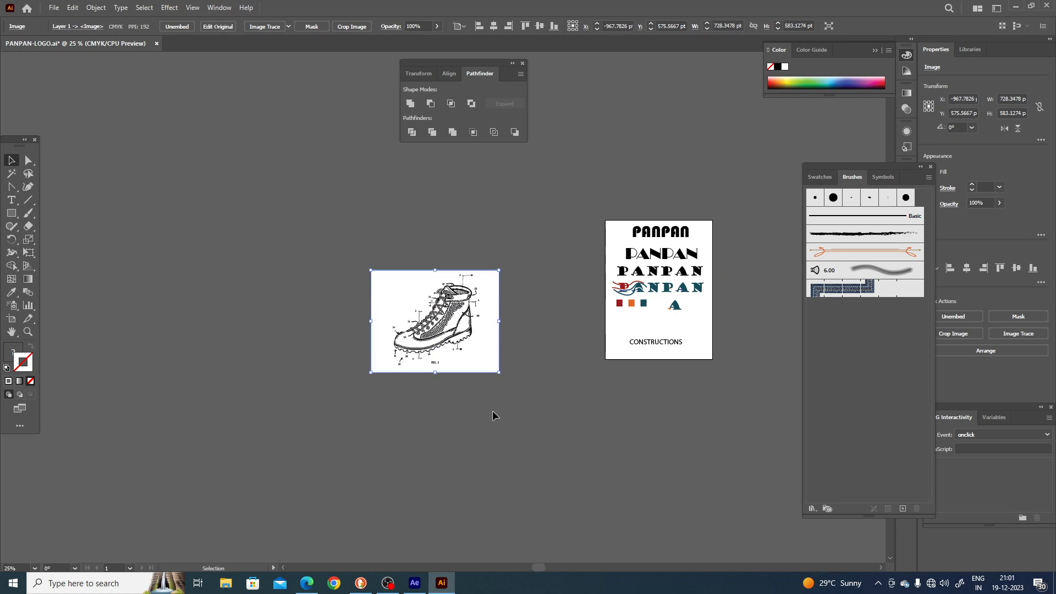
# Shift the boot picture slightly to about X -936, Y 590 pt.
pyautogui.click(493, 416)
pyautogui.hotkey('ctrl', '=')
pyautogui.hotkey('ctrl', '=')
pyautogui.hotkey('ctrl', '=')
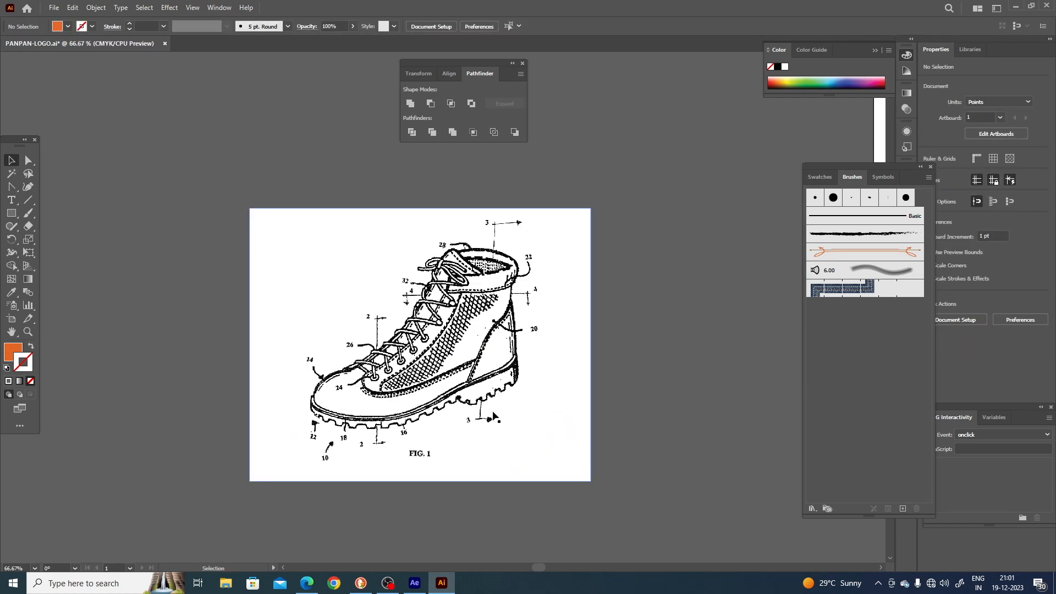
pyautogui.moveTo(520, 385); pyautogui.dragTo(491, 358)
pyautogui.click(465, 343)
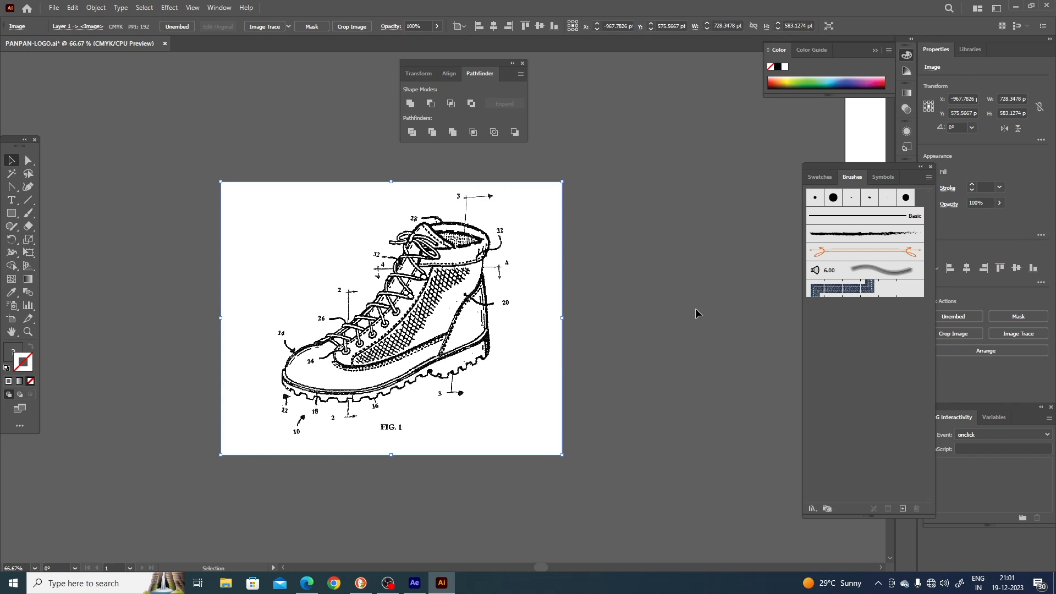
pyautogui.moveTo(469, 283); pyautogui.dragTo(483, 290)
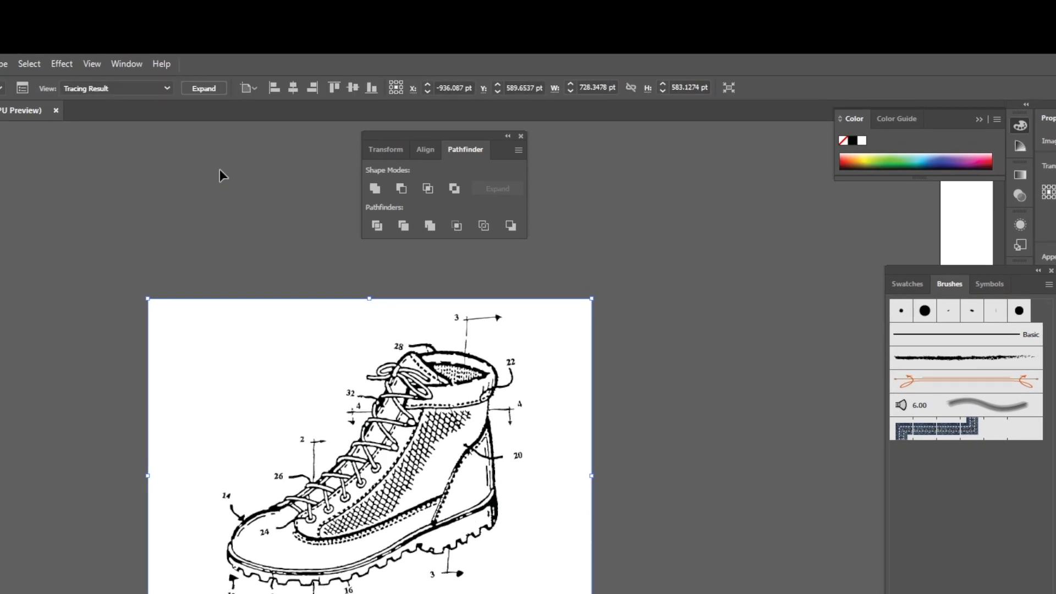
# Try to expand an Image Trace of the boot picture into editable paths, then undo the expansion and the trace.
pyautogui.click(194, 94)
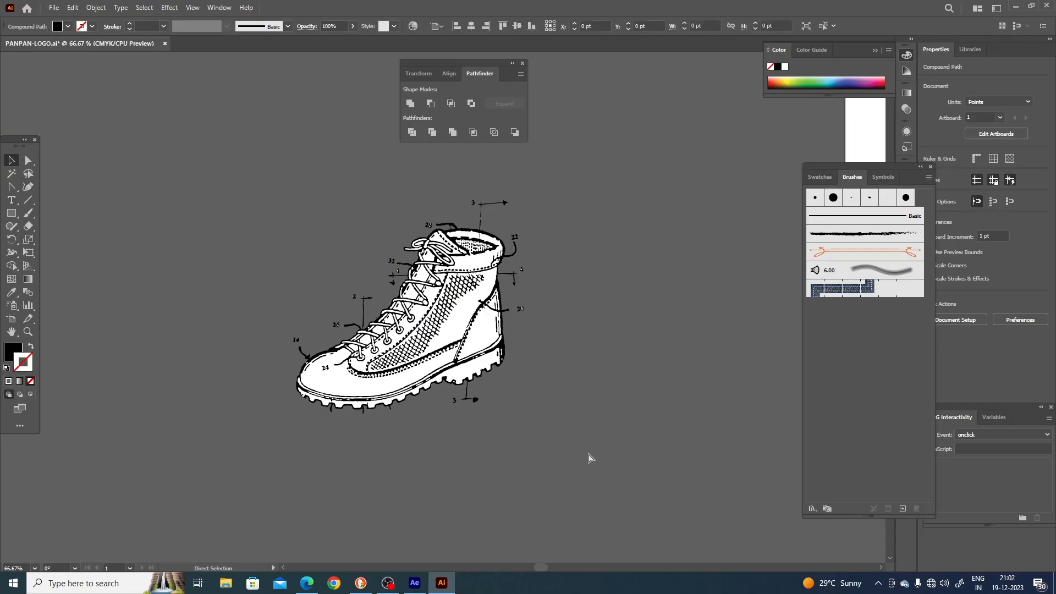
pyautogui.hotkey('ctrl', 'a')
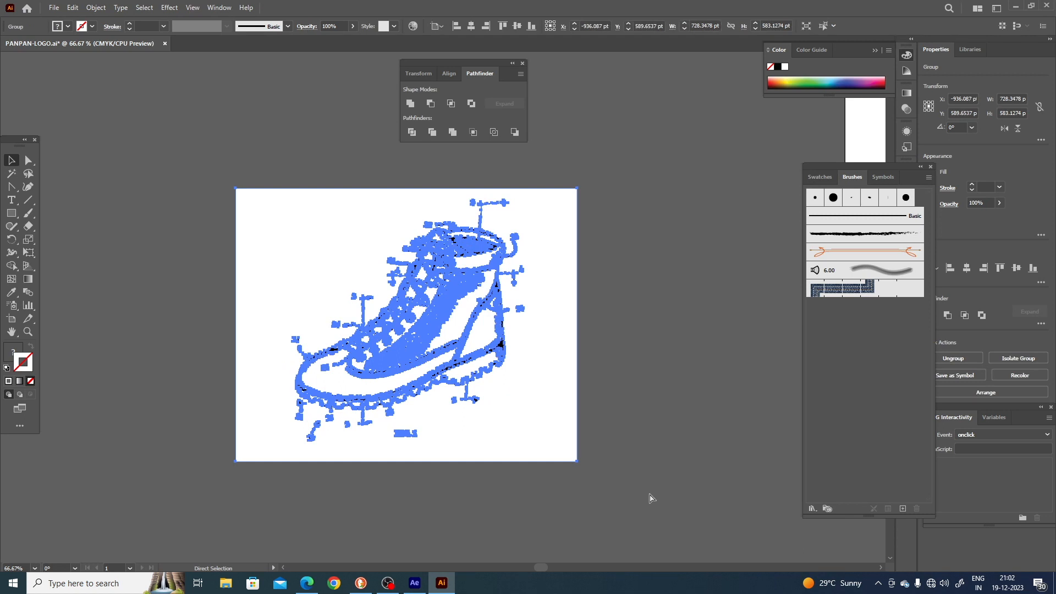
pyautogui.click(651, 498)
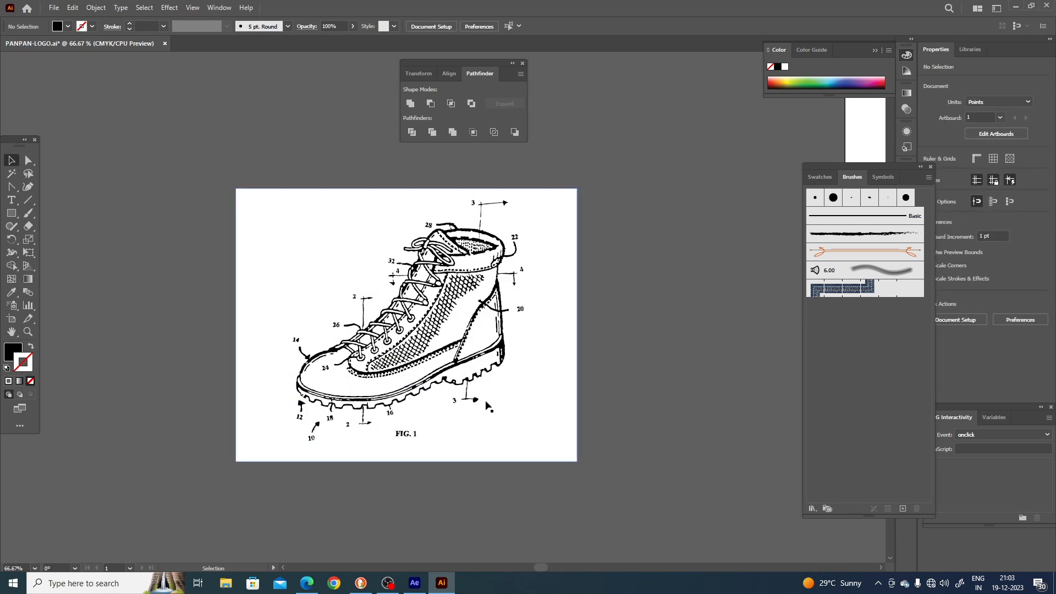
pyautogui.click(538, 430)
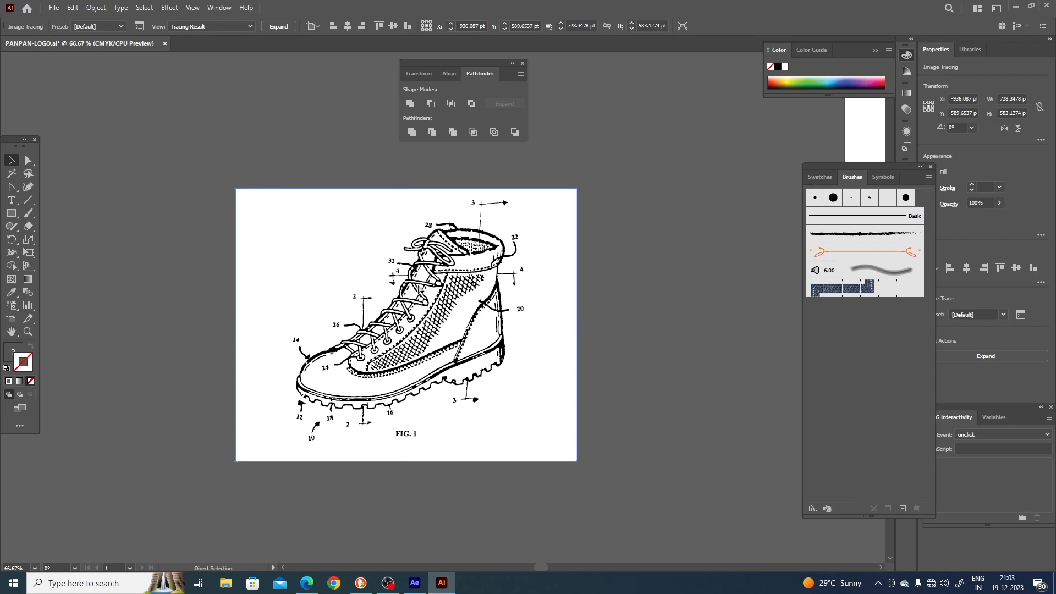
pyautogui.hotkey('ctrl', 'z')
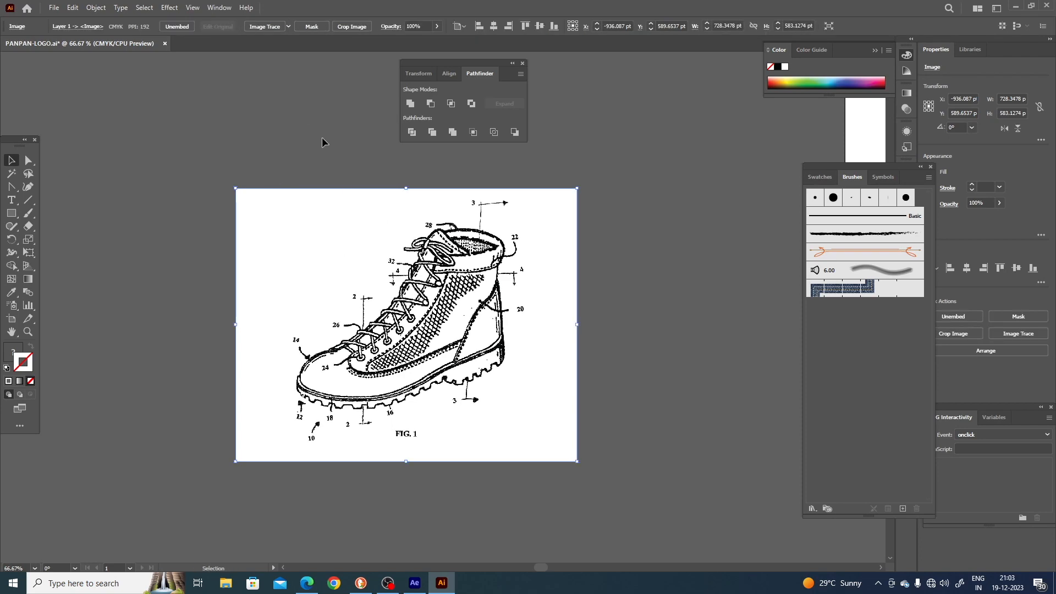
# Image Trace the boot picture with the default preset, checking it in outline view before and after tracing and returning to preview.
pyautogui.click(193, 8)
pyautogui.click(212, 19)
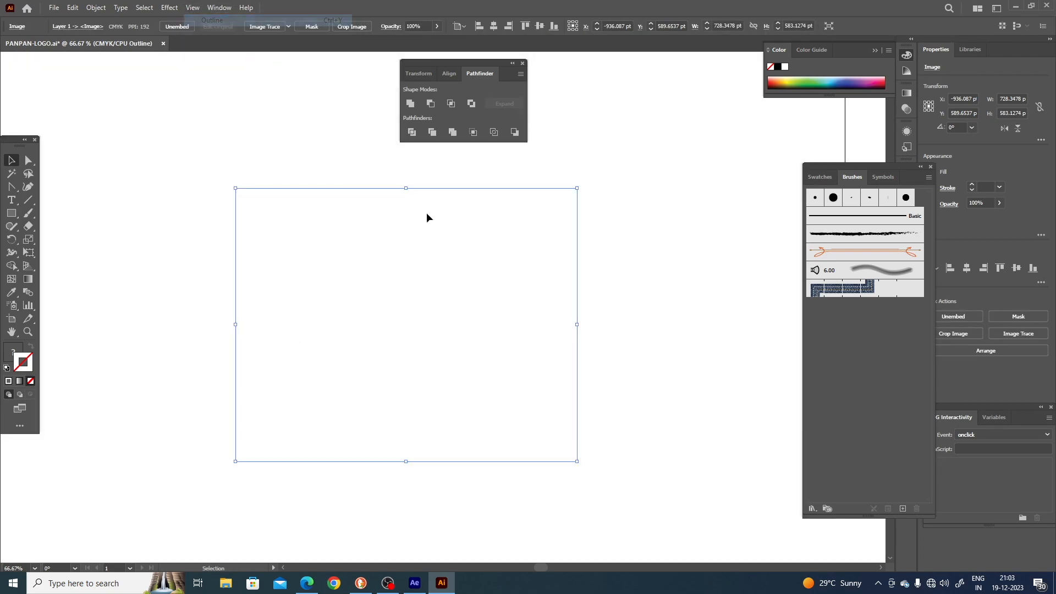
pyautogui.click(192, 8)
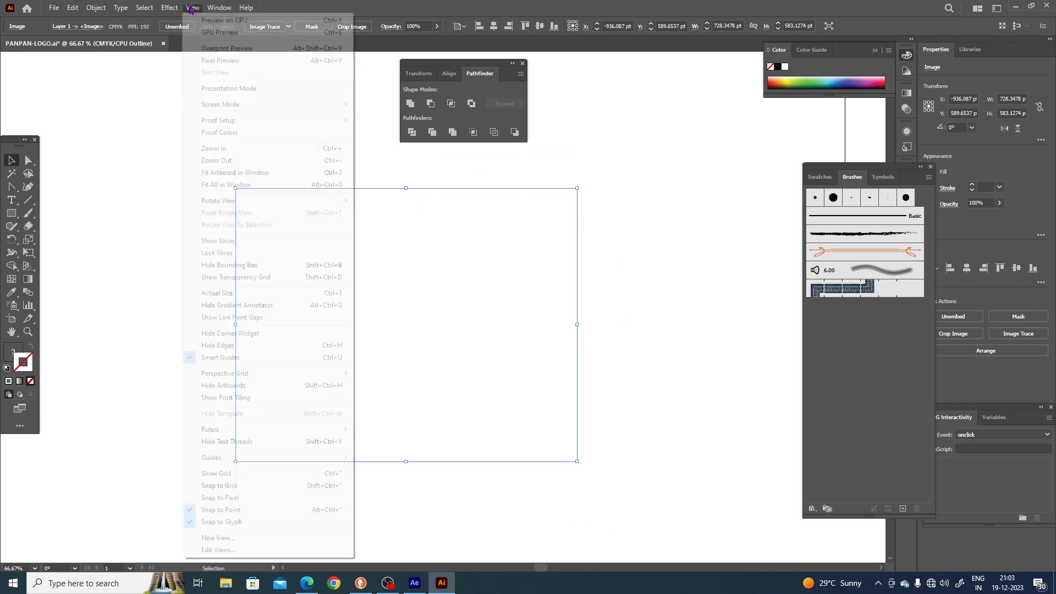
pyautogui.click(209, 19)
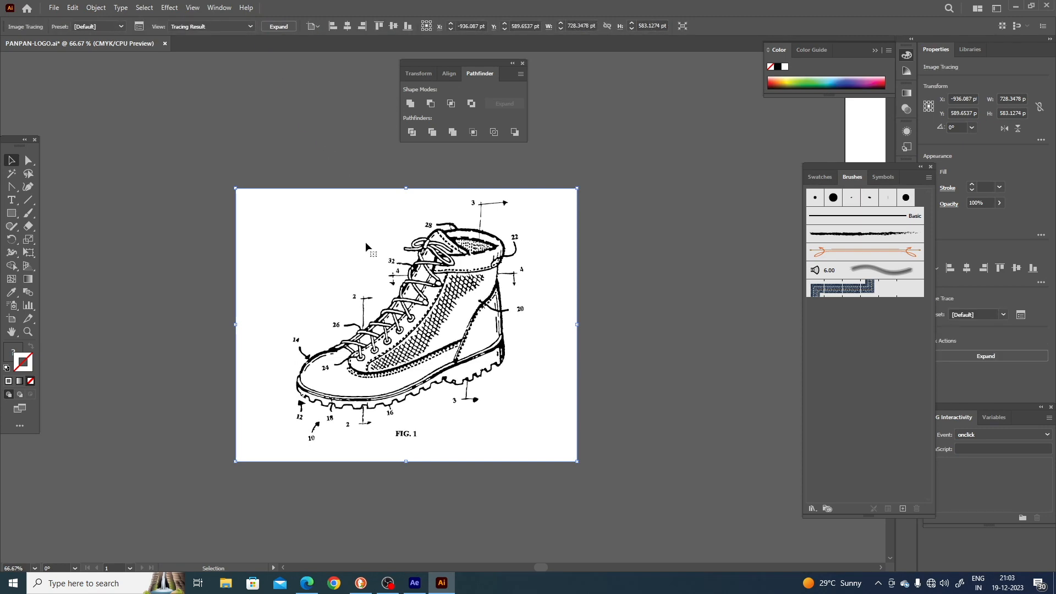
pyautogui.click(194, 8)
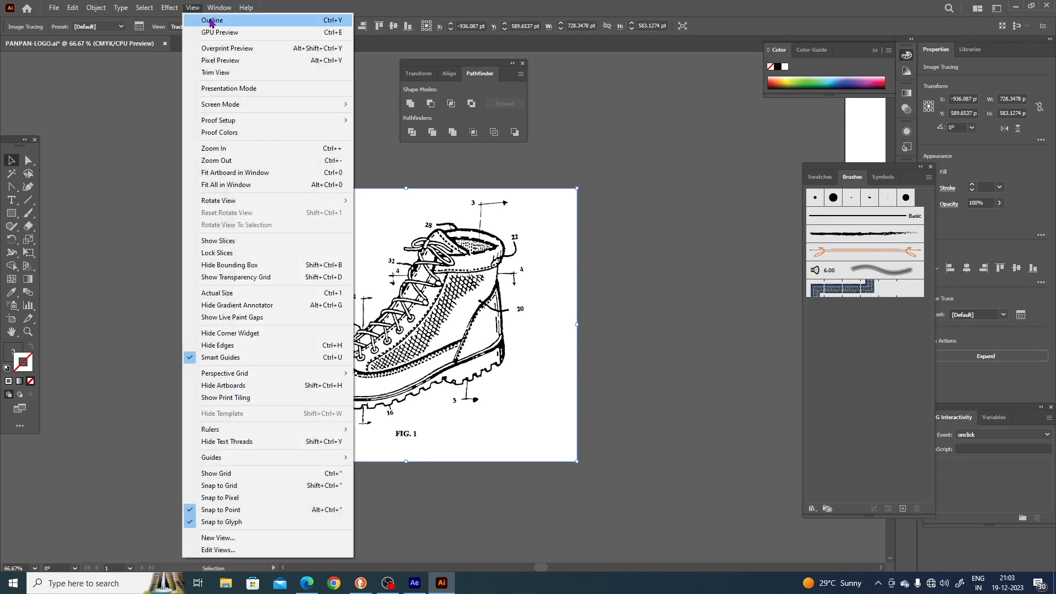
pyautogui.click(209, 18)
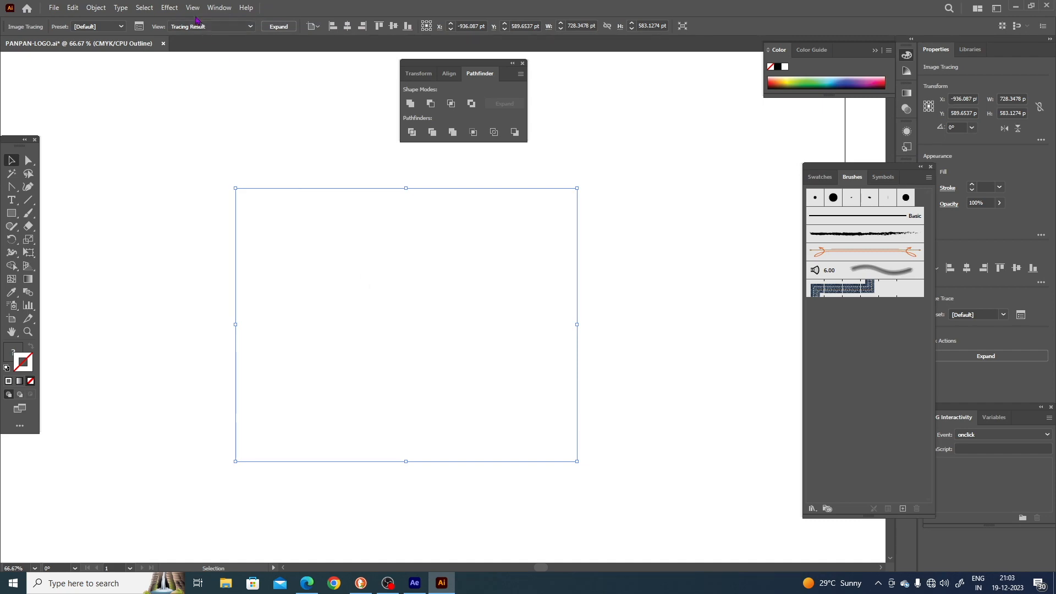
pyautogui.click(194, 8)
pyautogui.click(193, 8)
pyautogui.click(196, 8)
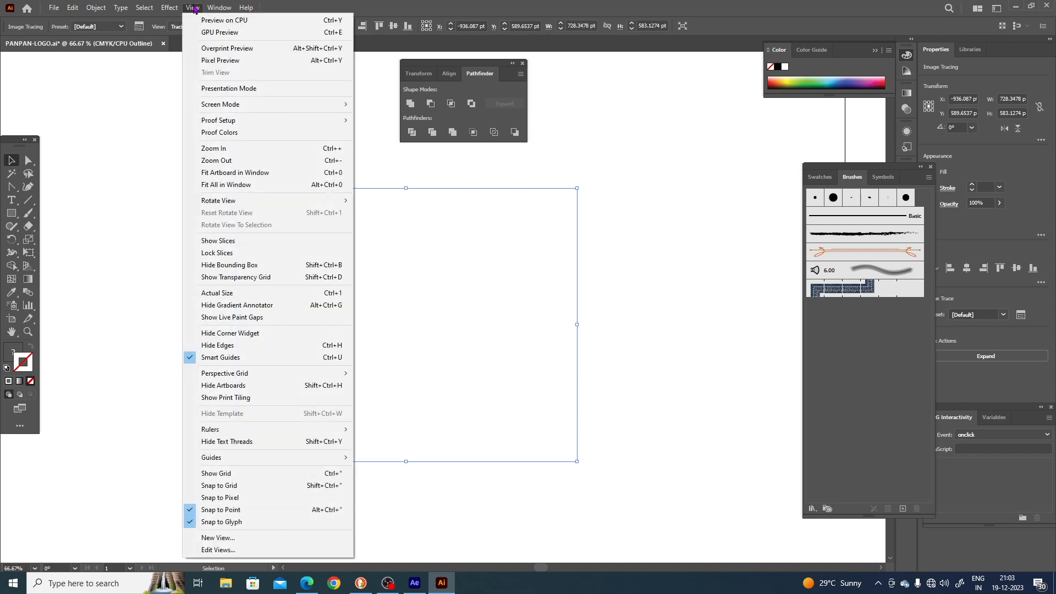
pyautogui.click(223, 20)
pyautogui.hotkey('ctrl', 'shift', 'a')
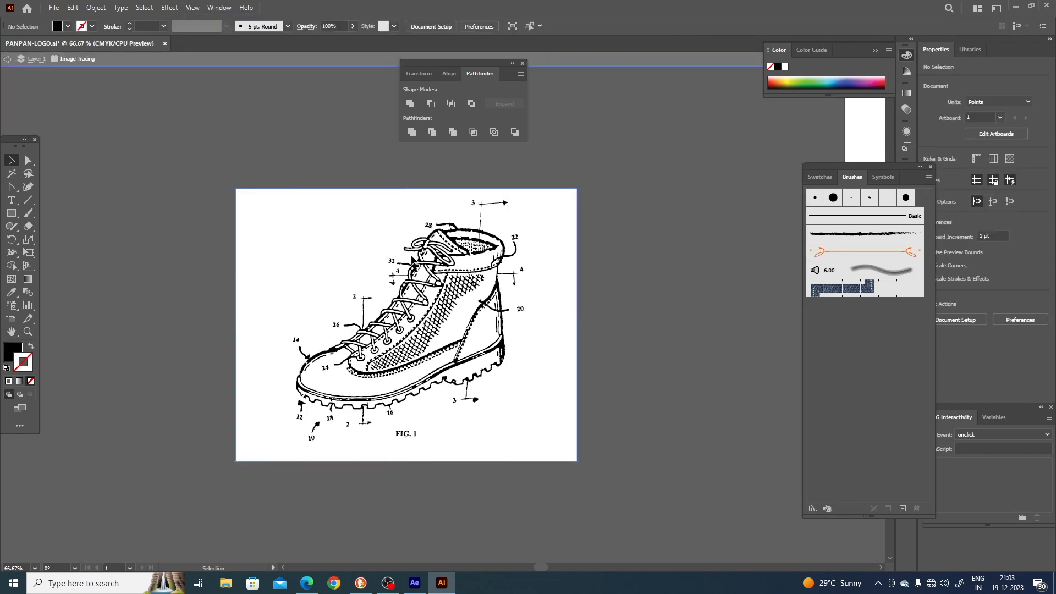
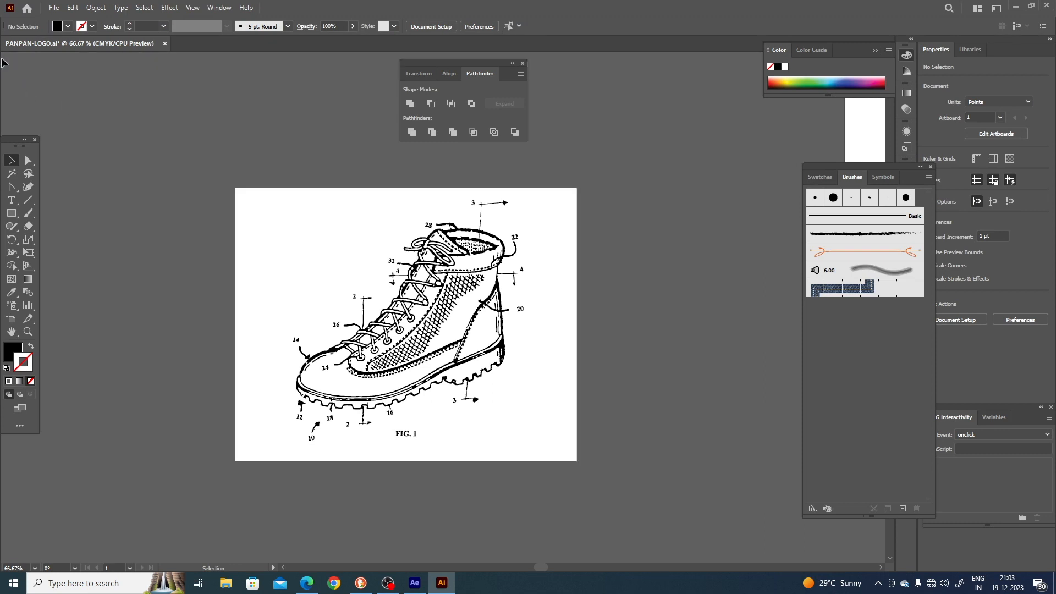
# Expand the boot tracing into editable paths and check them in outline view before returning to preview.
pyautogui.click(349, 259)
pyautogui.click(279, 26)
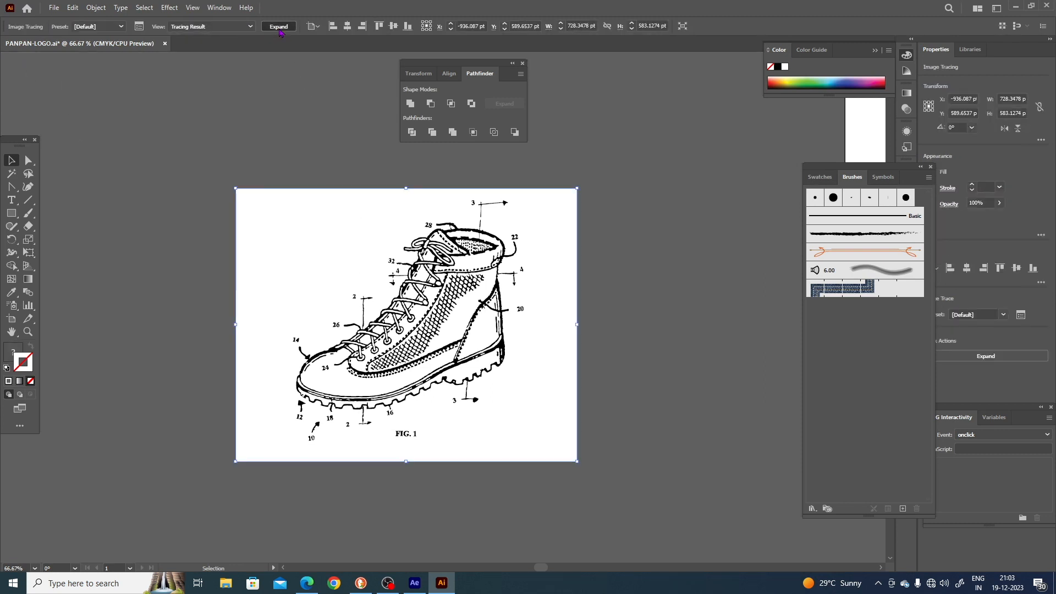
pyautogui.click(192, 7)
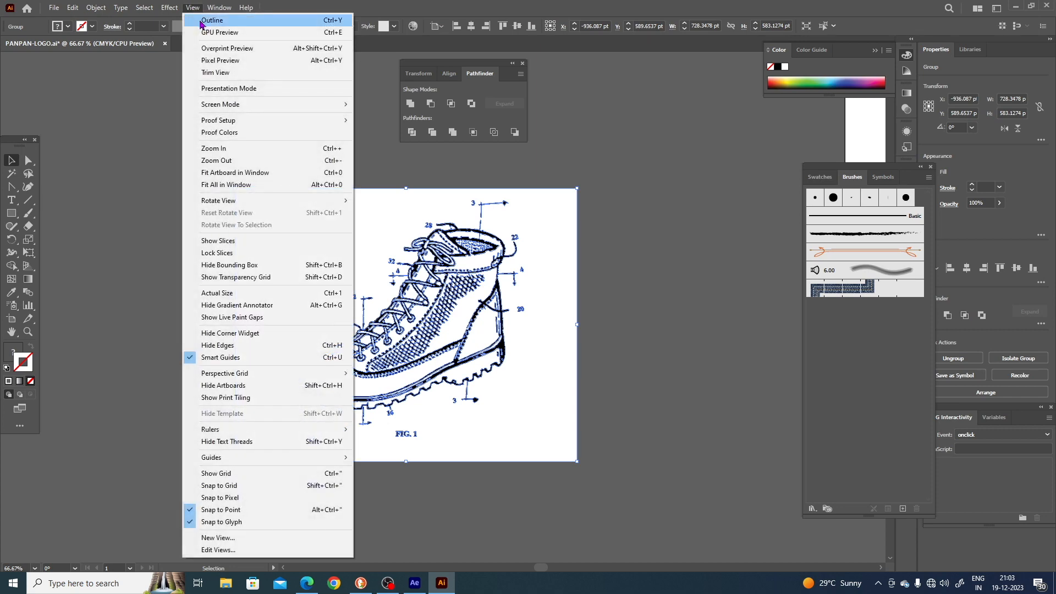
pyautogui.click(207, 19)
pyautogui.click(731, 405)
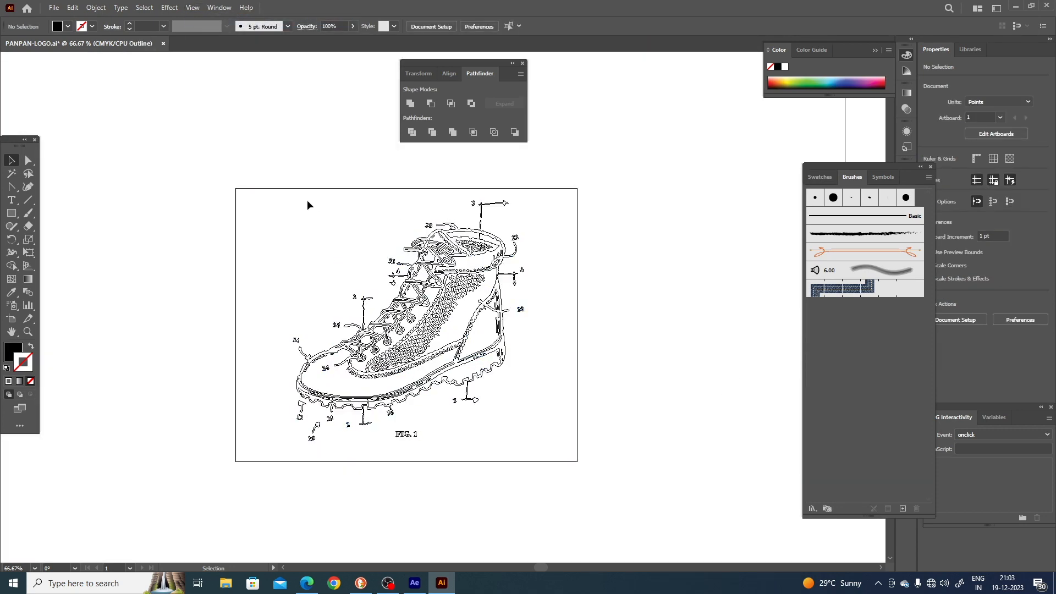
pyautogui.click(192, 7)
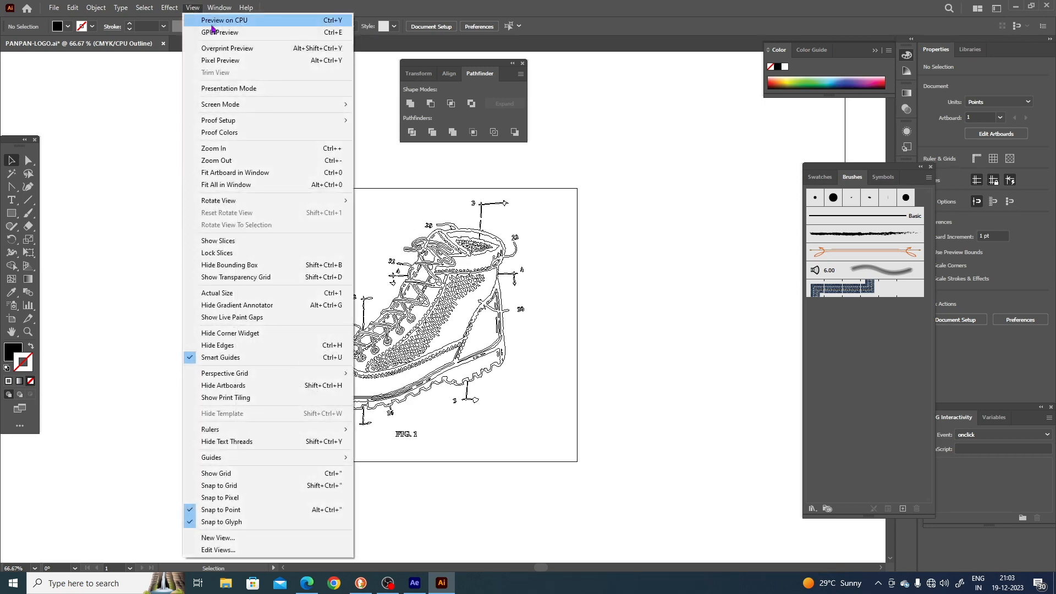
pyautogui.click(208, 19)
# Ungroup the expanded boot tracing and release the compound path of its white background.
pyautogui.click(293, 196)
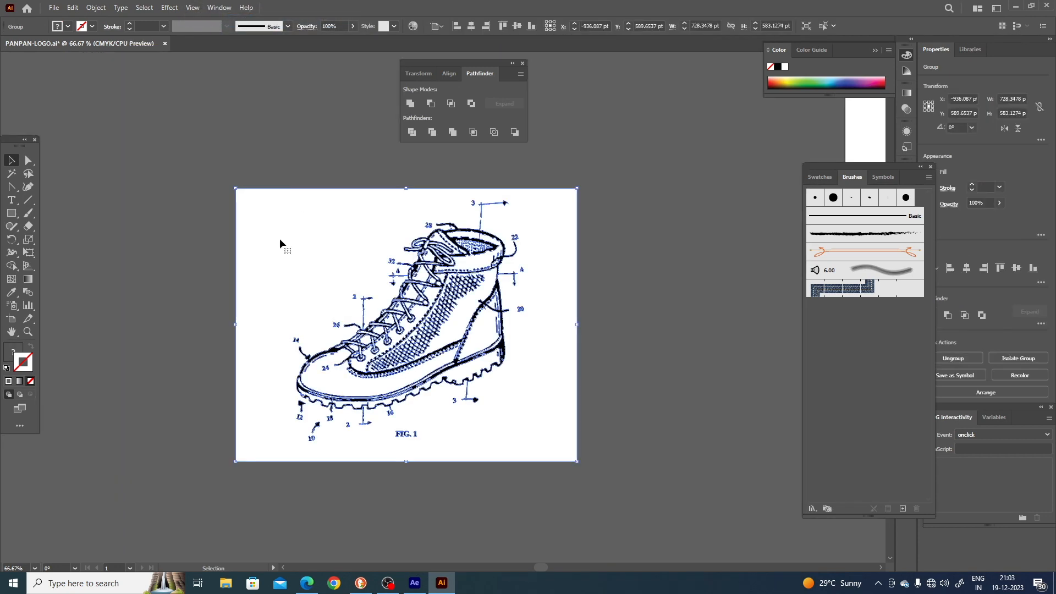
pyautogui.rightClick(321, 245)
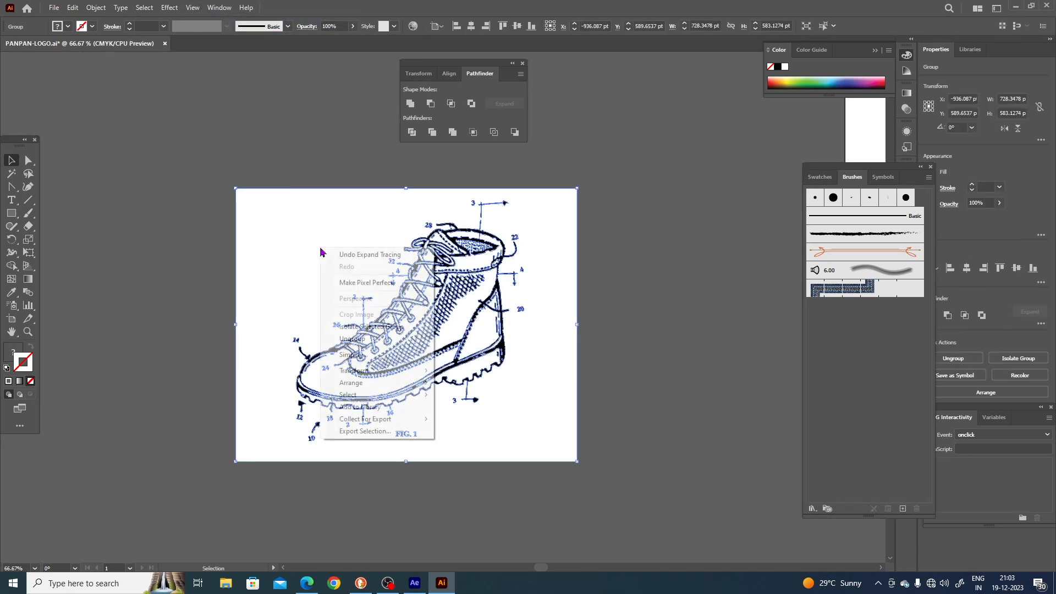
pyautogui.click(352, 337)
pyautogui.rightClick(264, 215)
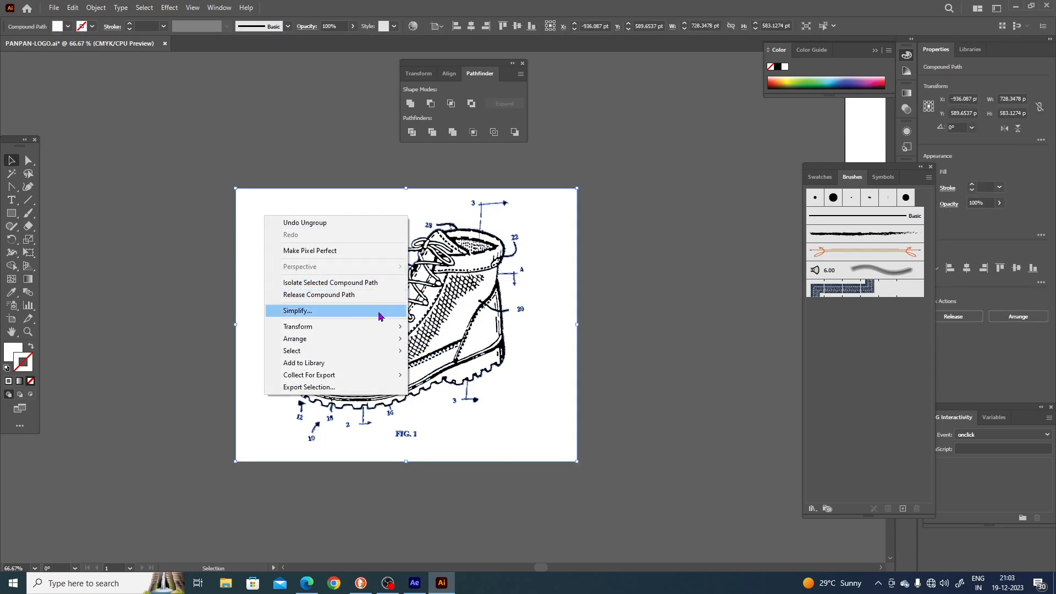
pyautogui.click(319, 295)
# Delete the white background rectangle and the section 3 arrow above the boot.
pyautogui.click(302, 235)
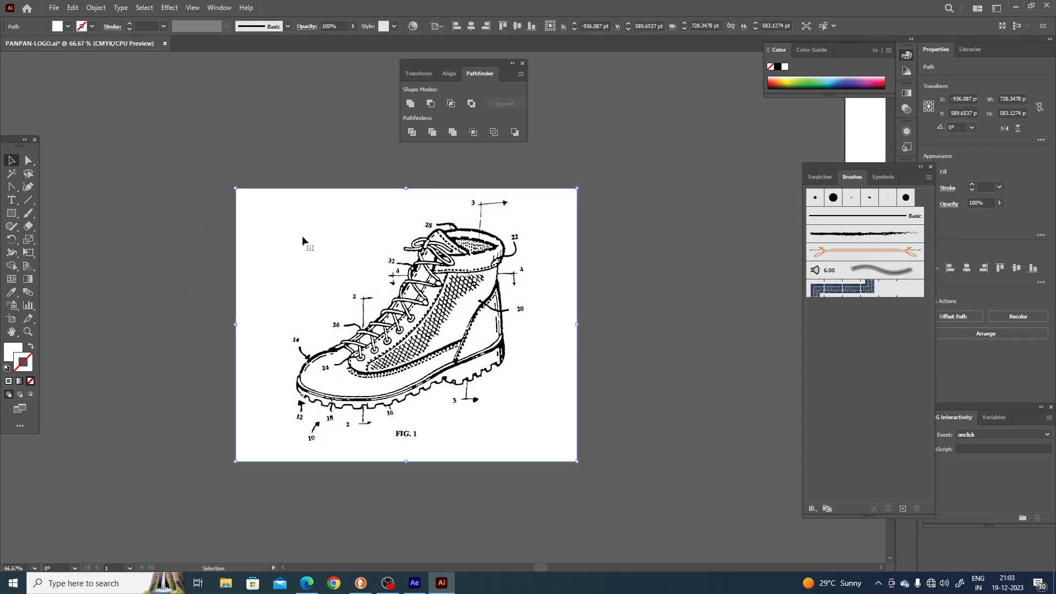
pyautogui.press('Delete')
pyautogui.moveTo(458, 186); pyautogui.dragTo(514, 213)
pyautogui.press('Delete')
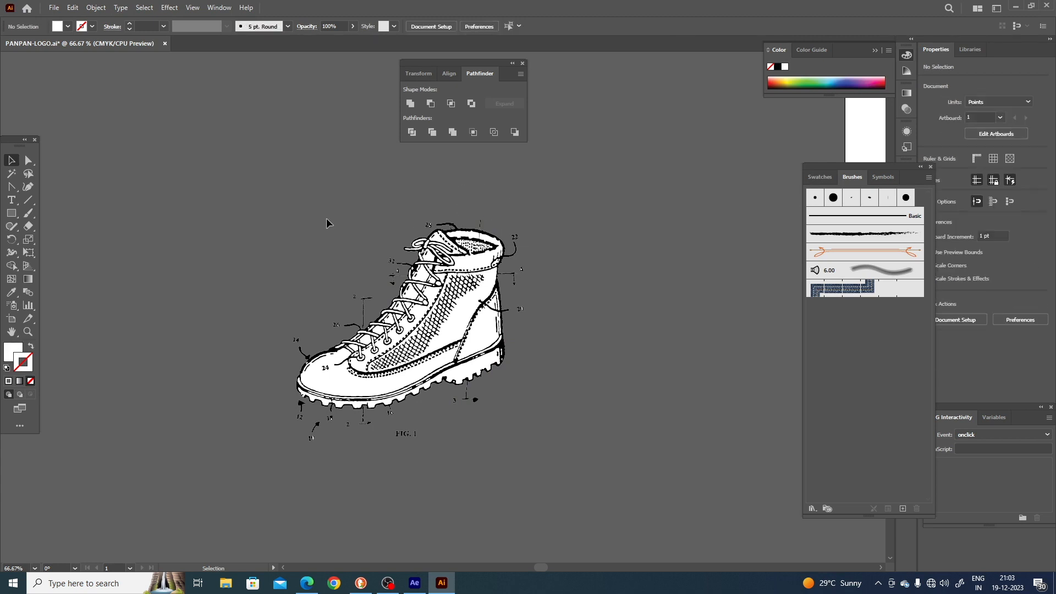
# Group the boot's pieces, leaving out the callouts and figure label beneath the sole.
pyautogui.moveTo(575, 448); pyautogui.dragTo(585, 450)
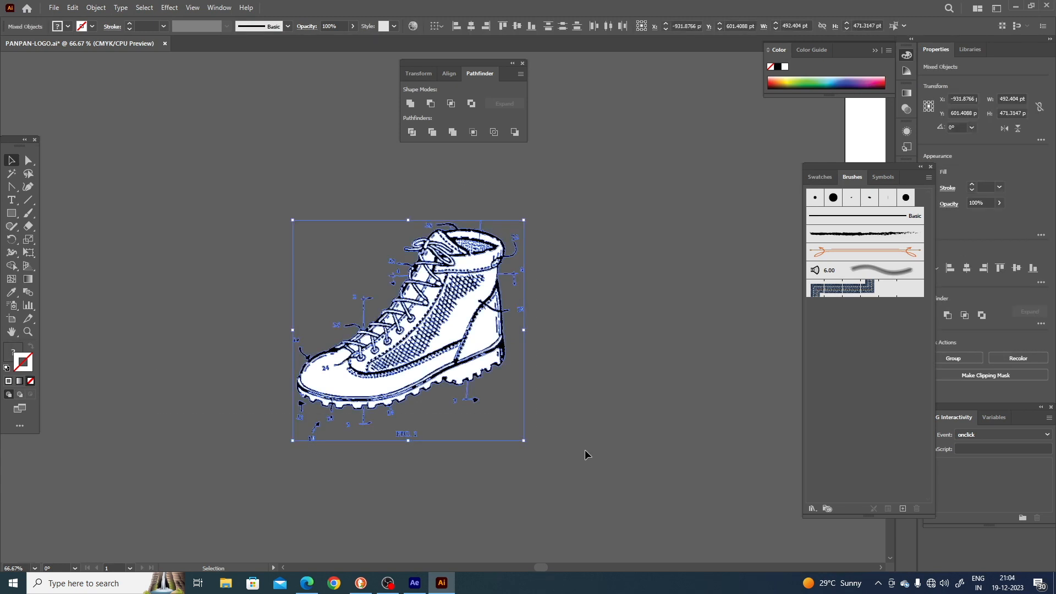
pyautogui.click(583, 430)
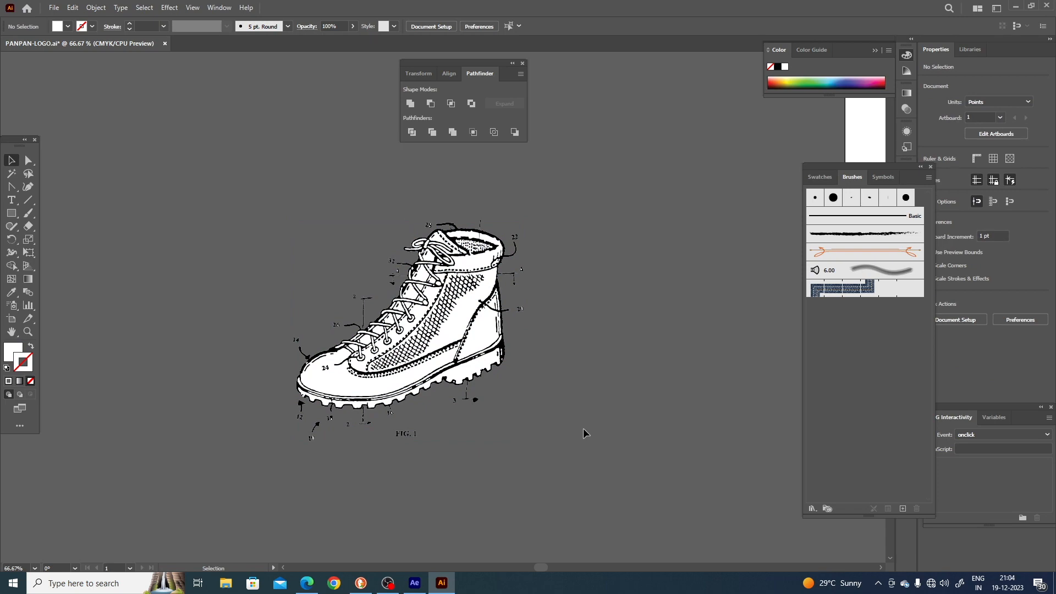
pyautogui.moveTo(172, 193); pyautogui.dragTo(569, 391)
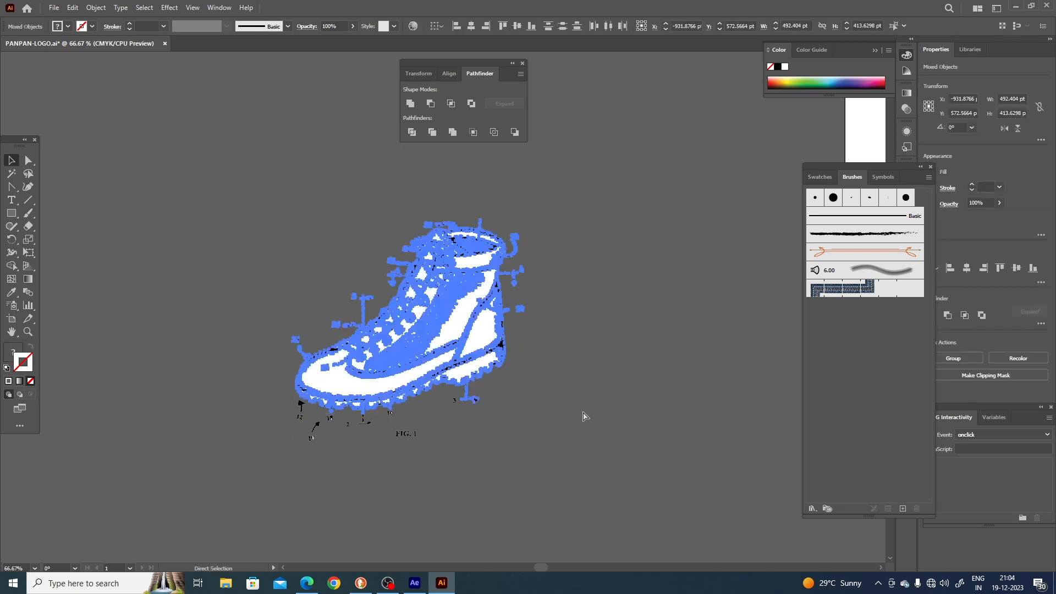
pyautogui.hotkey('ctrl', 'g')
pyautogui.click(598, 419)
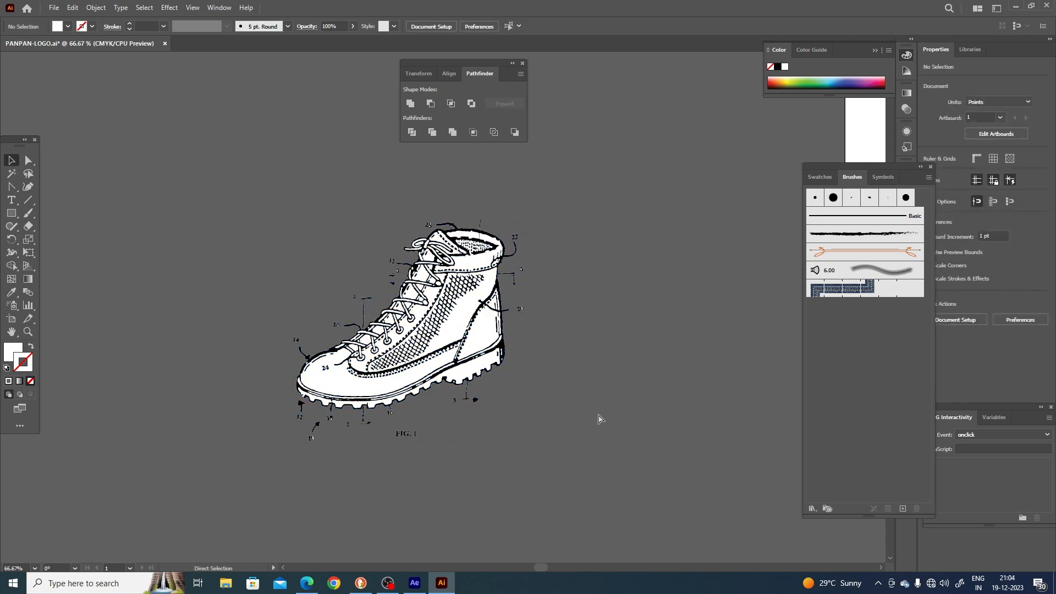
# Select a white shape in the boot's toe and extend the selection to all objects with the same fill color.
pyautogui.hotkey('ctrl', '+')
pyautogui.hotkey('ctrl', '-')
pyautogui.hotkey('ctrl', '-')
pyautogui.hotkey('ctrl', '-')
pyautogui.hotkey('ctrl', '-')
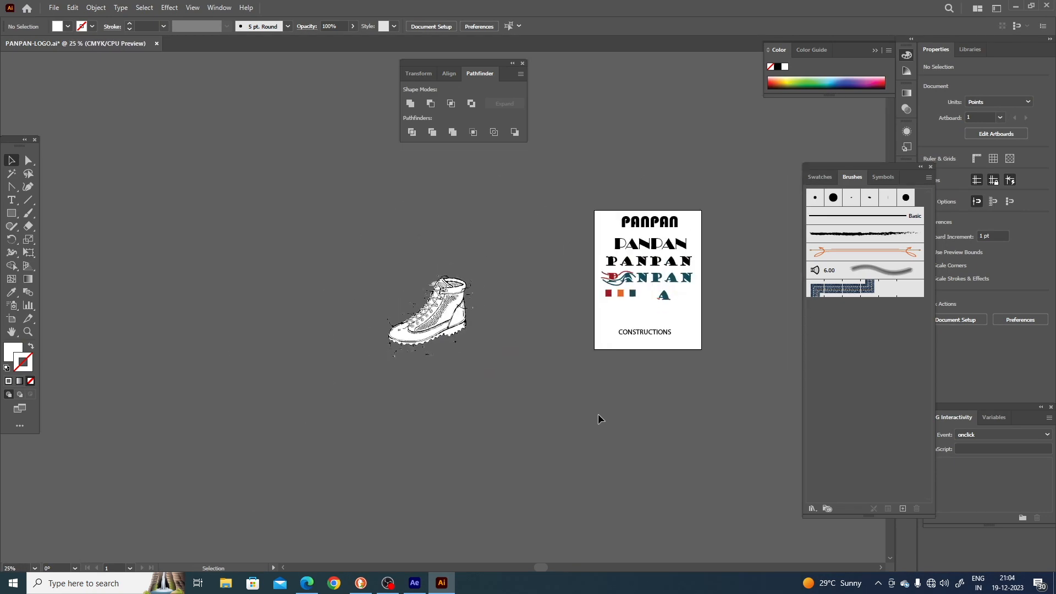
pyautogui.press('a')
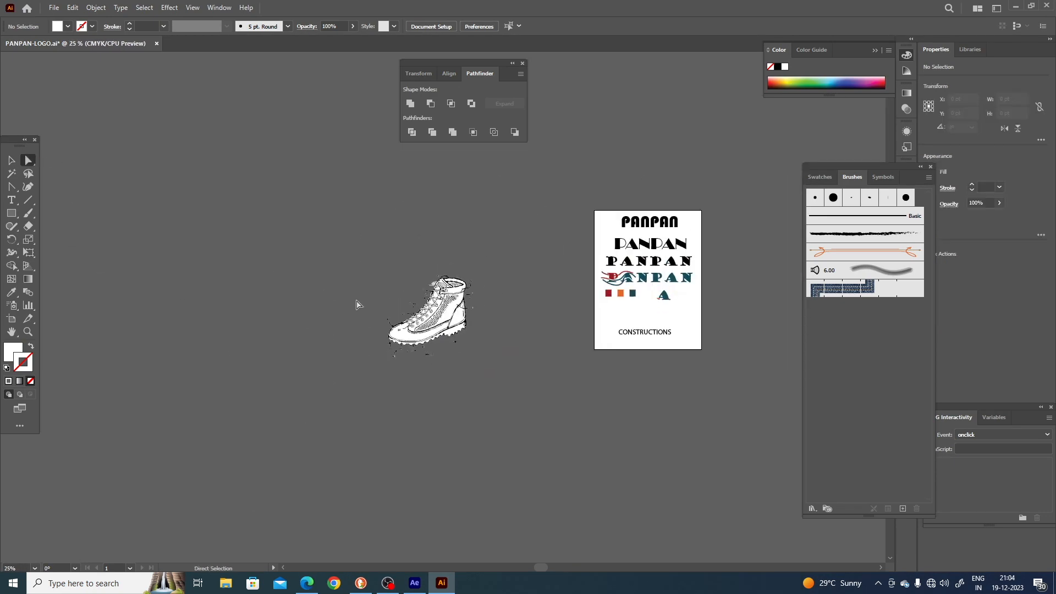
pyautogui.click(410, 342)
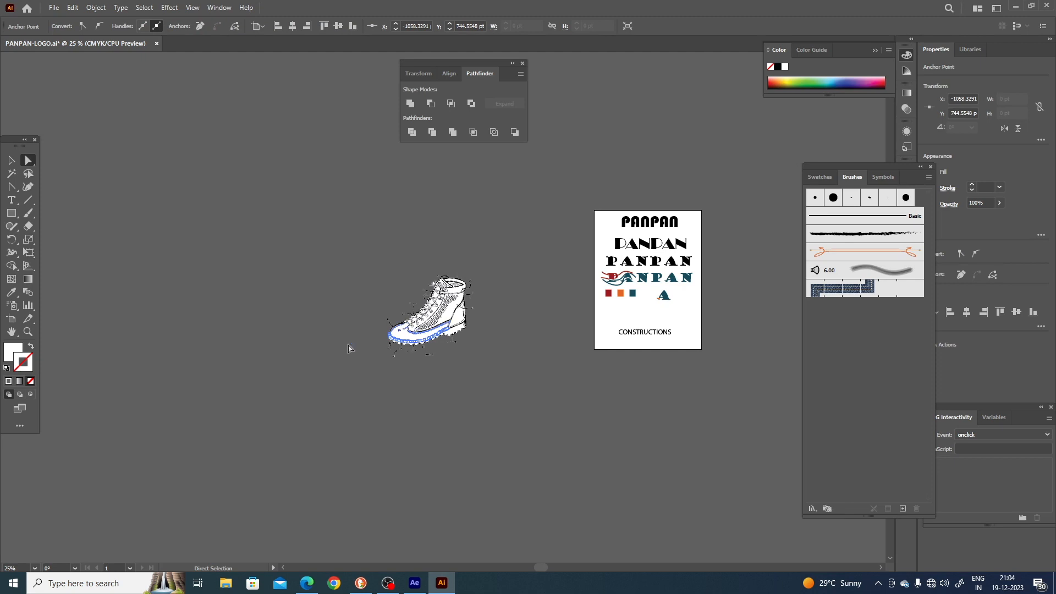
pyautogui.click(14, 349)
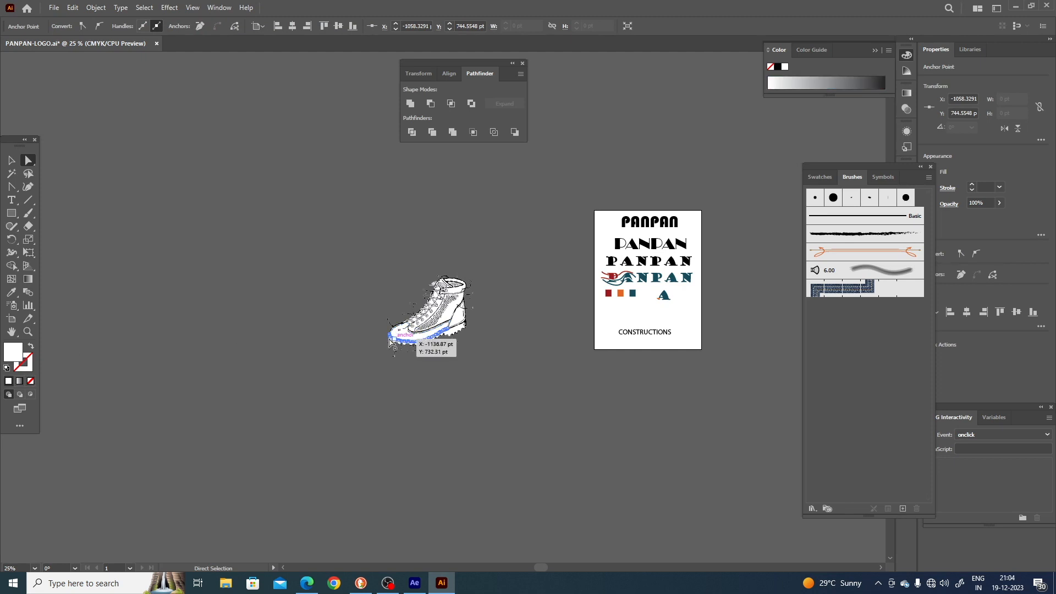
pyautogui.click(403, 334)
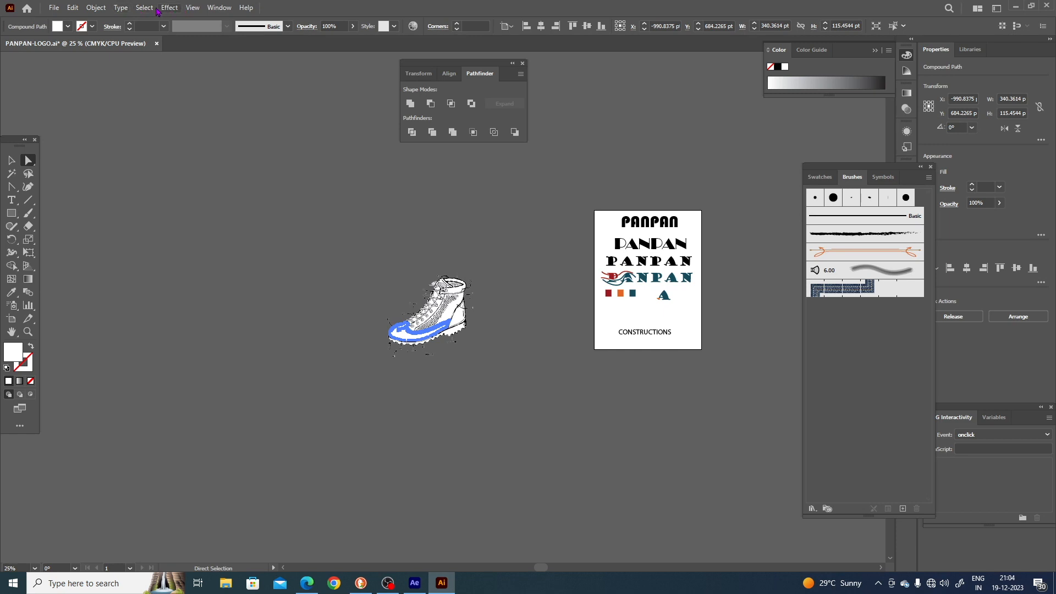
pyautogui.click(144, 8)
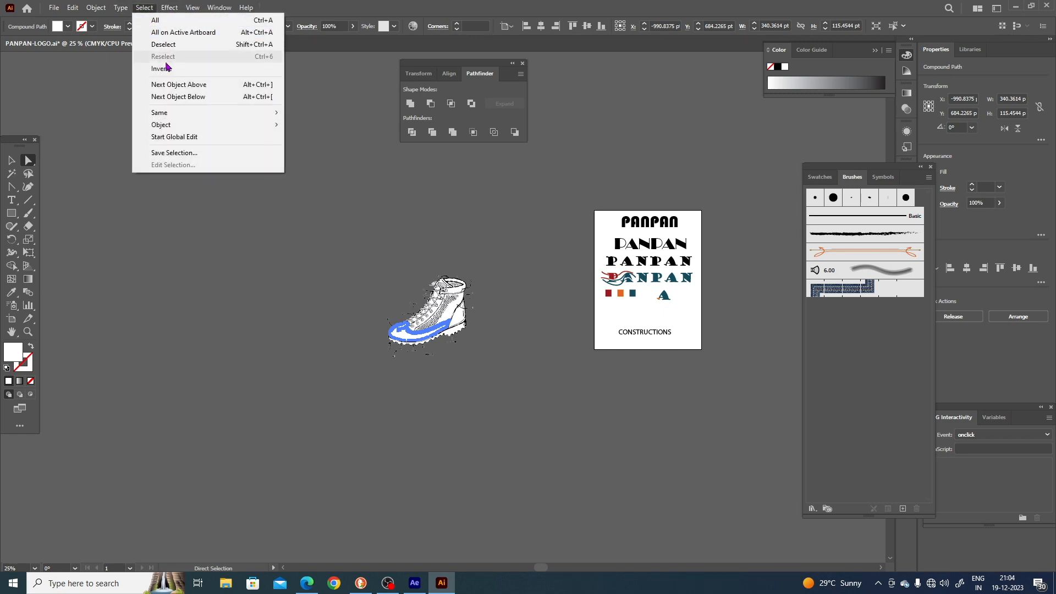
pyautogui.moveTo(176, 113)
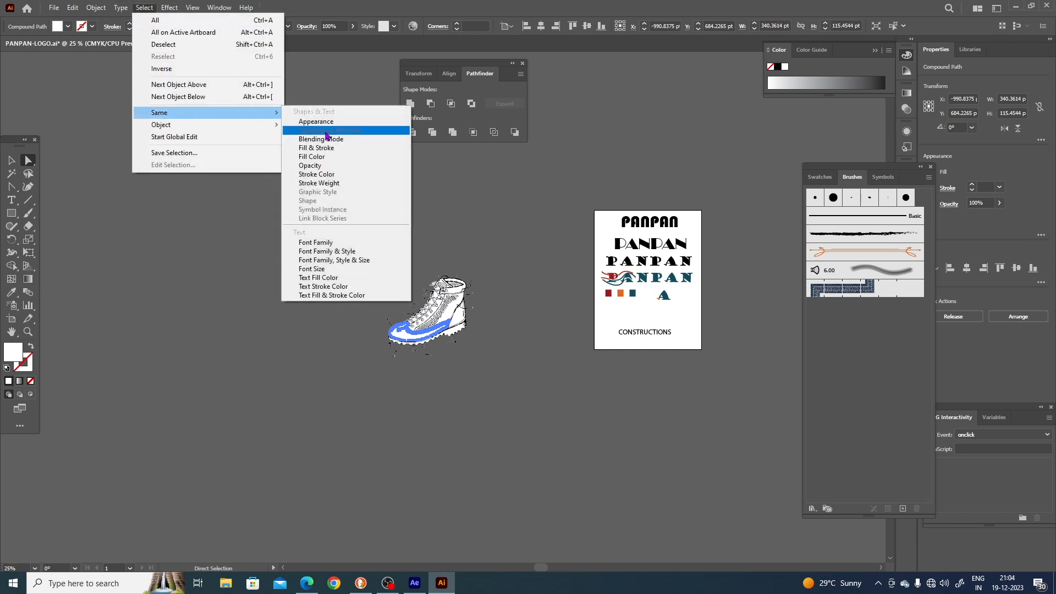
pyautogui.click(343, 161)
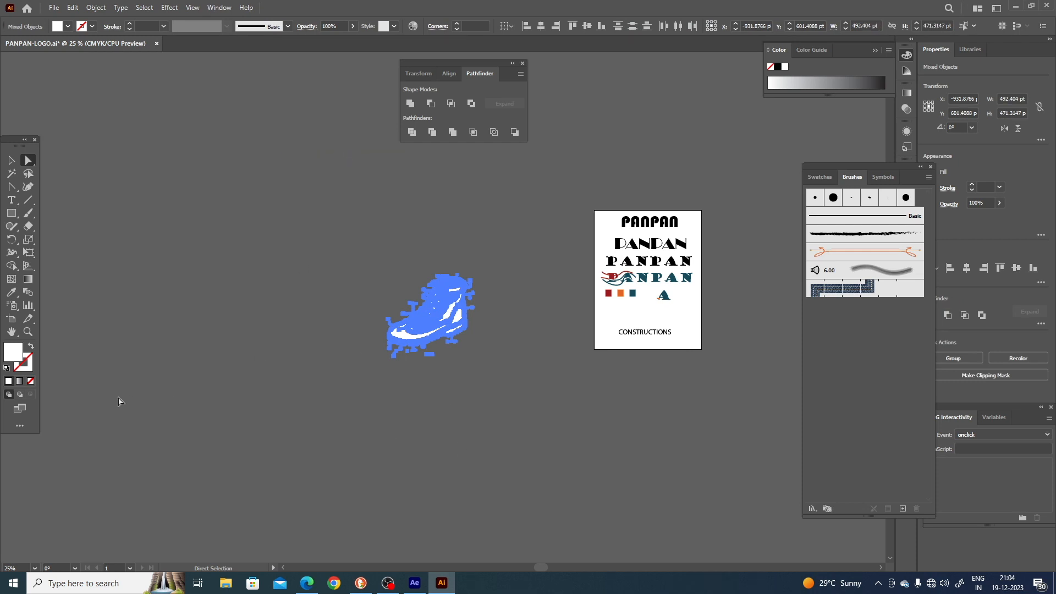
# Recolour the selected white boot shapes by sampling the orange square on the artboard with the Eyedropper, and deselect them.
pyautogui.click(11, 292)
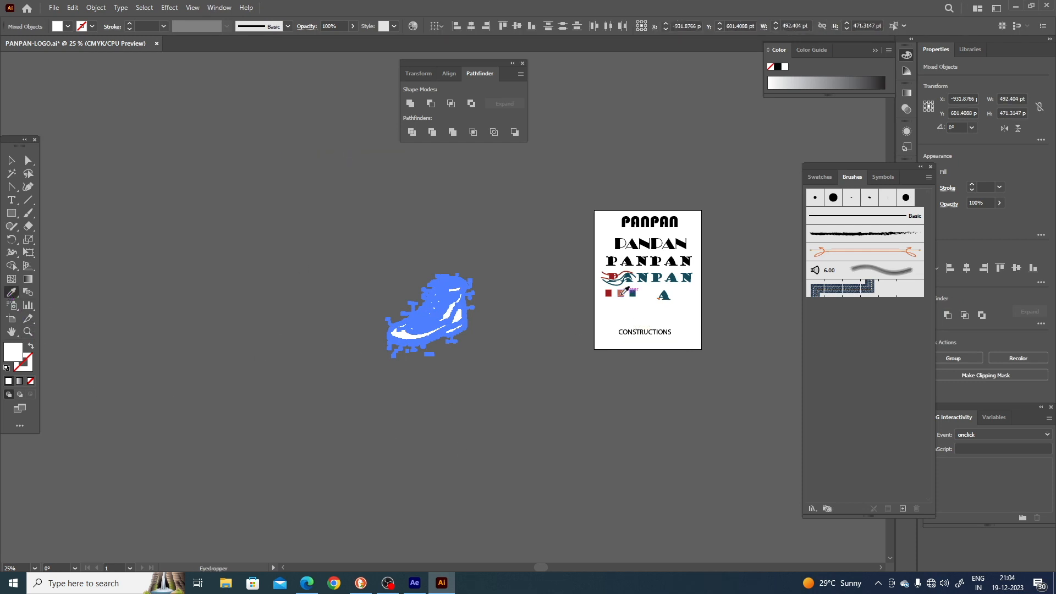
pyautogui.click(621, 294)
pyautogui.click(11, 160)
pyautogui.click(152, 179)
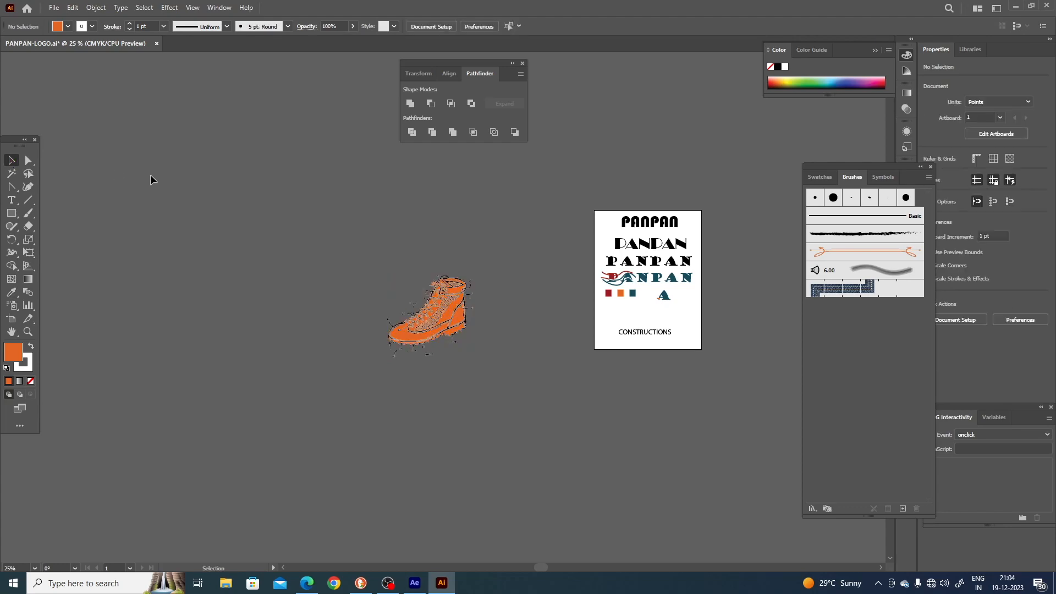
# Examine the recoloured boot's white outlines up close around the lace eyelets and mesh, and select the boot group.
pyautogui.hotkey('ctrl', 'a')
pyautogui.hotkey('ctrl', '+')
pyautogui.hotkey('ctrl', '+')
pyautogui.hotkey('ctrl', '+')
pyautogui.hotkey('ctrl', '+')
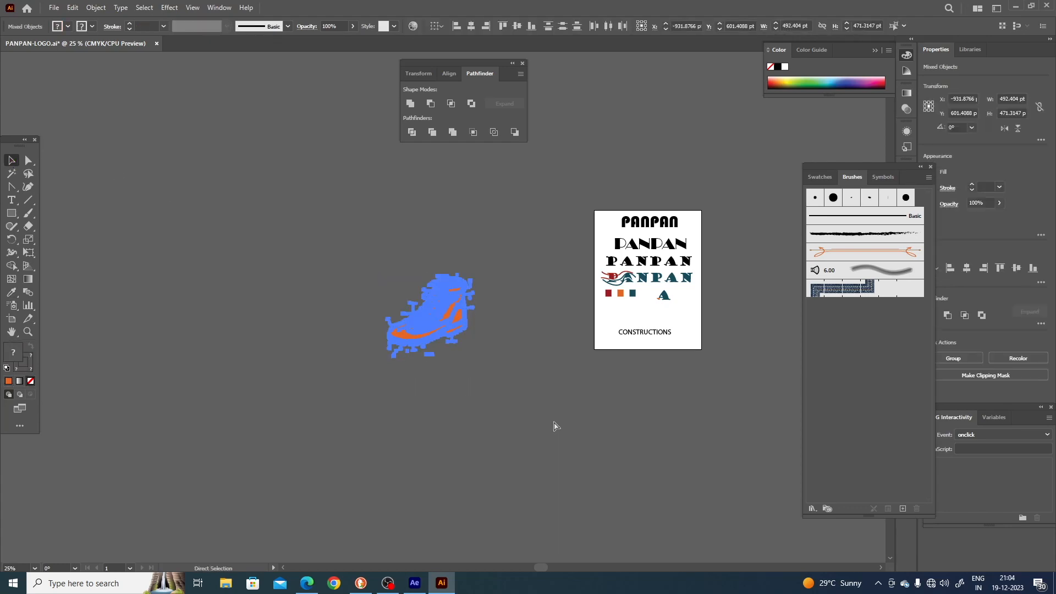
pyautogui.click(686, 351)
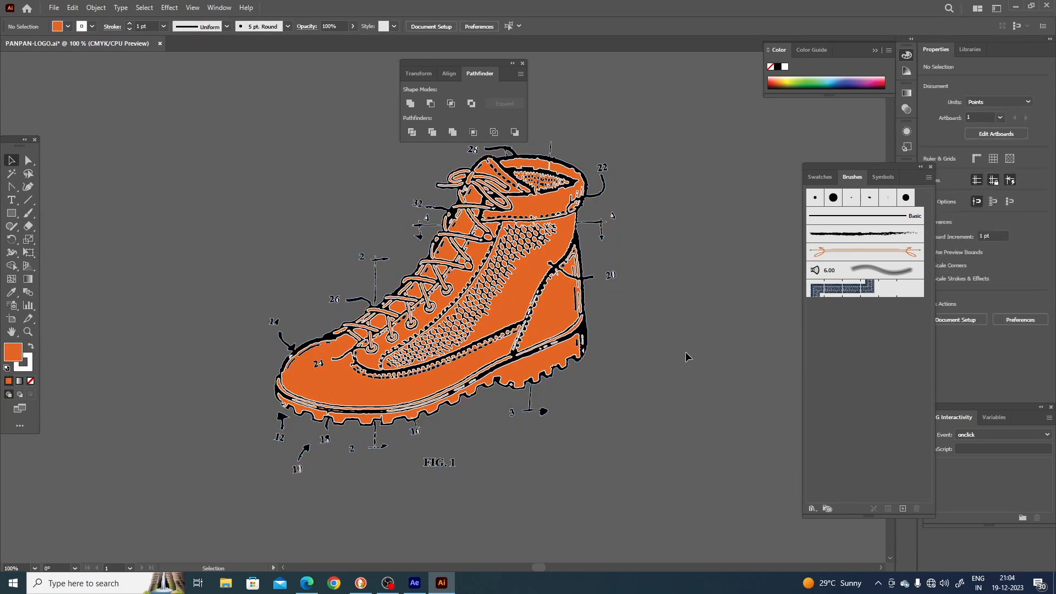
pyautogui.hotkey('ctrl', '+')
pyautogui.hotkey('ctrl', '+')
pyautogui.hotkey('ctrl', '+')
pyautogui.hotkey('ctrl', '+')
pyautogui.hotkey('ctrl', '+')
pyautogui.hotkey('ctrl', '+')
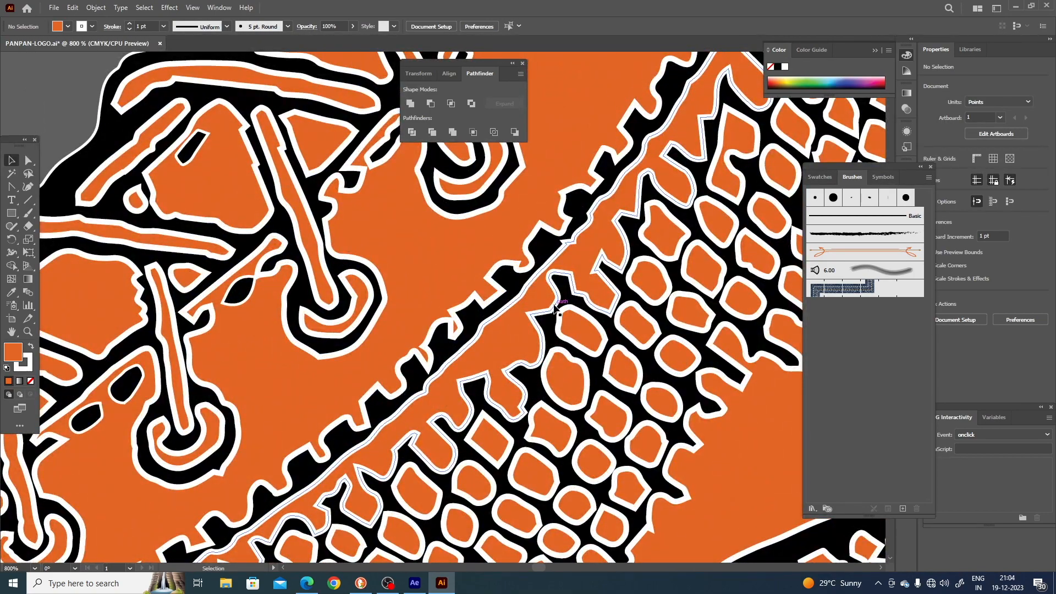
pyautogui.click(566, 321)
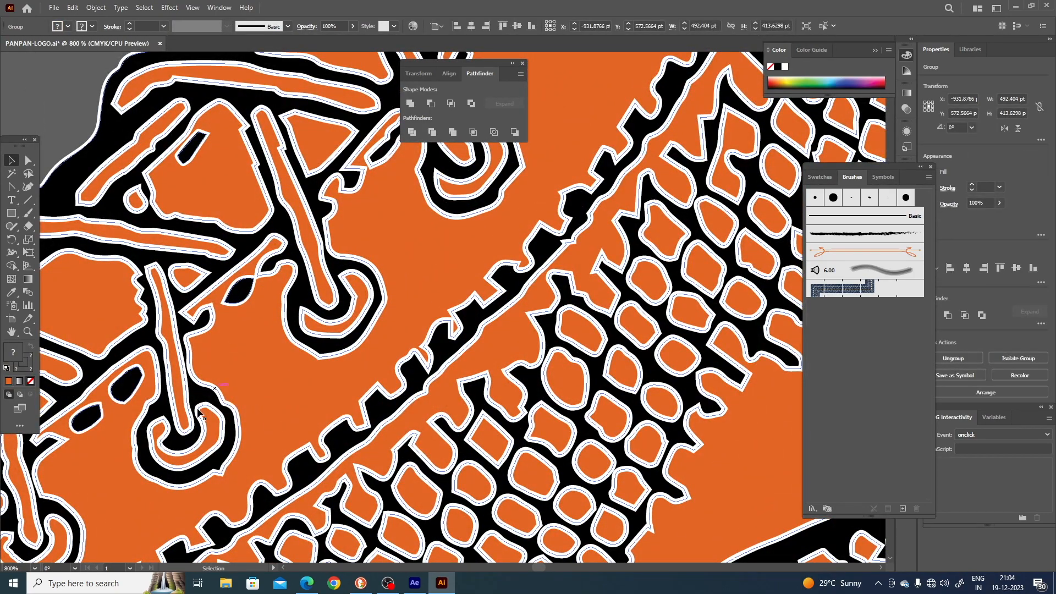
# Ungroup the boot drawing and deselect its pieces.
pyautogui.hotkey('ctrl', '1')
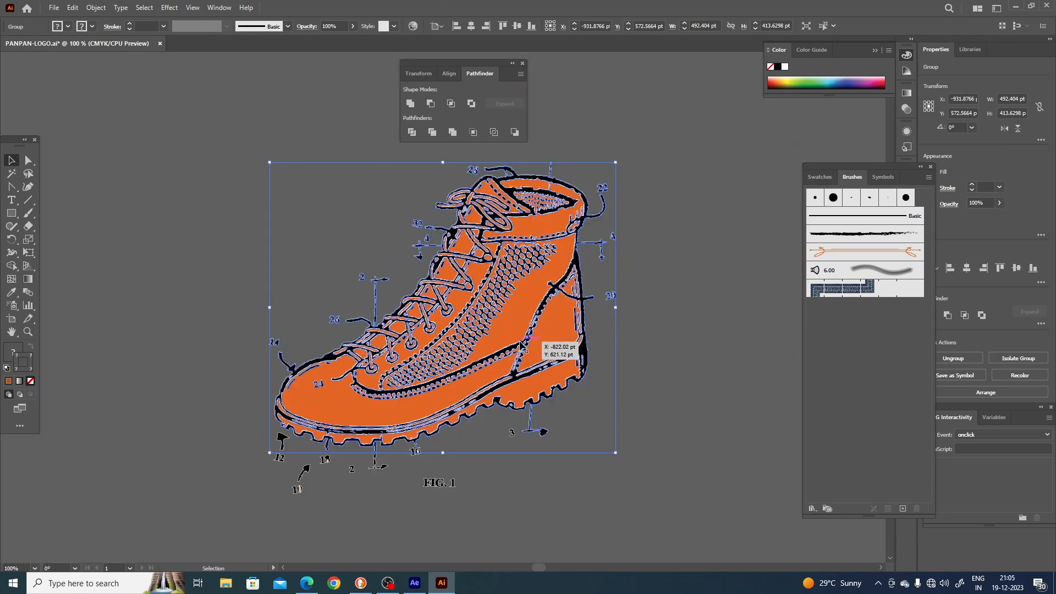
pyautogui.rightClick(466, 324)
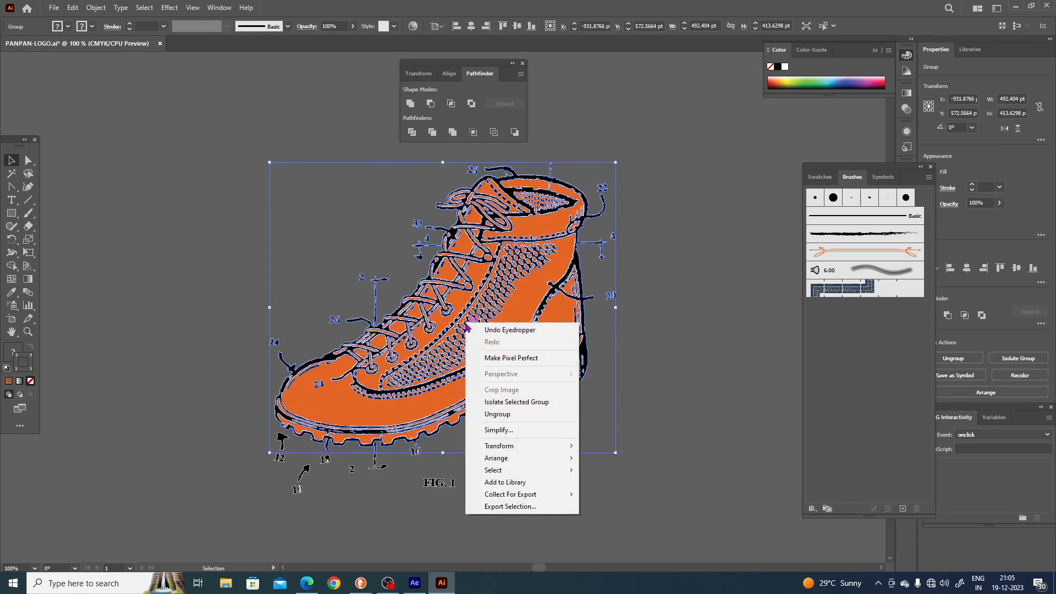
pyautogui.click(528, 413)
pyautogui.click(692, 353)
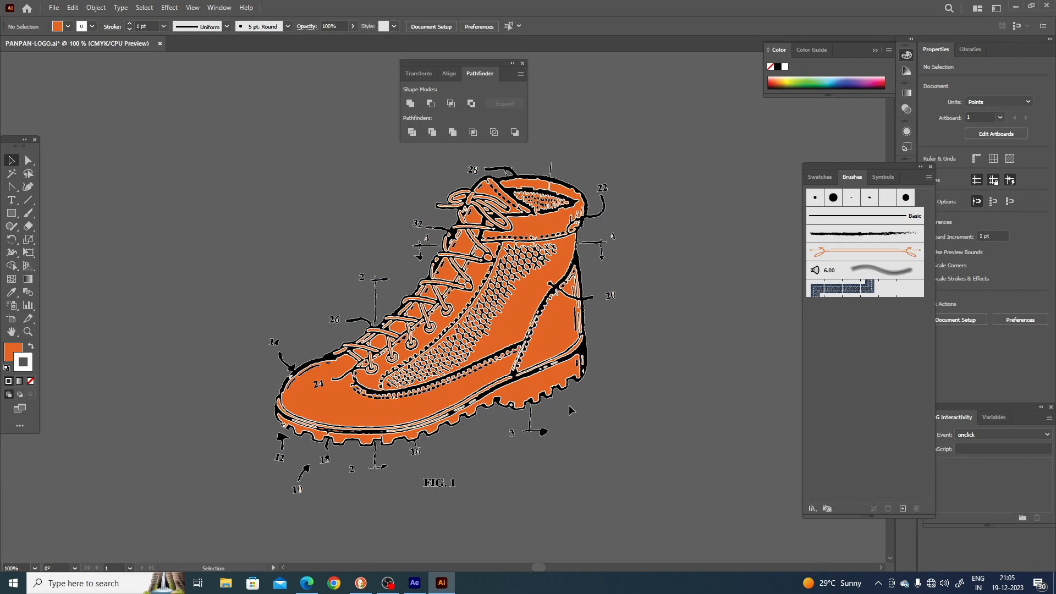
# Select an orange shape beside the boot's mesh and extend the selection to all objects with the same stroke color.
pyautogui.hotkey('ctrl', '=')
pyautogui.hotkey('ctrl', '=')
pyautogui.hotkey('ctrl', '=')
pyautogui.hotkey('ctrl', '=')
pyautogui.hotkey('ctrl', '=')
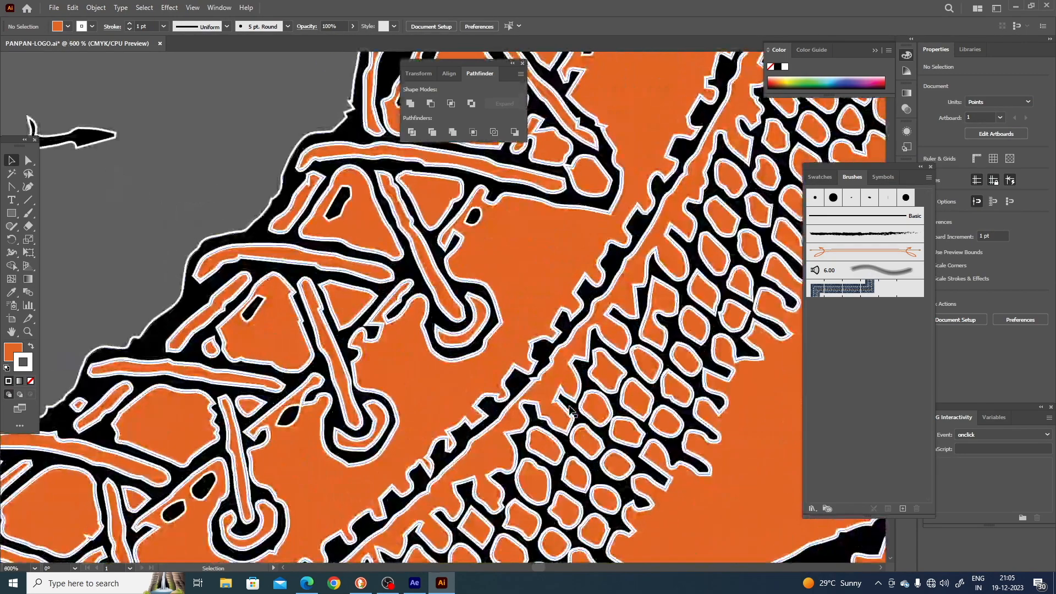
pyautogui.click(571, 407)
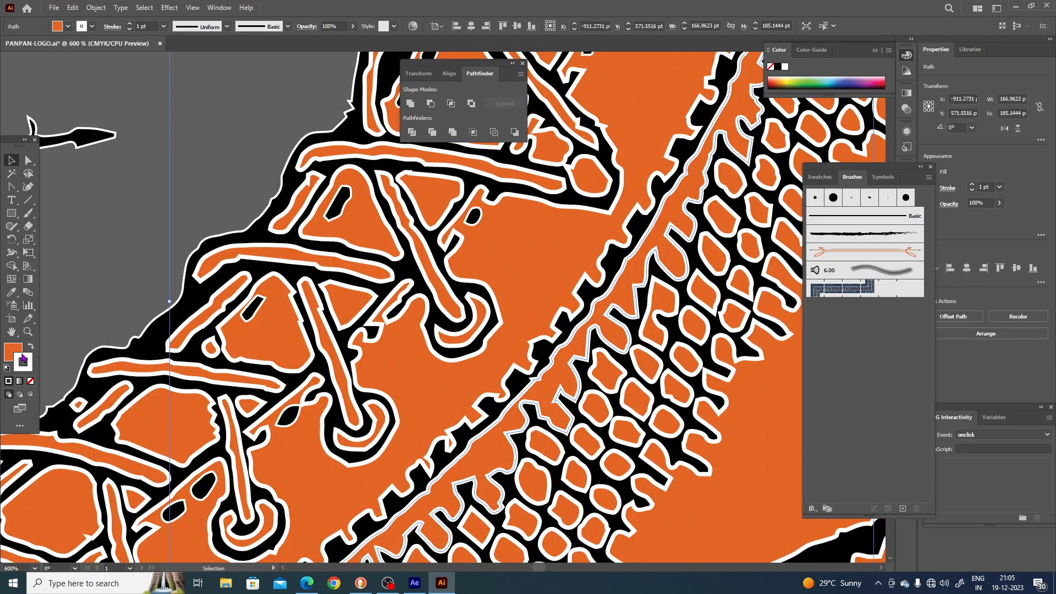
pyautogui.click(144, 8)
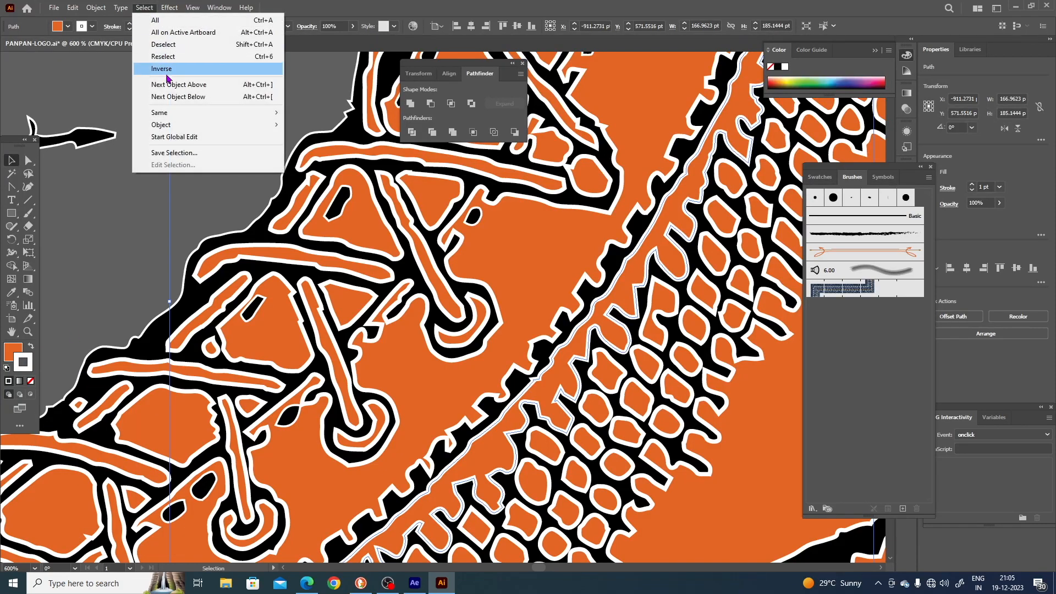
pyautogui.moveTo(171, 113)
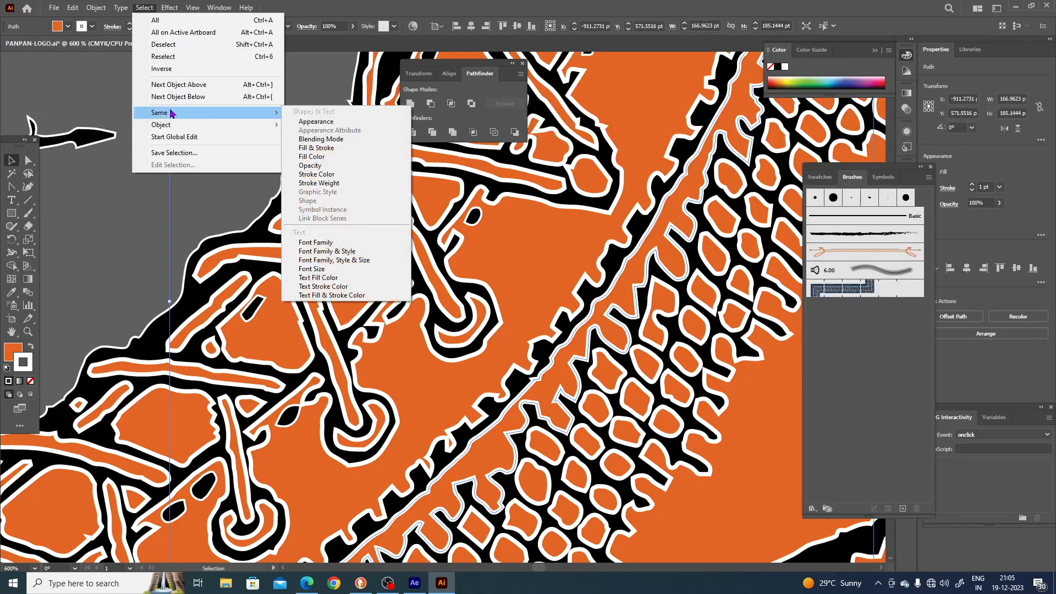
pyautogui.click(360, 175)
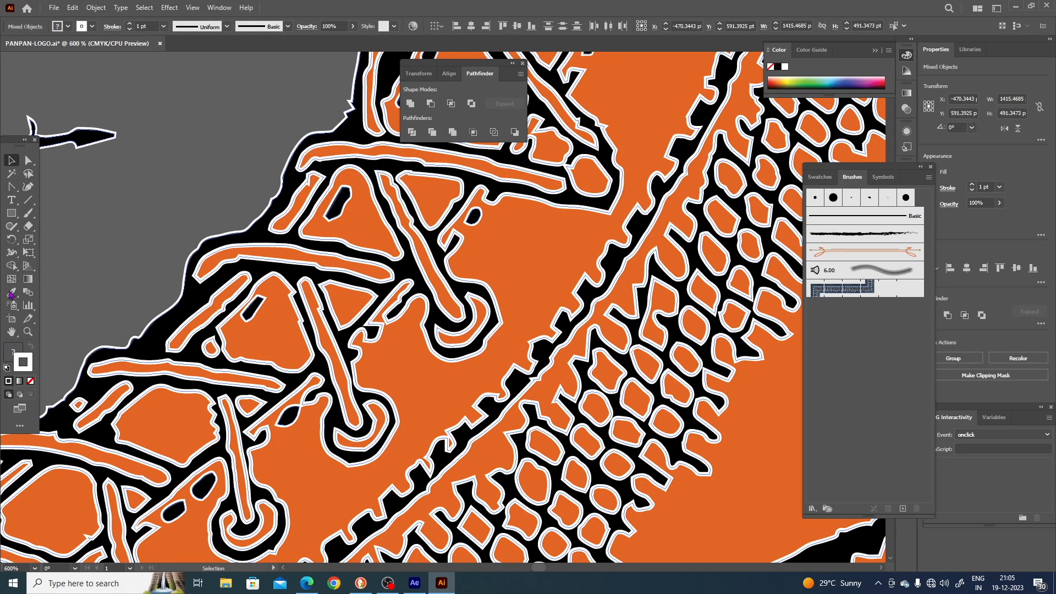
# Remove the white stroke from the selected shapes and deselect them.
pyautogui.click(31, 381)
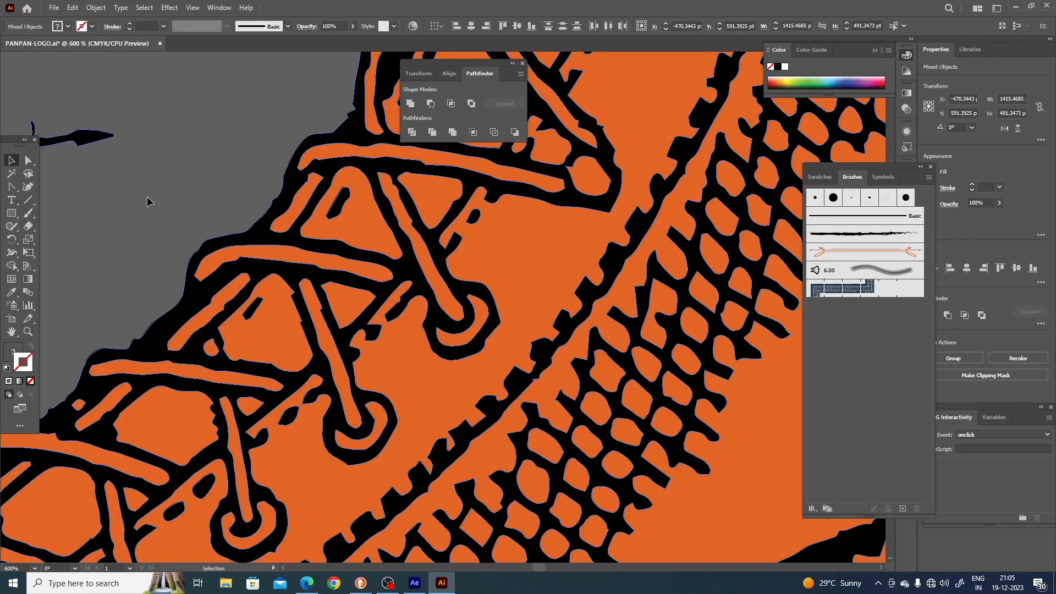
pyautogui.scroll(-5, 147, 197)
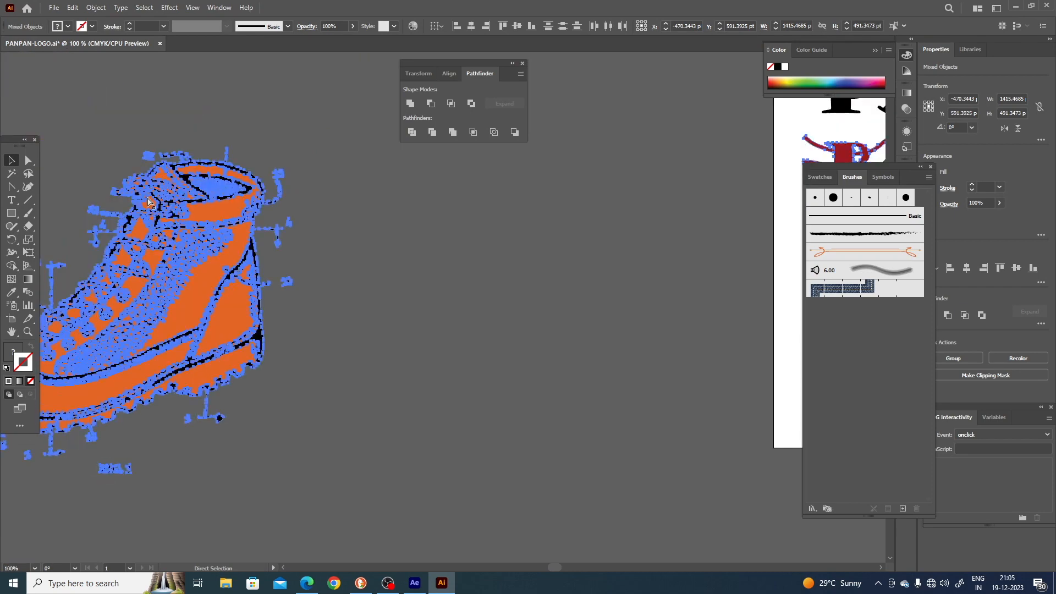
pyautogui.scroll(-2, 150, 201)
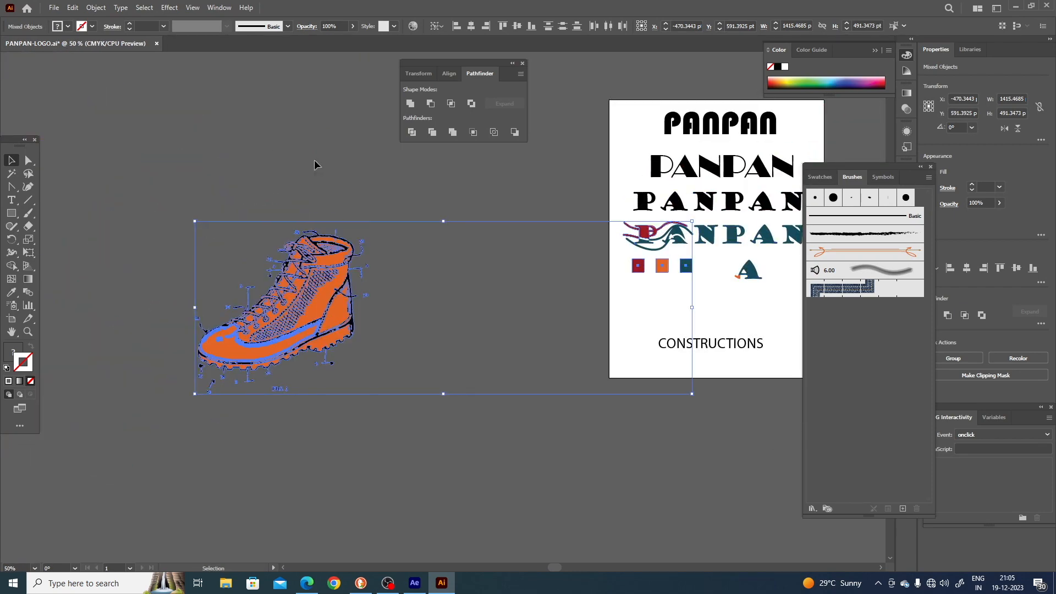
pyautogui.click(447, 209)
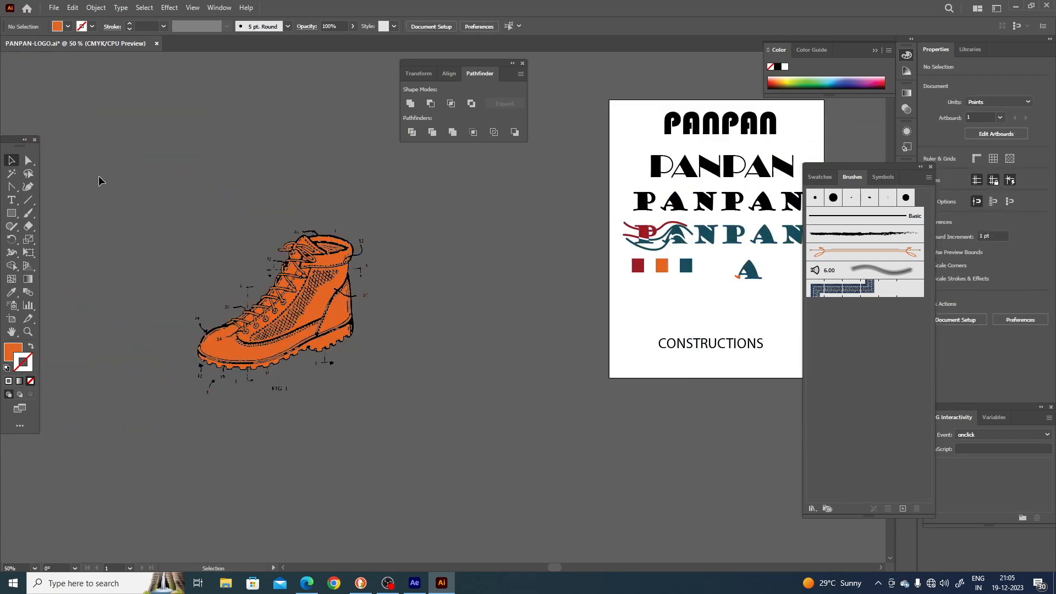
# Group the whole boot drawing together with its callouts and figure label, and deselect it.
pyautogui.moveTo(99, 177); pyautogui.dragTo(442, 428)
pyautogui.hotkey('ctrl', 'g')
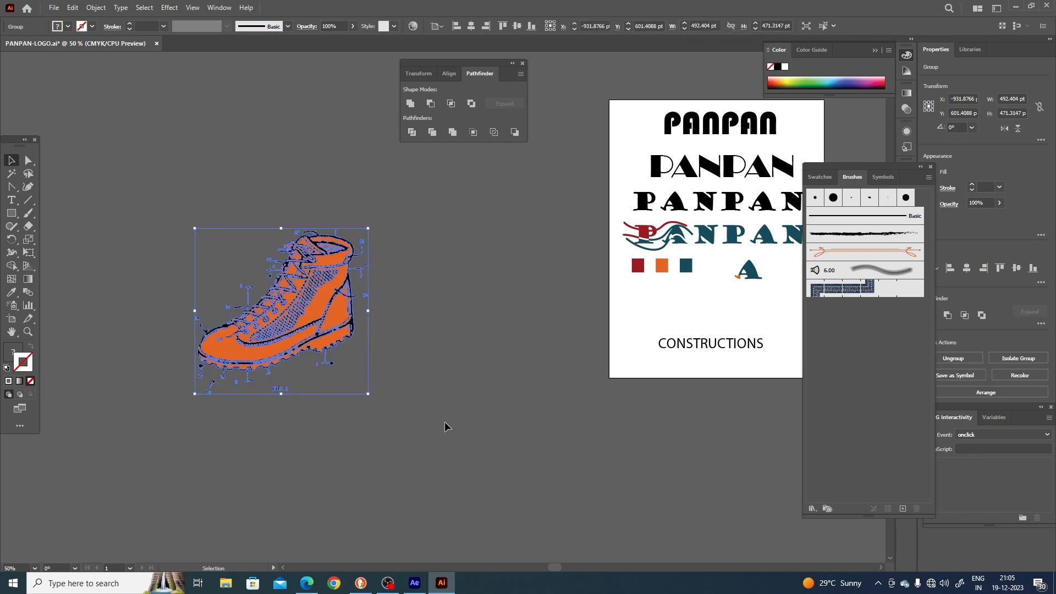
pyautogui.click(444, 427)
# Scale the boot group down to about 142 pt wide and place it on the artboard beneath the color squares.
pyautogui.moveTo(406, 469); pyautogui.dragTo(352, 501)
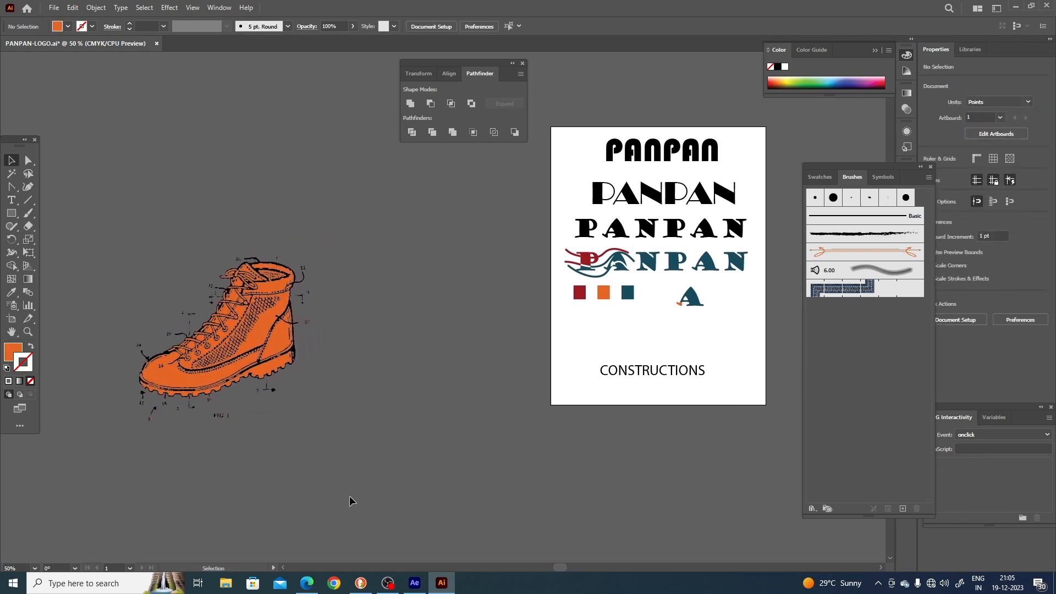
pyautogui.click(291, 360)
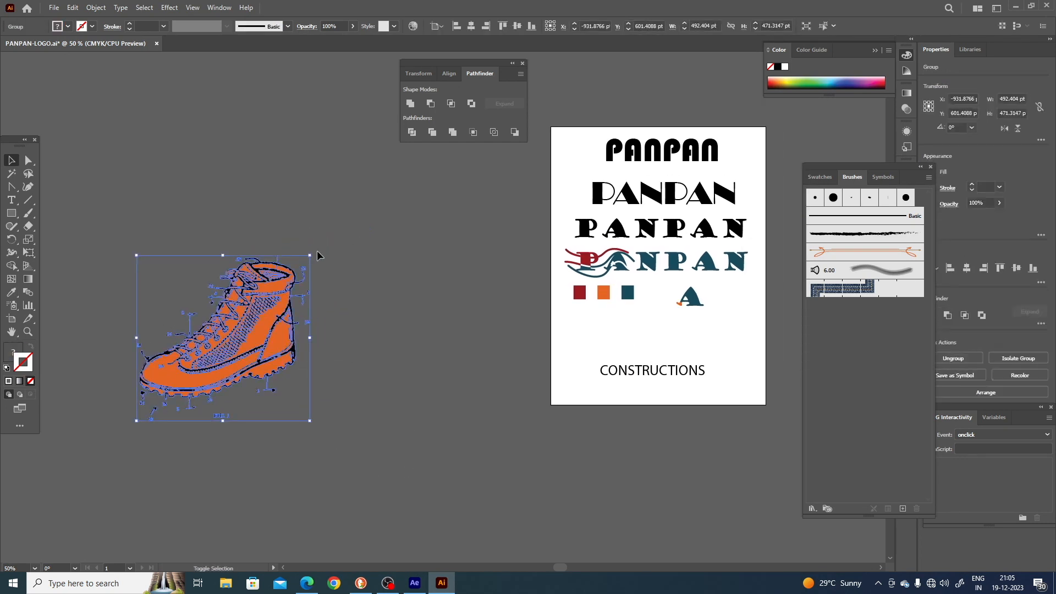
pyautogui.moveTo(312, 253); pyautogui.dragTo(592, 346)
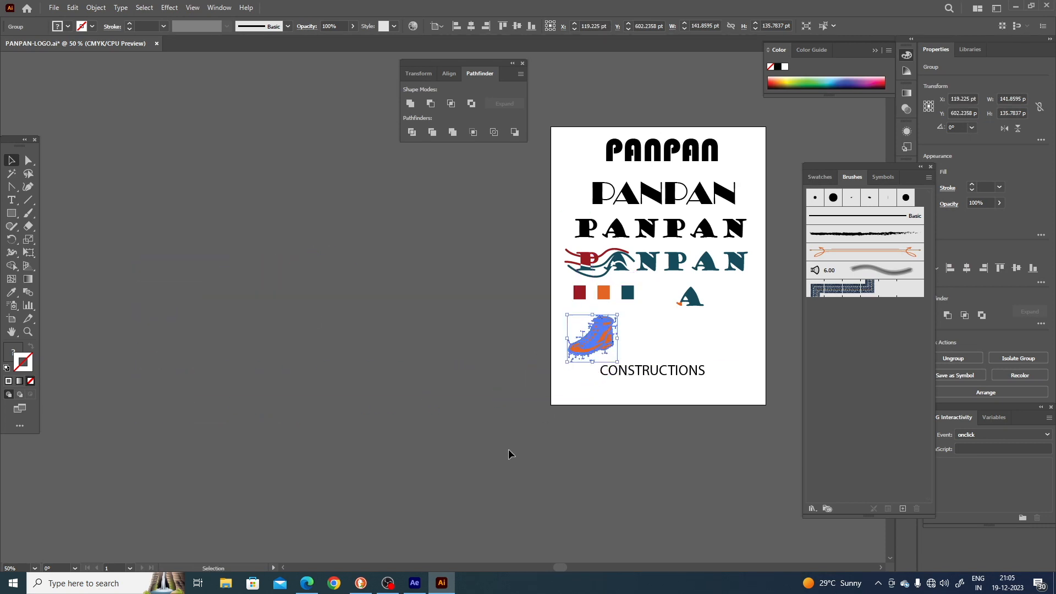
# Shrink the boot group to about 17 pt wide and move it onto the orange foot of the separate letter A.
pyautogui.click(508, 449)
pyautogui.hotkey('ctrl', '+')
pyautogui.hotkey('ctrl', '+')
pyautogui.hotkey('ctrl', '+')
pyautogui.hotkey('ctrl', '+')
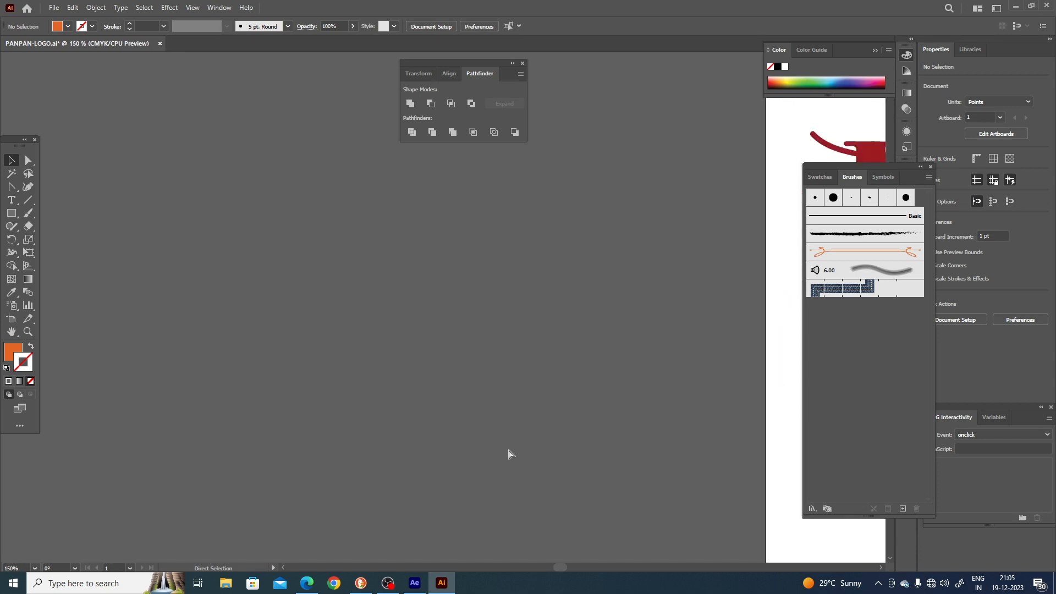
pyautogui.press('space')
pyautogui.moveTo(508, 449); pyautogui.dragTo(58, 306)
pyautogui.moveTo(393, 325); pyautogui.dragTo(1, 322)
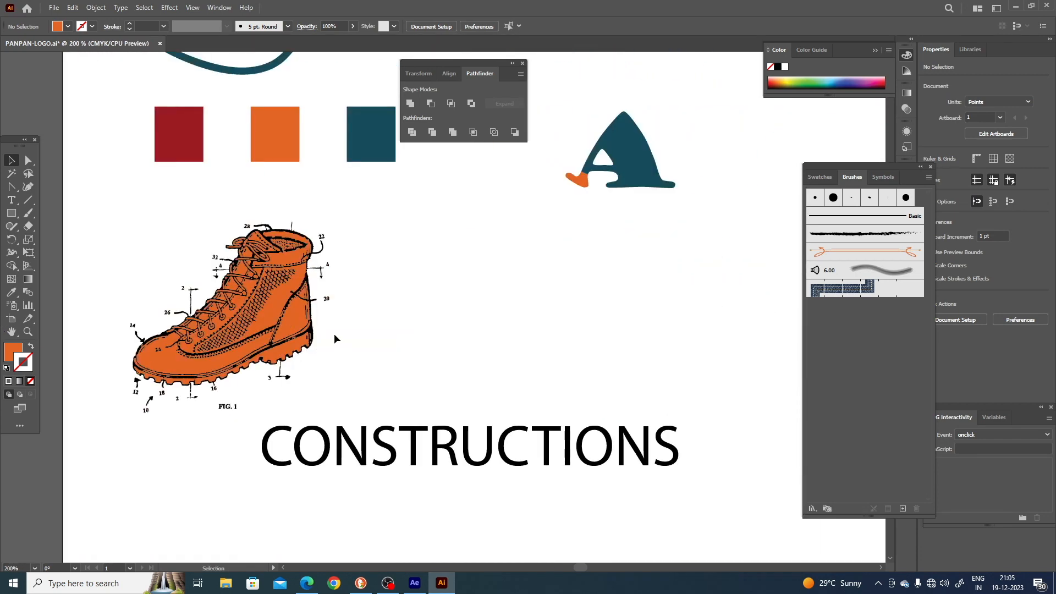
pyautogui.click(312, 333)
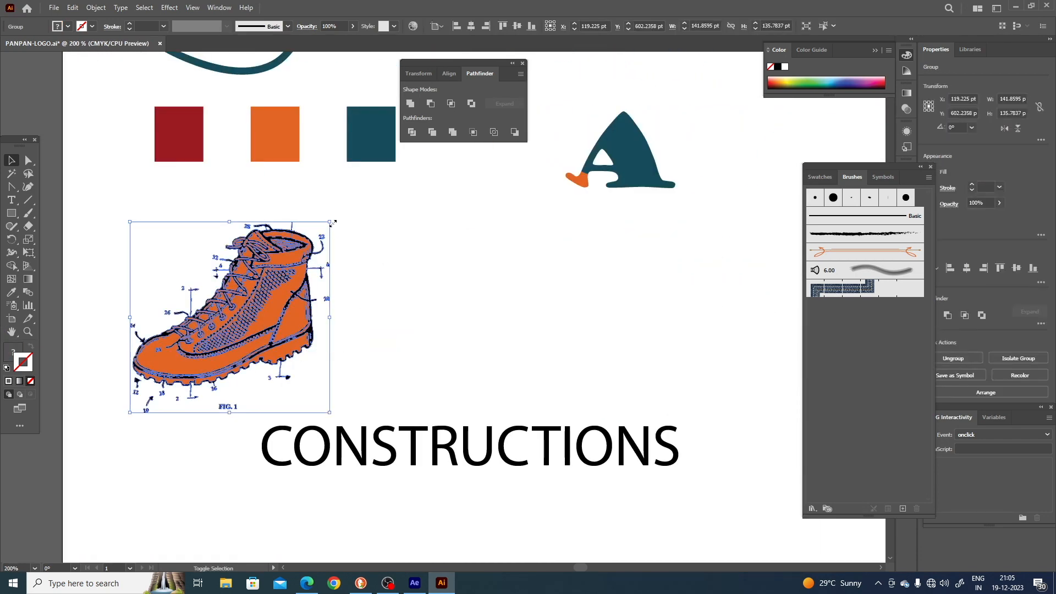
pyautogui.moveTo(333, 223); pyautogui.dragTo(302, 346)
pyautogui.click(275, 365)
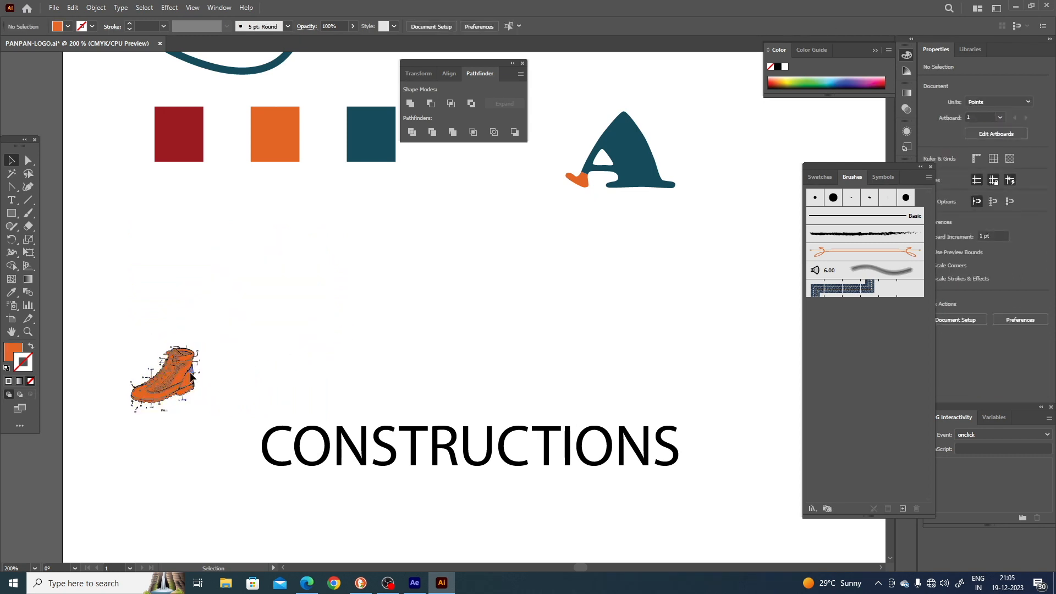
pyautogui.moveTo(191, 376); pyautogui.dragTo(581, 195)
# Rotate the boot clockwise about 26 degrees and position its collar at the end of the A's leg.
pyautogui.hotkey('ctrl', '-')
pyautogui.hotkey('ctrl', '-')
pyautogui.hotkey('ctrl', '-')
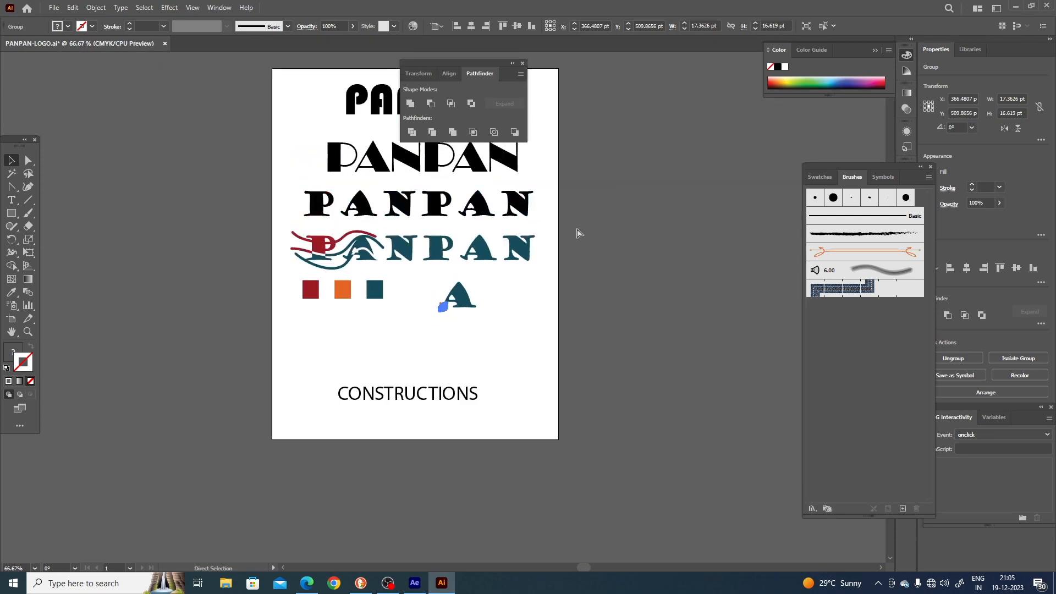
pyautogui.hotkey('ctrl', '+')
pyautogui.hotkey('ctrl', '+')
pyautogui.hotkey('ctrl', '+')
pyautogui.hotkey('ctrl', '+')
pyautogui.hotkey('ctrl', '+')
pyautogui.hotkey('ctrl', '+')
pyautogui.hotkey('ctrl', '+')
pyautogui.hotkey('ctrl', '+')
pyautogui.hotkey('ctrl', '+')
pyautogui.hotkey('ctrl', '+')
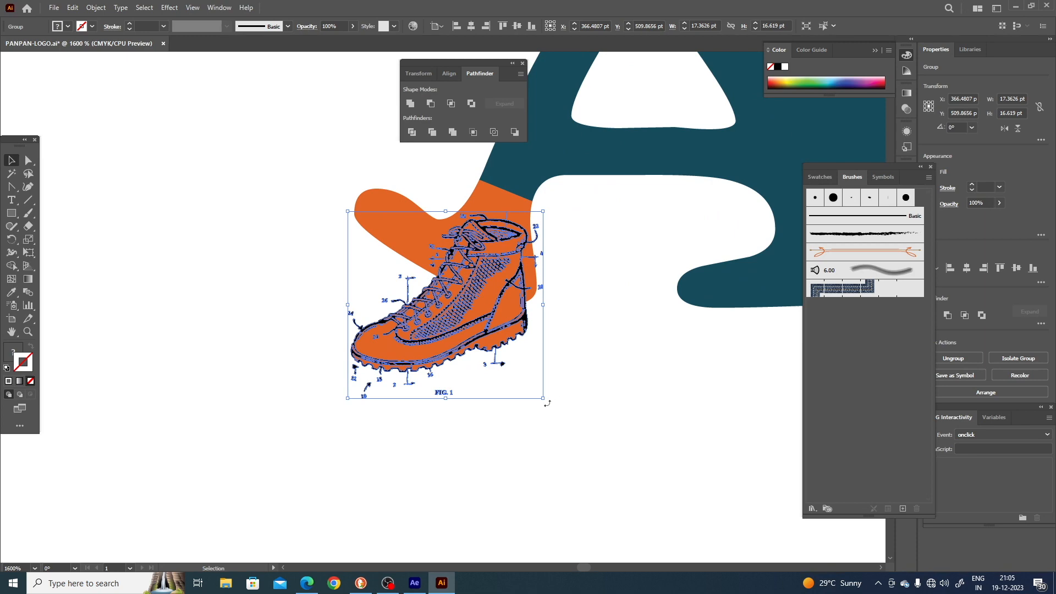
pyautogui.moveTo(546, 403); pyautogui.dragTo(431, 437)
pyautogui.moveTo(506, 337); pyautogui.dragTo(492, 273)
pyautogui.moveTo(574, 273); pyautogui.dragTo(593, 198)
pyautogui.moveTo(493, 238); pyautogui.dragTo(489, 243)
# Delete the old orange foot shape behind the boot and adjust the boot's position against the A's leg.
pyautogui.click(556, 281)
pyautogui.click(533, 302)
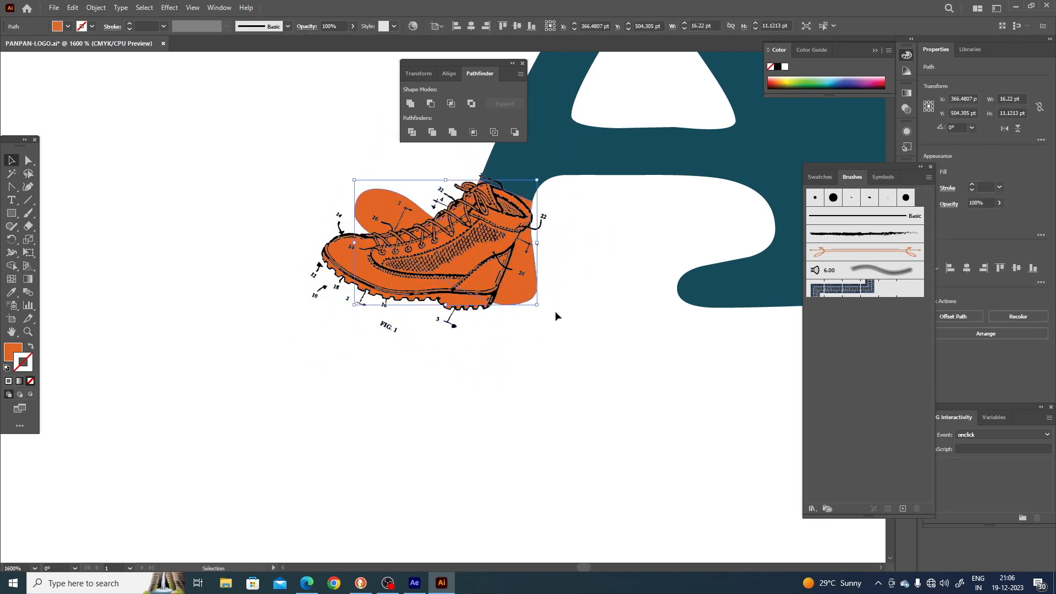
pyautogui.hotkey('ctrl', 'z')
pyautogui.moveTo(469, 266); pyautogui.dragTo(470, 263)
pyautogui.hotkey('ctrl', 'z')
pyautogui.click(598, 295)
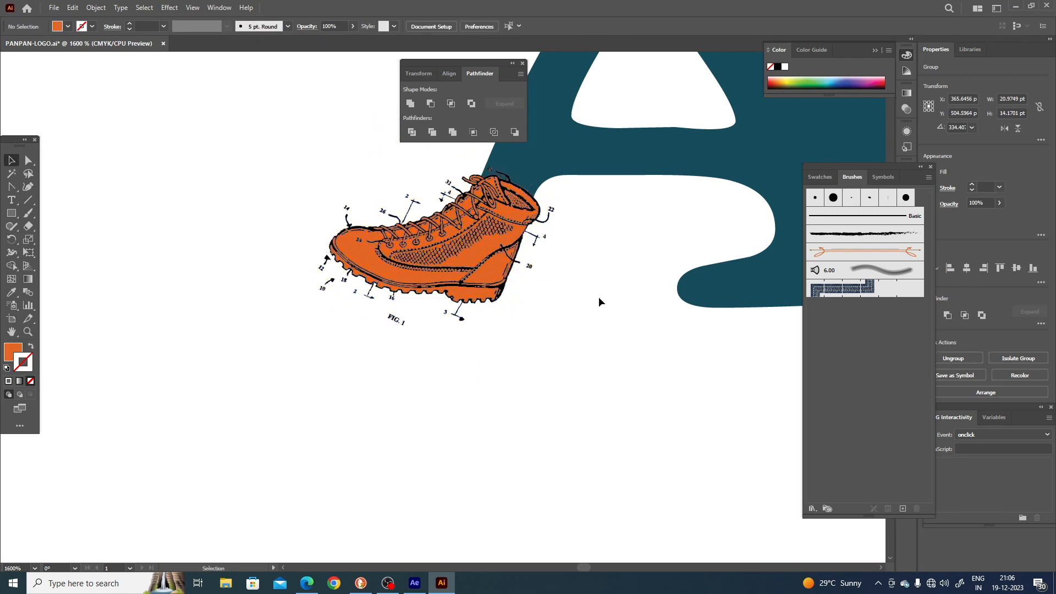
# Send the boot group behind the teal A and nudge it so the leg's end sits inside the collar.
pyautogui.click(509, 242)
pyautogui.rightClick(542, 236)
pyautogui.click(566, 254)
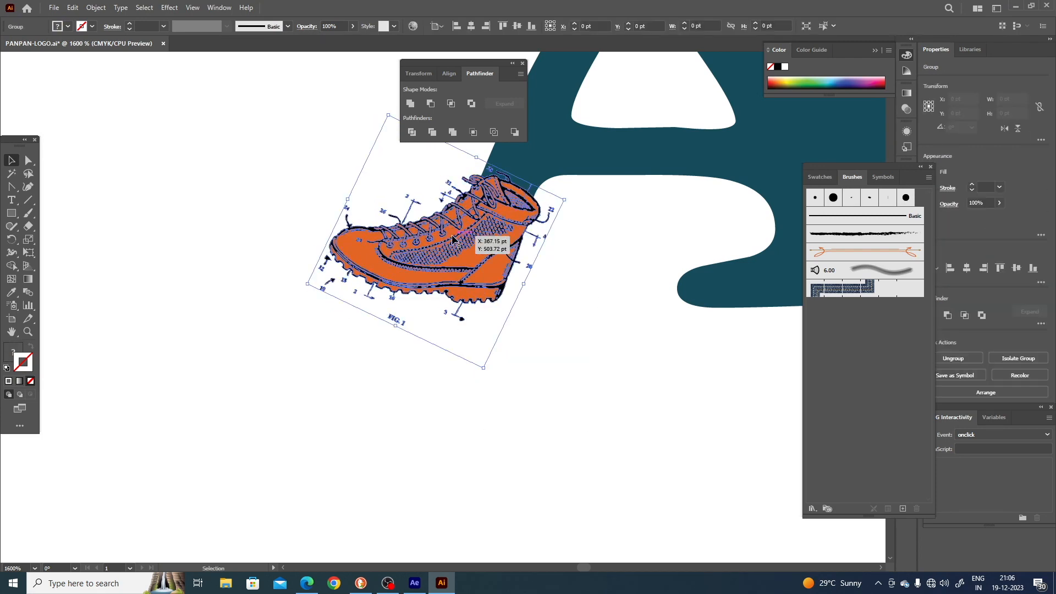
pyautogui.rightClick(455, 242)
pyautogui.moveTo(502, 372)
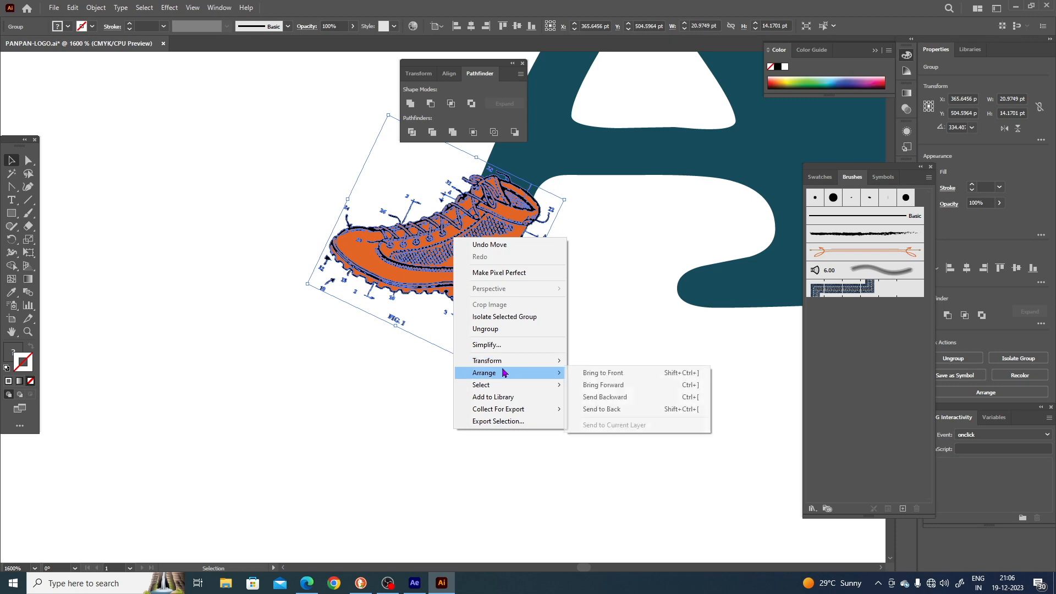
pyautogui.click(623, 403)
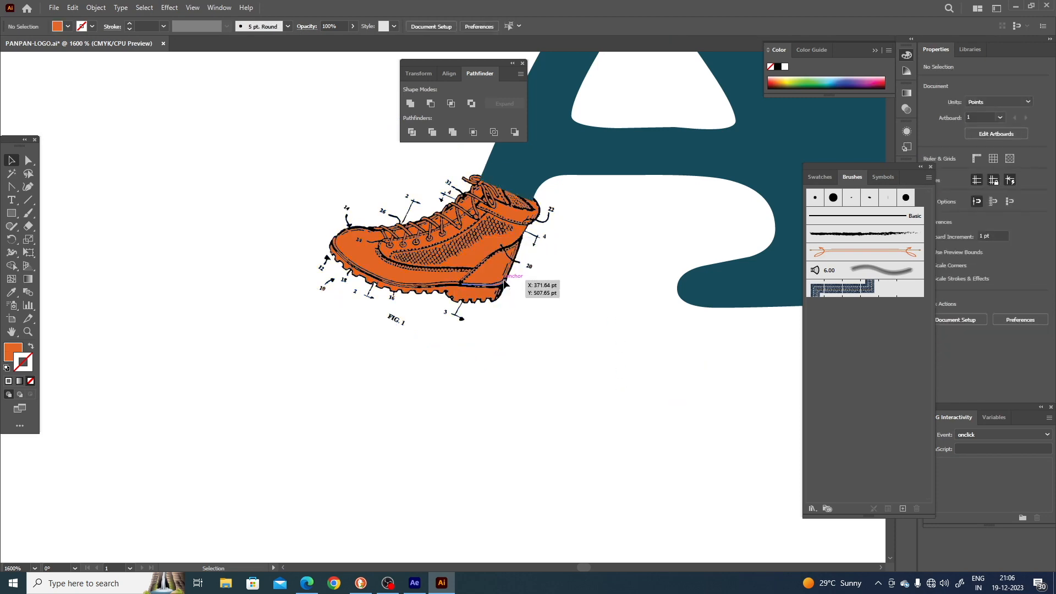
pyautogui.moveTo(492, 283); pyautogui.dragTo(487, 275)
pyautogui.click(614, 280)
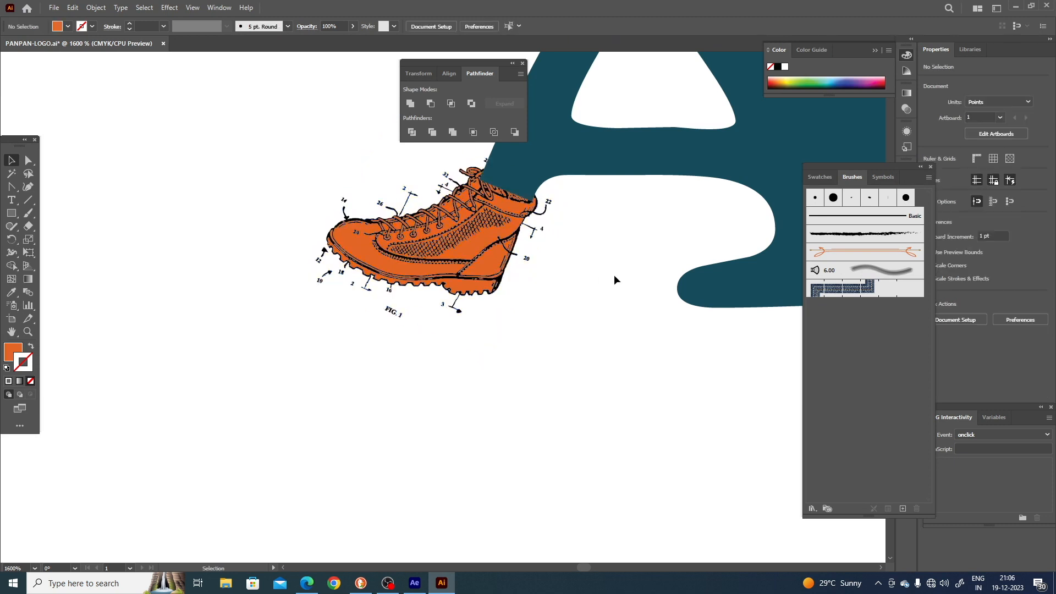
# Add an anchor point midway along the end of the teal A's leg and shape it into a curve rounded about 5.4 pt.
pyautogui.scroll(5, 613, 280)
pyautogui.hscroll(3, 614, 279)
pyautogui.click(459, 328)
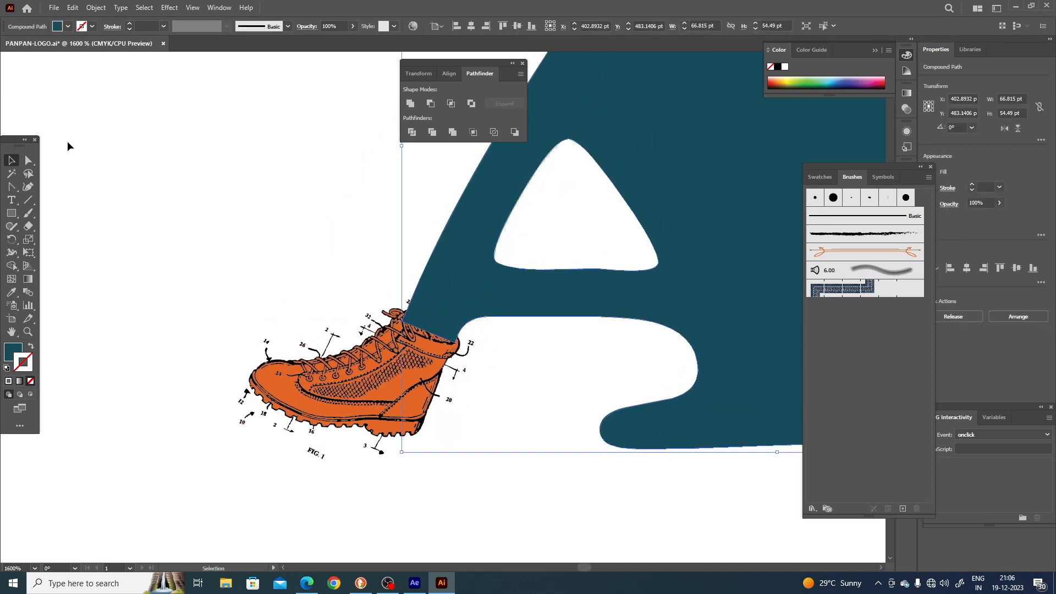
pyautogui.click(31, 164)
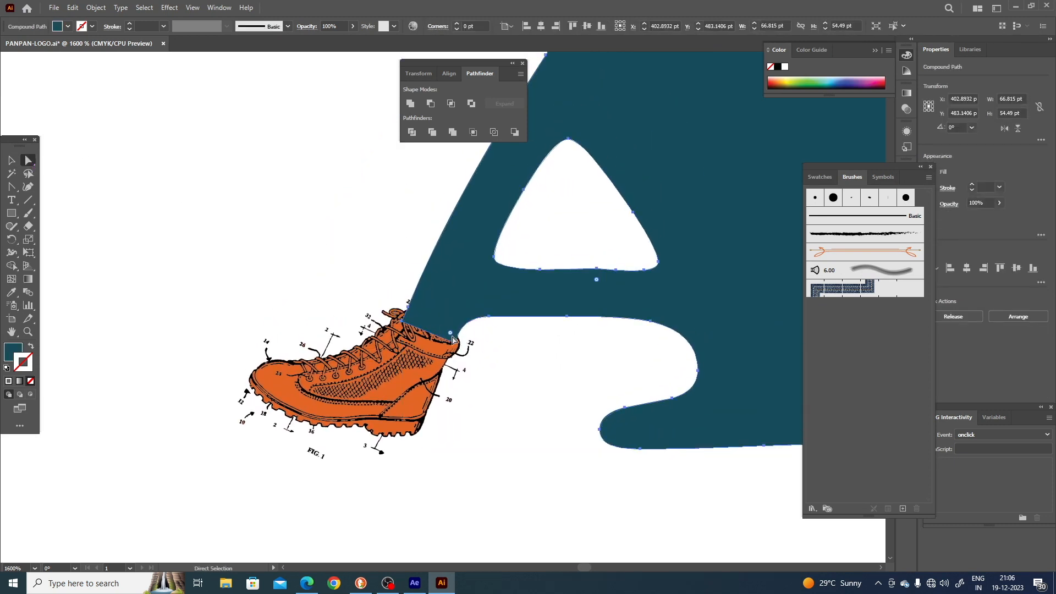
pyautogui.click(26, 188)
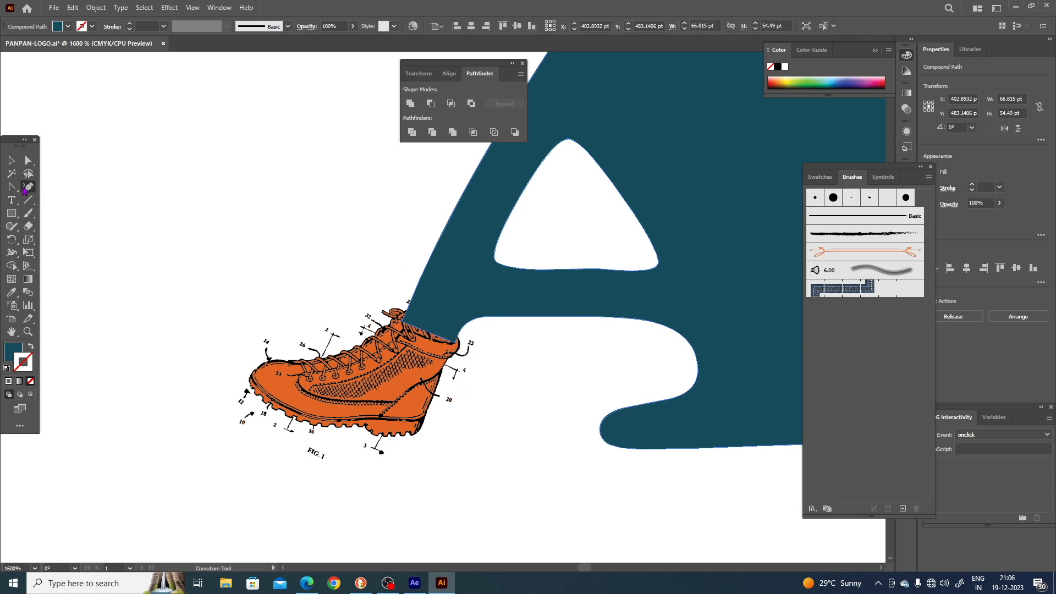
pyautogui.moveTo(13, 190); pyautogui.dragTo(55, 200)
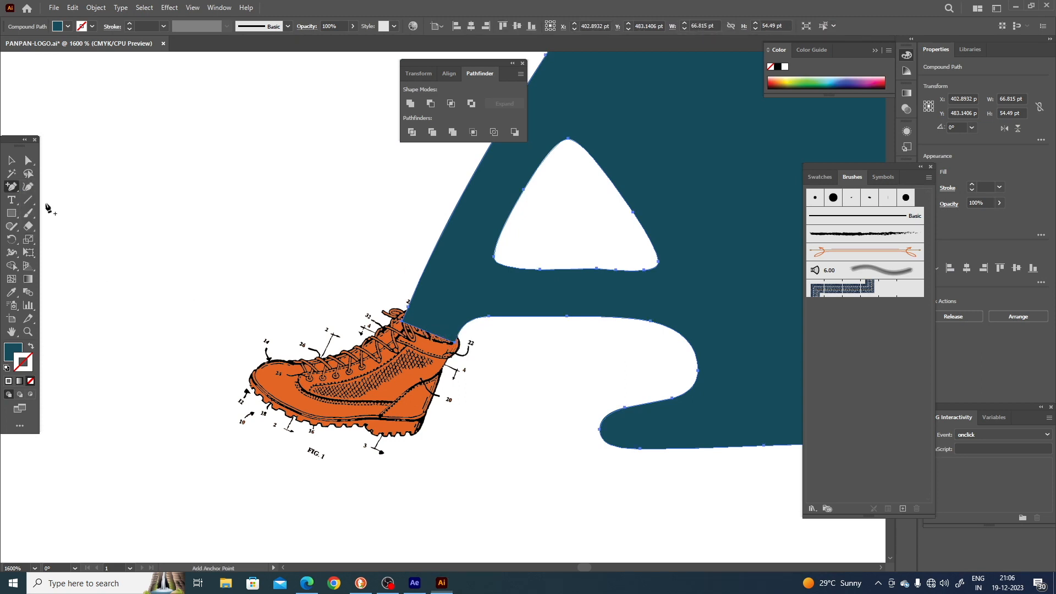
pyautogui.click(428, 333)
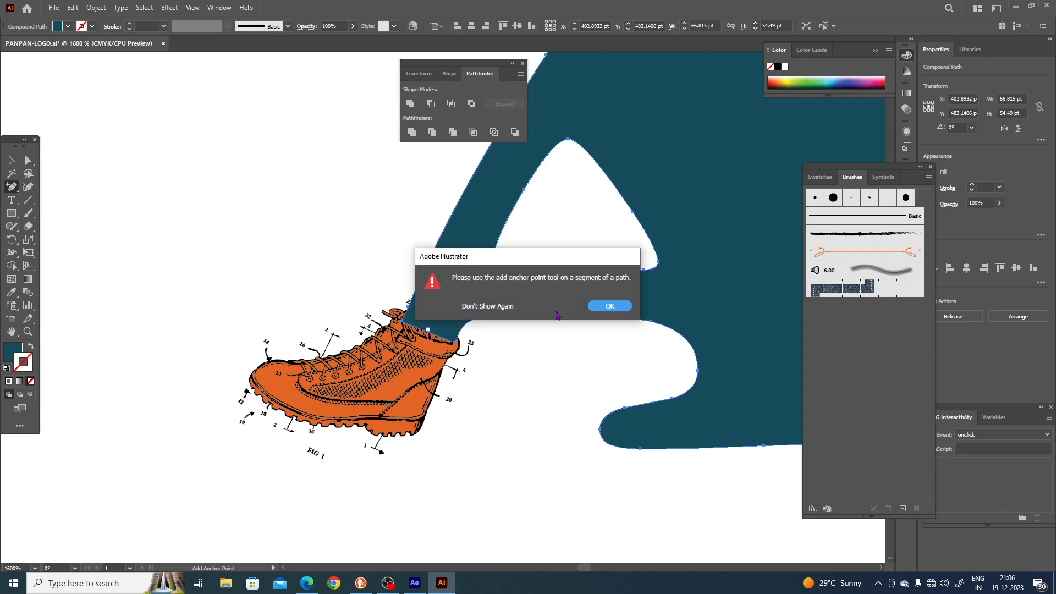
pyautogui.click(609, 306)
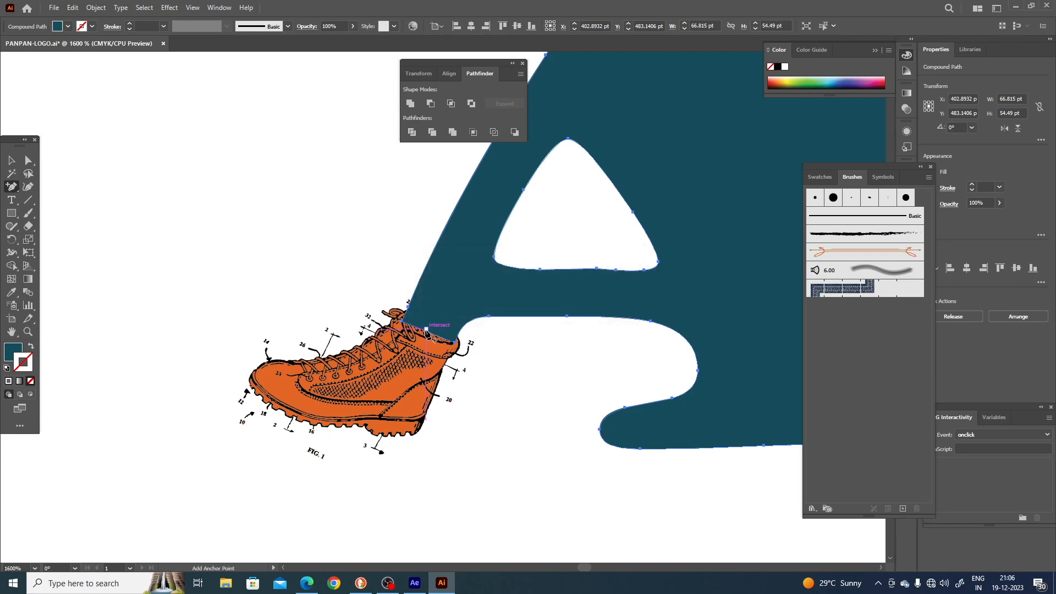
pyautogui.click(427, 334)
pyautogui.click(607, 306)
pyautogui.hotkey('ctrl', '+')
pyautogui.hotkey('ctrl', '+')
pyautogui.hotkey('ctrl', '+')
pyautogui.moveTo(294, 389); pyautogui.dragTo(540, 139)
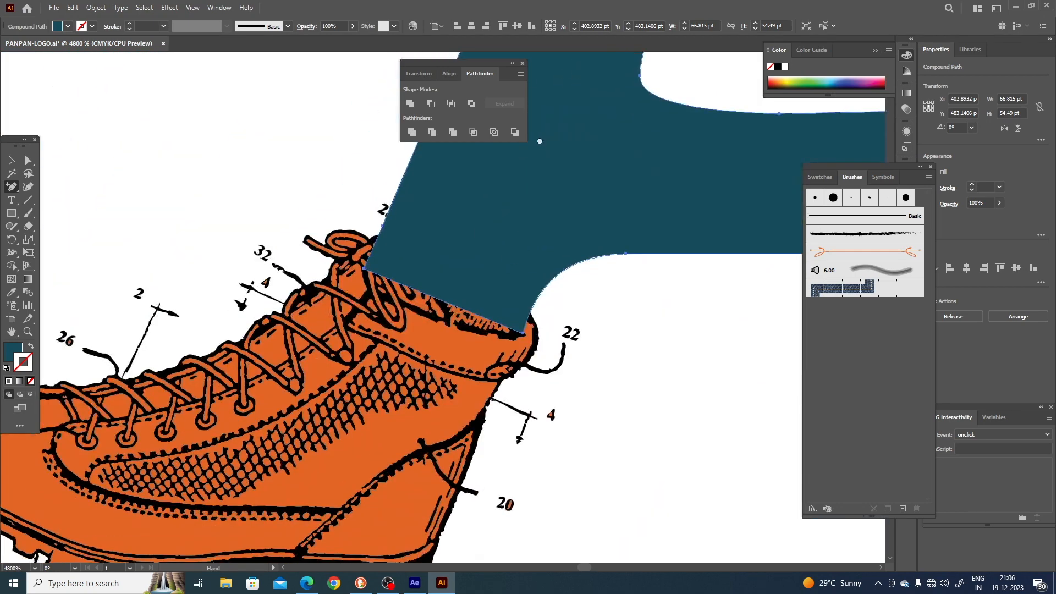
pyautogui.click(437, 297)
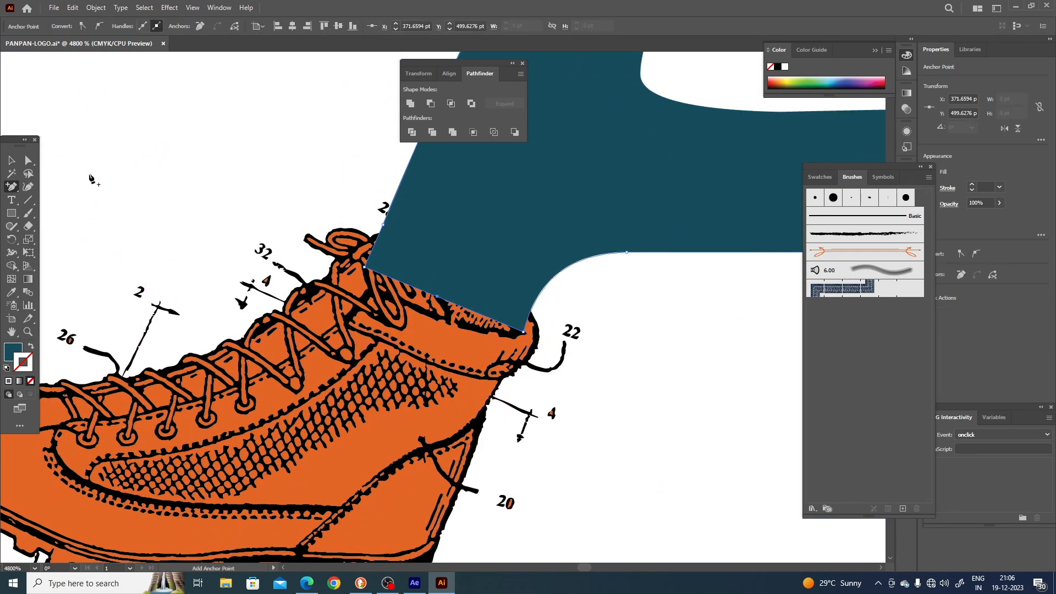
pyautogui.moveTo(437, 297); pyautogui.dragTo(468, 163)
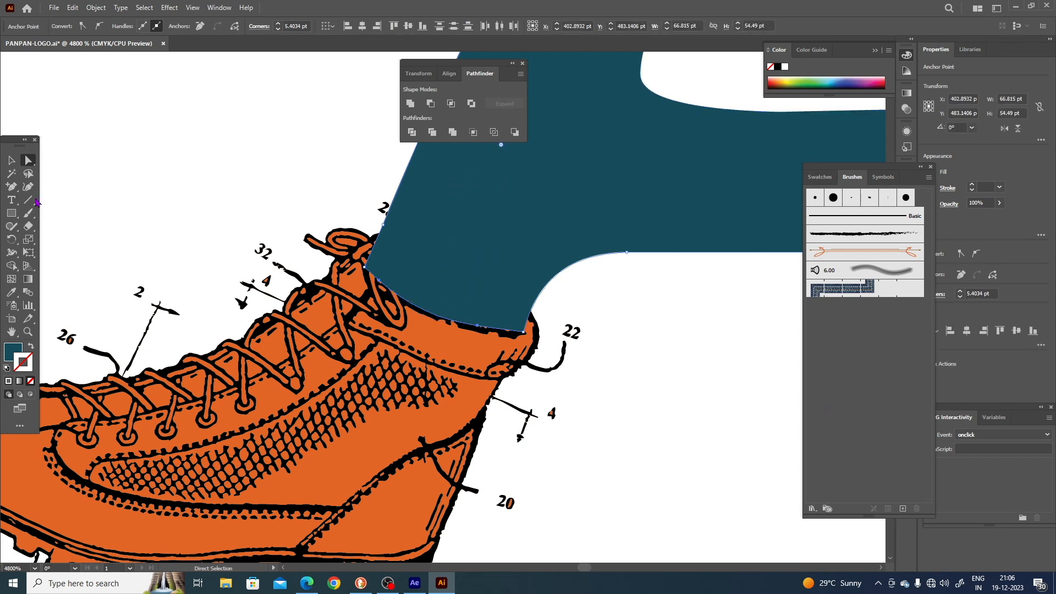
# Rotate the boot group counterclockwise about 3 degrees and fit its collar against the curved end of the A's leg.
pyautogui.click(12, 160)
pyautogui.click(429, 414)
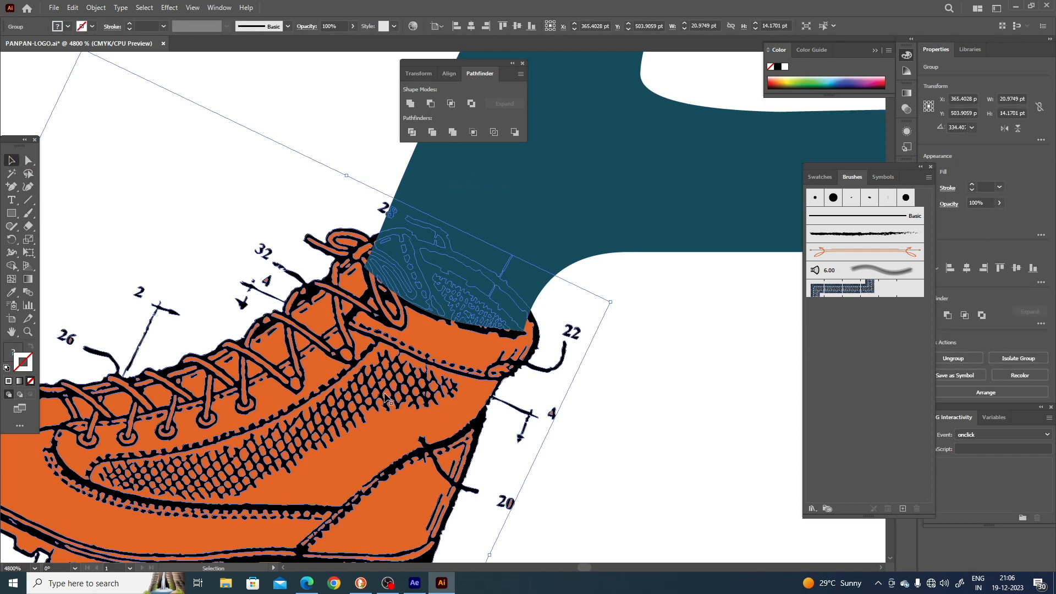
pyautogui.moveTo(382, 405); pyautogui.dragTo(365, 421)
pyautogui.hotkey('ctrl', 'z')
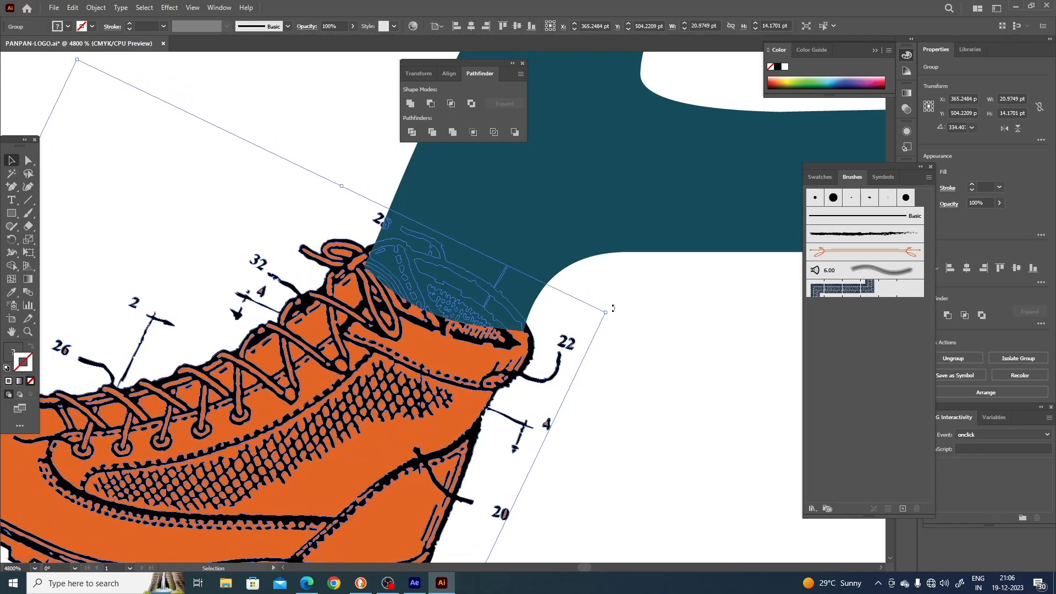
pyautogui.moveTo(613, 309)
pyautogui.mouseDown()
pyautogui.moveTo(617, 296)
pyautogui.moveTo(604, 295)
pyautogui.mouseUp()
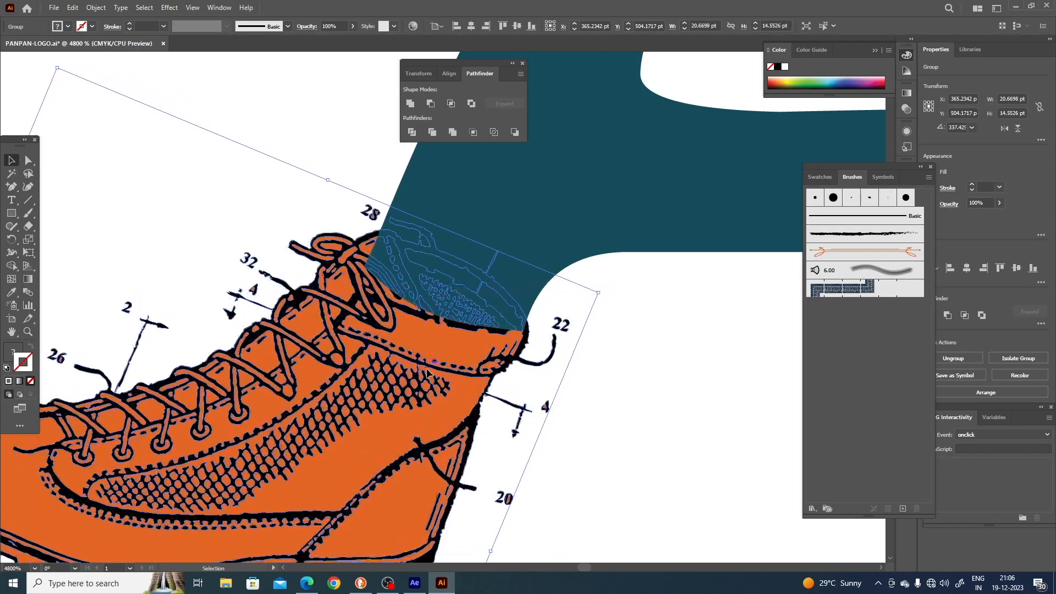
pyautogui.moveTo(428, 370); pyautogui.dragTo(430, 382)
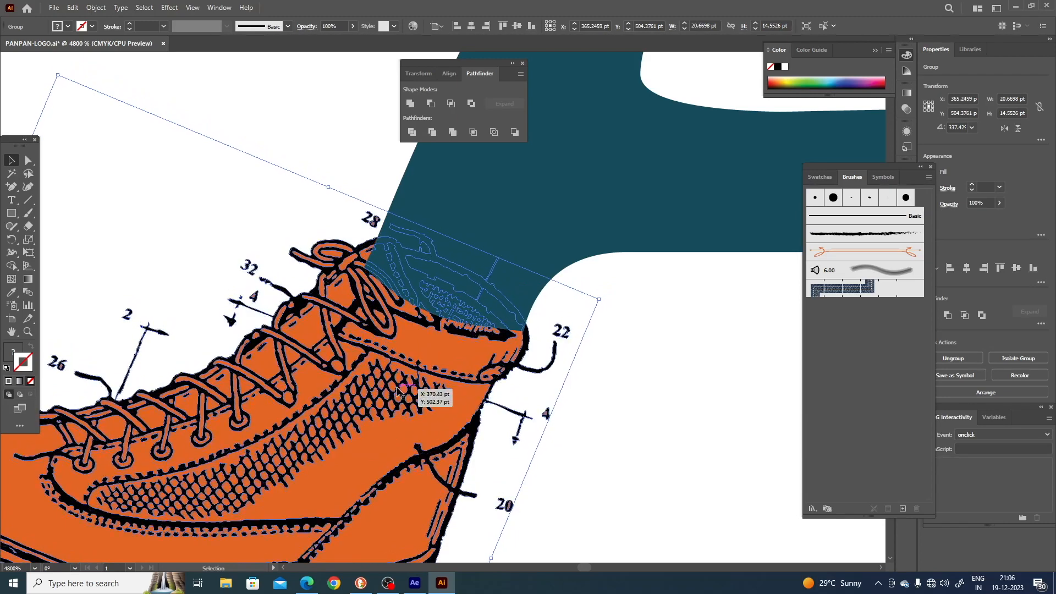
pyautogui.click(620, 324)
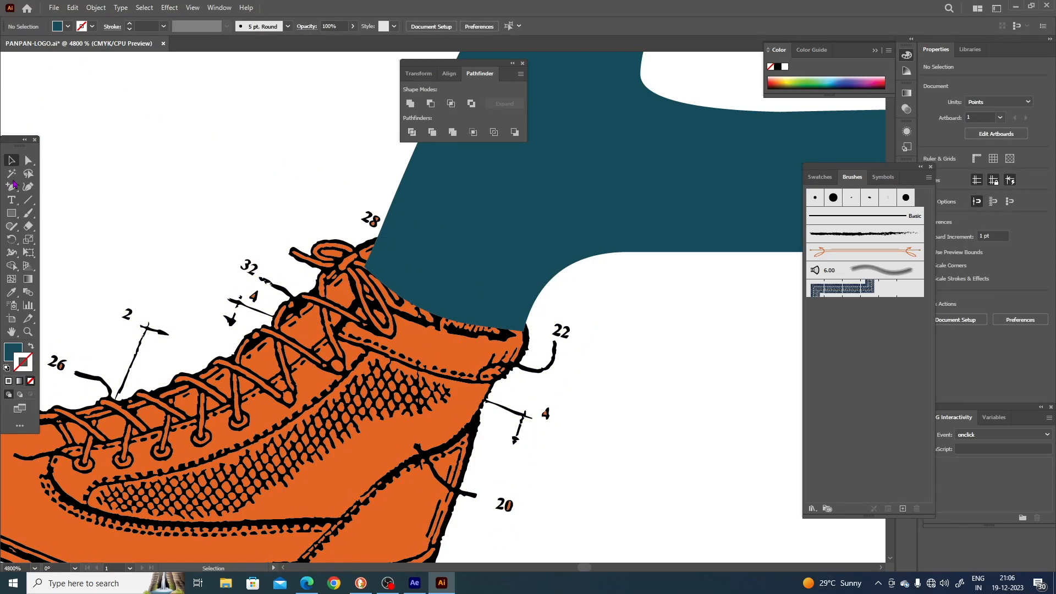
pyautogui.click(33, 162)
pyautogui.click(411, 275)
# Group the boot with the separate teal letter A.
pyautogui.hotkey('ctrl', '-')
pyautogui.hotkey('ctrl', '-')
pyautogui.hotkey('ctrl', '-')
pyautogui.hotkey('ctrl', '-')
pyautogui.hotkey('ctrl', '-')
pyautogui.hotkey('ctrl', '-')
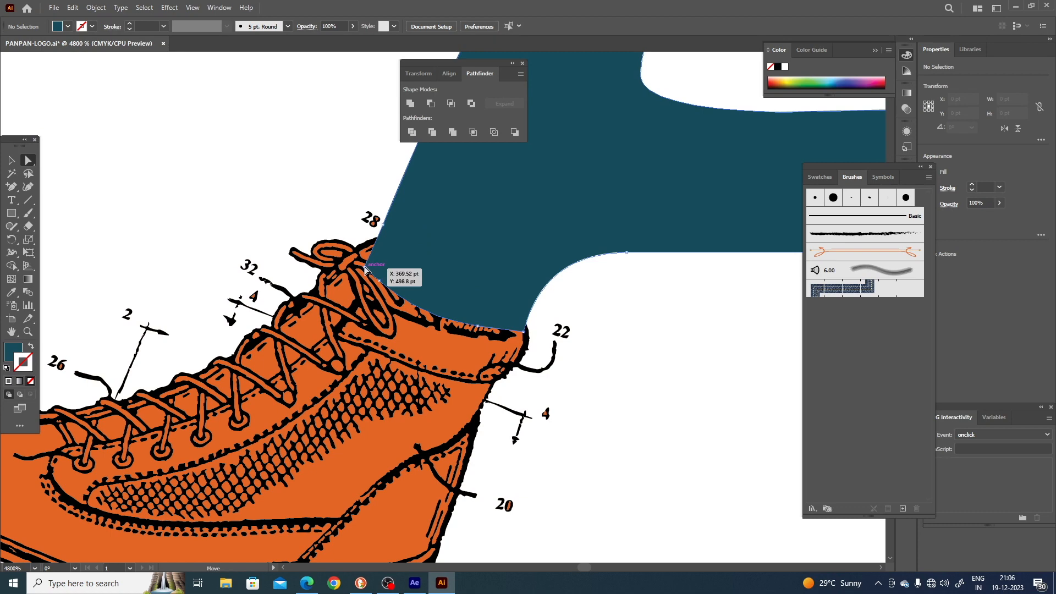
pyautogui.hotkey('ctrl', '-')
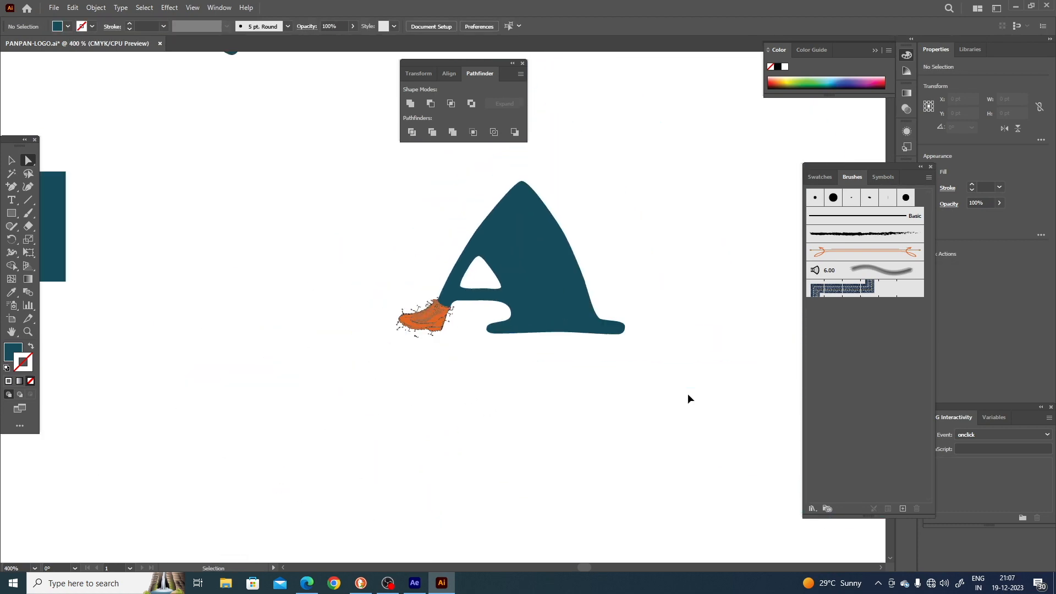
pyautogui.hotkey('ctrl', '-')
pyautogui.hotkey('ctrl', '-')
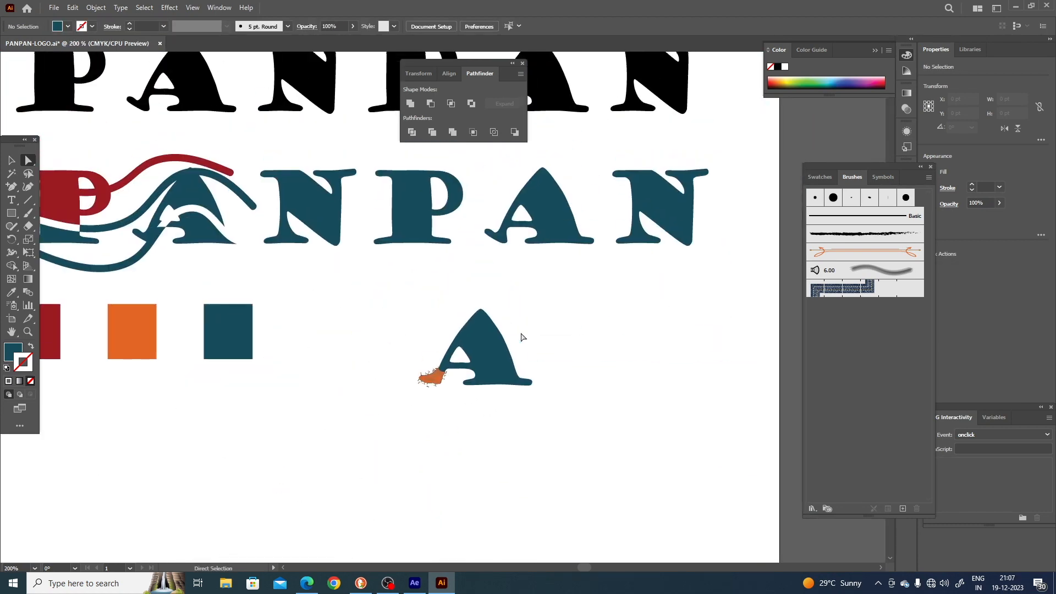
pyautogui.press('v')
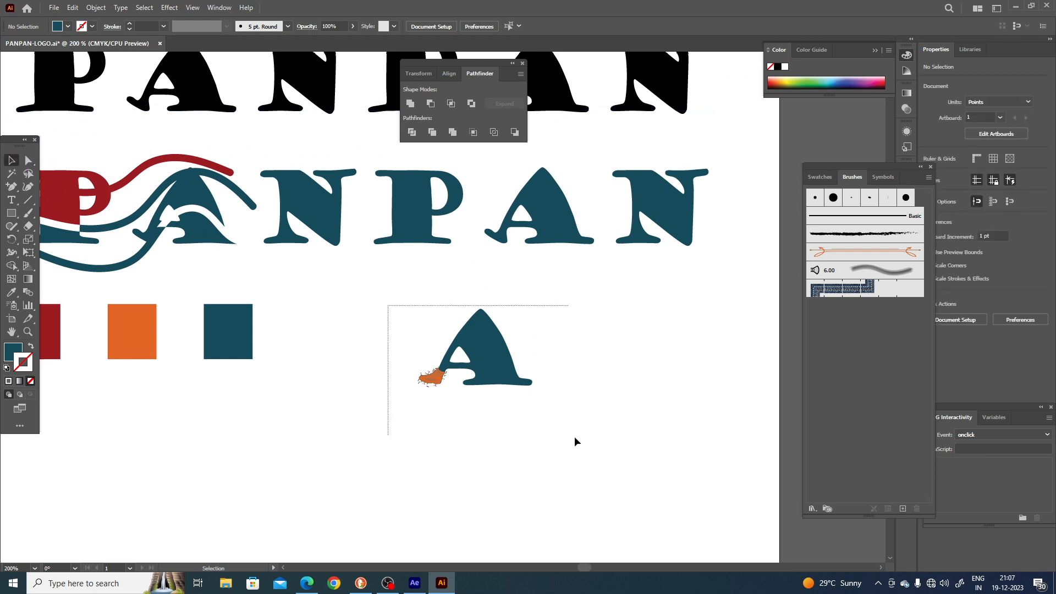
pyautogui.moveTo(575, 437); pyautogui.dragTo(575, 441)
pyautogui.moveTo(589, 365); pyautogui.dragTo(554, 415)
pyautogui.moveTo(468, 418); pyautogui.dragTo(510, 418)
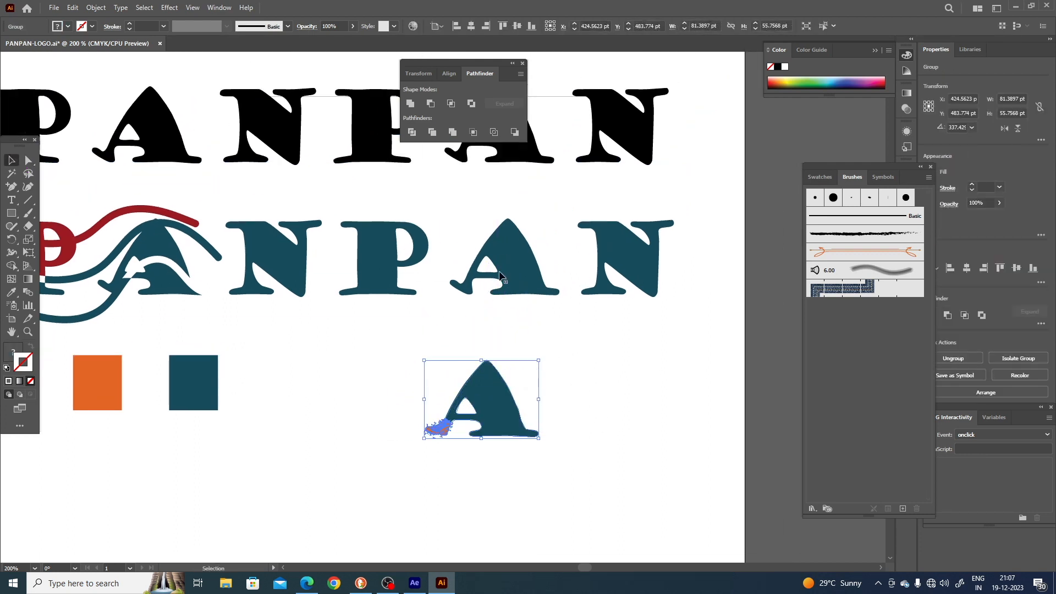
# Move the grouped A and boot onto the second A of the teal PANPAN wordmark.
pyautogui.click(502, 276)
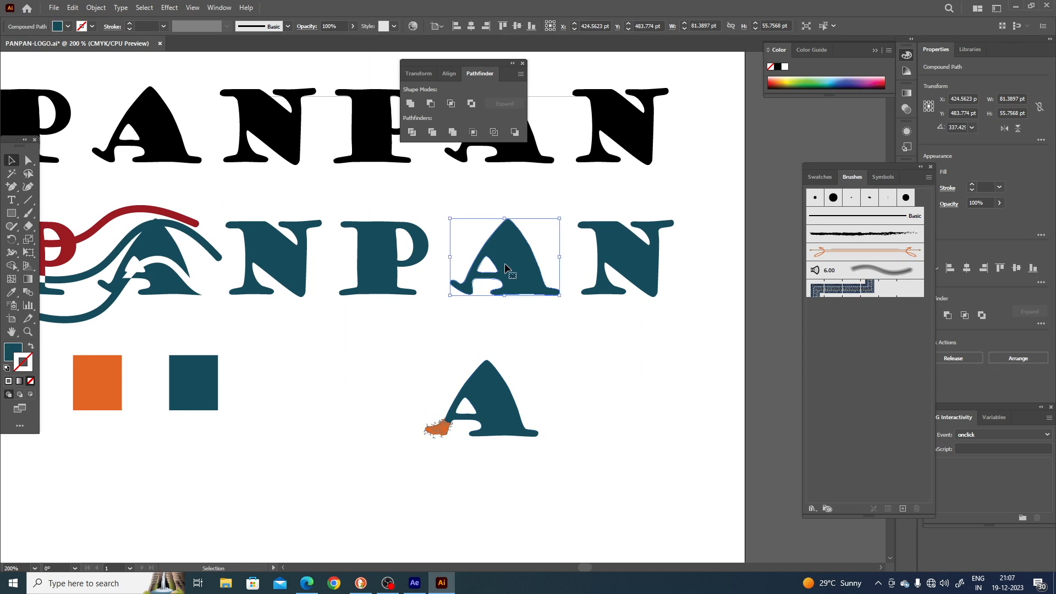
pyautogui.click(568, 345)
pyautogui.click(494, 385)
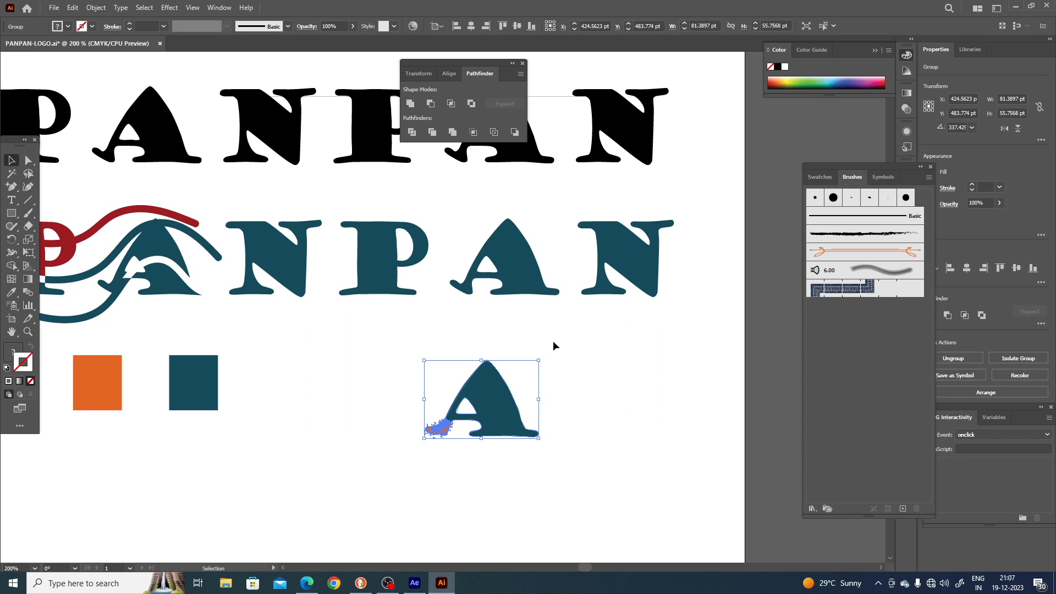
pyautogui.moveTo(489, 416); pyautogui.dragTo(510, 278)
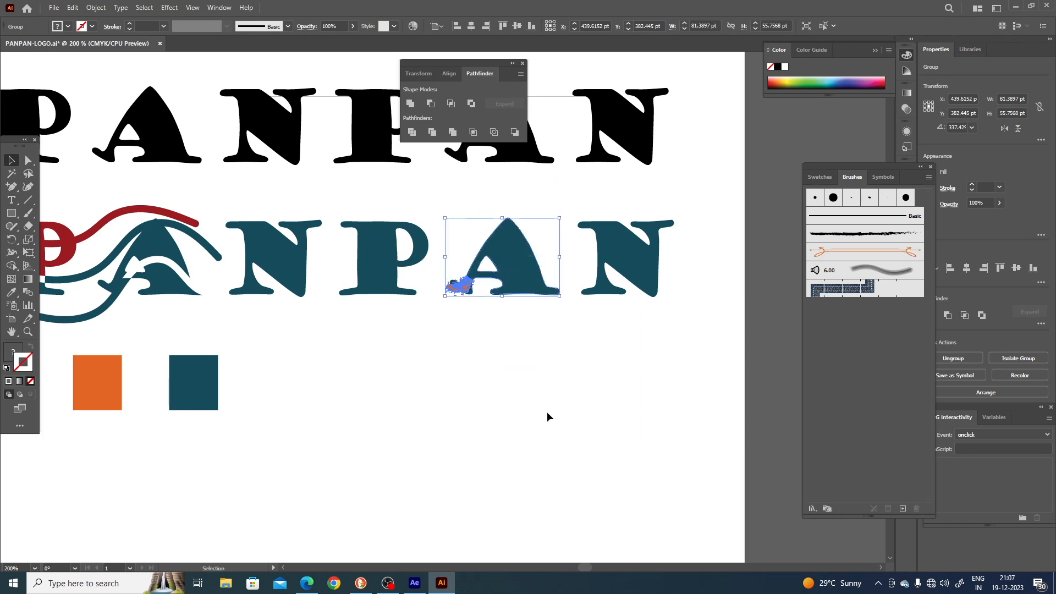
# Lock the A-and-boot group and delete the original second A beneath it.
pyautogui.click(102, 7)
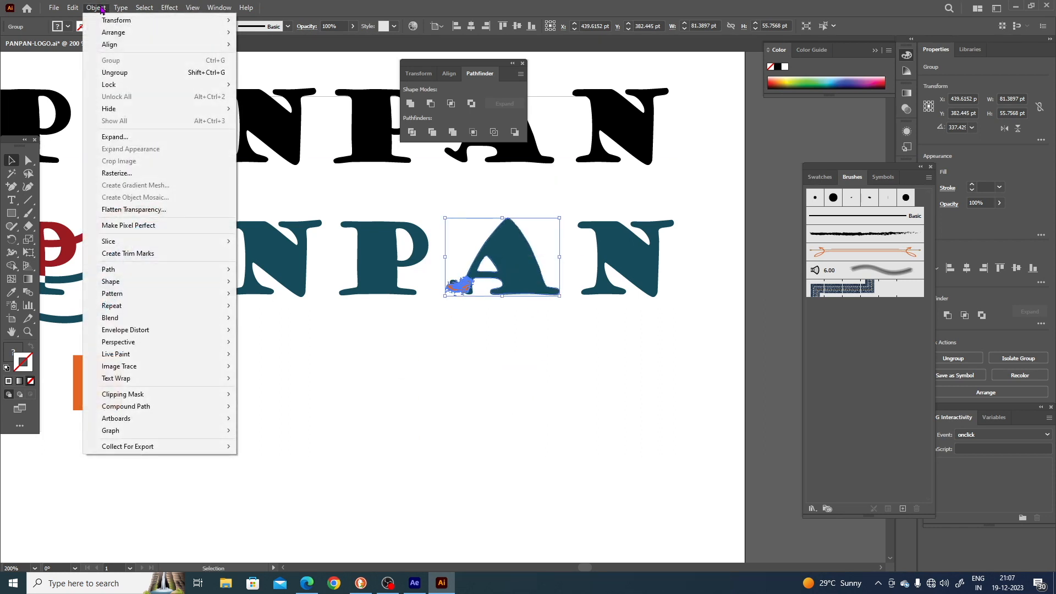
pyautogui.moveTo(130, 84)
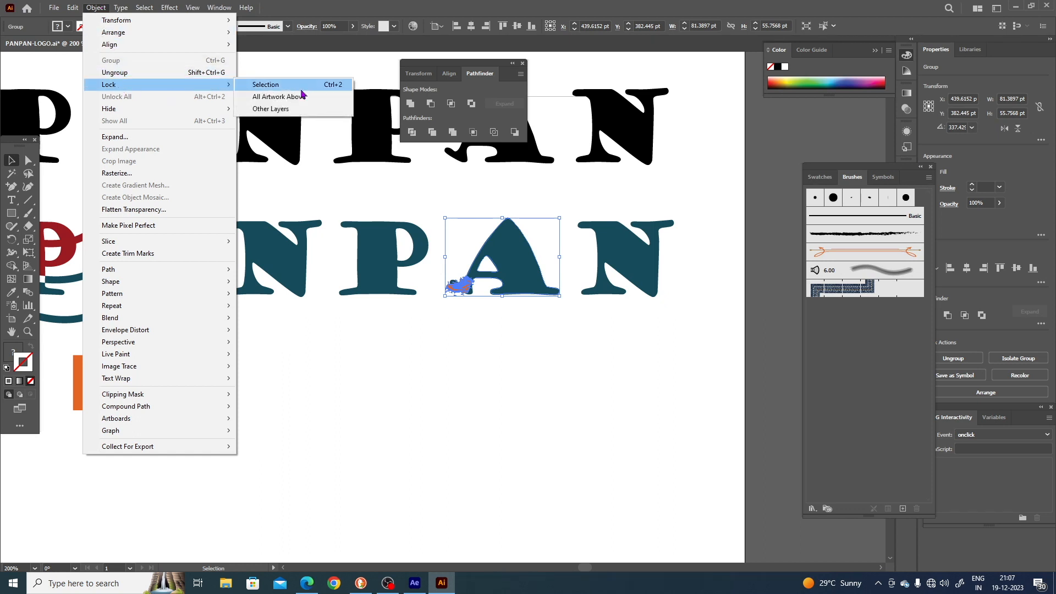
pyautogui.click(270, 84)
pyautogui.click(502, 272)
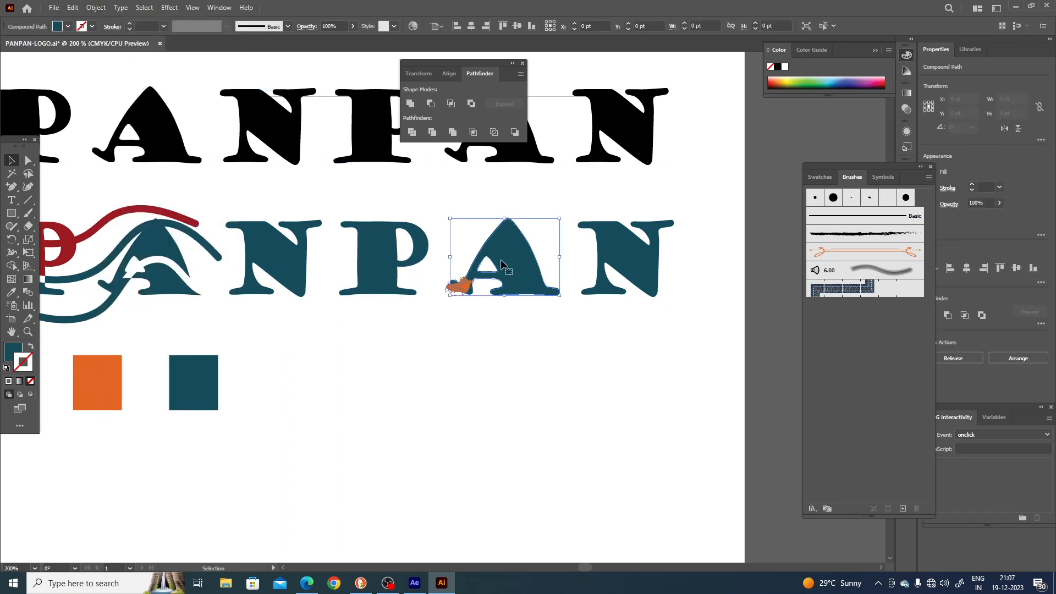
pyautogui.click(476, 316)
pyautogui.click(469, 297)
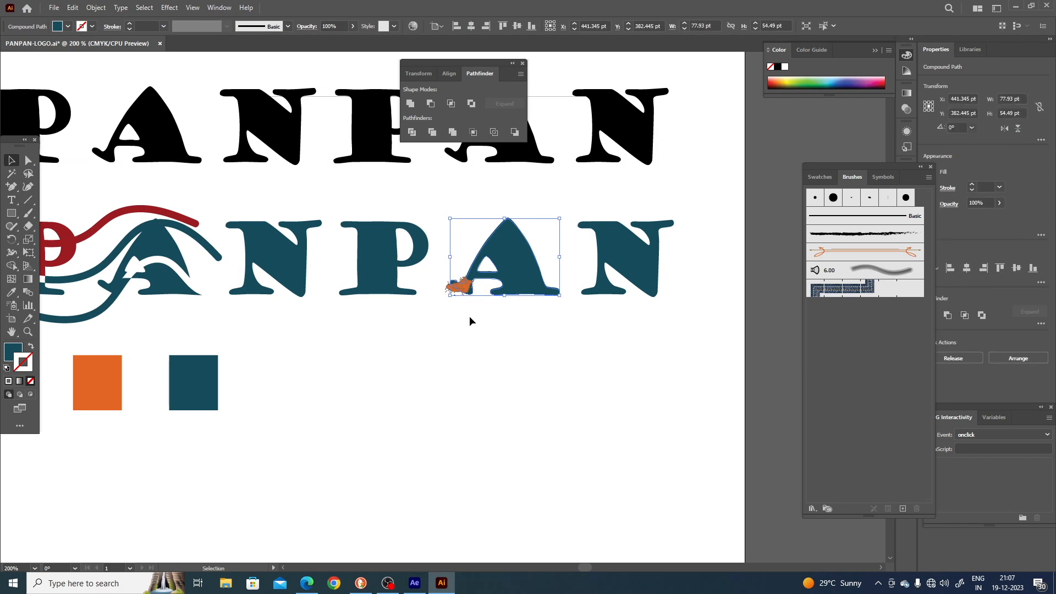
pyautogui.rightClick(470, 316)
pyautogui.click(462, 322)
pyautogui.click(514, 280)
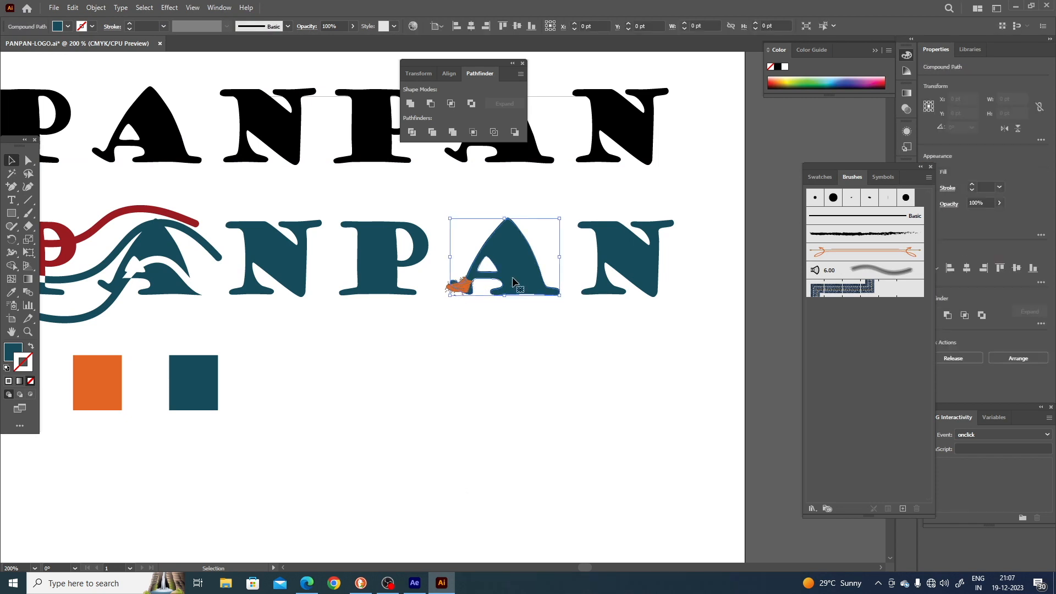
pyautogui.press('Delete')
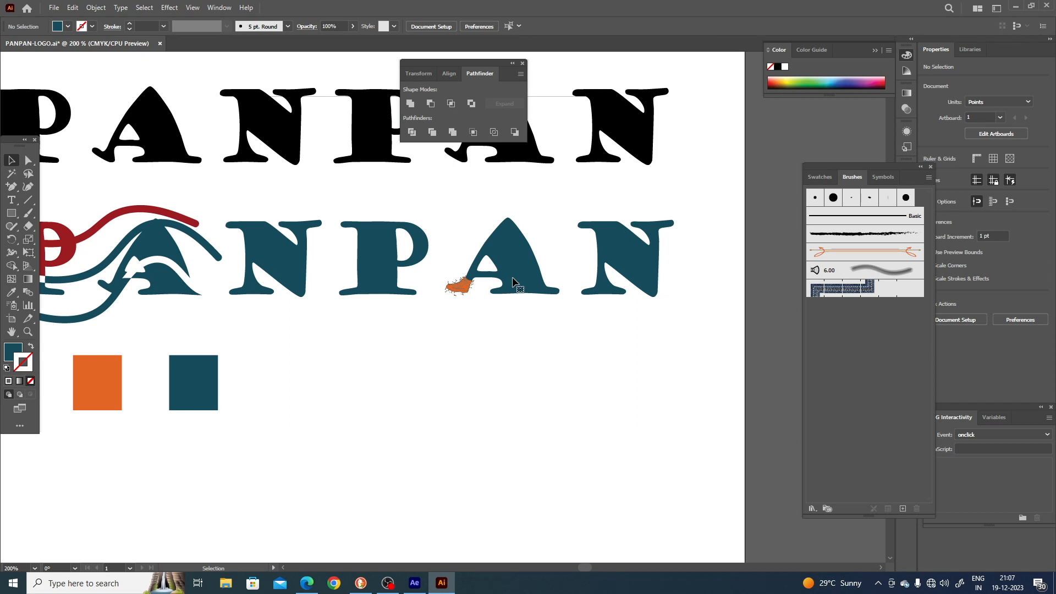
# Unlock all locked artwork.
pyautogui.click(96, 8)
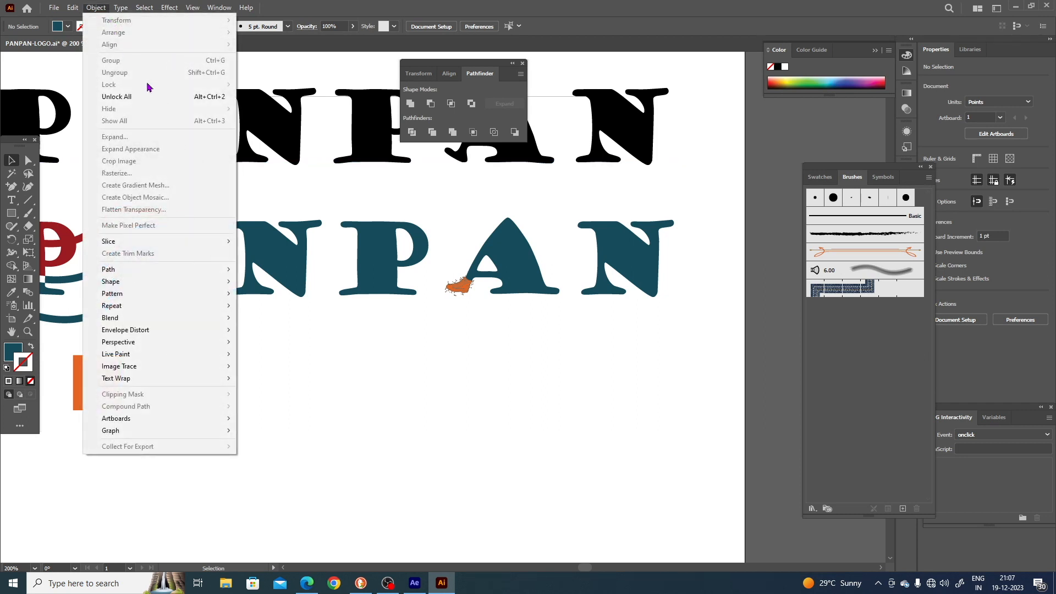
pyautogui.click(117, 96)
pyautogui.click(463, 386)
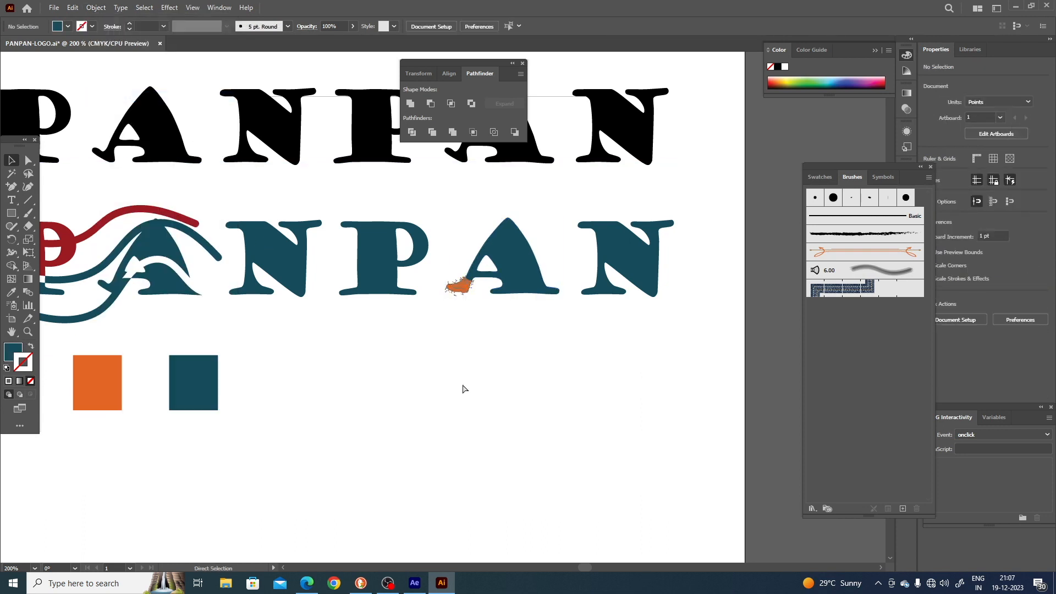
# Group all letters of the coloured PANPAN wordmark with its waves and the boot.
pyautogui.hotkey('ctrl', '1')
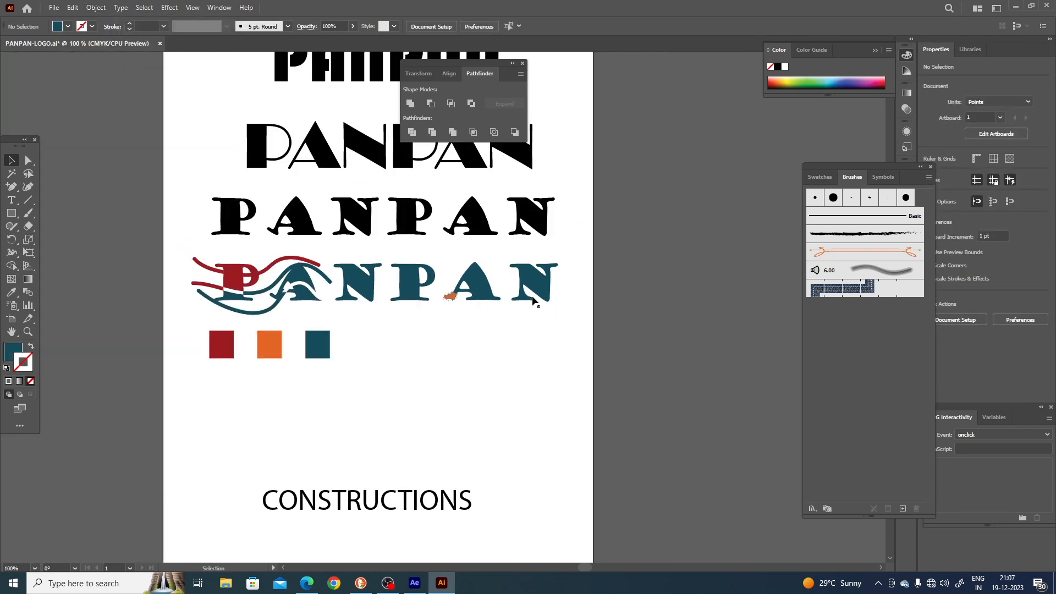
pyautogui.moveTo(576, 266); pyautogui.dragTo(181, 314)
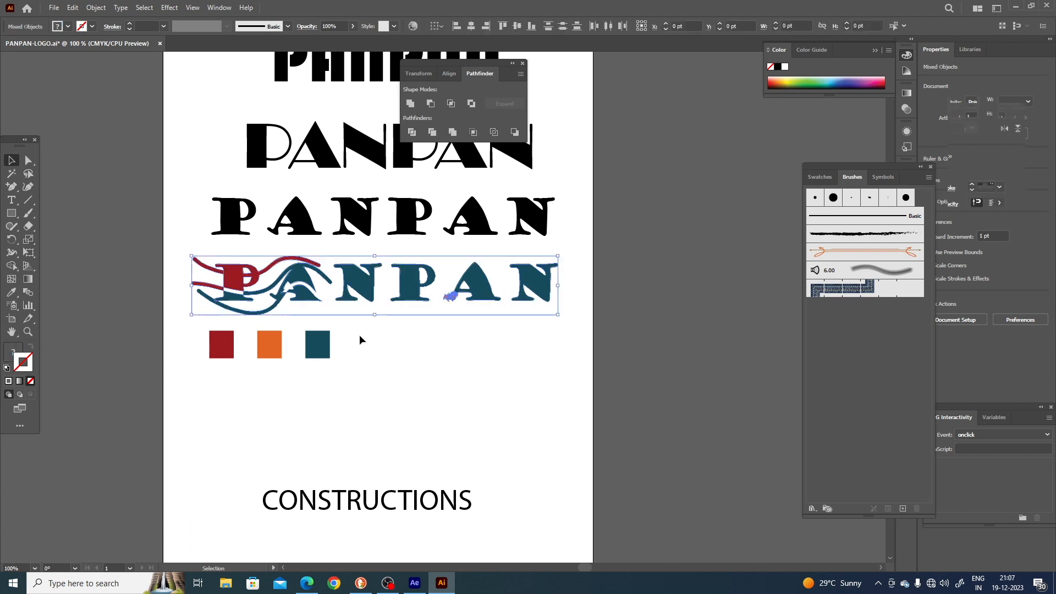
pyautogui.press('a')
pyautogui.hotkey('ctrl', 'g')
pyautogui.press('v')
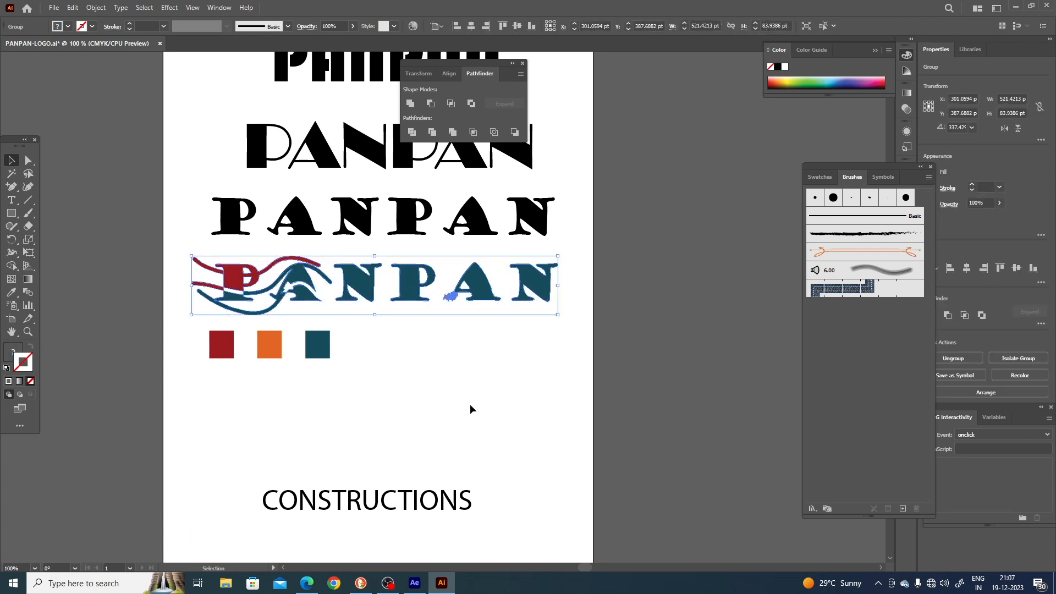
pyautogui.click(470, 408)
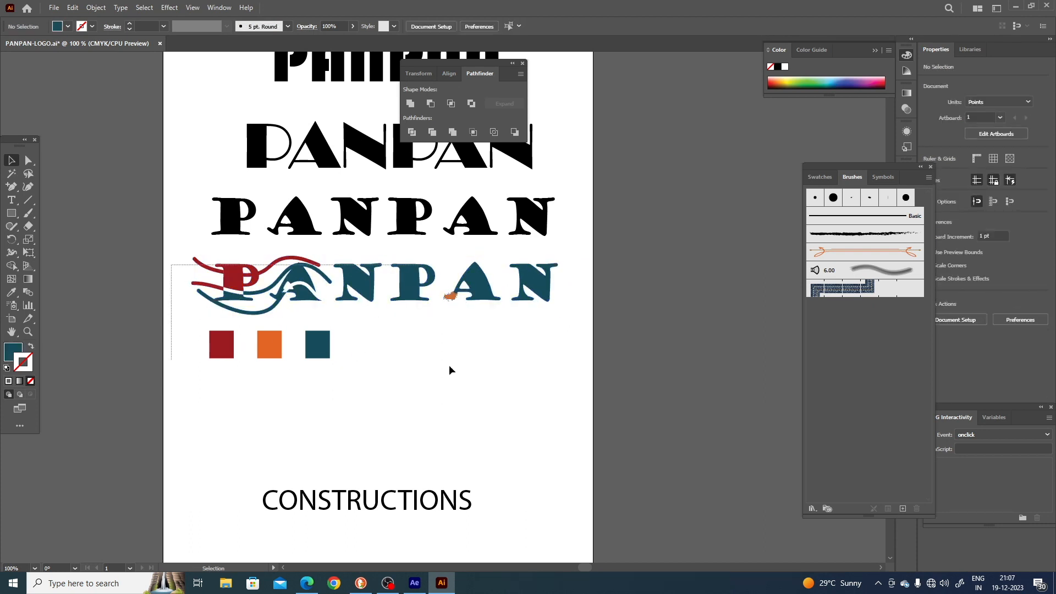
# Group the coloured PANPAN wordmark together with the red, orange and teal colour squares beneath it.
pyautogui.moveTo(450, 365); pyautogui.dragTo(581, 371)
pyautogui.press('a')
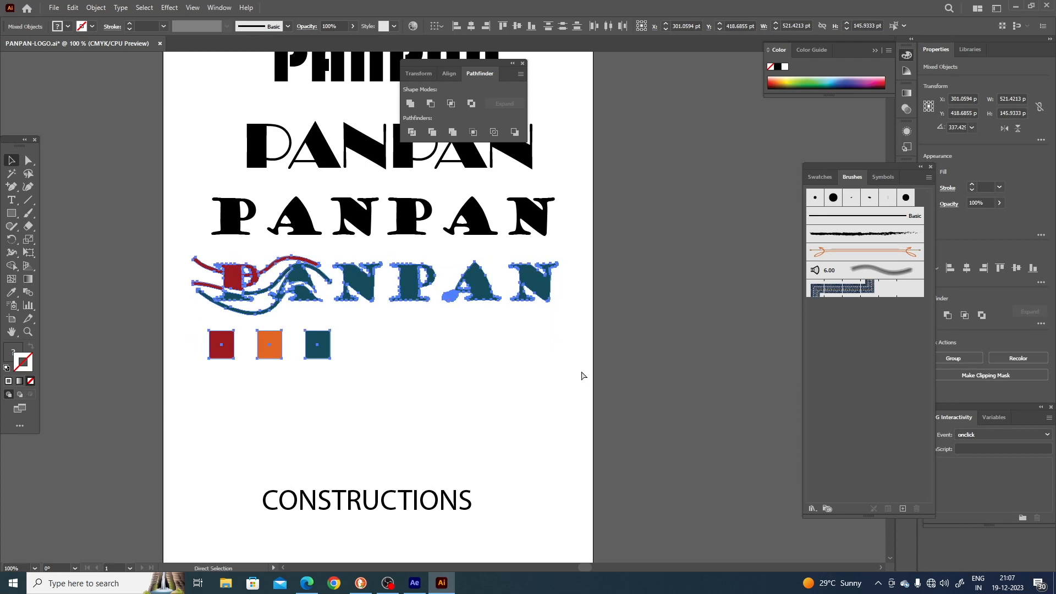
pyautogui.hotkey('ctrl', 'g')
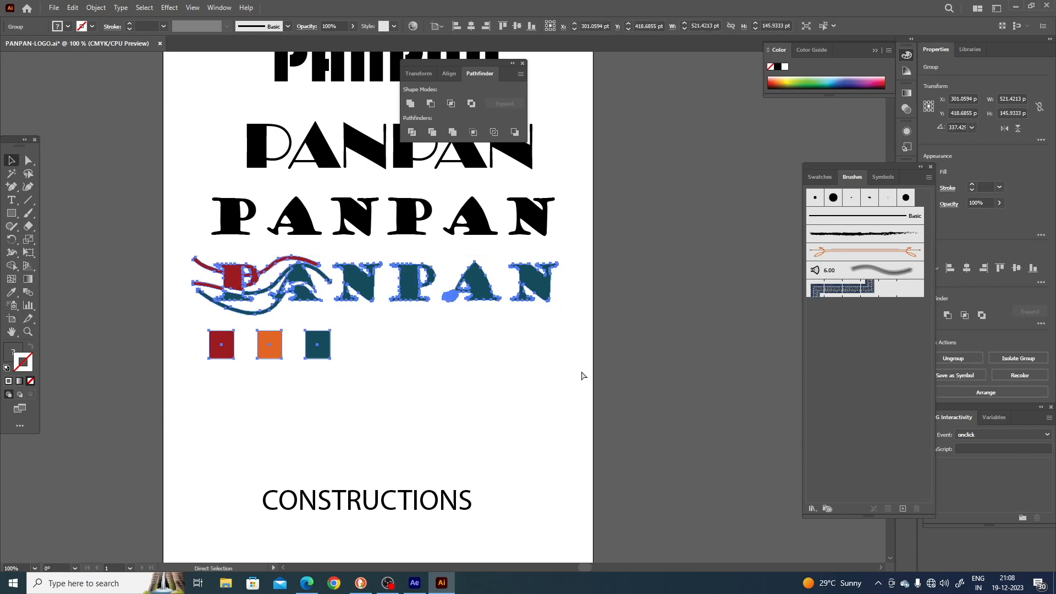
# Create a new landscape document and paste a copy of the wordmark and colour squares into it.
pyautogui.click(51, 8)
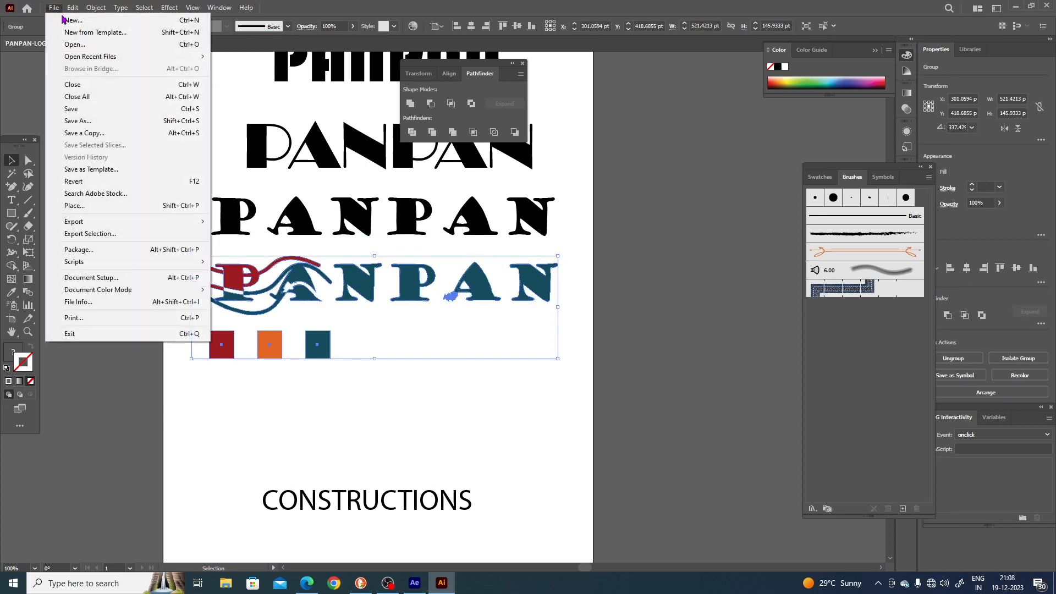
pyautogui.click(61, 20)
pyautogui.doubleClick(391, 239)
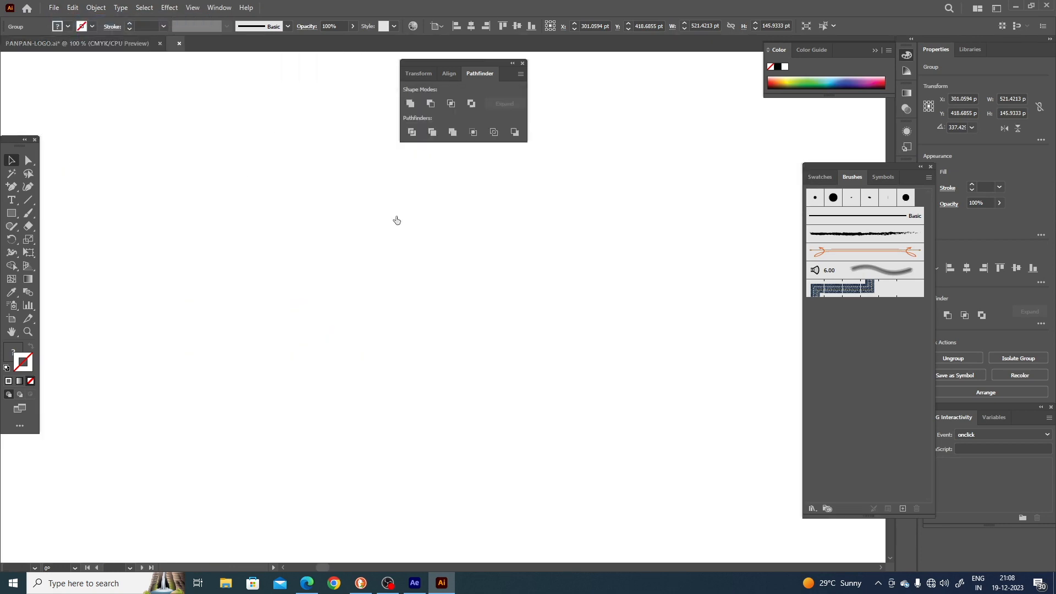
pyautogui.hotkey('ctrl', 'f')
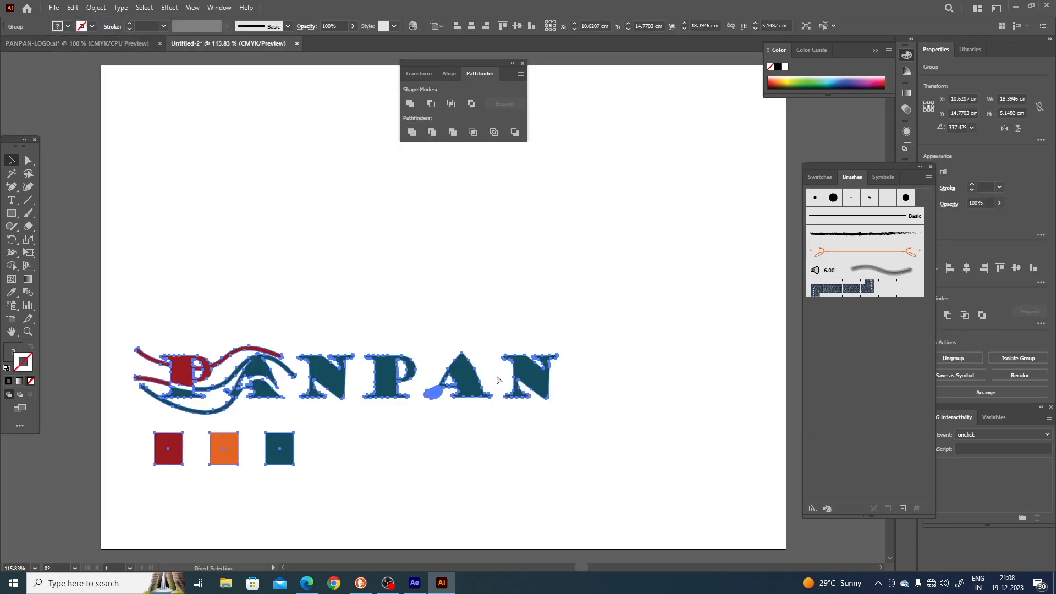
# Move the pasted wordmark and colour squares up into the upper half of the artboard.
pyautogui.press('v')
pyautogui.click(309, 273)
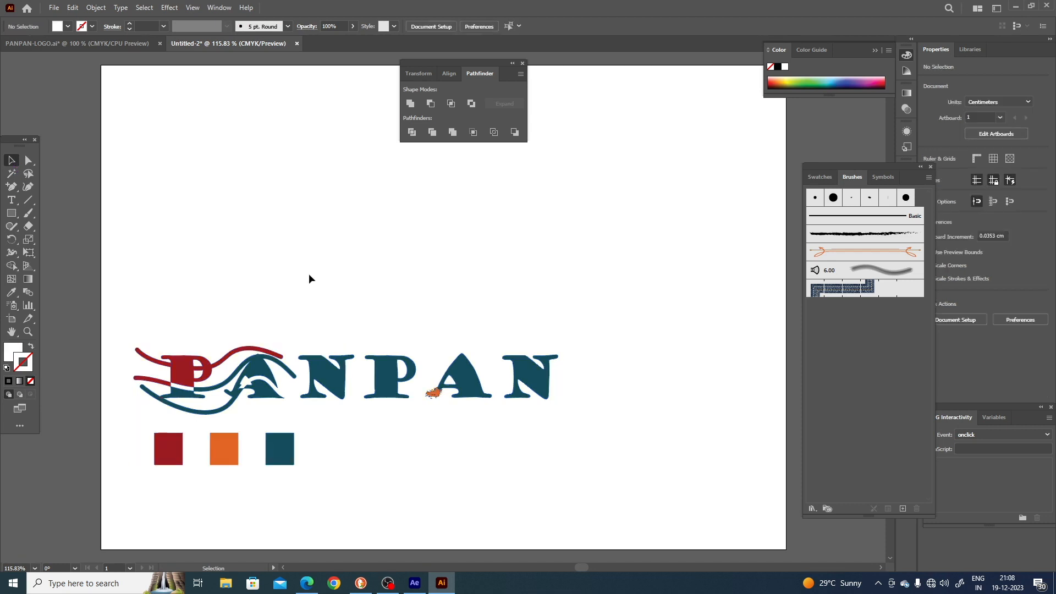
pyautogui.moveTo(458, 483); pyautogui.dragTo(440, 494)
pyautogui.click(456, 400)
pyautogui.moveTo(456, 401); pyautogui.dragTo(517, 243)
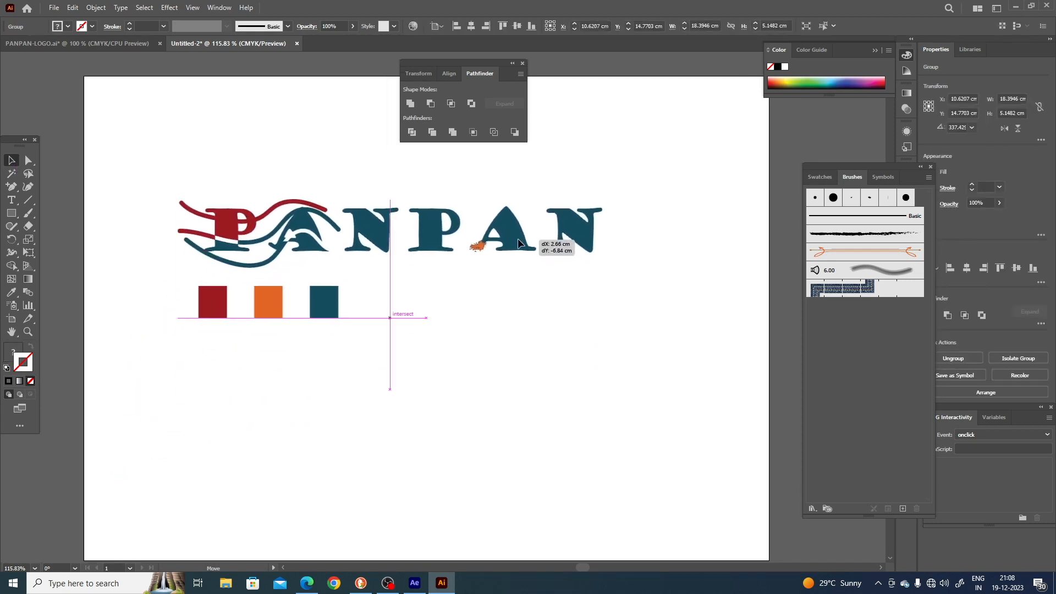
pyautogui.click(556, 341)
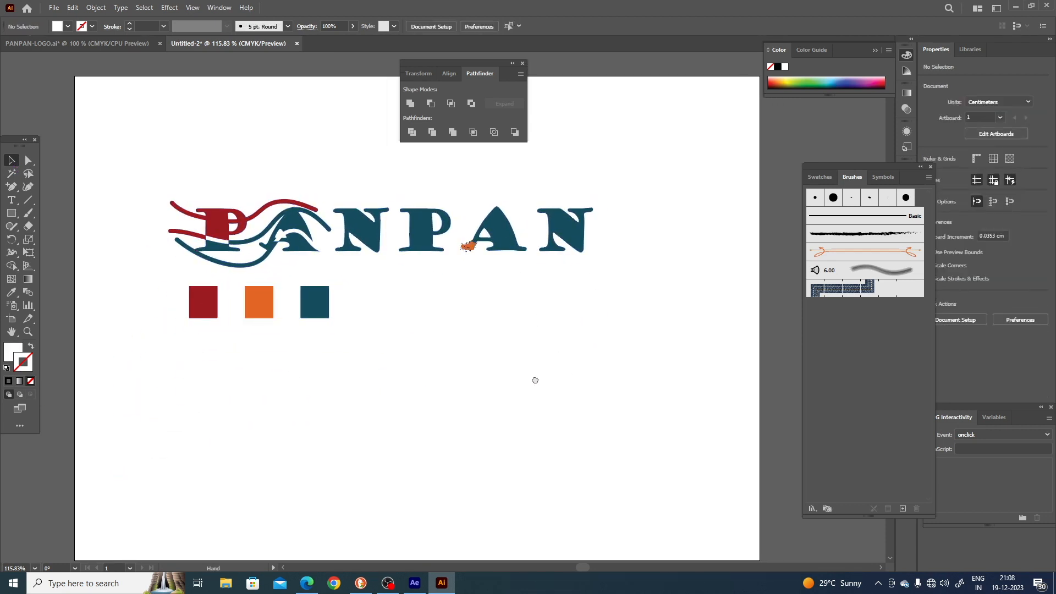
# Ungroup the pasted artwork so the wordmark and the colour squares are separate.
pyautogui.hscroll(3, 569, 255)
pyautogui.hscroll(-3, 433, 372)
pyautogui.scroll(1, 476, 223)
pyautogui.click(493, 243)
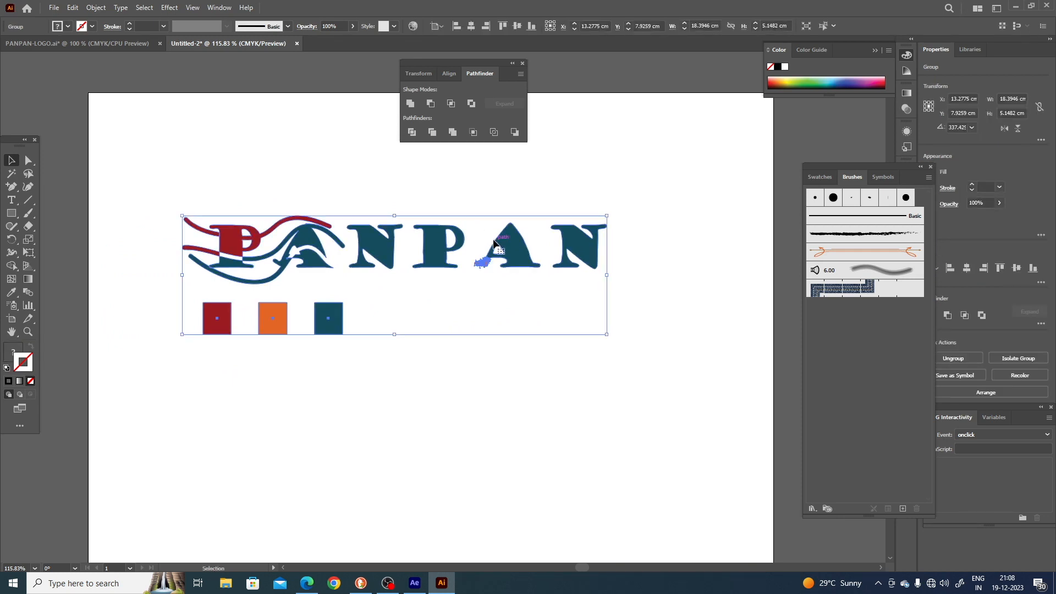
pyautogui.rightClick(507, 242)
pyautogui.click(545, 332)
pyautogui.click(494, 265)
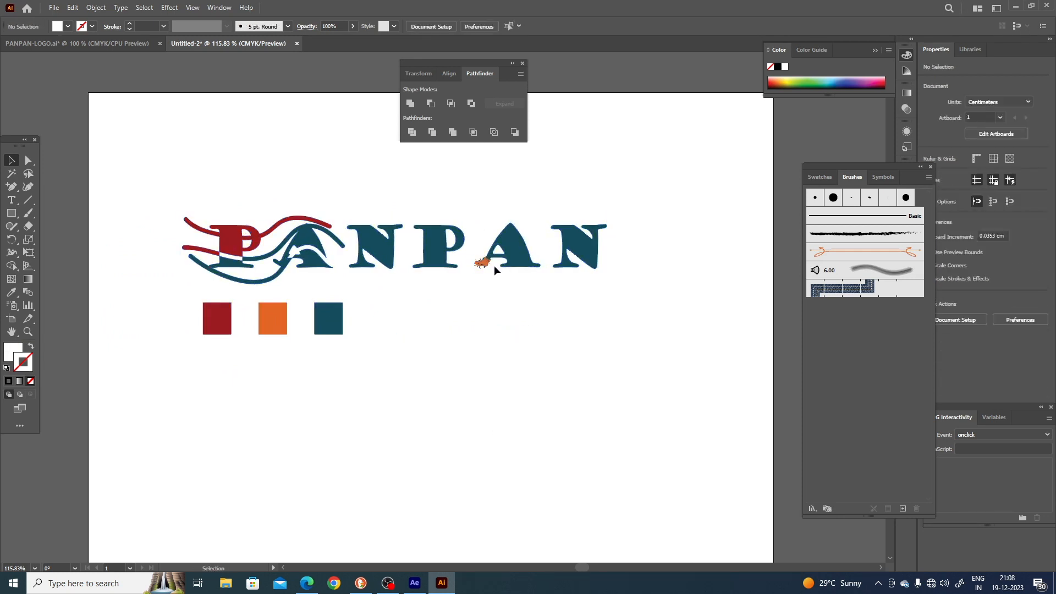
# Scale the PANPAN wordmark down to about 10 cm wide, placed near the artboard's upper-left corner above the colour squares.
pyautogui.moveTo(141, 185); pyautogui.dragTo(633, 286)
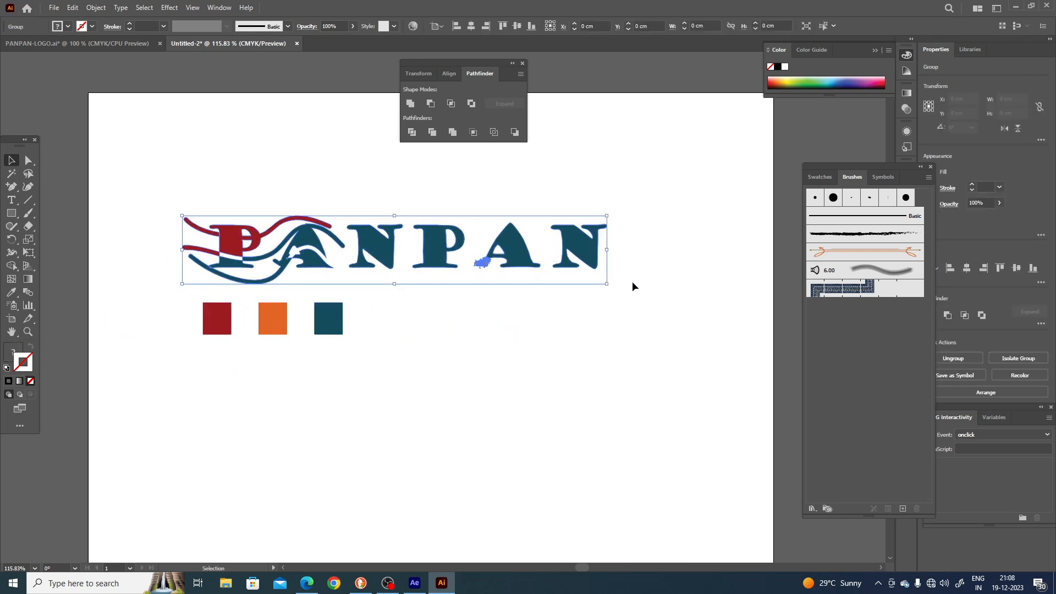
pyautogui.press('a')
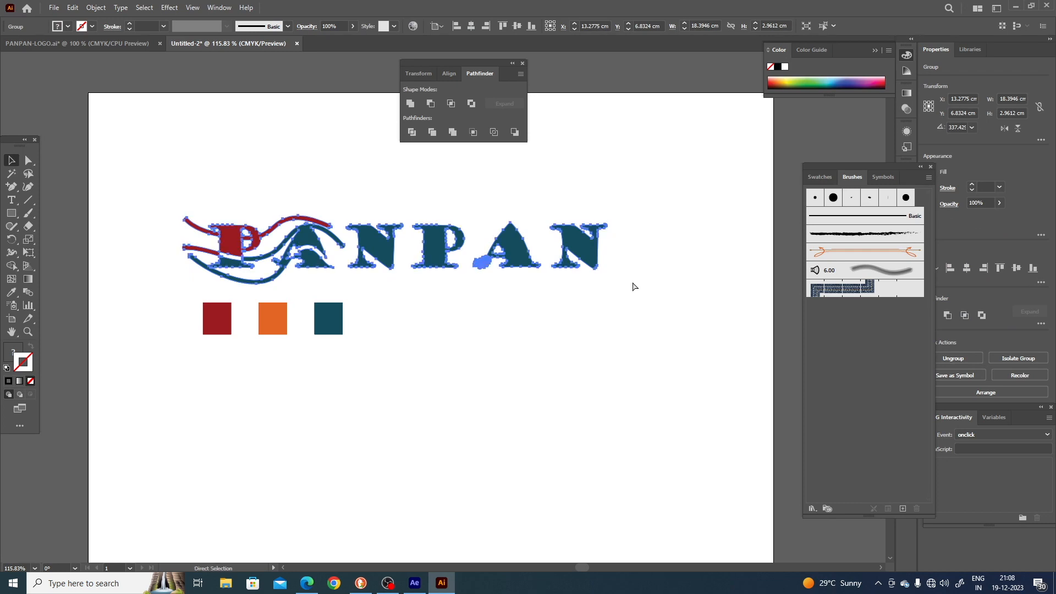
pyautogui.press('v')
pyautogui.moveTo(607, 284); pyautogui.dragTo(357, 159)
pyautogui.click(416, 246)
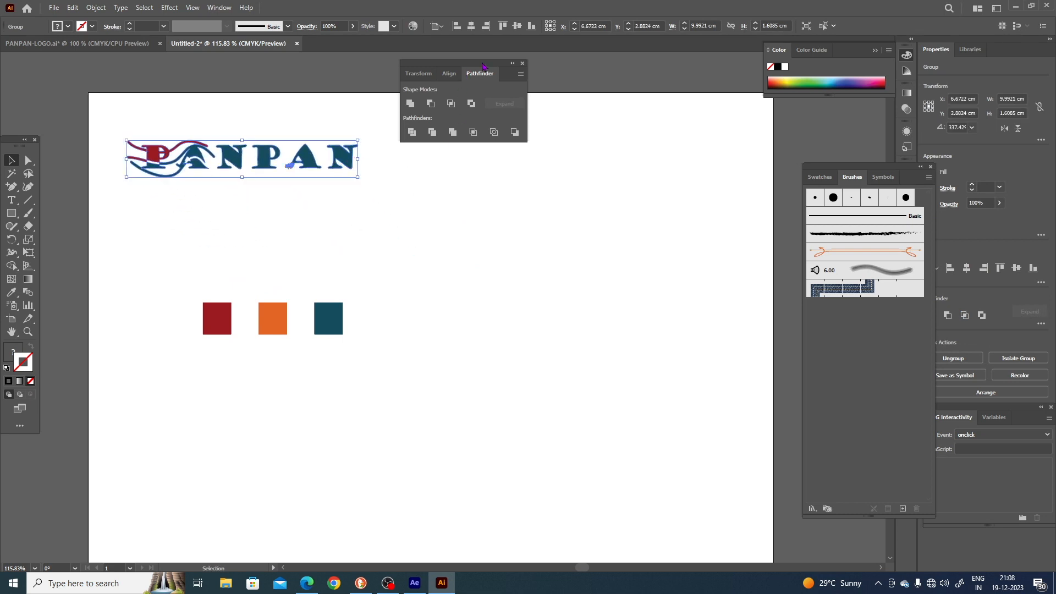
# Collapse the floating Transform, Align and Pathfinder panel group and move it off the artboard, beside the Brushes panel.
pyautogui.click(511, 64)
pyautogui.click(504, 212)
pyautogui.moveTo(429, 62); pyautogui.dragTo(645, 142)
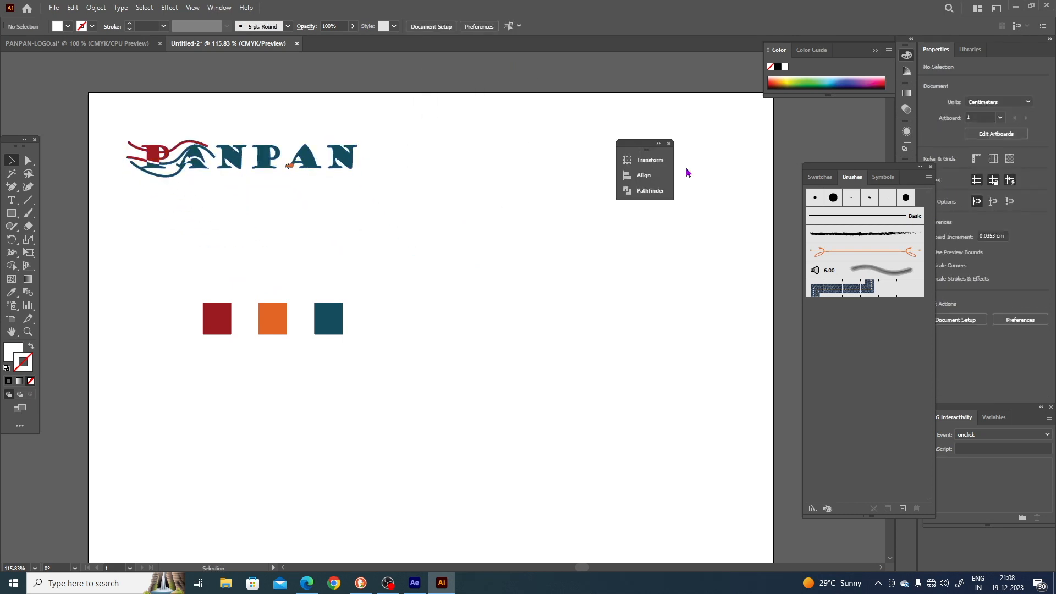
pyautogui.moveTo(686, 172)
pyautogui.mouseDown()
pyautogui.moveTo(795, 220)
pyautogui.moveTo(799, 182)
pyautogui.mouseUp()
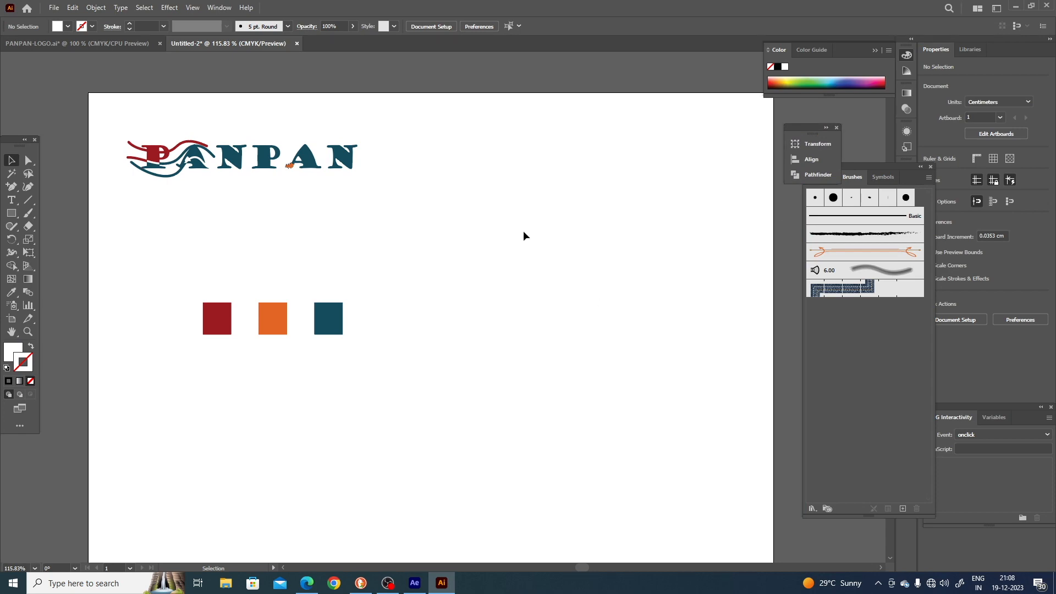
# Select the reduced PANPAN wordmark on the new artboard.
pyautogui.moveTo(81, 212); pyautogui.dragTo(83, 214)
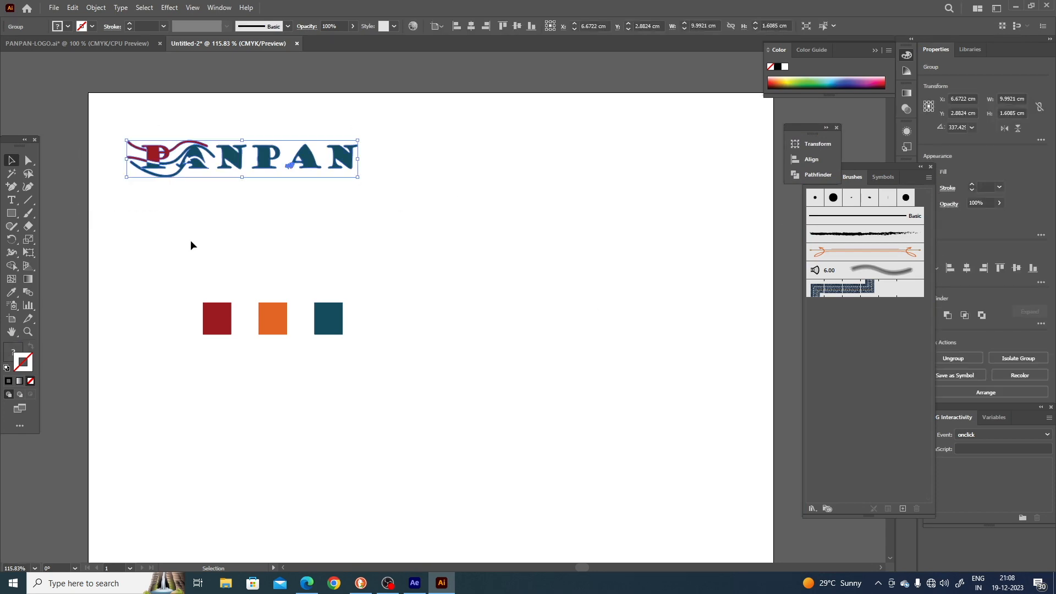